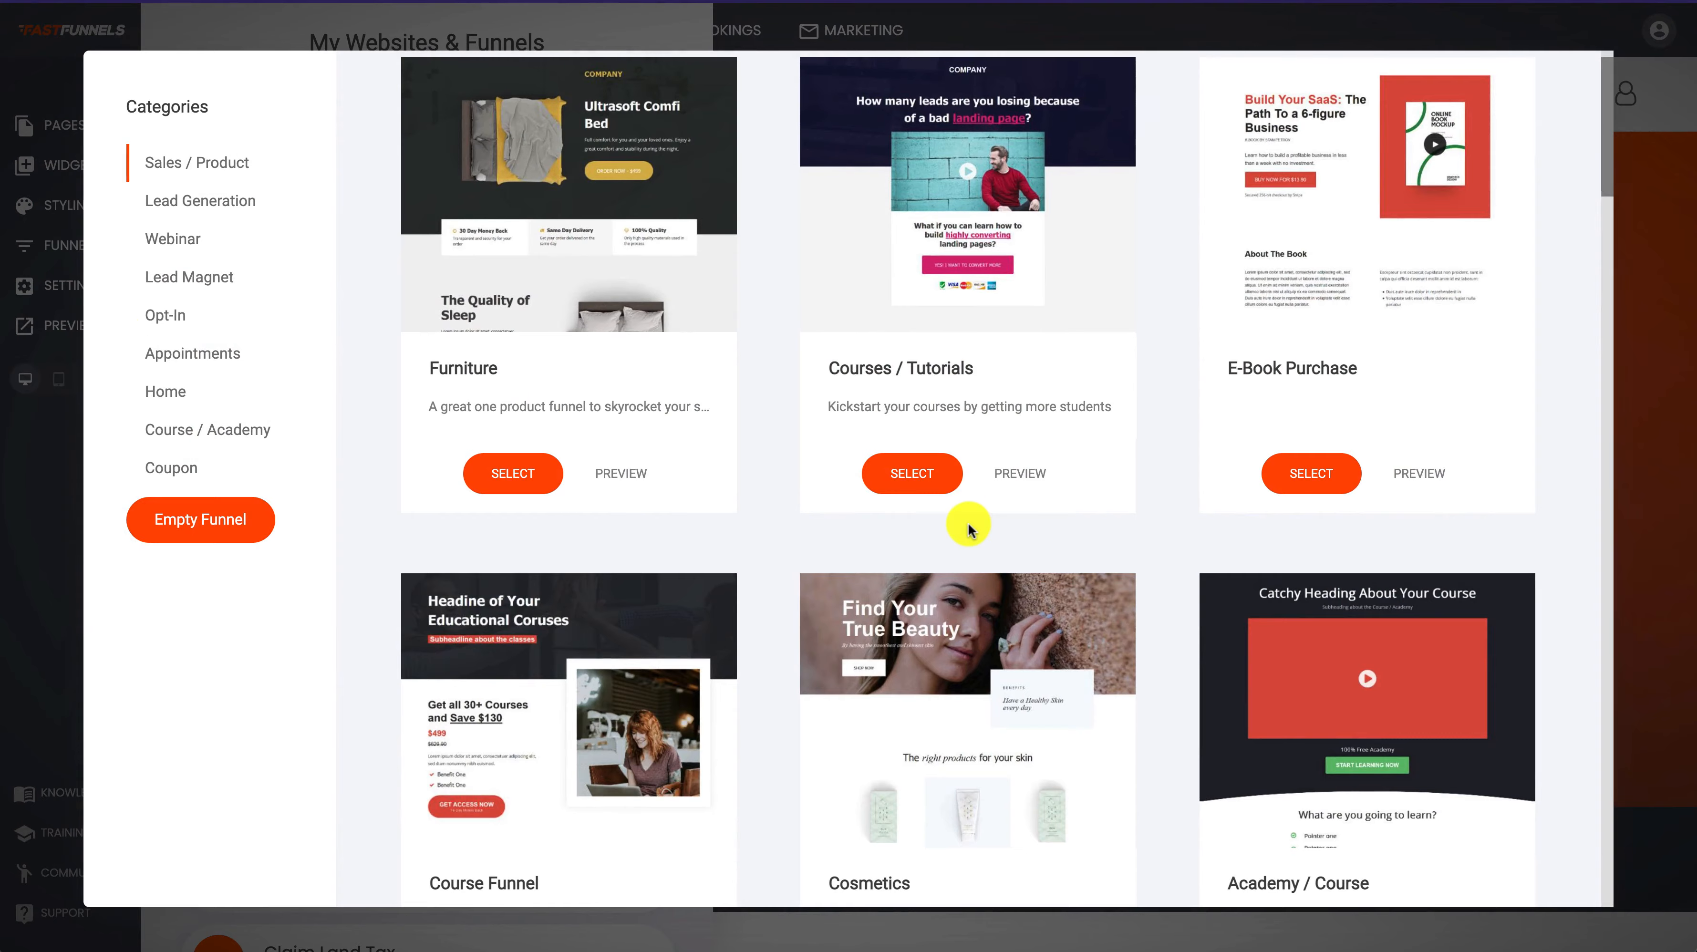
Browse the Sales / Product templates and preview the Coach / Video Tutorials funnel, including its Checkout, Thank You and 01 - Course 1 steps
{"action": "scroll", "coordinate": [969, 527], "scroll_direction": "down", "scroll_amount": 12}
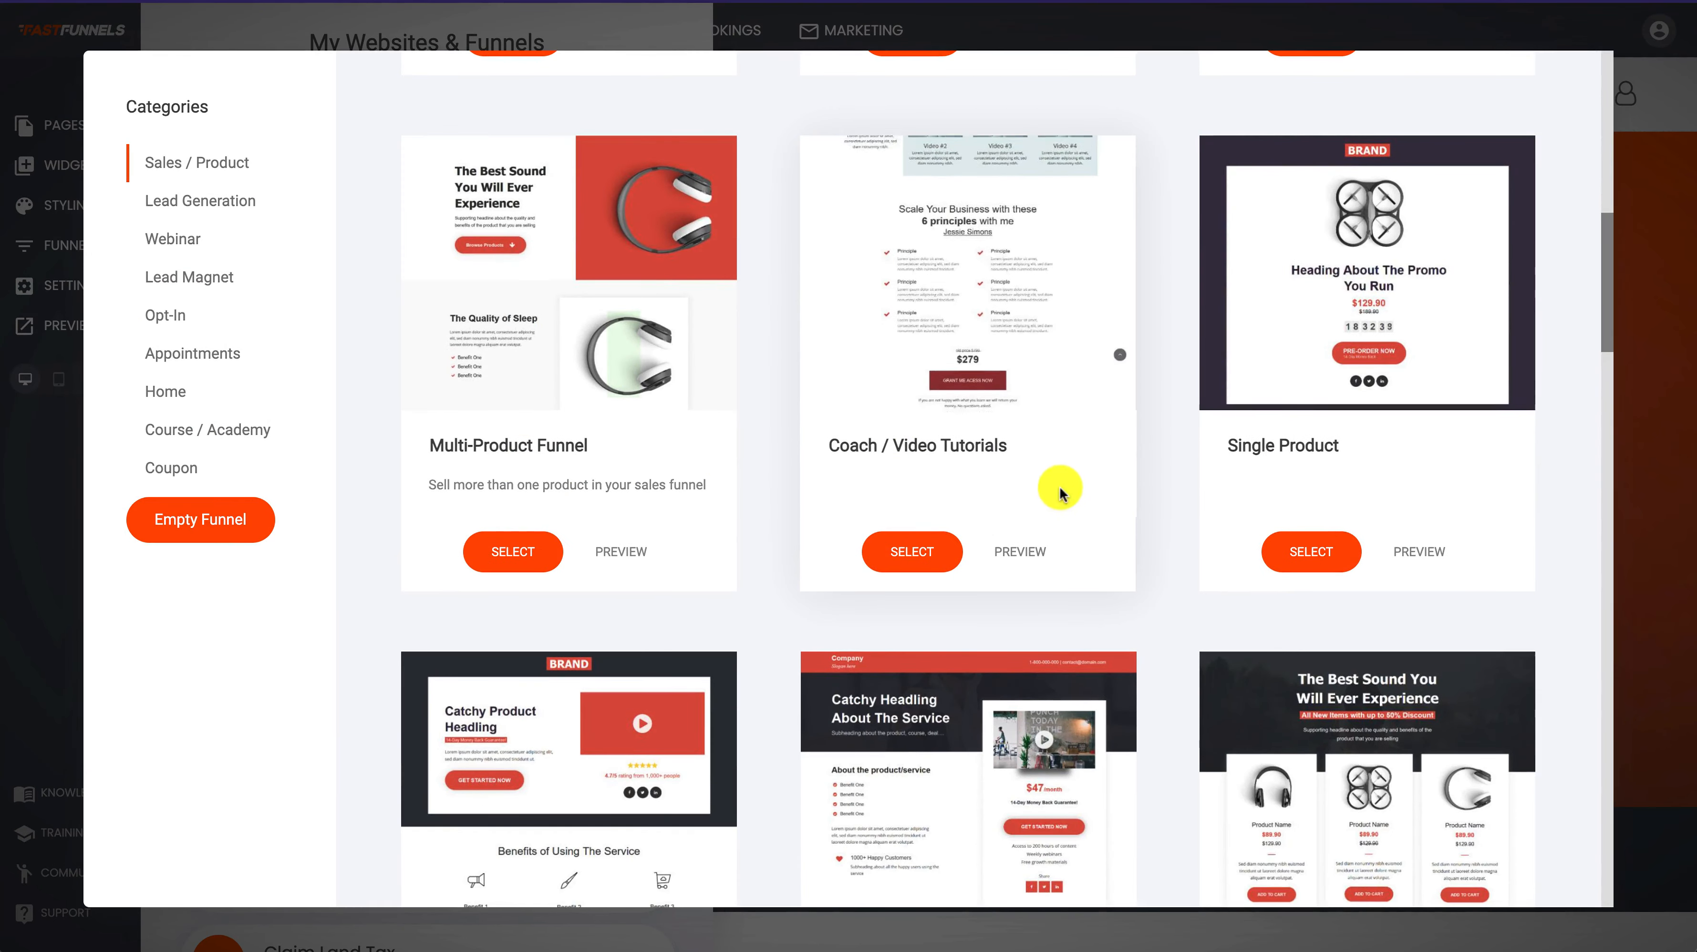
{"action": "left_click", "coordinate": [1030, 550]}
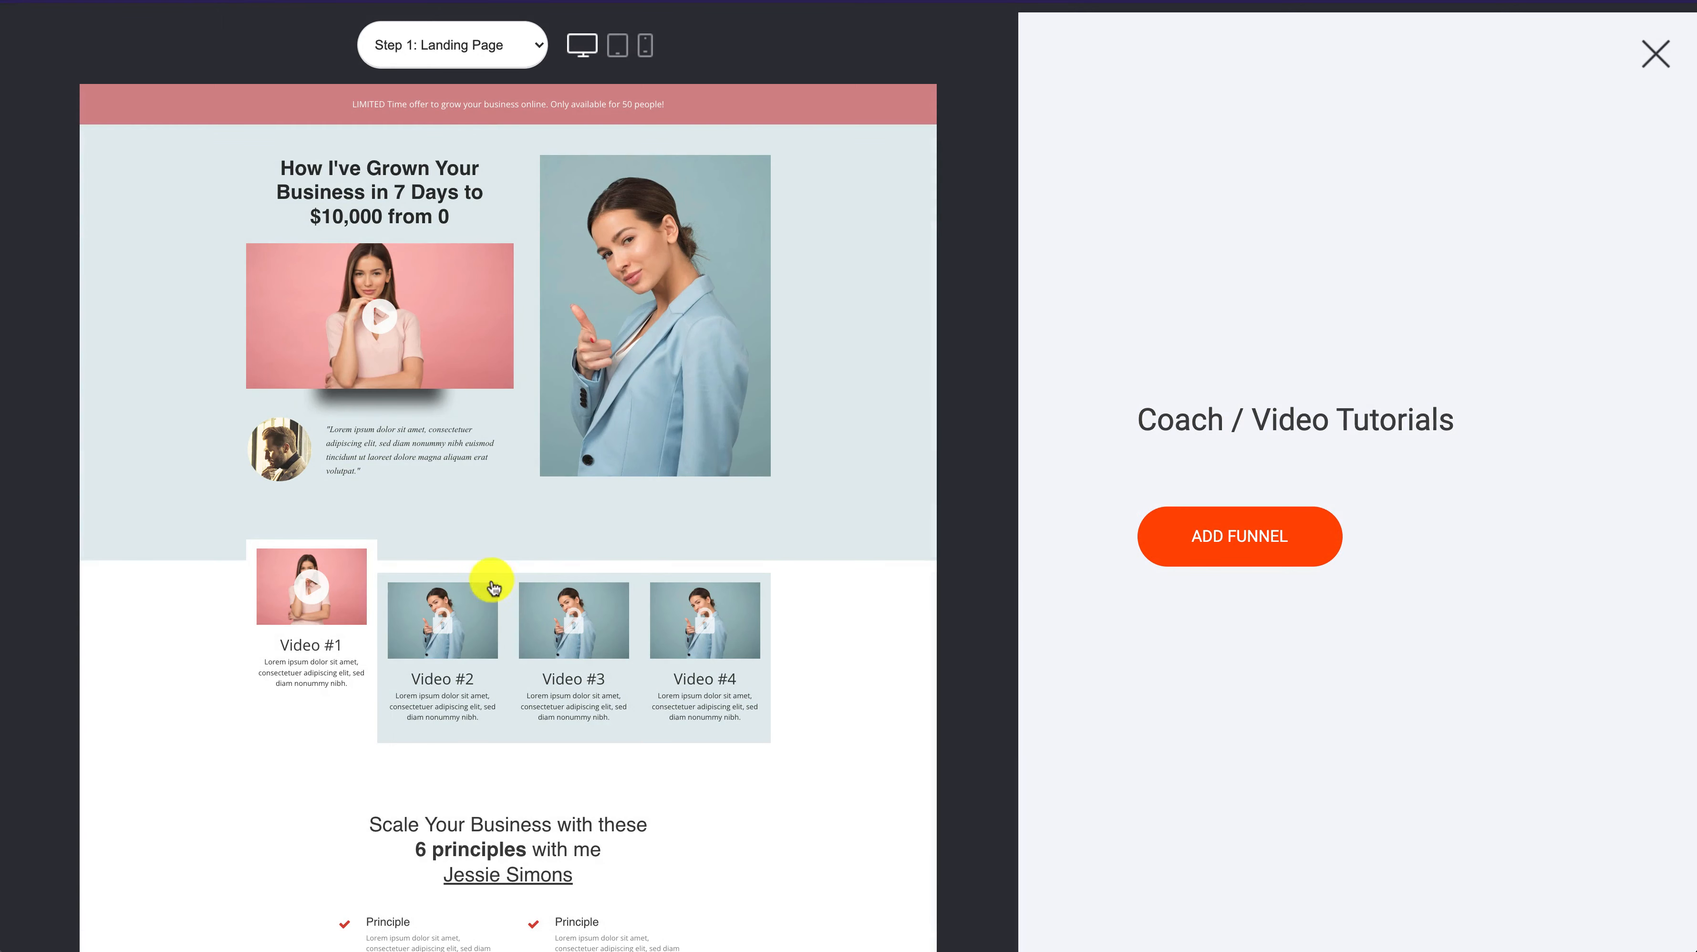
{"action": "left_click", "coordinate": [468, 67]}
{"action": "left_click", "coordinate": [467, 68]}
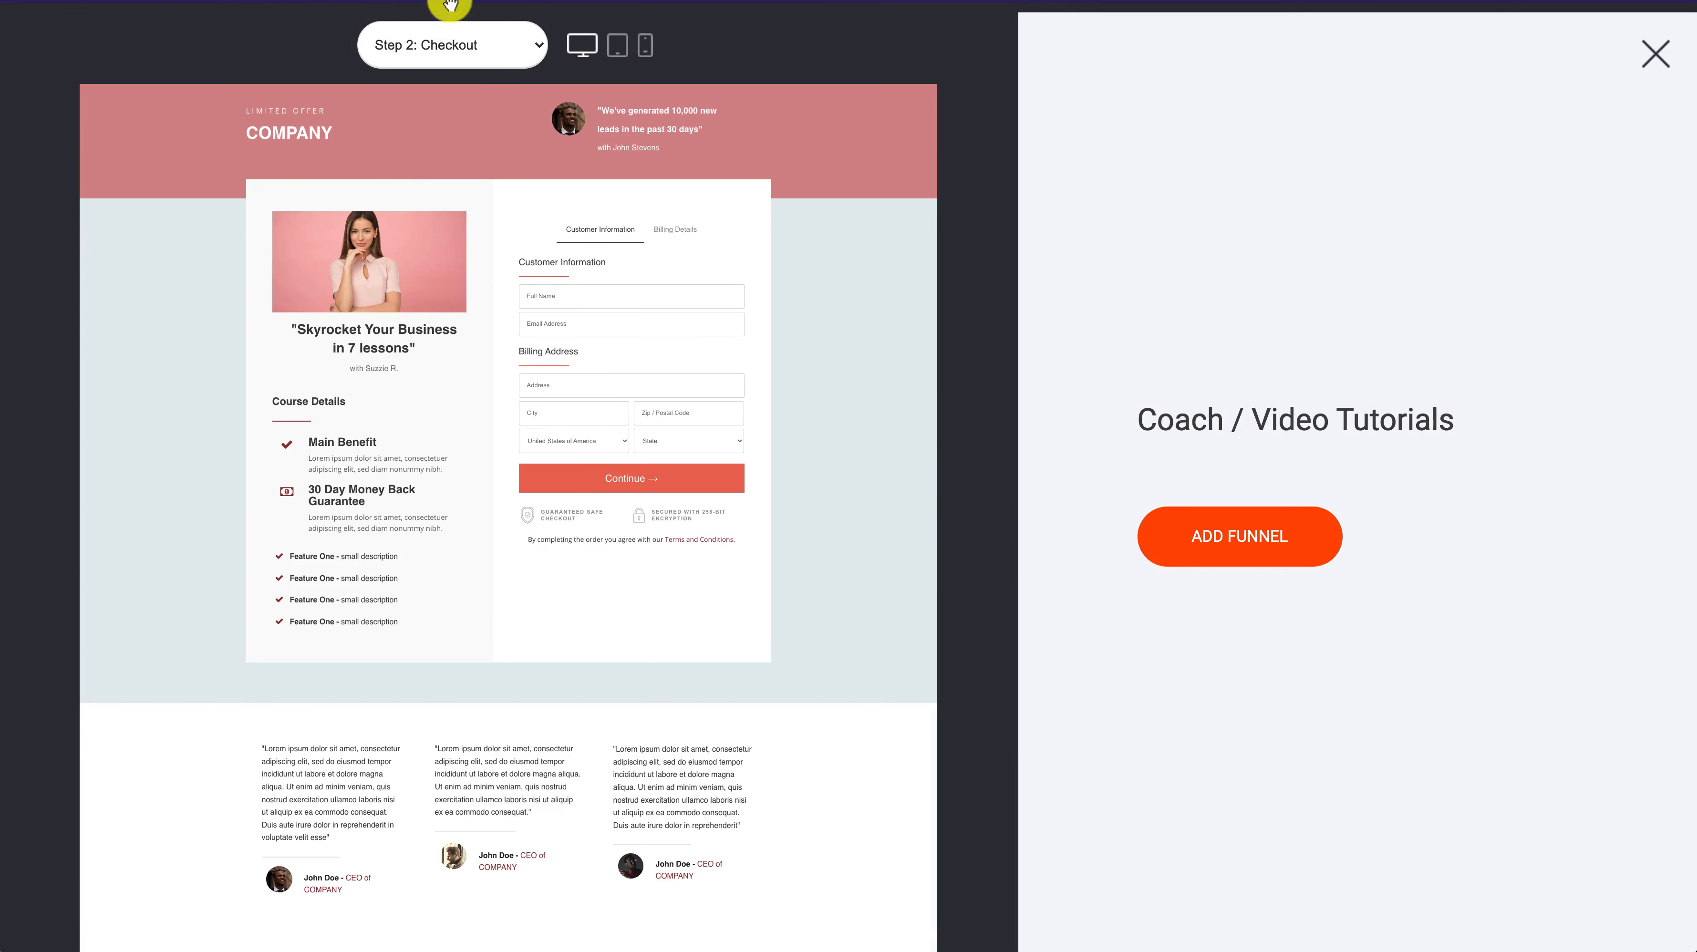
{"action": "left_click", "coordinate": [446, 41]}
{"action": "left_click", "coordinate": [447, 66]}
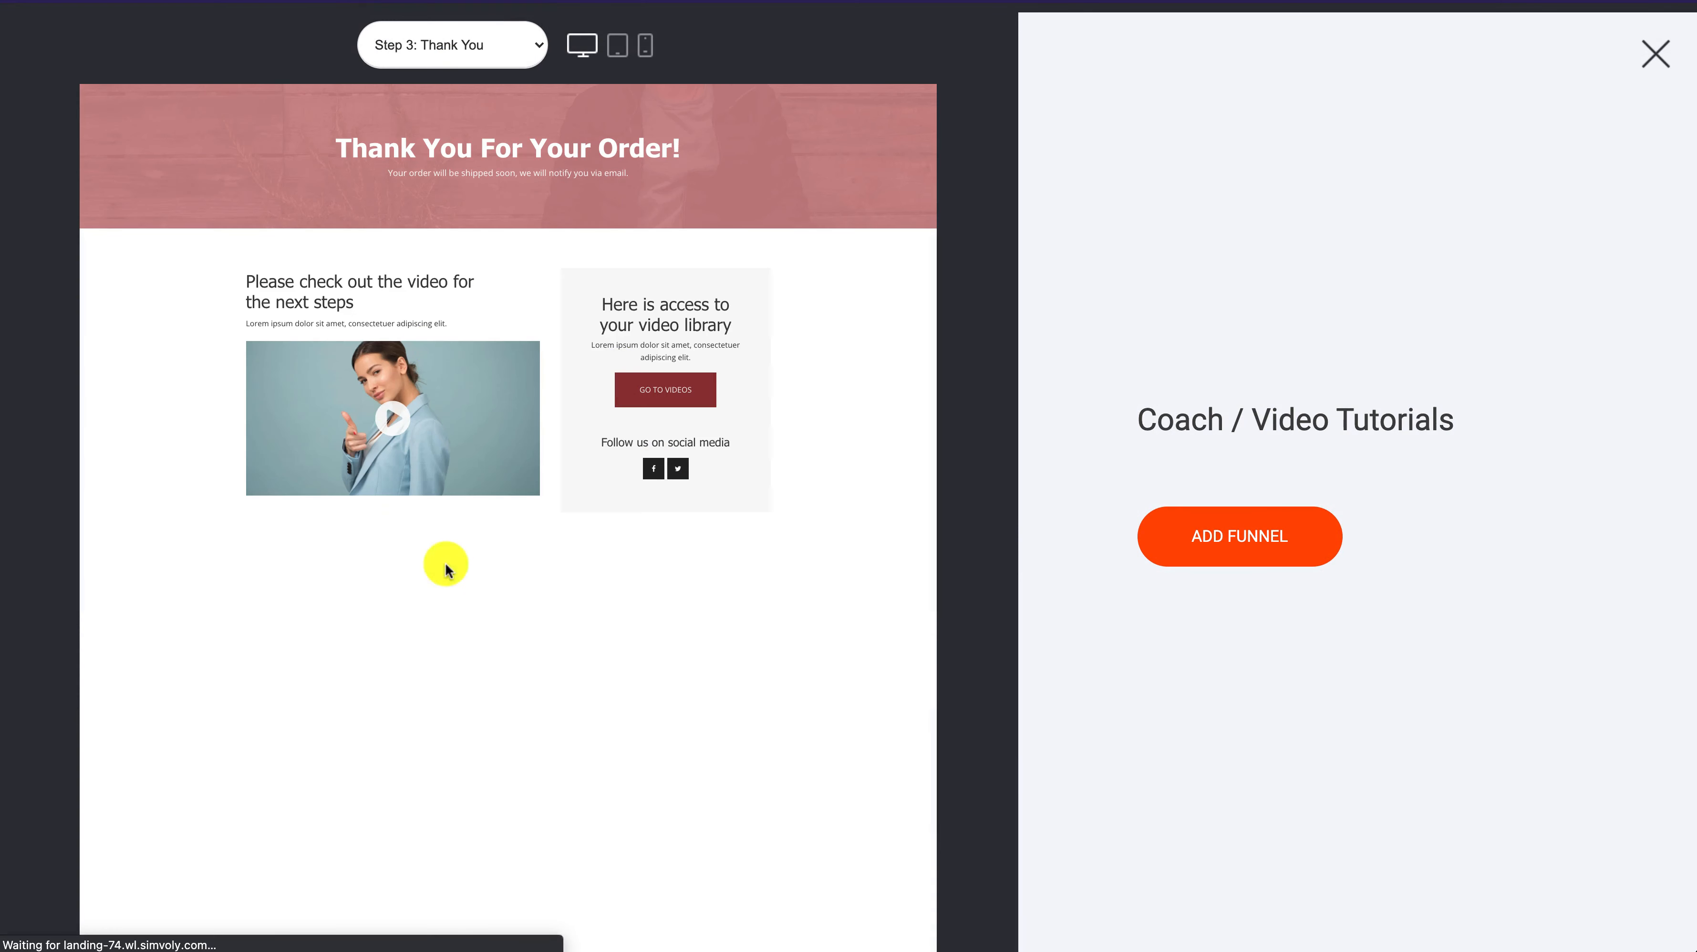
{"action": "left_click", "coordinate": [474, 37]}
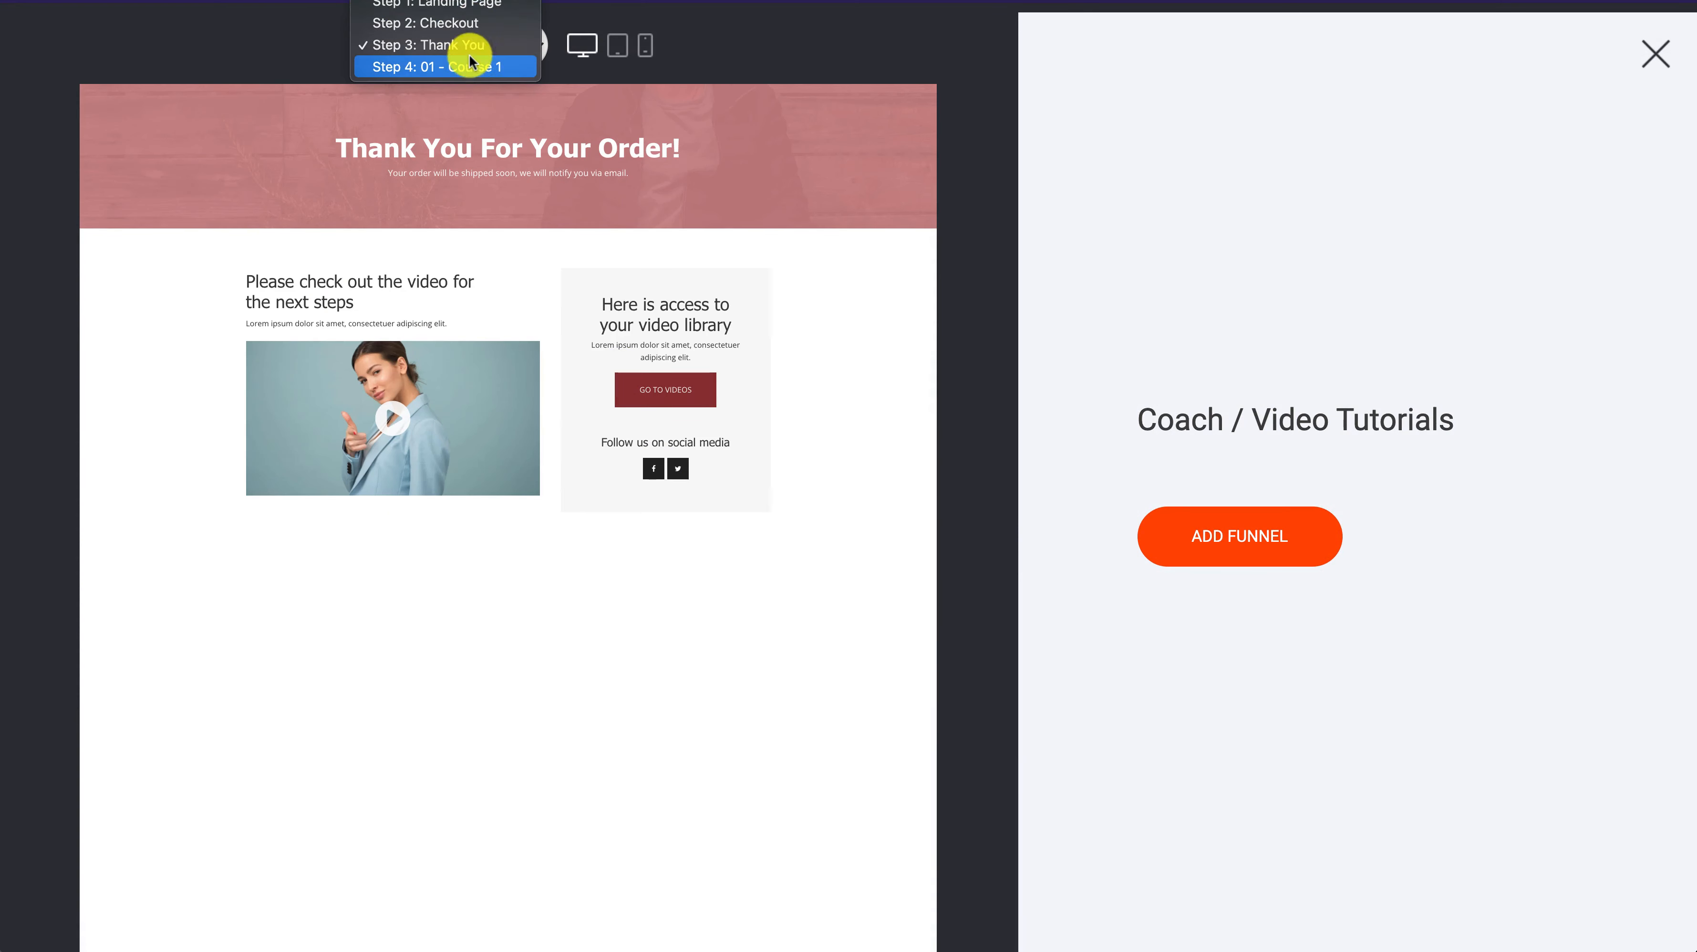
{"action": "left_click", "coordinate": [471, 66]}
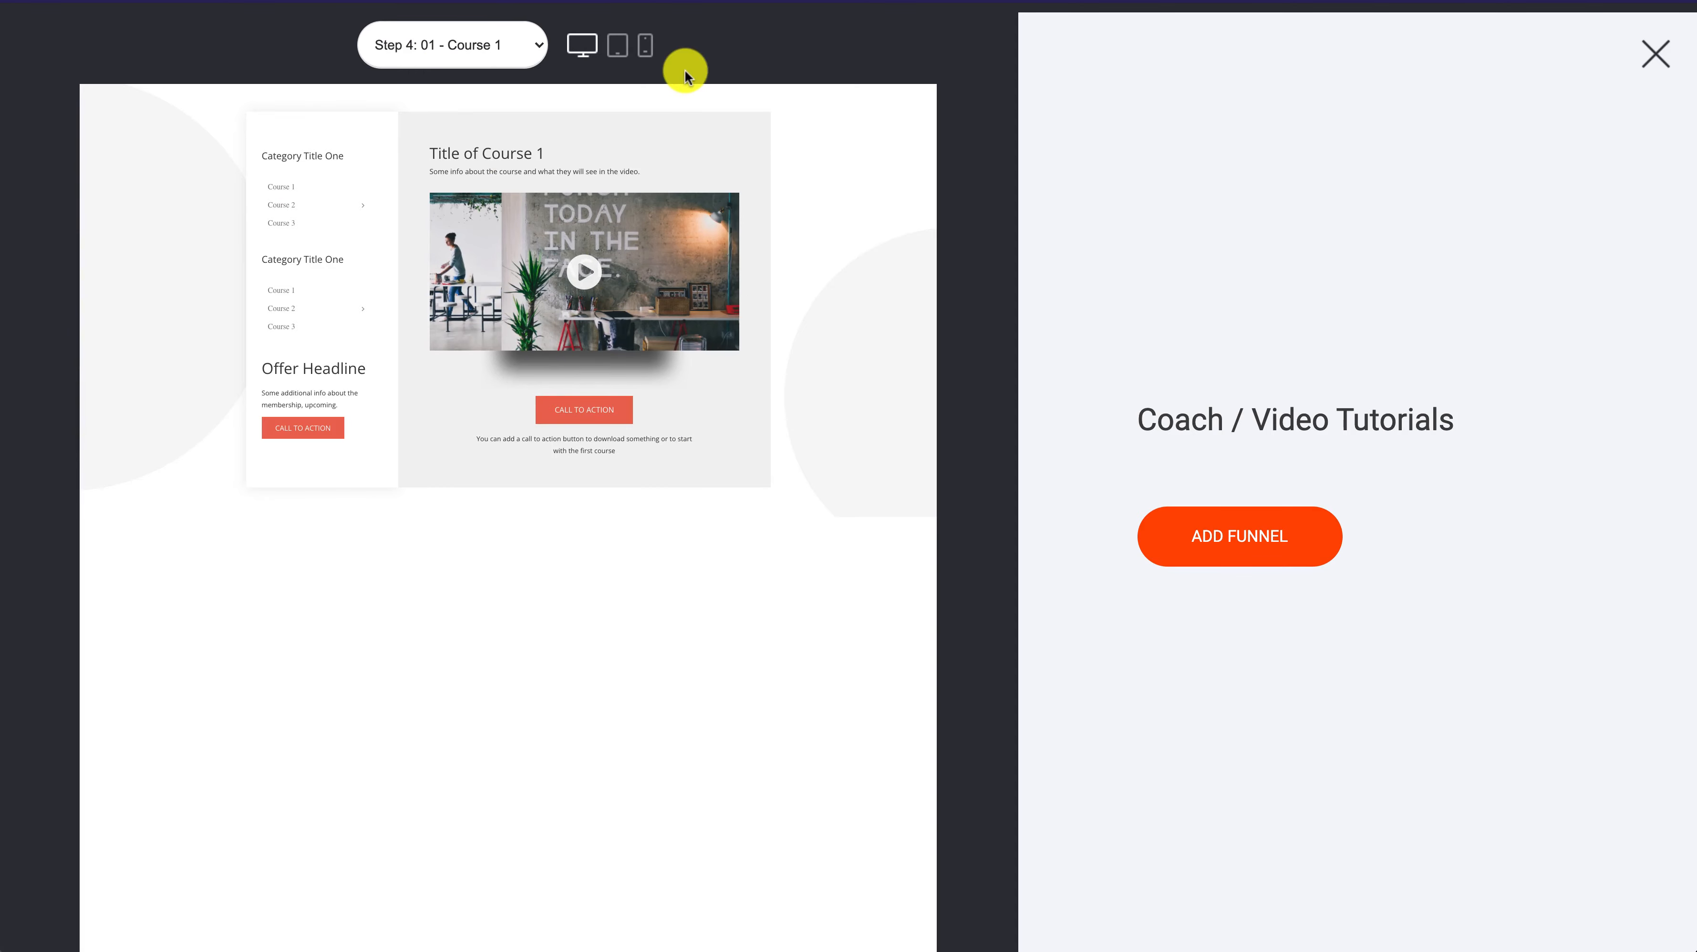
Add the Coach / Video Tutorials template as a new funnel and save it with a funnel name
{"action": "left_click", "coordinate": [1197, 538]}
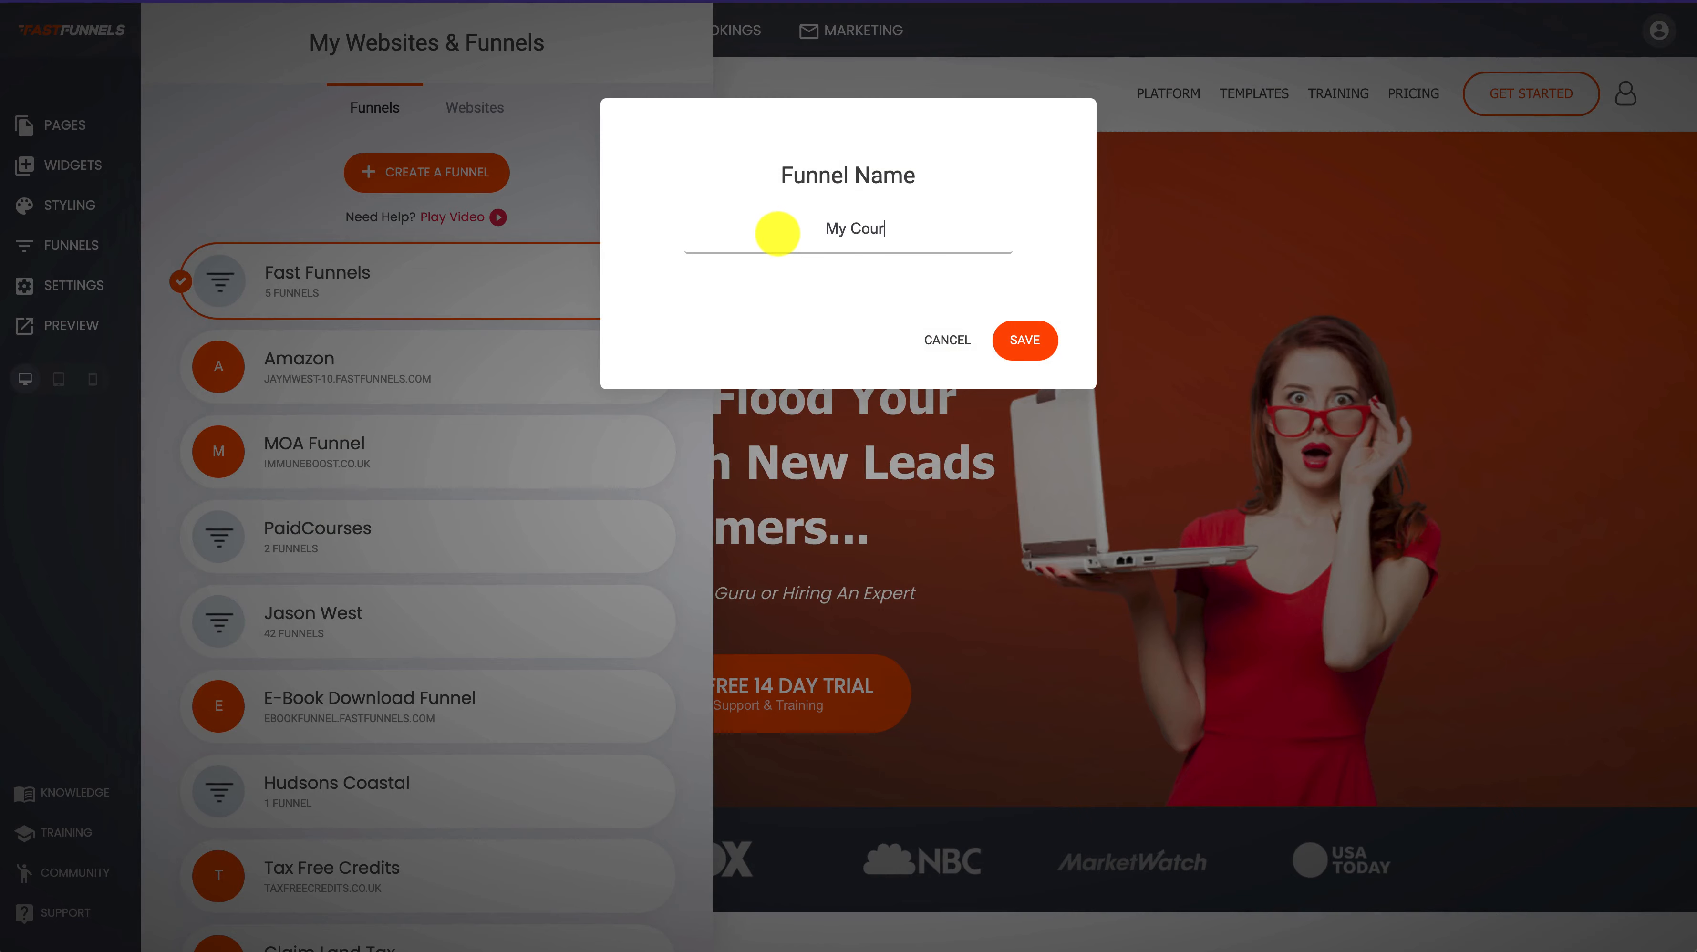
{"action": "left_click", "coordinate": [1032, 342]}
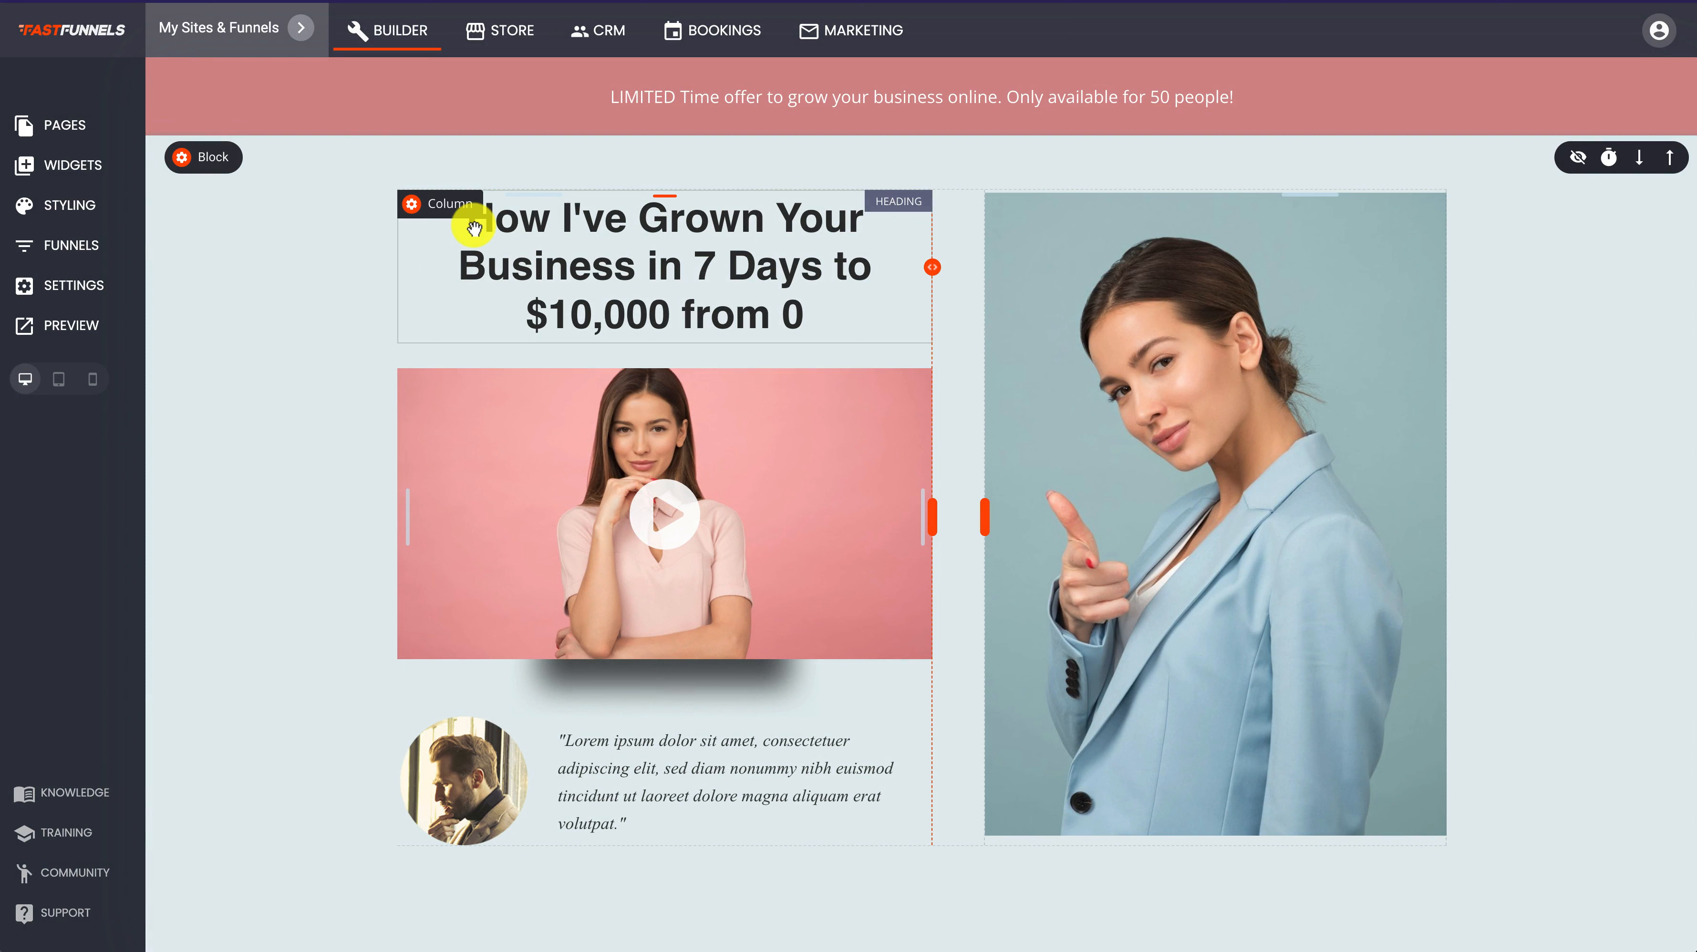
Insert the text "dfsdfs" inside the word "Grown" in the landing page's main heading
{"action": "left_click", "coordinate": [671, 240]}
{"action": "left_click", "coordinate": [671, 238]}
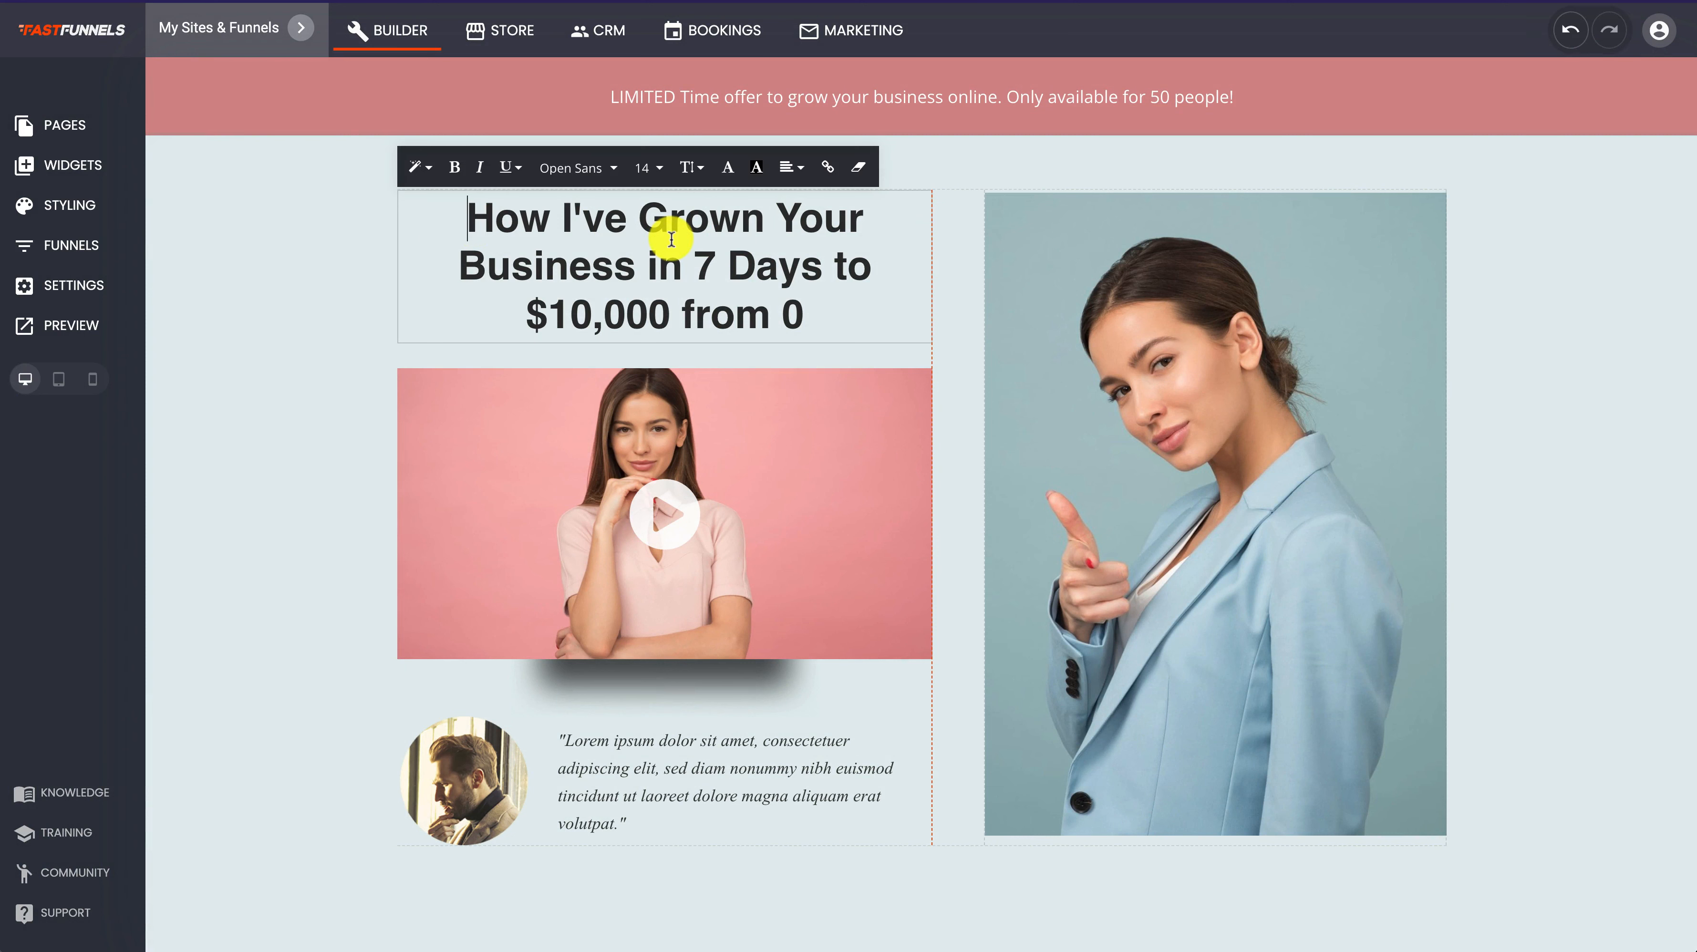
{"action": "type", "text": "dfsdfs"}
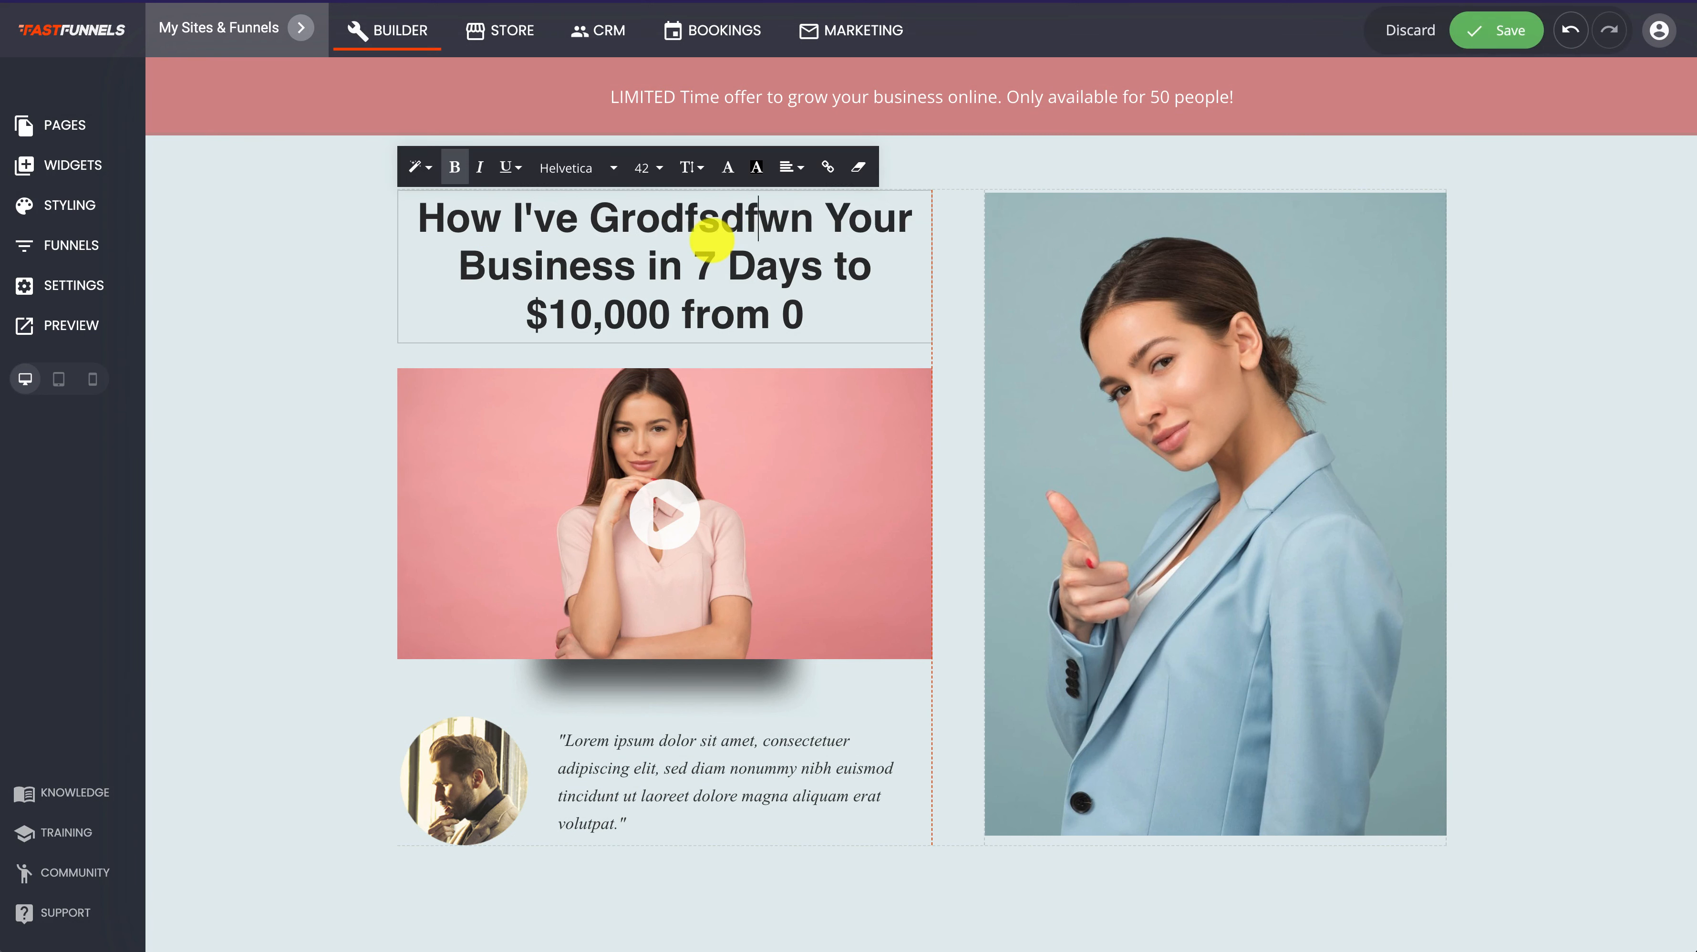
{"action": "left_click", "coordinate": [284, 273]}
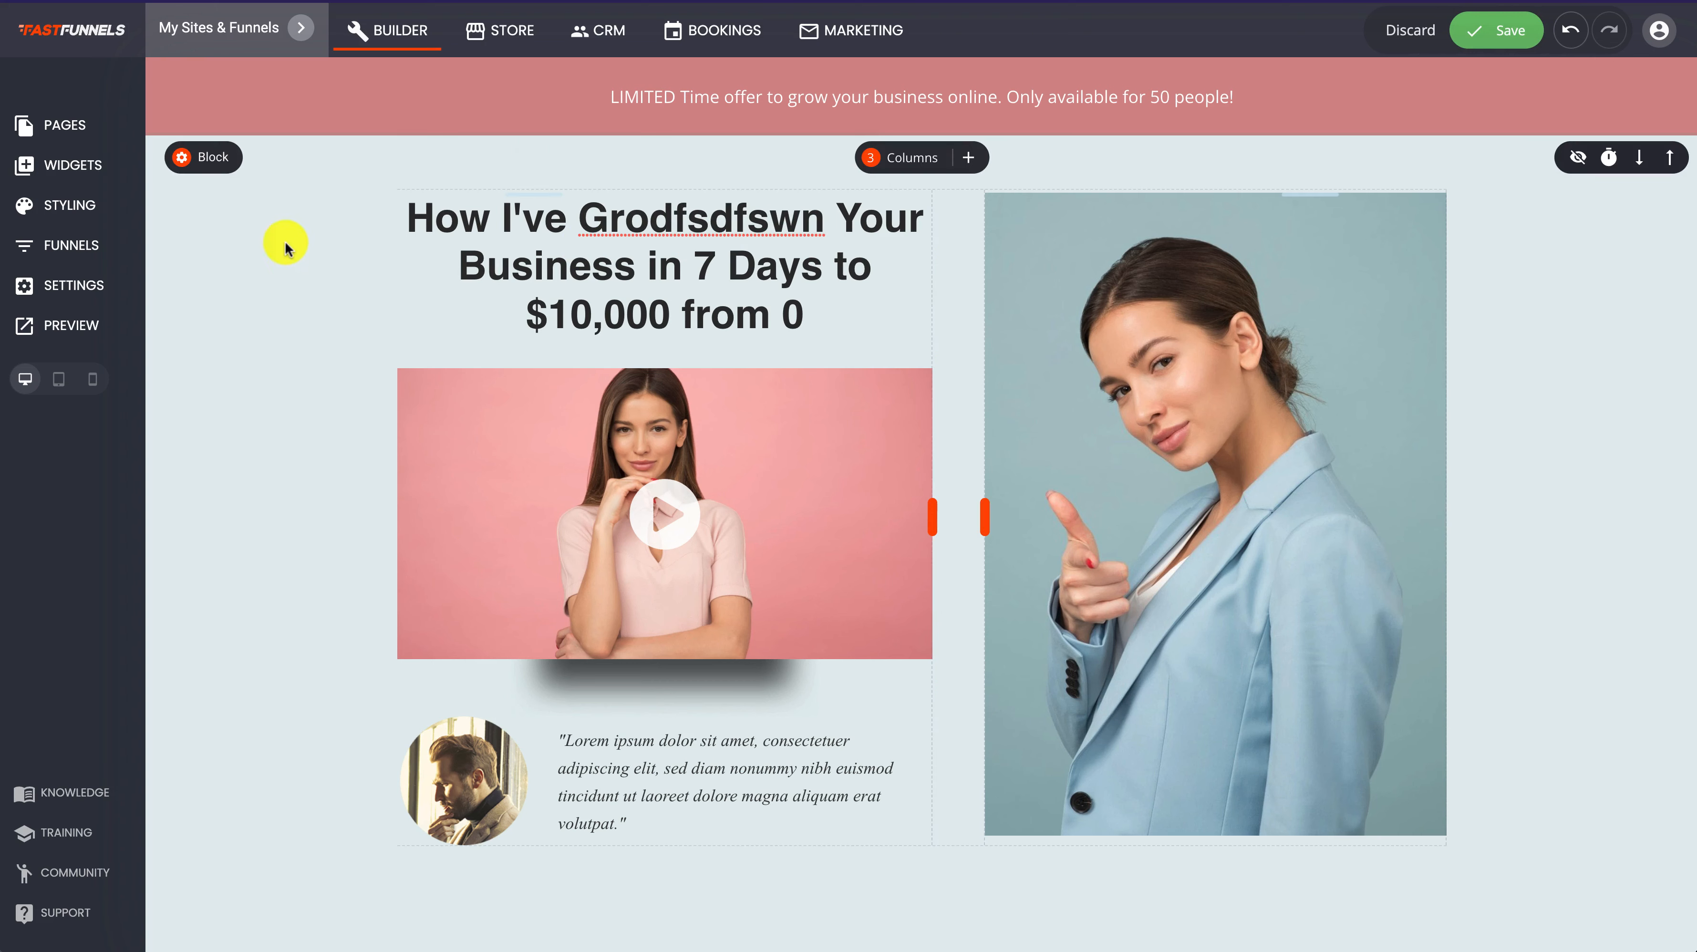
Lighten the background color of the landing page's main heading block and save the page
{"action": "left_click", "coordinate": [208, 159]}
{"action": "left_click", "coordinate": [308, 296]}
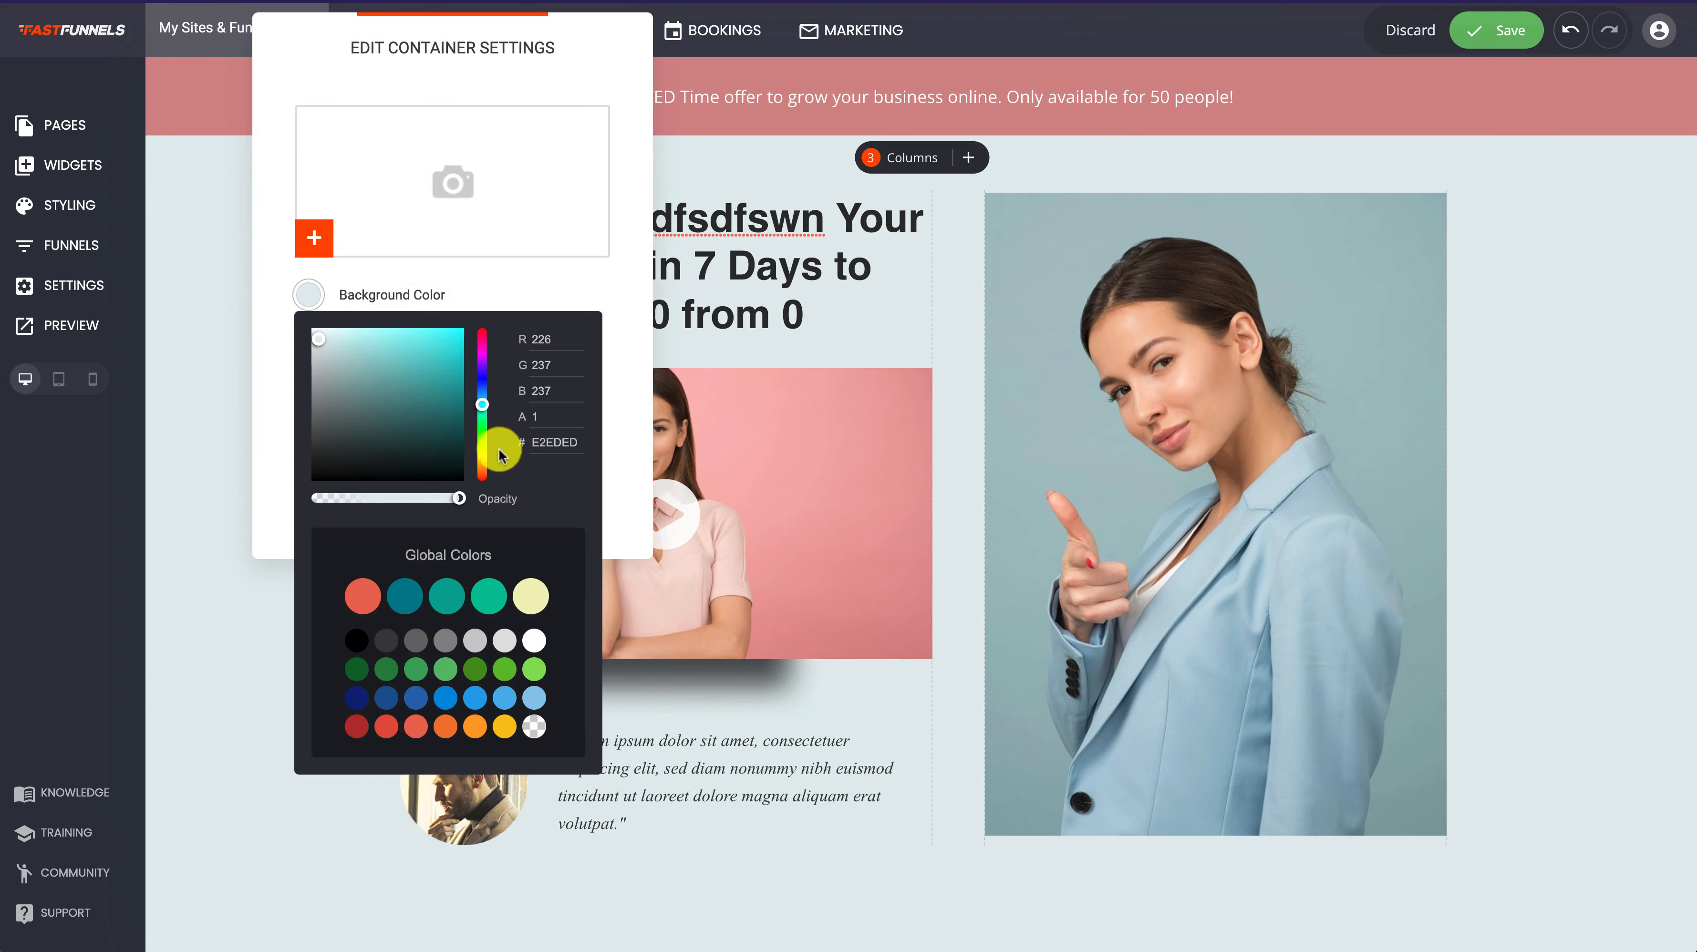
{"action": "mouse_move", "coordinate": [453, 400]}
{"action": "left_mouse_down"}
{"action": "mouse_move", "coordinate": [473, 340]}
{"action": "mouse_move", "coordinate": [416, 367]}
{"action": "mouse_move", "coordinate": [447, 437]}
{"action": "mouse_move", "coordinate": [349, 390]}
{"action": "mouse_move", "coordinate": [367, 352]}
{"action": "mouse_move", "coordinate": [350, 340]}
{"action": "mouse_move", "coordinate": [367, 341]}
{"action": "mouse_move", "coordinate": [314, 338]}
{"action": "left_mouse_up"}
{"action": "left_click", "coordinate": [193, 329]}
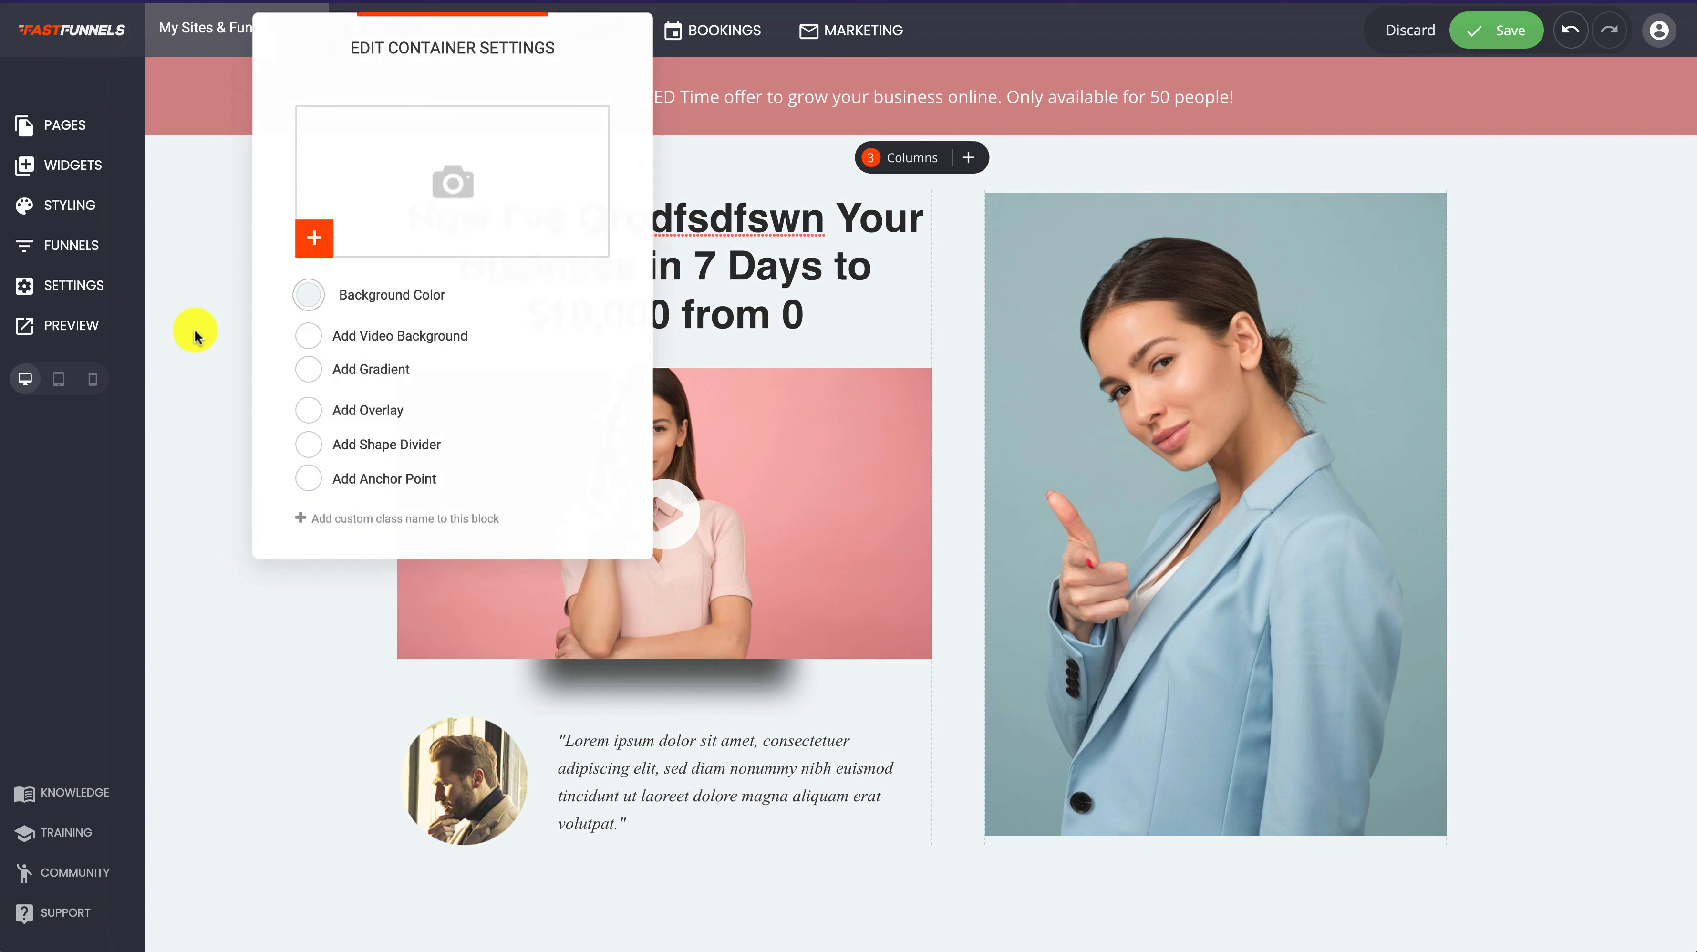
{"action": "left_click", "coordinate": [193, 329]}
{"action": "left_click", "coordinate": [1519, 40]}
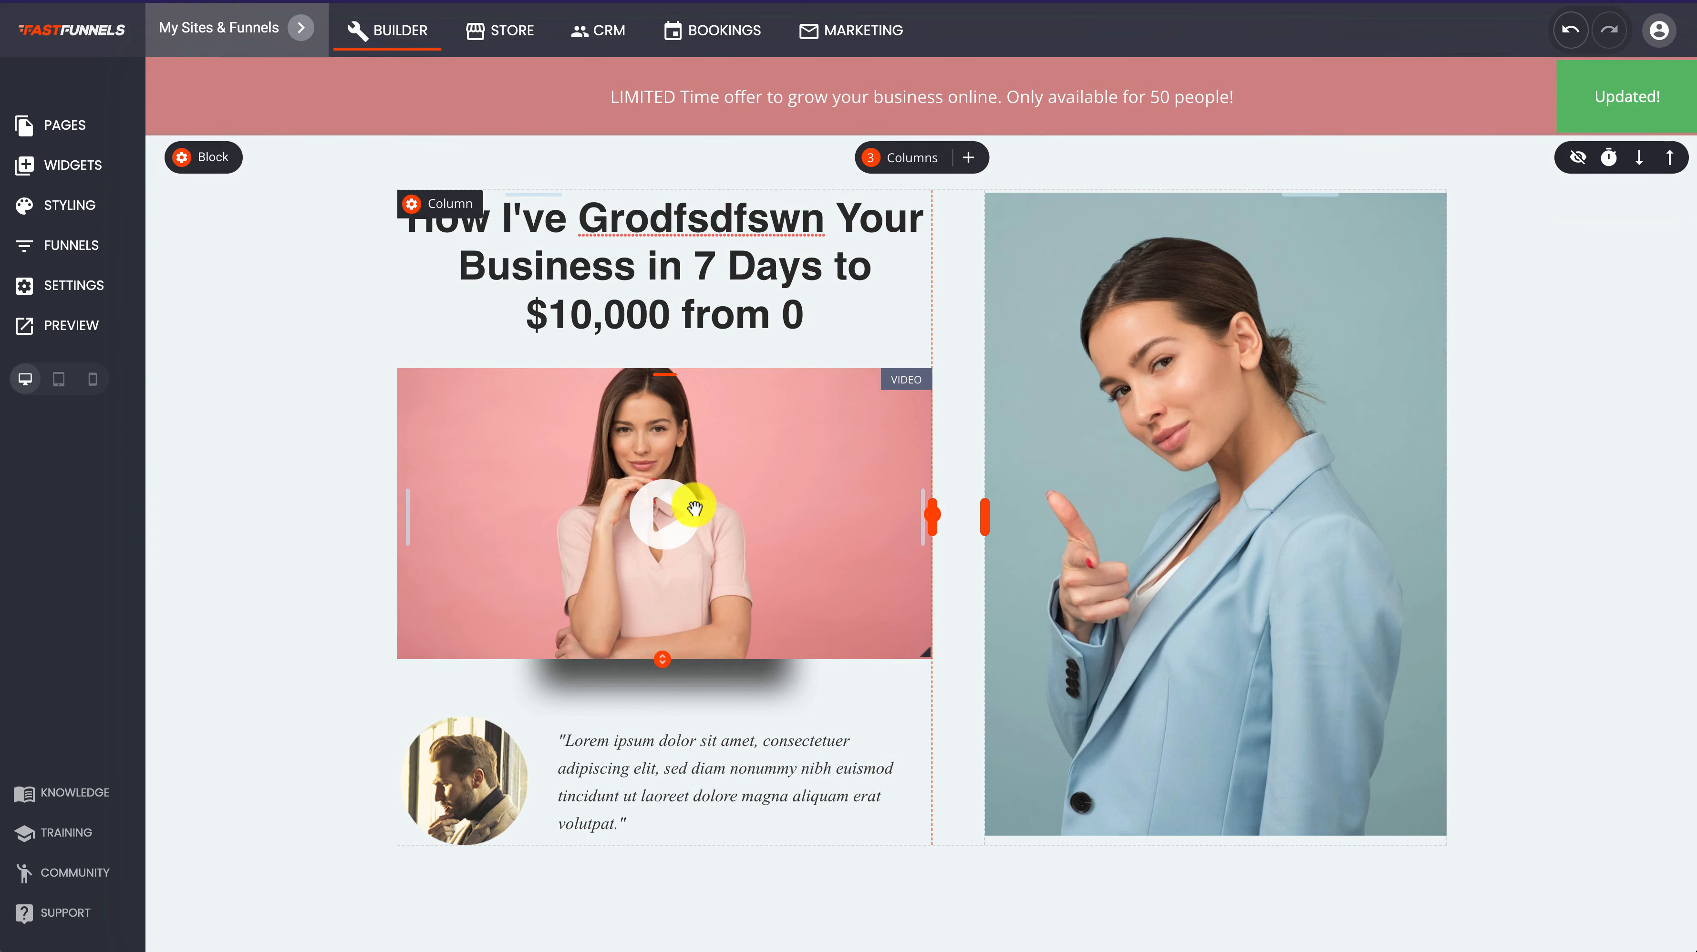
Look through the landing page's sections and select the GRANT ME ACESS NOW button below the $279 price
{"action": "scroll", "coordinate": [679, 506], "scroll_direction": "down", "scroll_amount": 10}
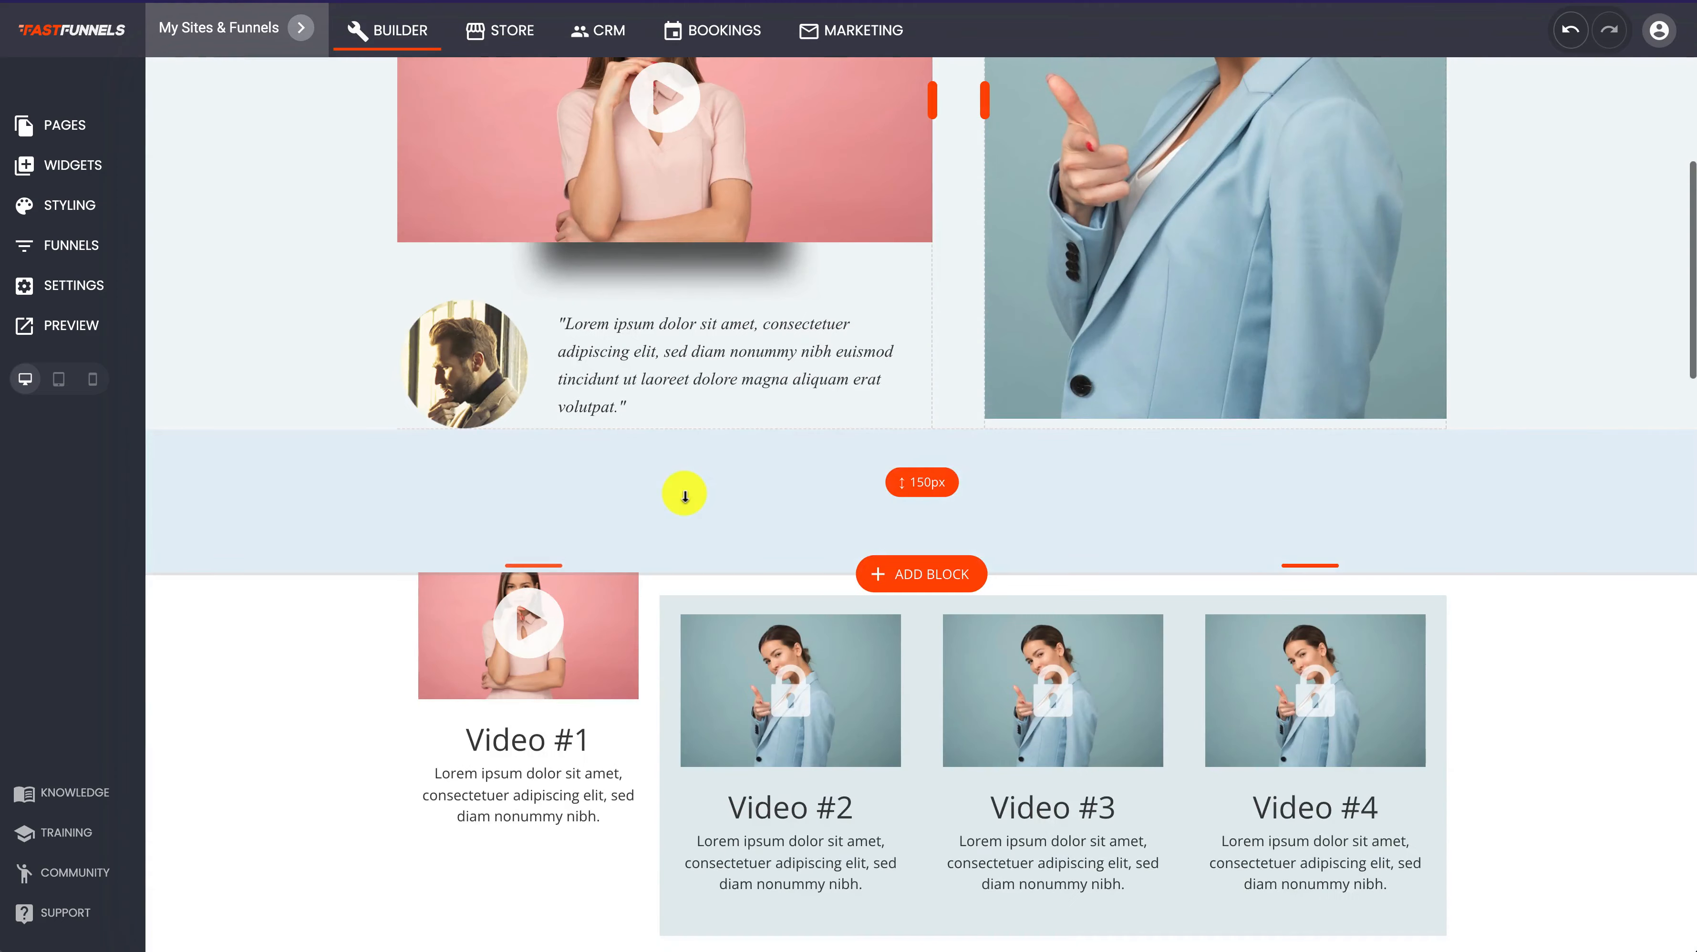
{"action": "scroll", "coordinate": [684, 494], "scroll_direction": "down", "scroll_amount": 5}
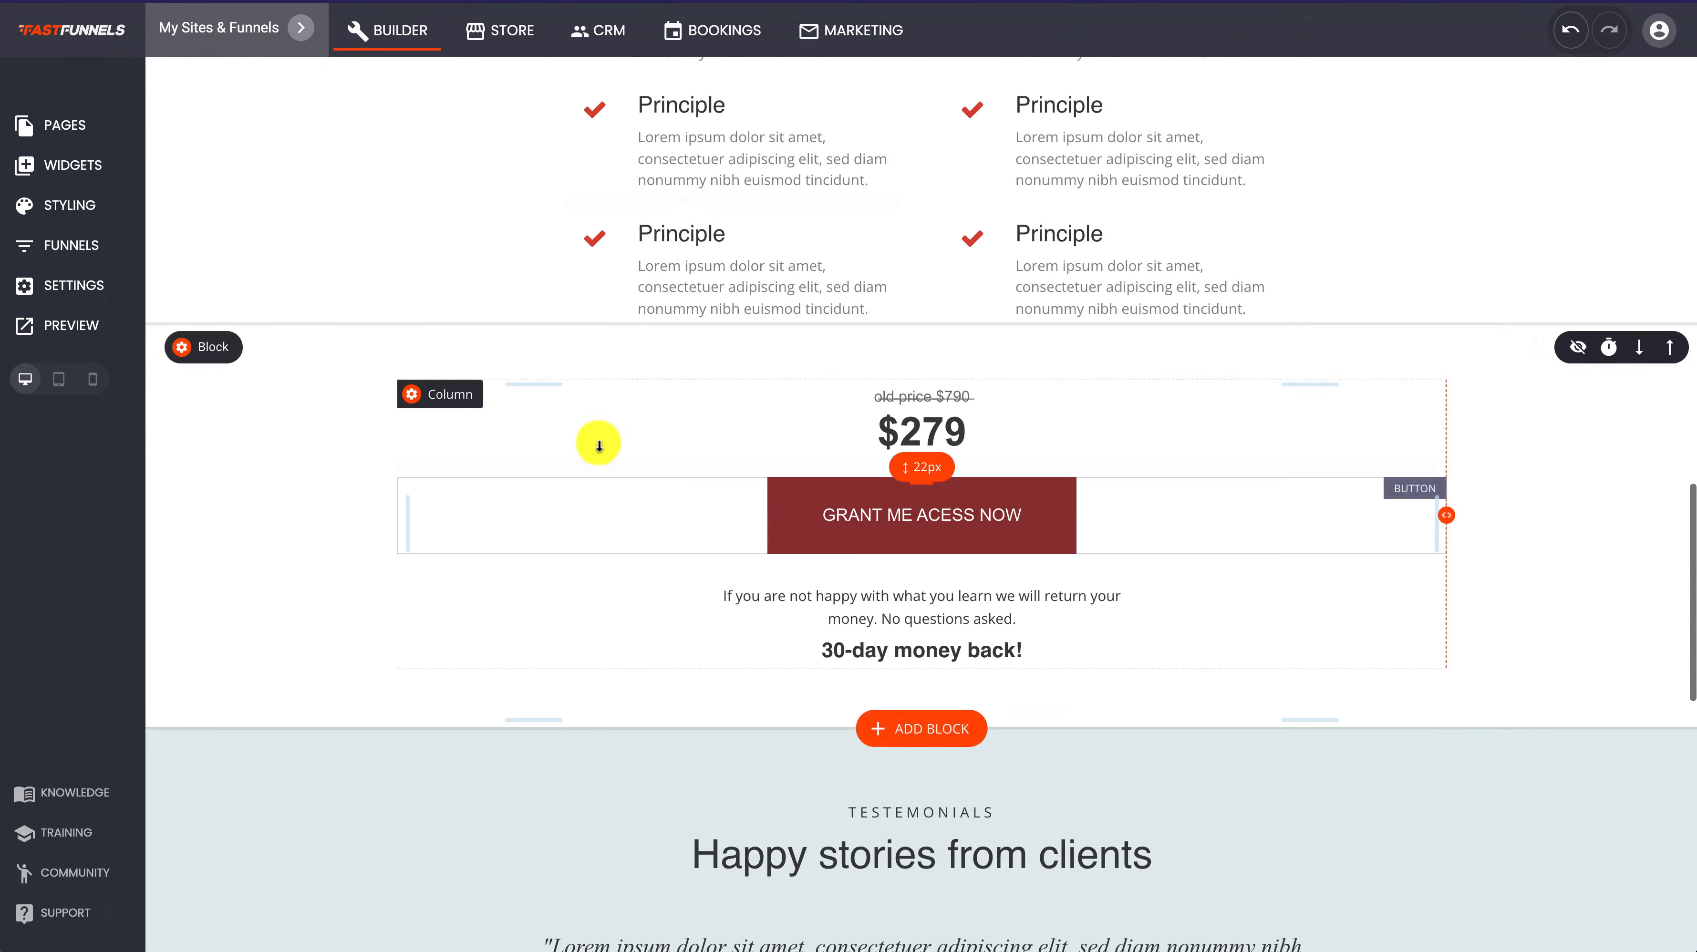
{"action": "left_click", "coordinate": [1013, 525]}
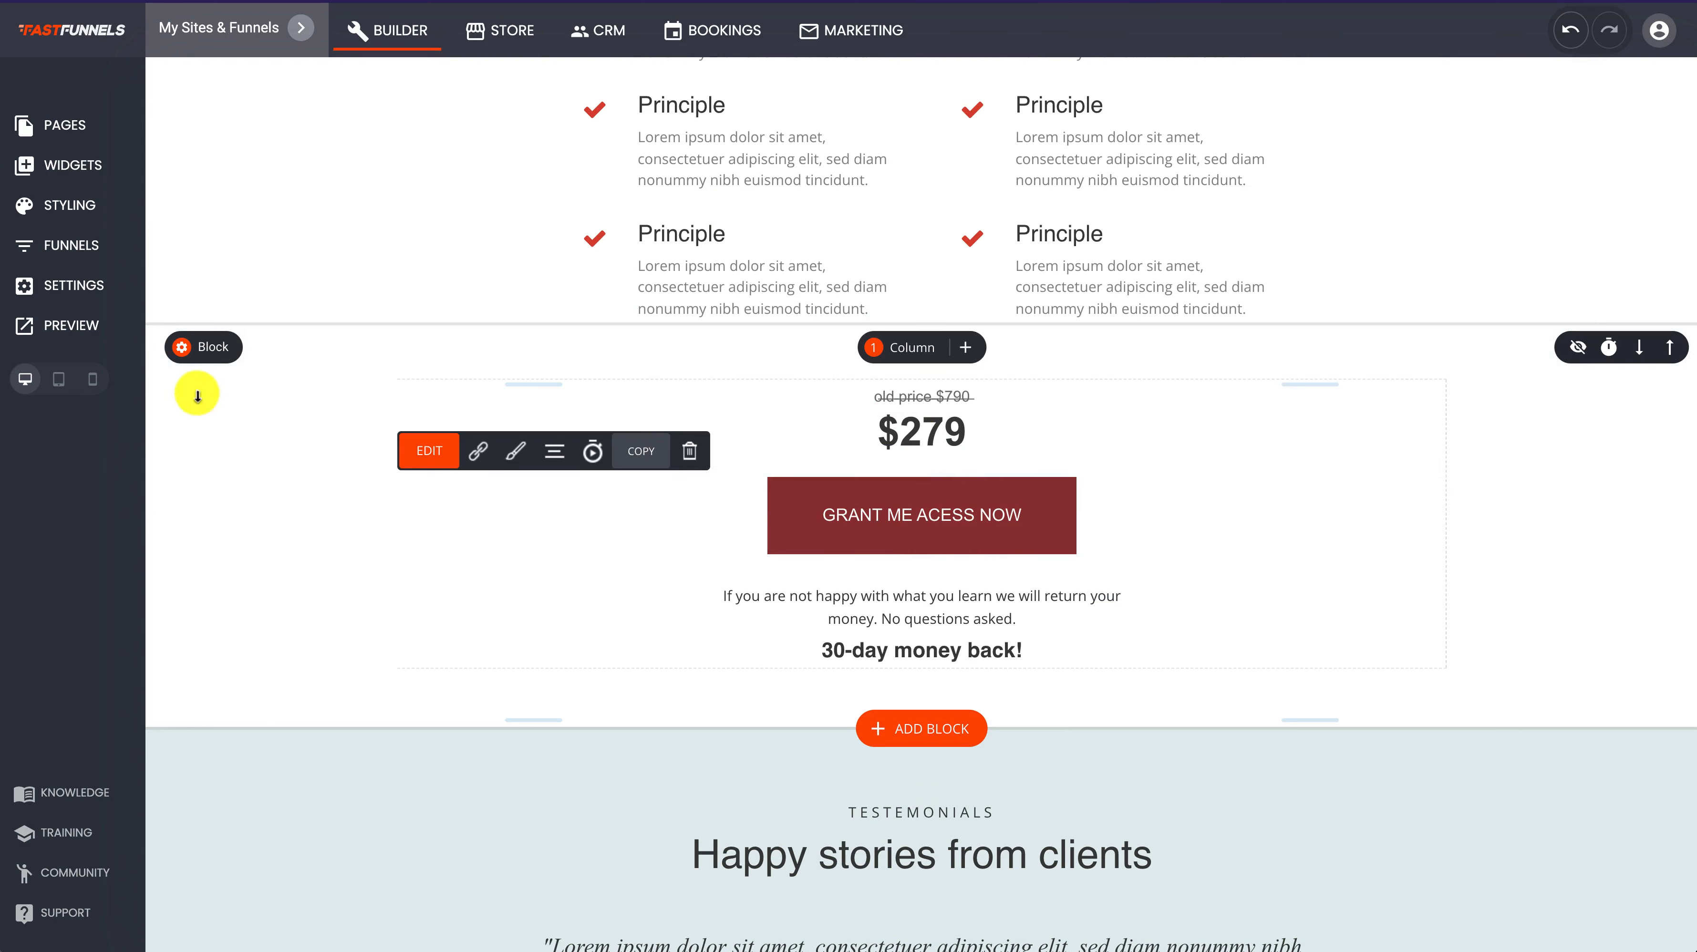
Preview the landing page and follow its GRANT ME ACESS NOW button to the checkout page
{"action": "left_click", "coordinate": [83, 324]}
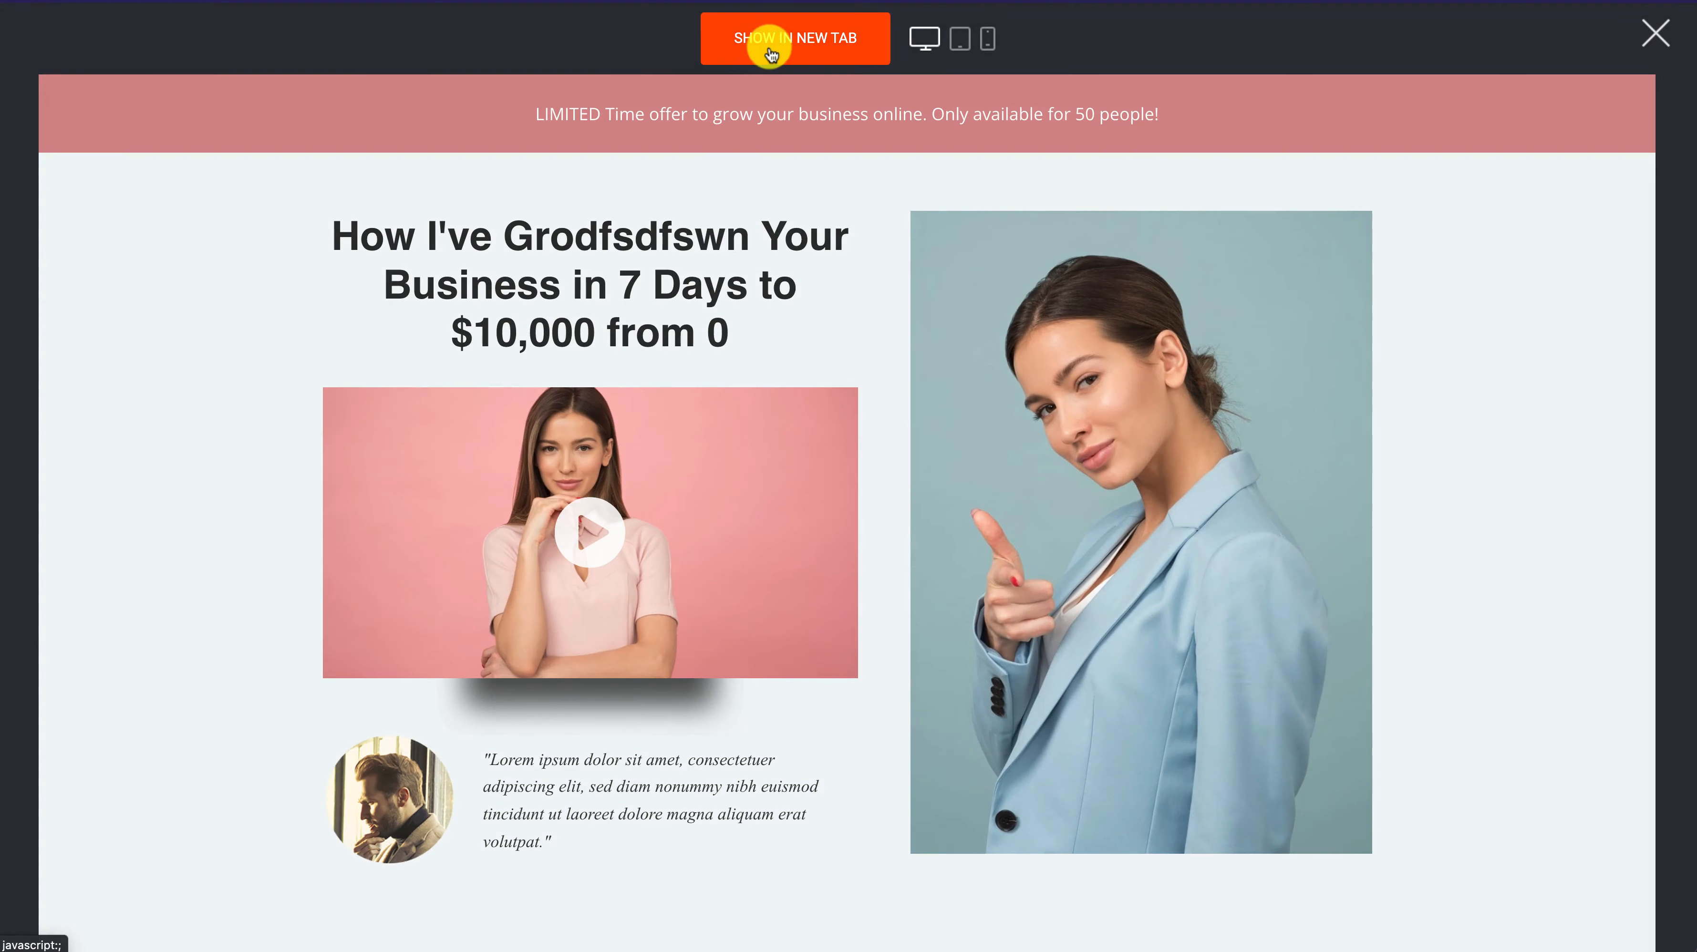
{"action": "scroll", "coordinate": [699, 541], "scroll_direction": "down", "scroll_amount": 10}
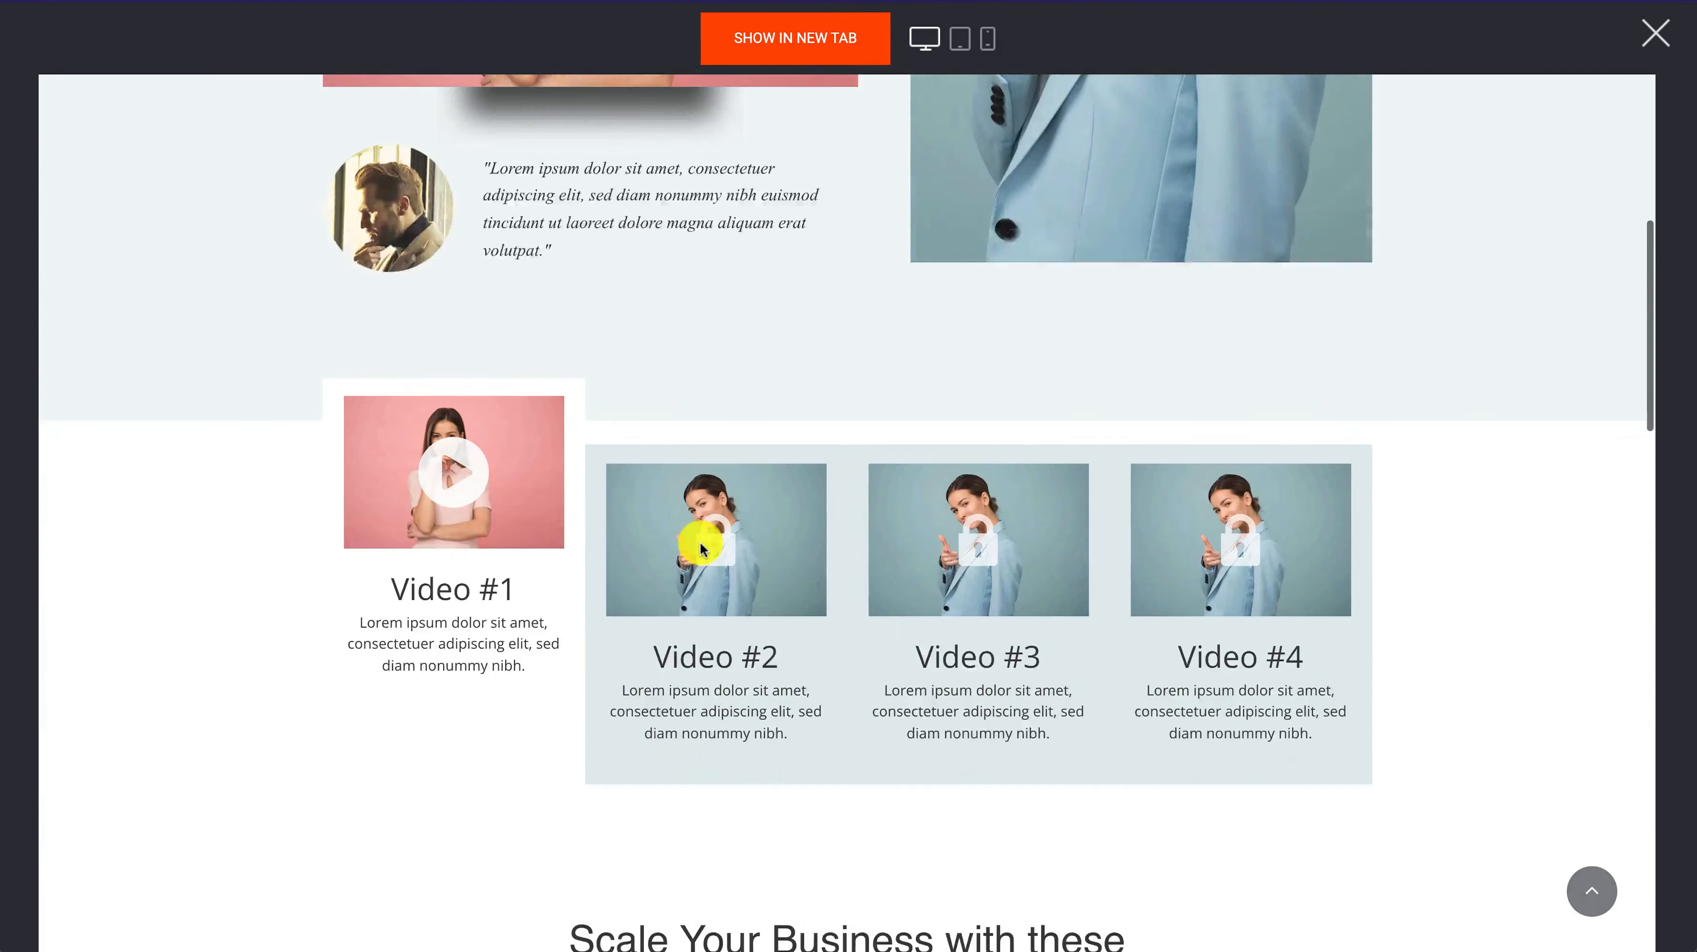
{"action": "scroll", "coordinate": [700, 542], "scroll_direction": "up", "scroll_amount": 10}
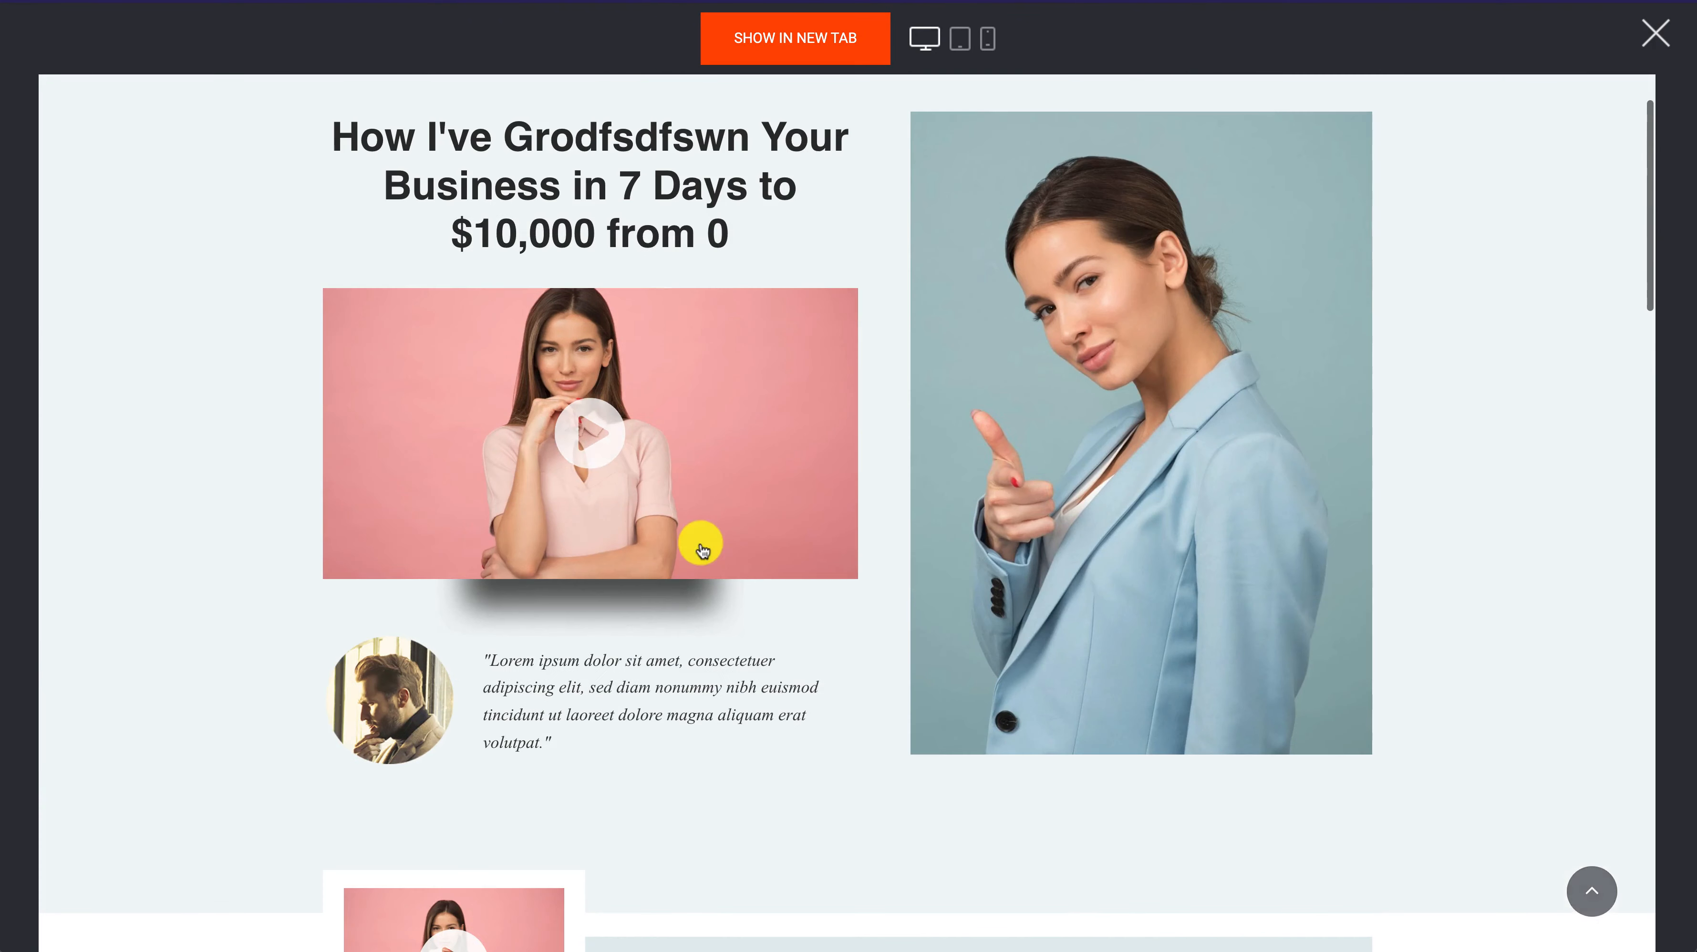
{"action": "scroll", "coordinate": [920, 289], "scroll_direction": "down", "scroll_amount": 15}
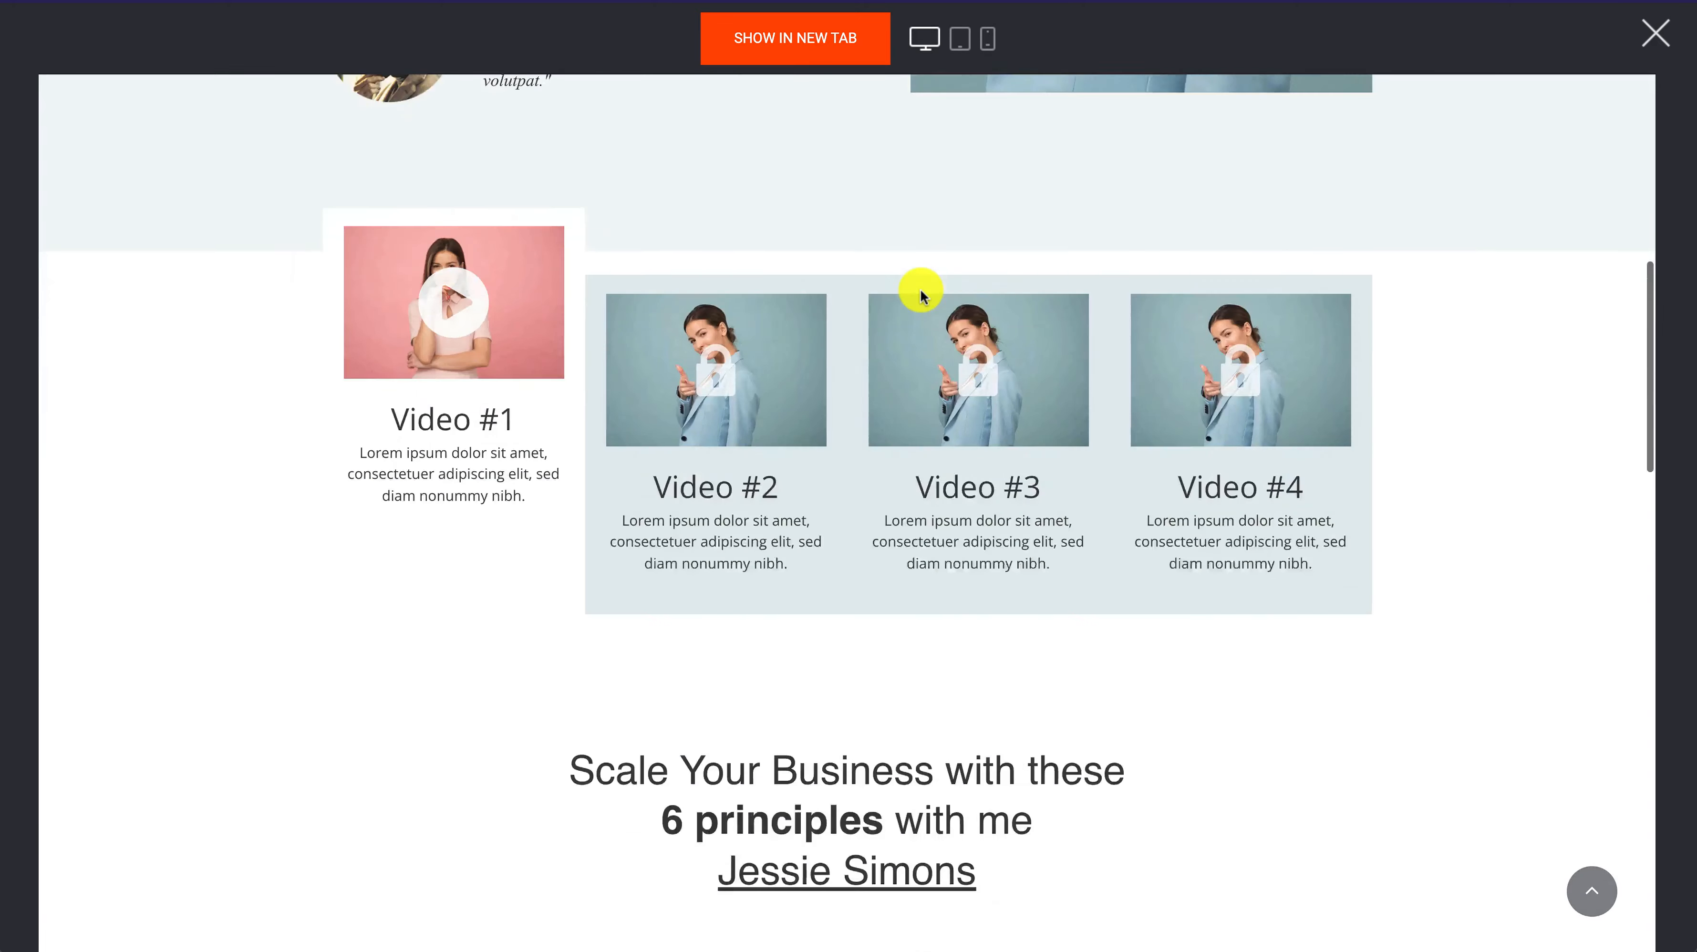
{"action": "scroll", "coordinate": [919, 289], "scroll_direction": "down", "scroll_amount": 3}
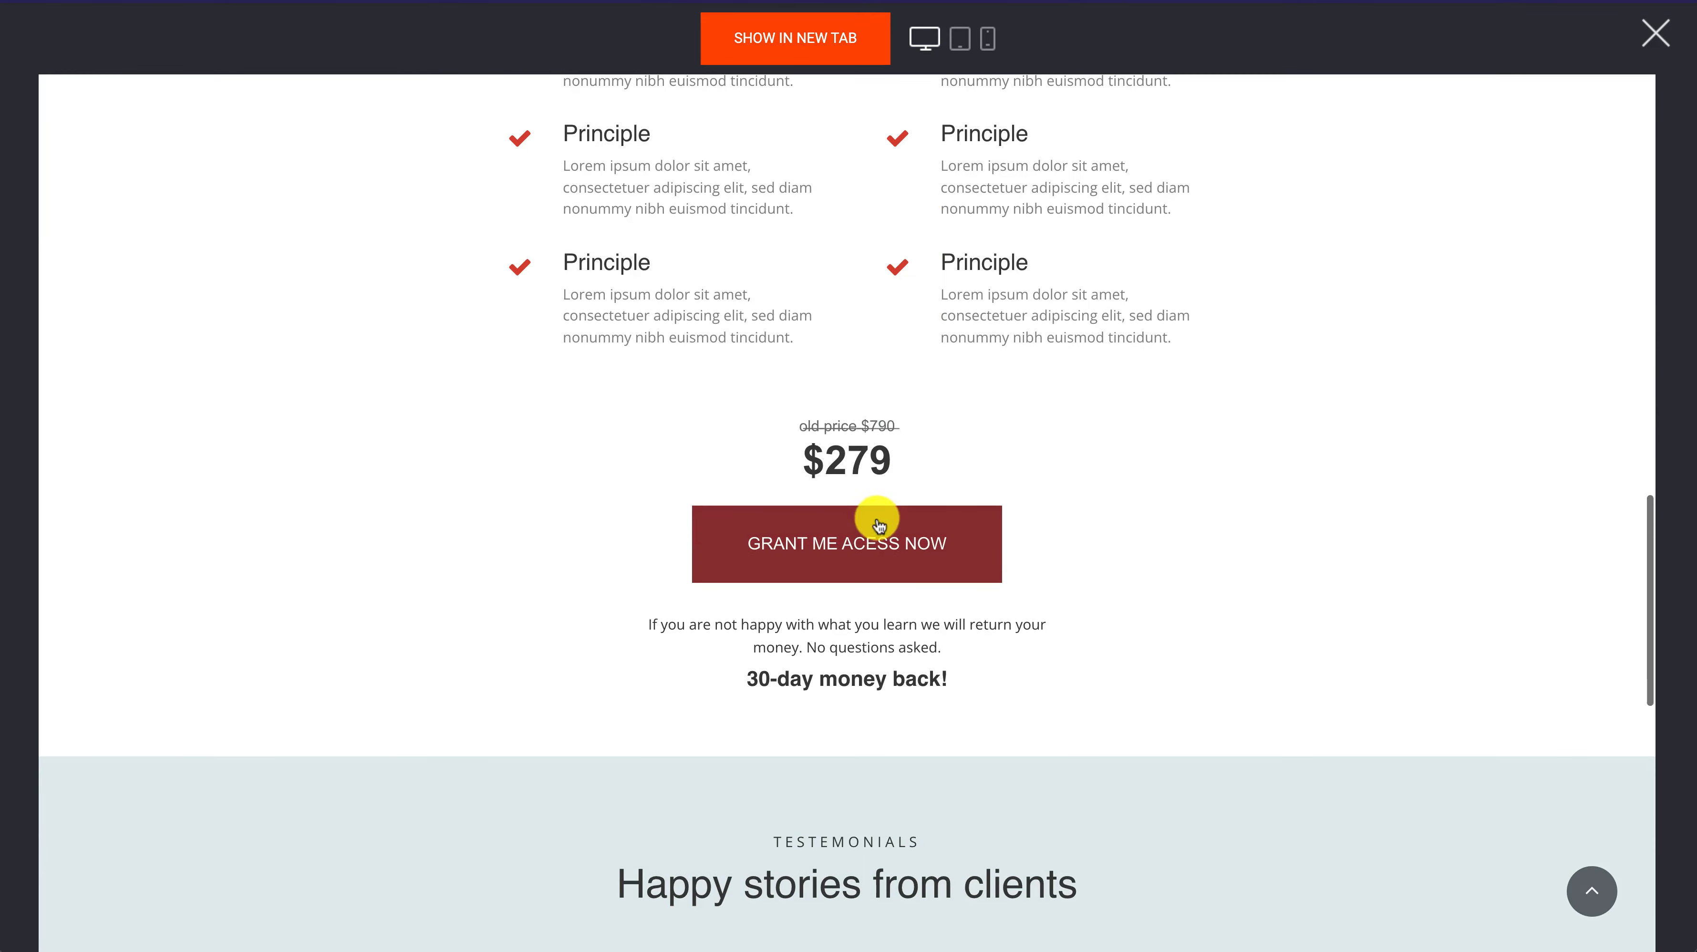
{"action": "left_click", "coordinate": [863, 543]}
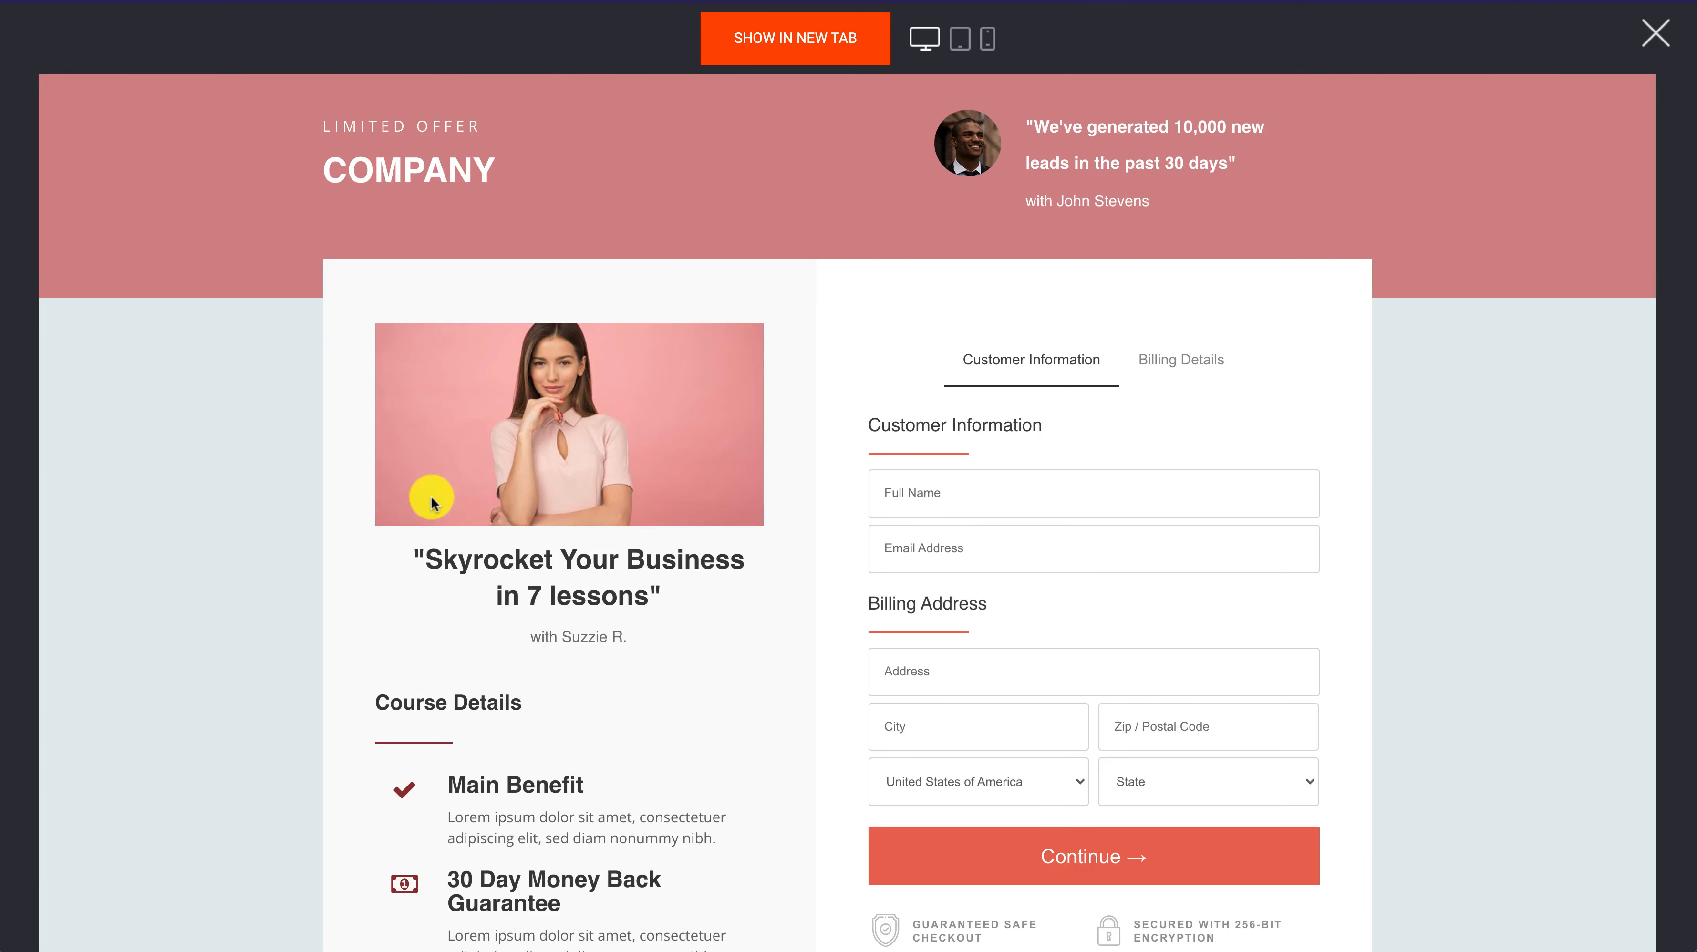
Examine the checkout page's course details and customer information form, and close the preview
{"action": "scroll", "coordinate": [1183, 509], "scroll_direction": "down", "scroll_amount": 4}
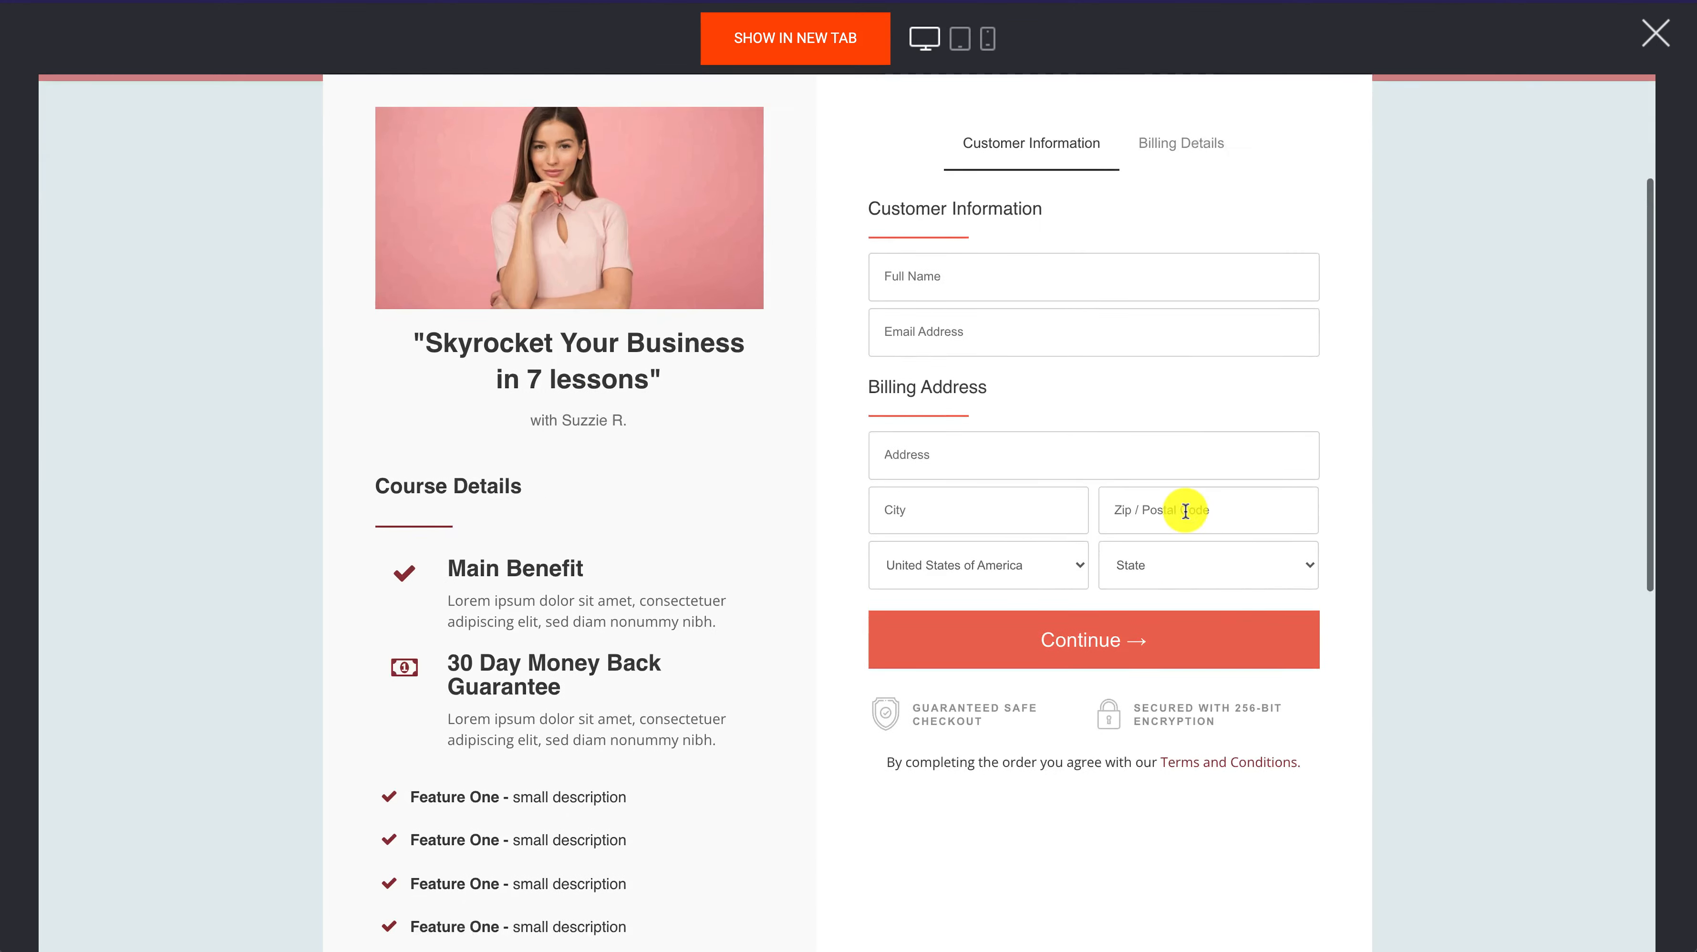
{"action": "scroll", "coordinate": [1184, 509], "scroll_direction": "down", "scroll_amount": 3}
{"action": "scroll", "coordinate": [1183, 509], "scroll_direction": "up", "scroll_amount": 6}
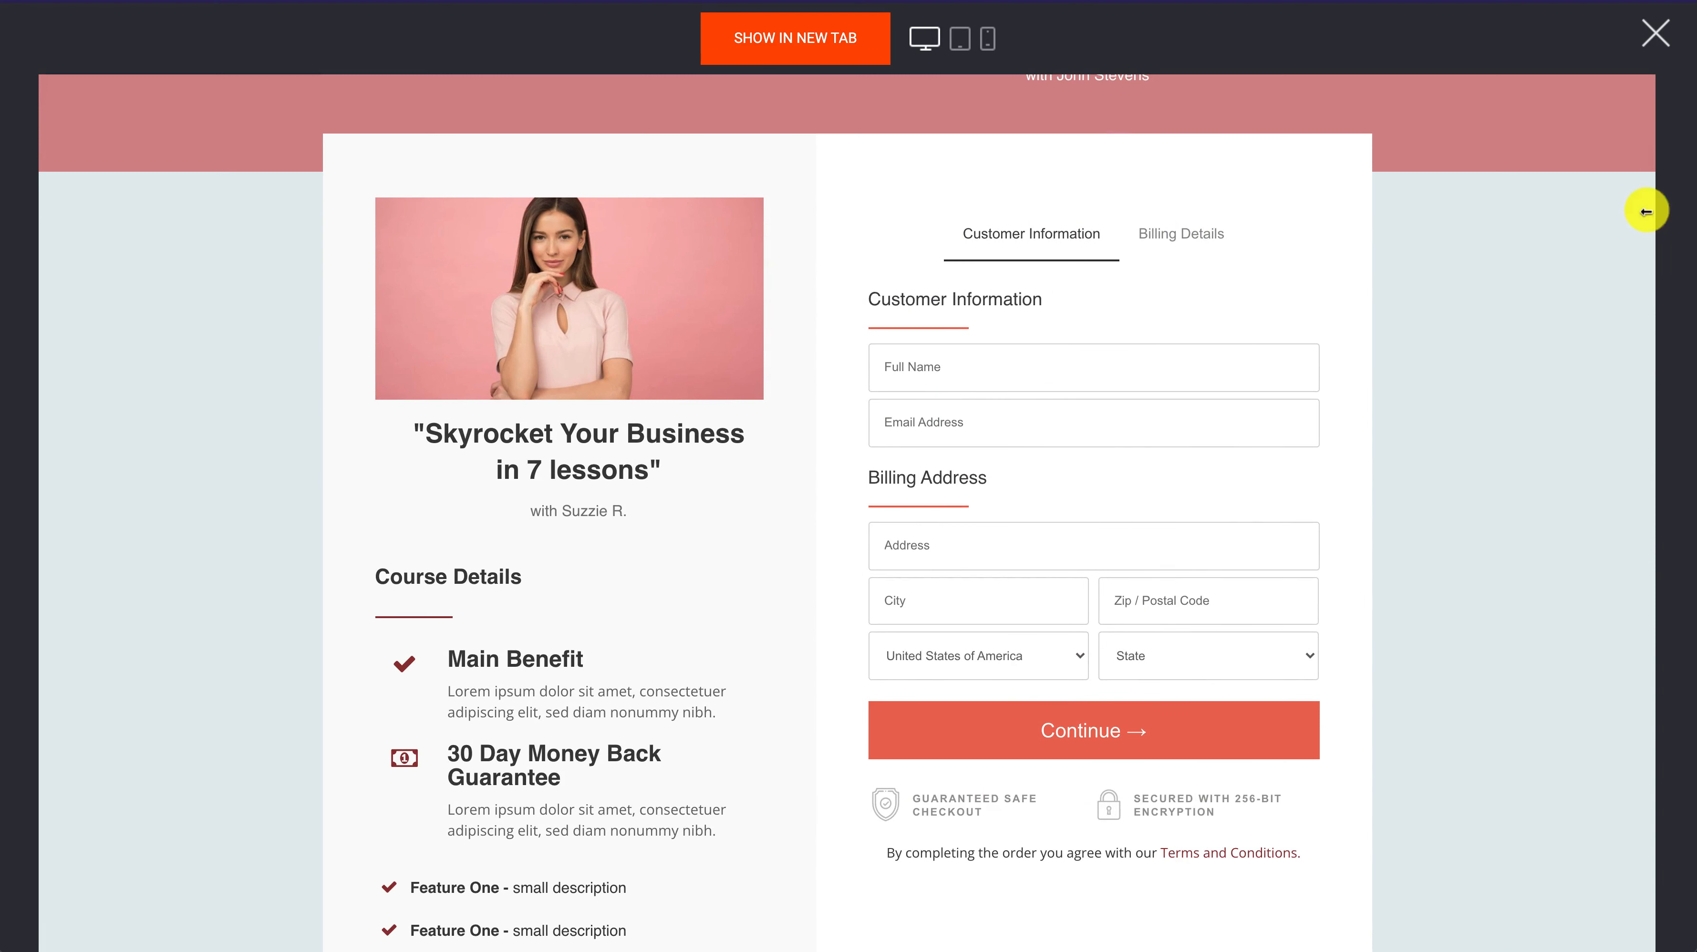
{"action": "left_click", "coordinate": [1657, 41]}
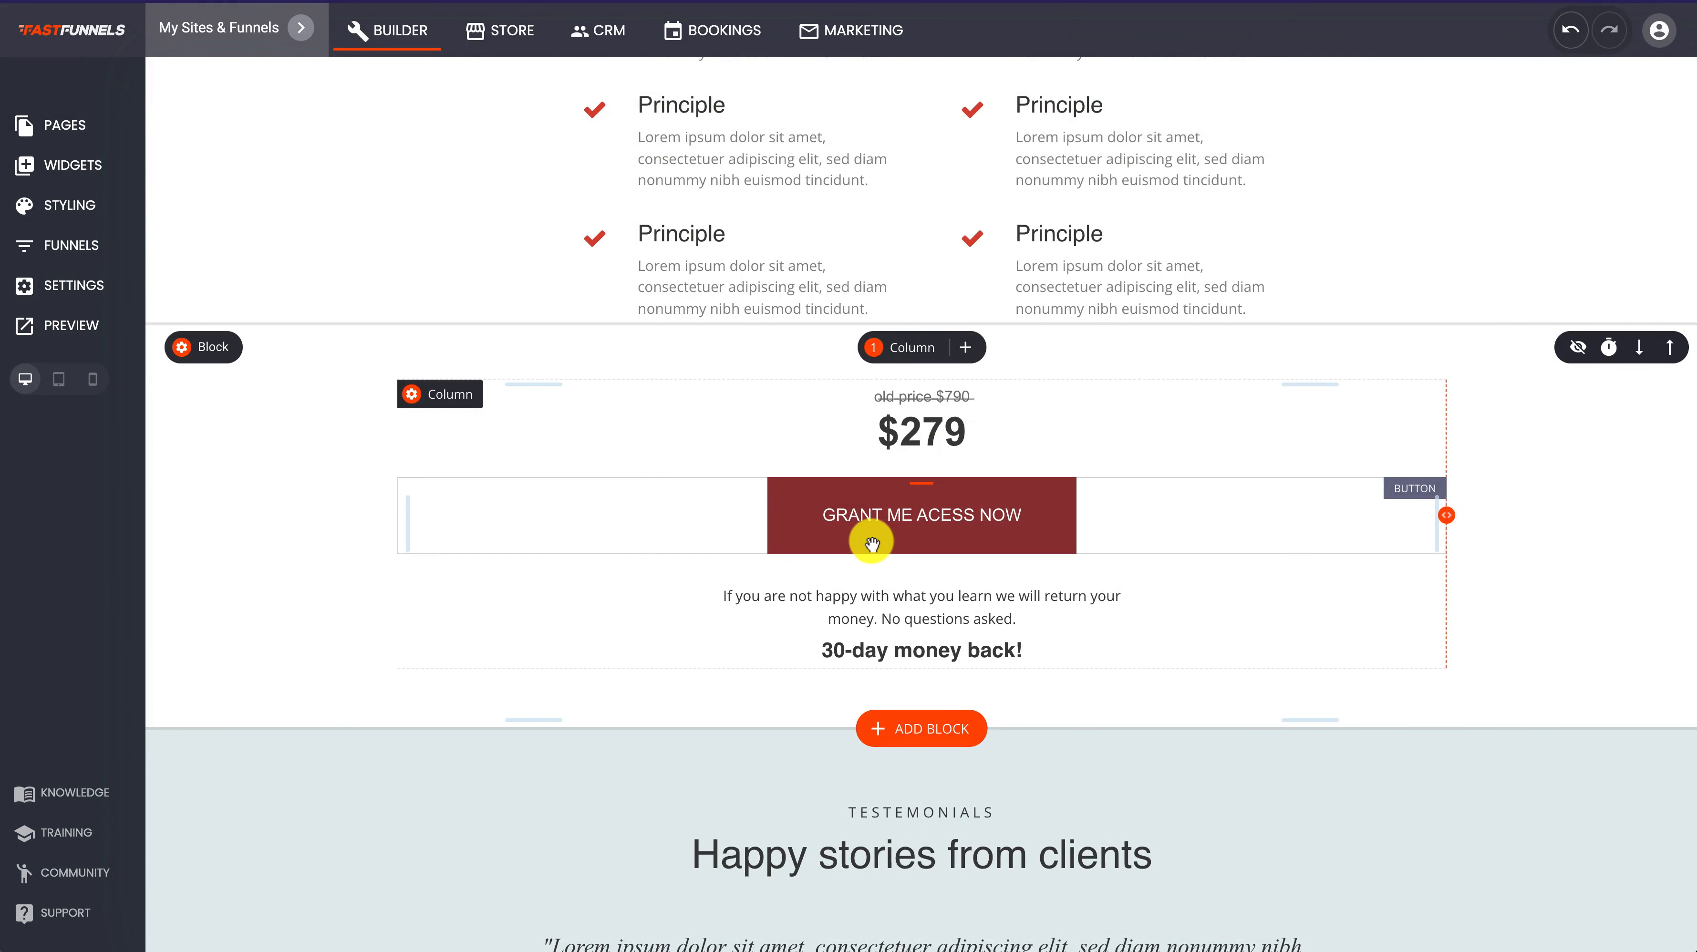
Open the funnel's Thank You step in the builder and look over its content
{"action": "left_click", "coordinate": [81, 253]}
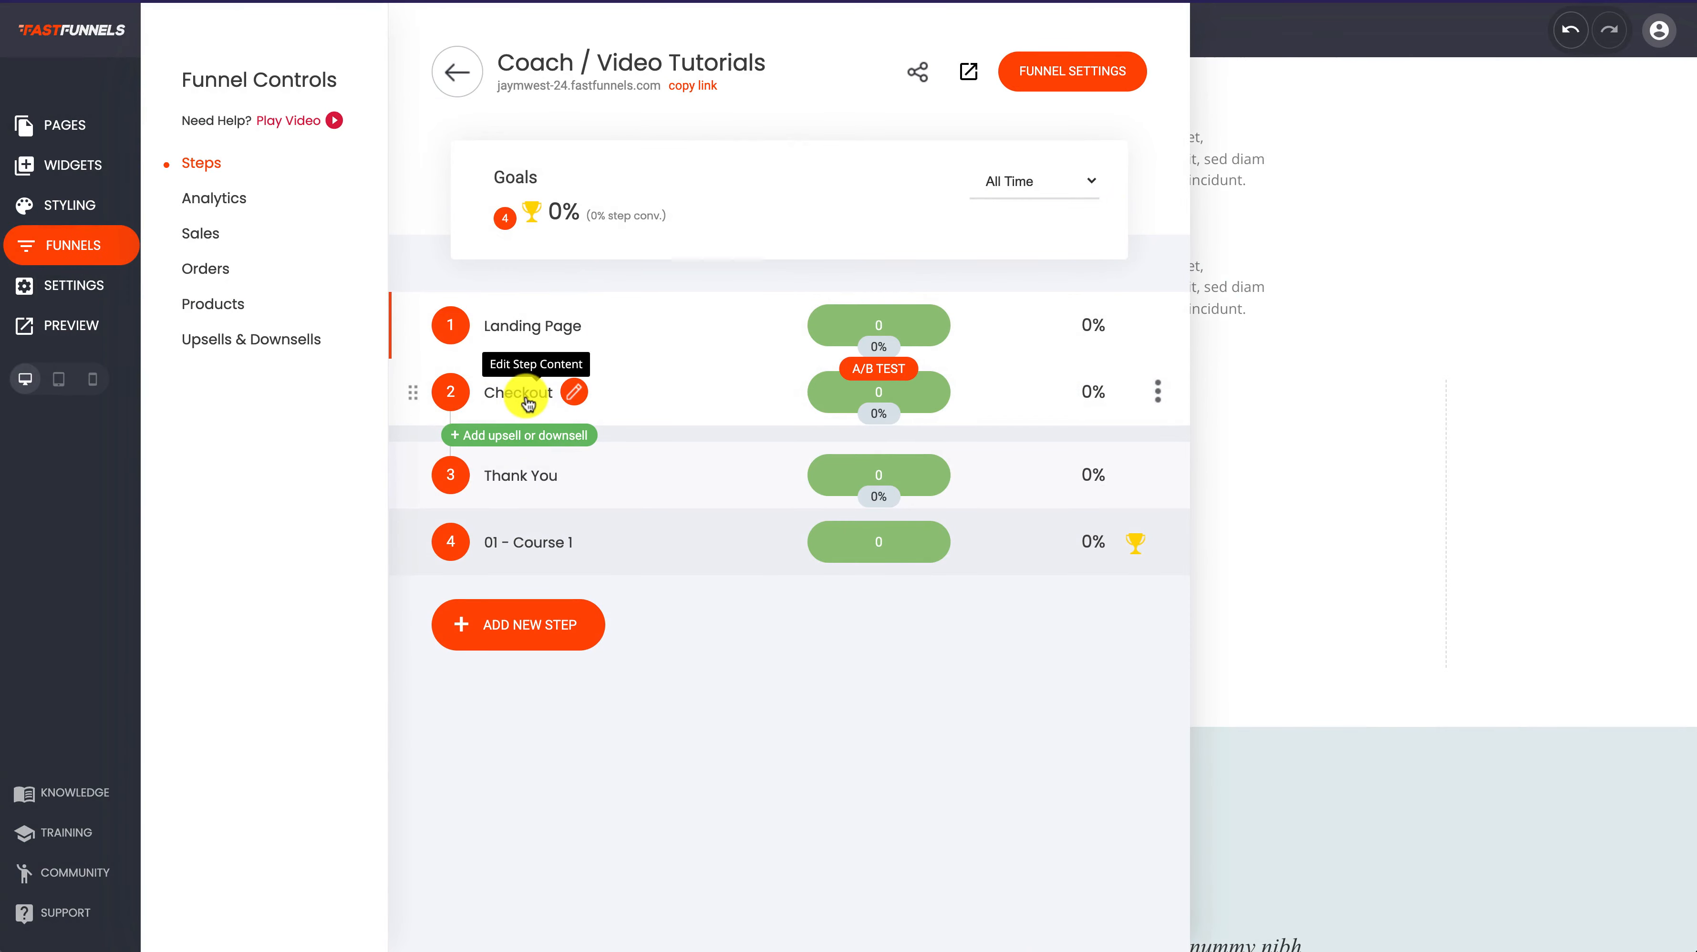
{"action": "left_click", "coordinate": [575, 476]}
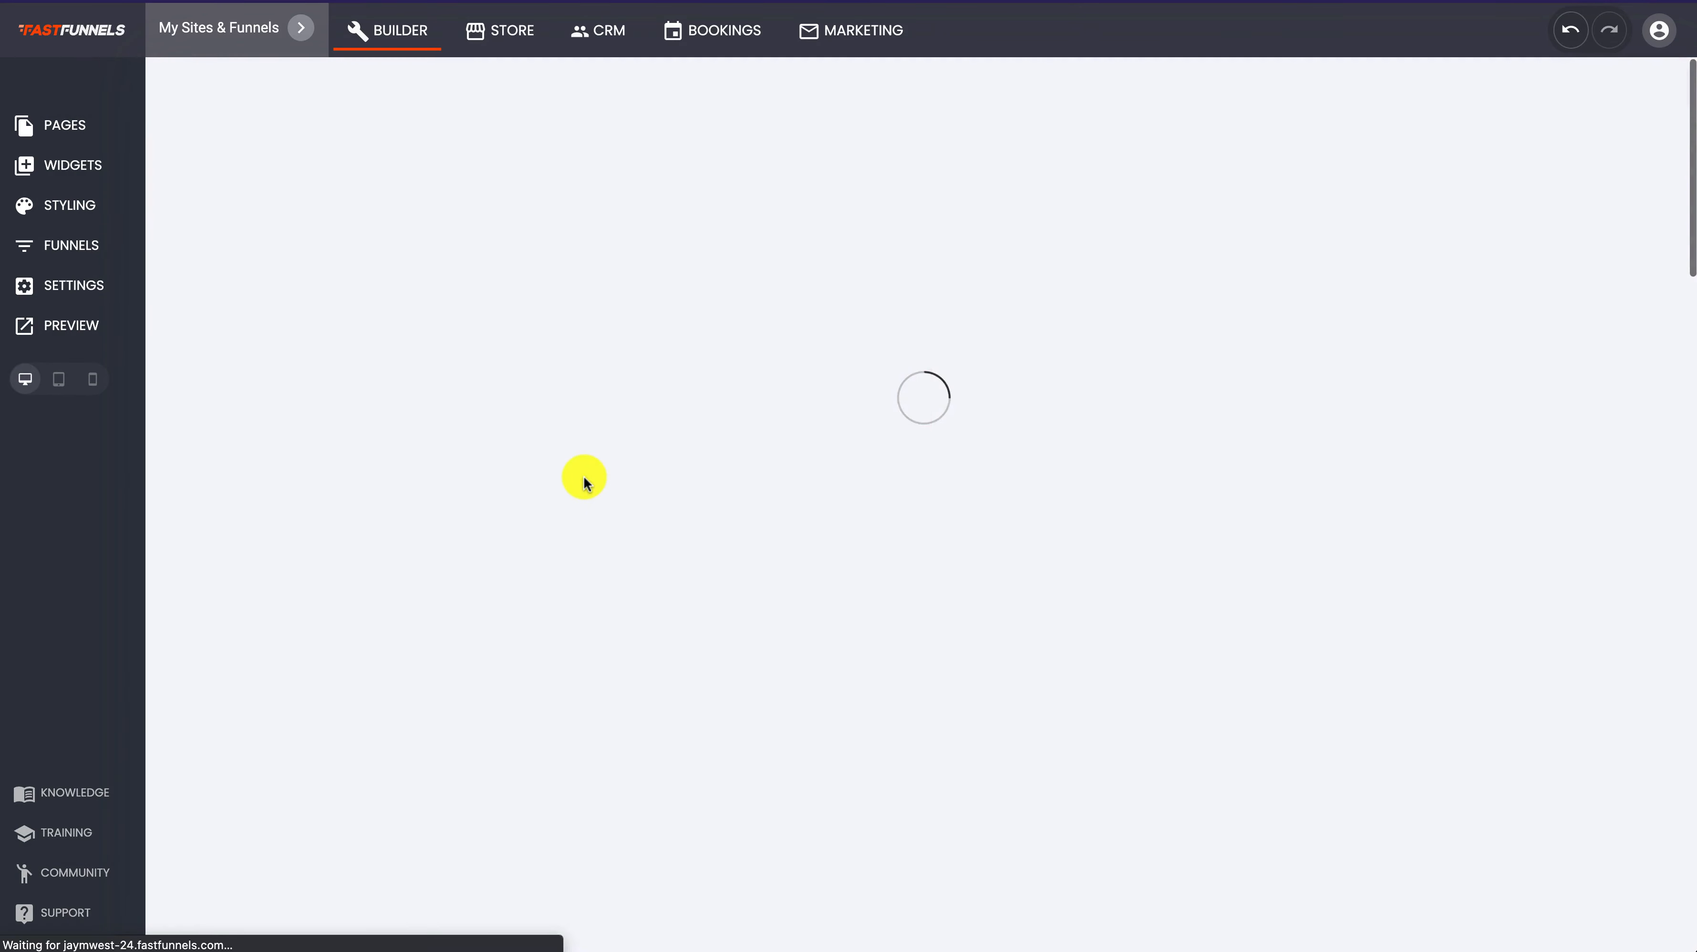
{"action": "scroll", "coordinate": [1186, 546], "scroll_direction": "down", "scroll_amount": 1}
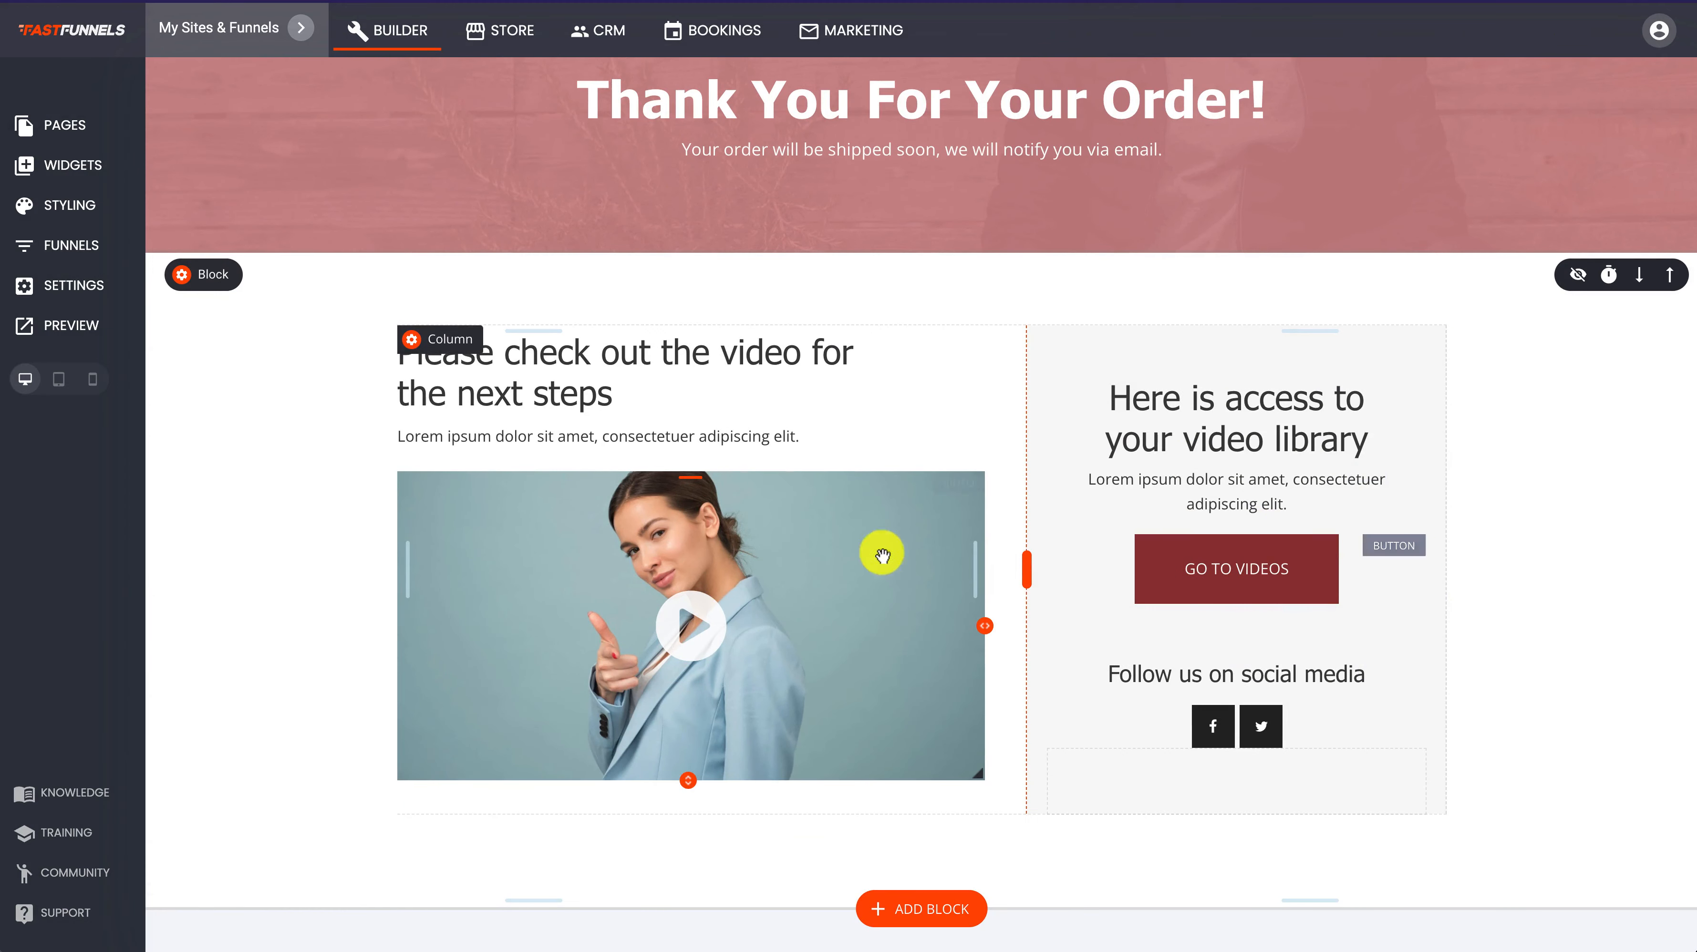
{"action": "scroll", "coordinate": [810, 490], "scroll_direction": "up", "scroll_amount": 1}
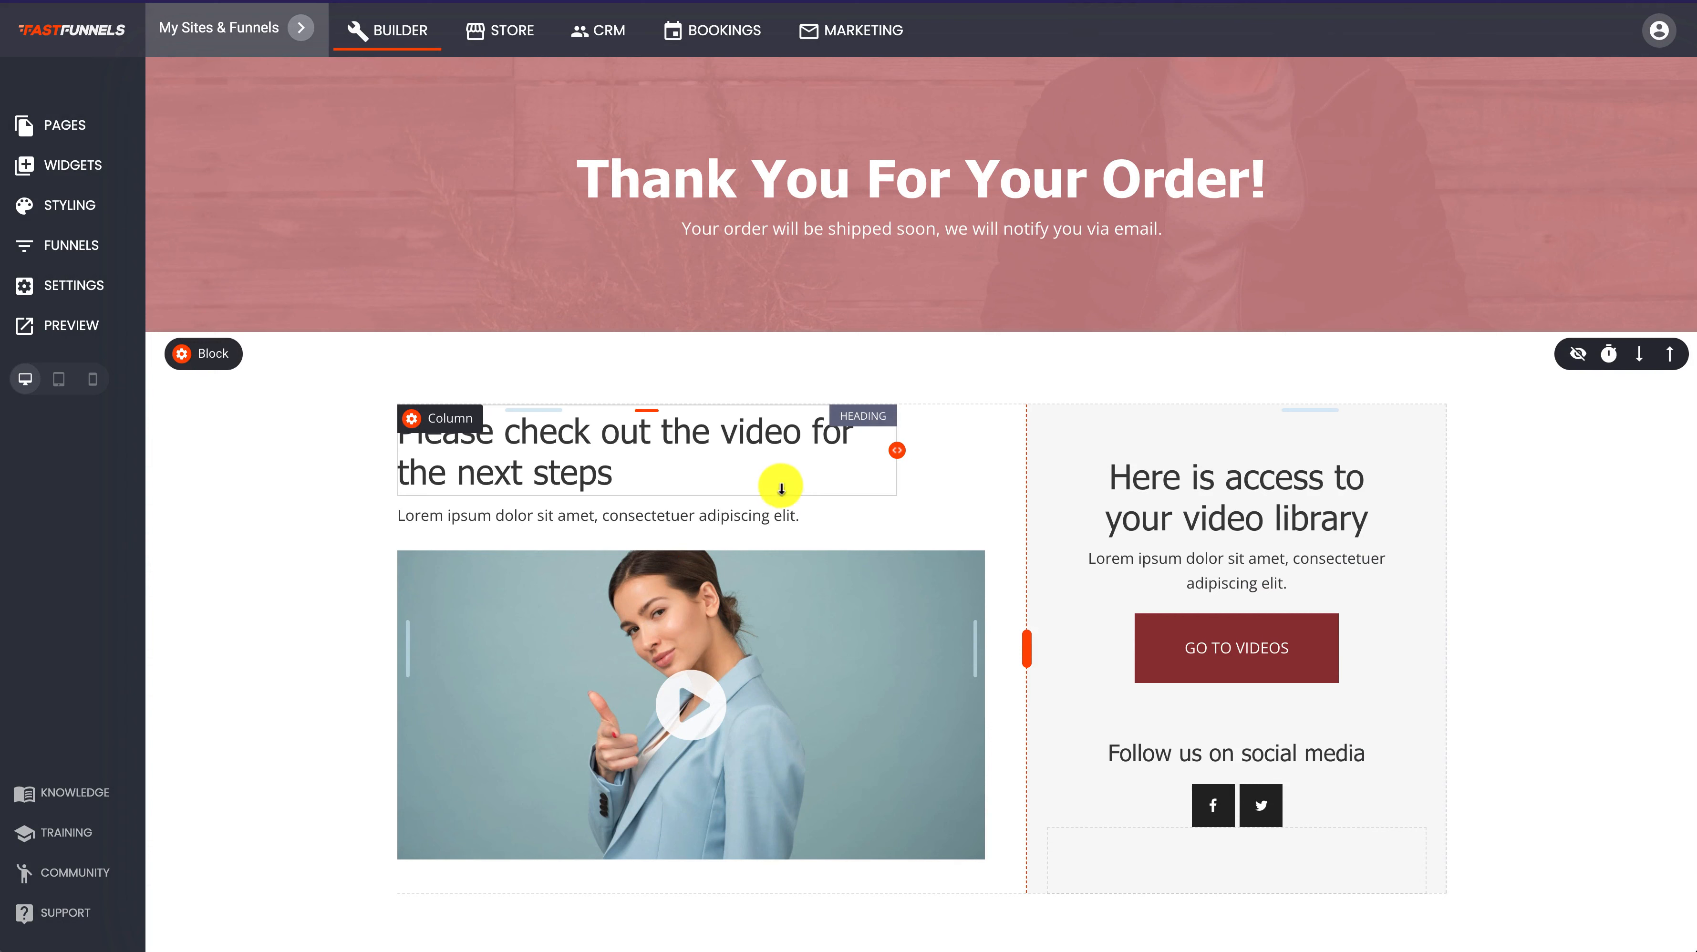
Open the funnel's 01 - Course 1 step in the builder and inspect the course video's editing options
{"action": "left_click", "coordinate": [59, 243]}
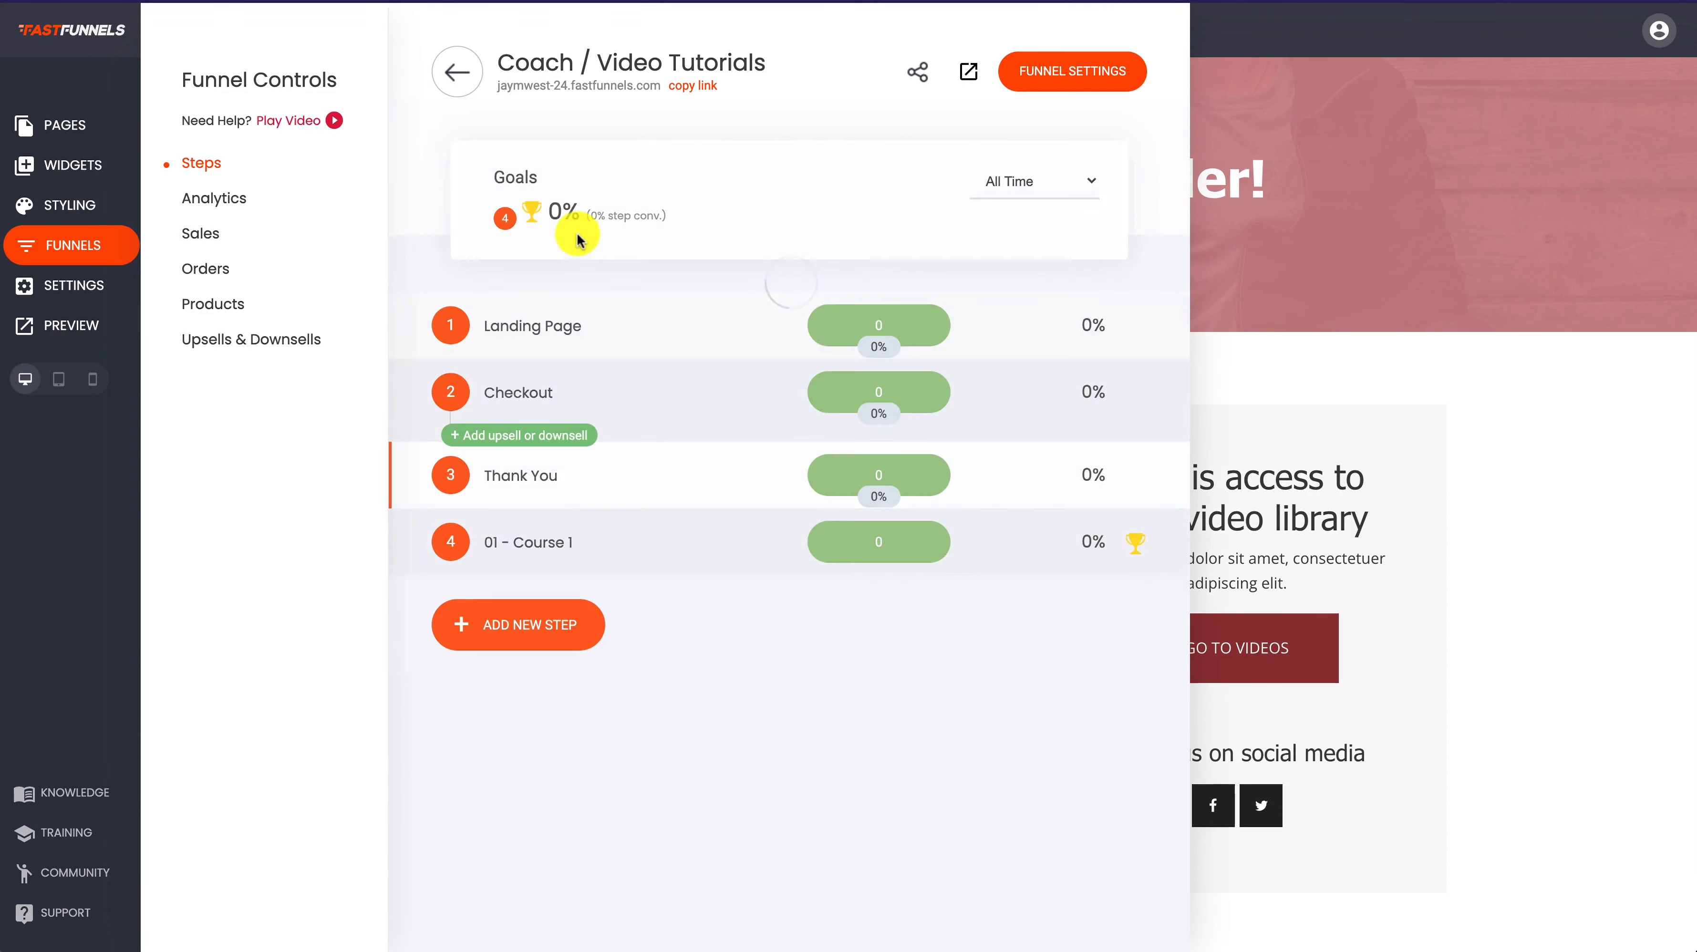
{"action": "left_click", "coordinate": [592, 550]}
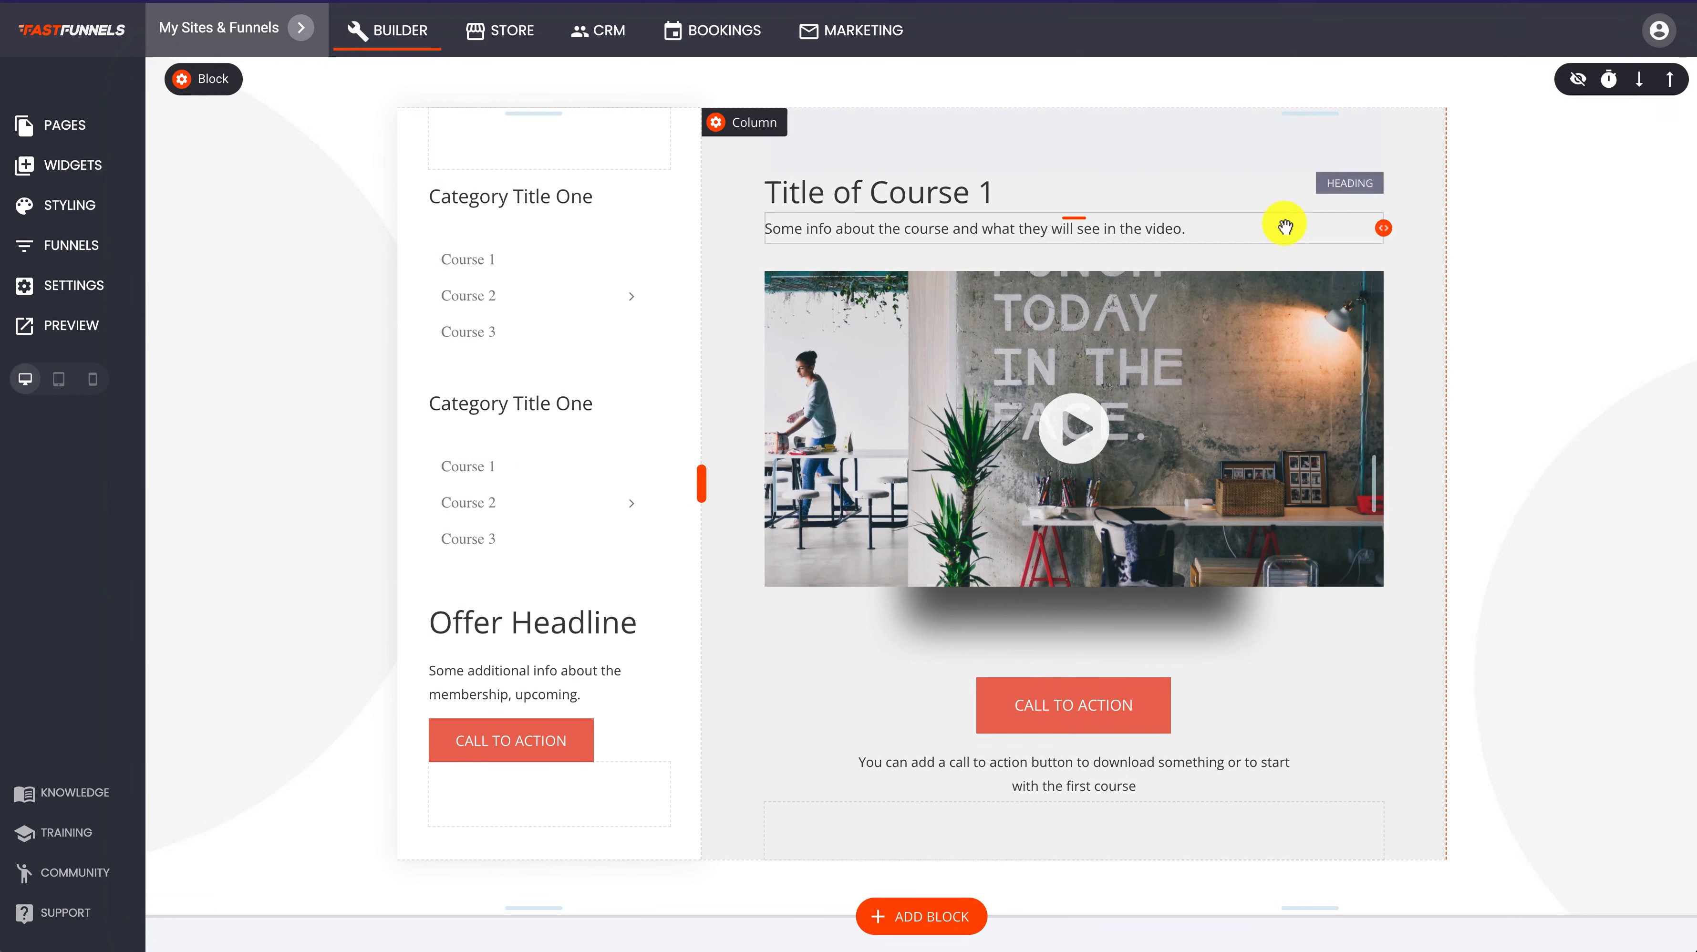
{"action": "left_click", "coordinate": [1051, 325]}
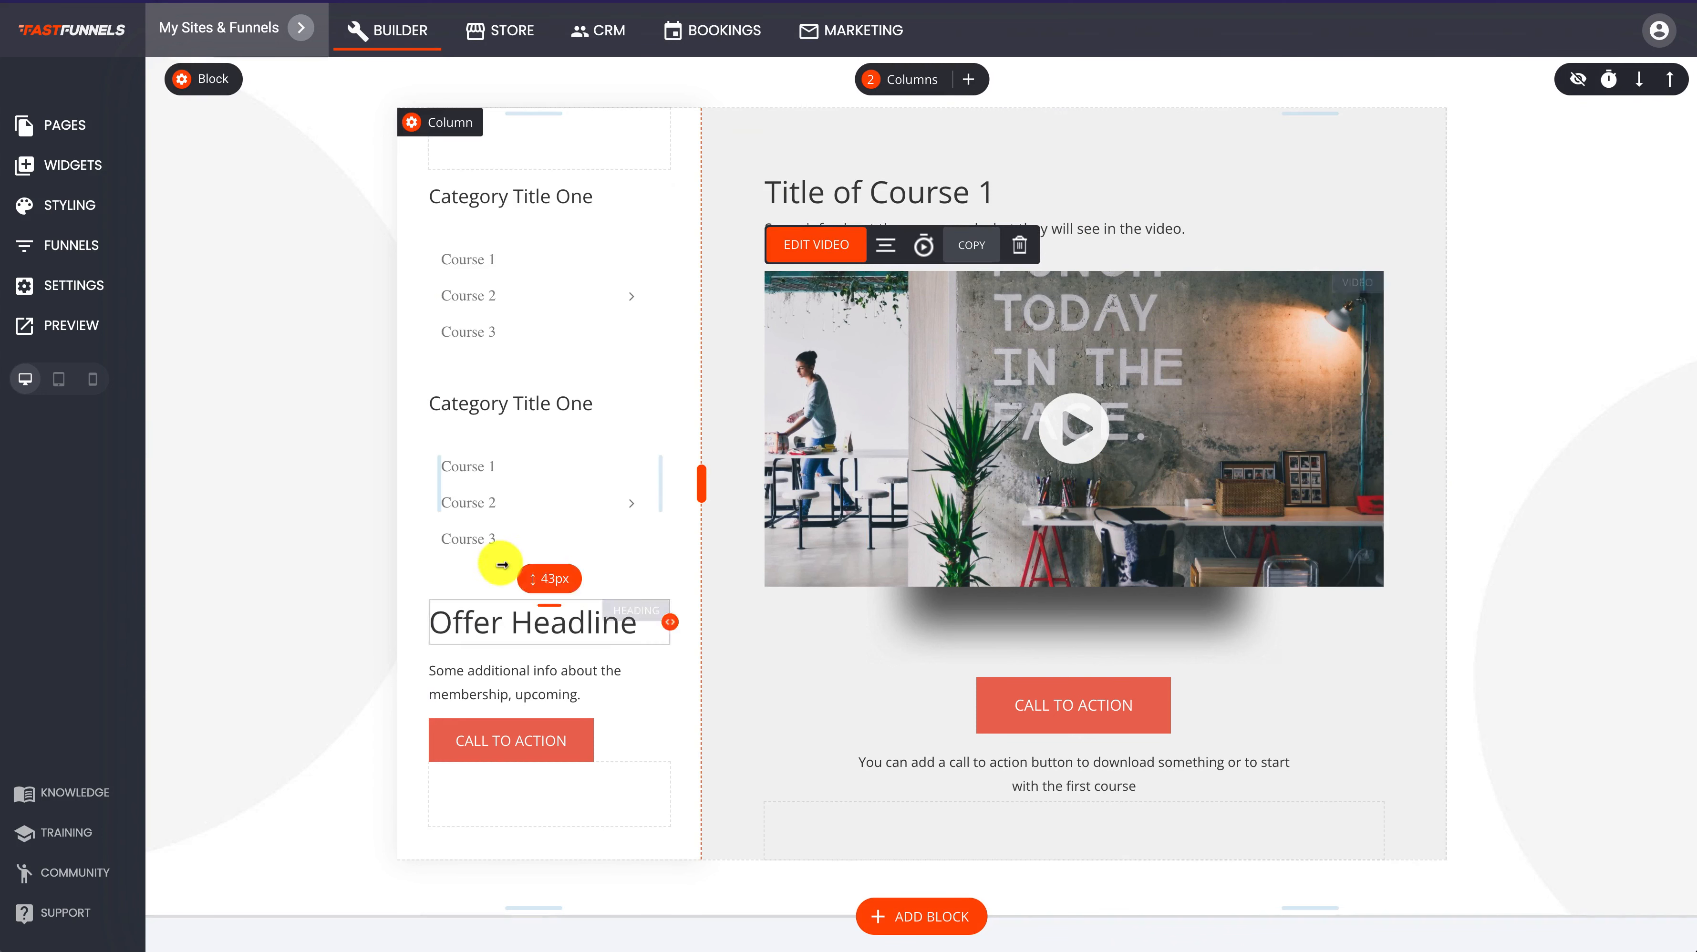
{"action": "left_click", "coordinate": [1518, 298]}
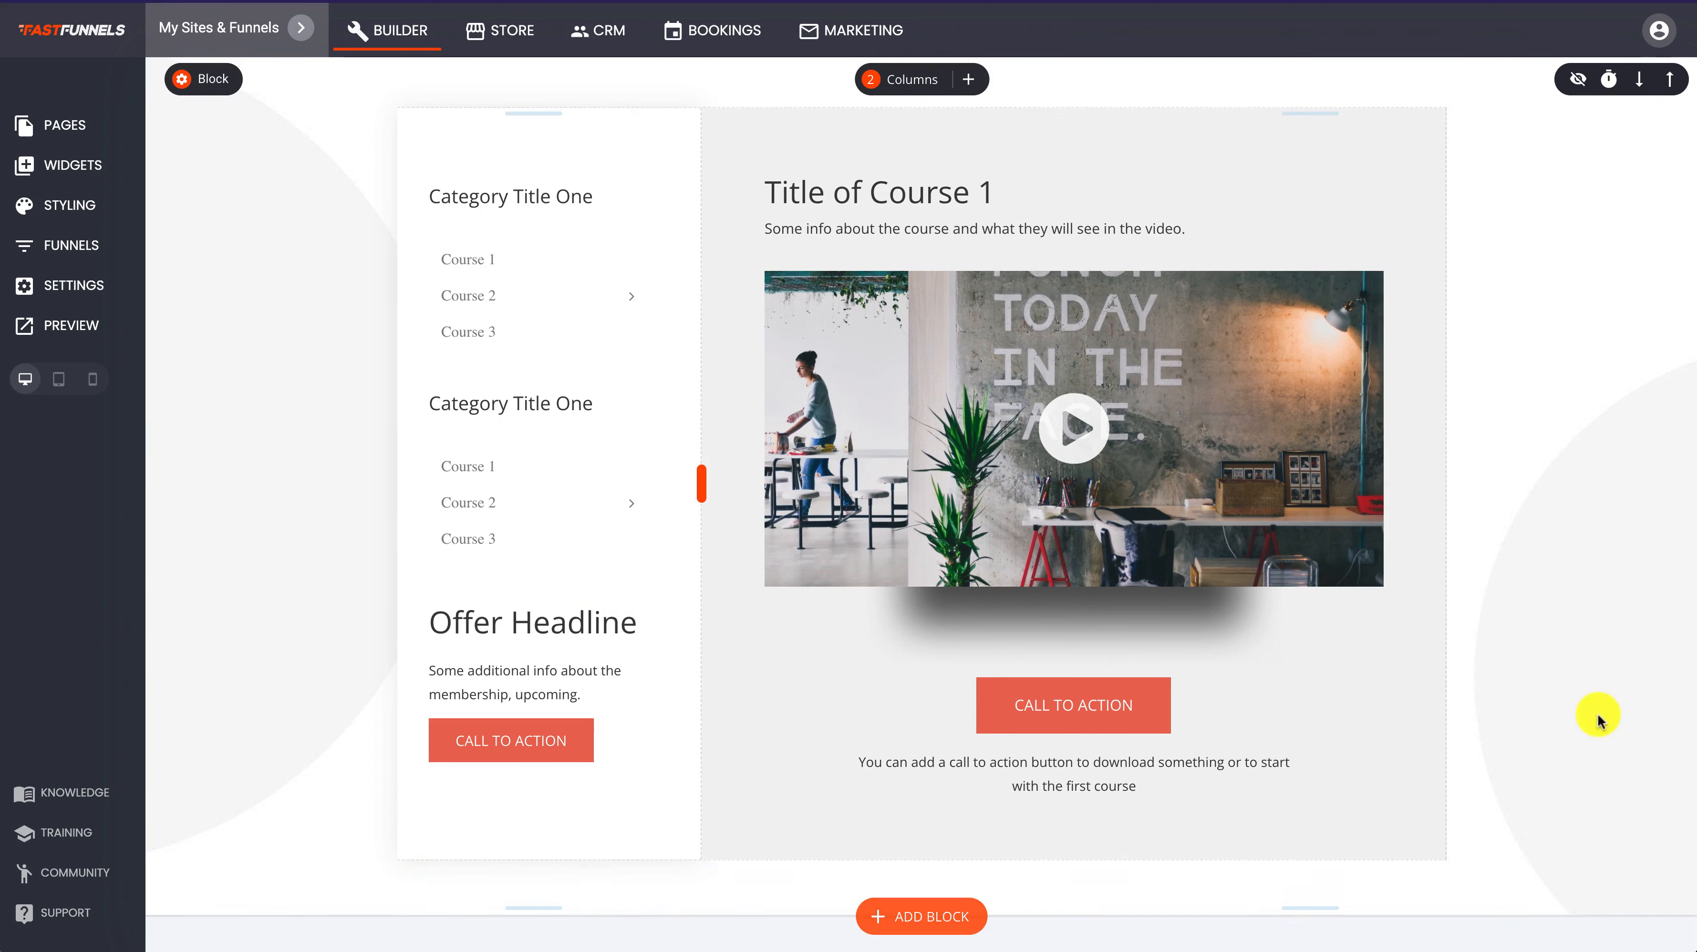
Reopen the funnel's 01 - Course 1 step from the funnel's step list and select the course video
{"action": "left_click", "coordinate": [89, 250]}
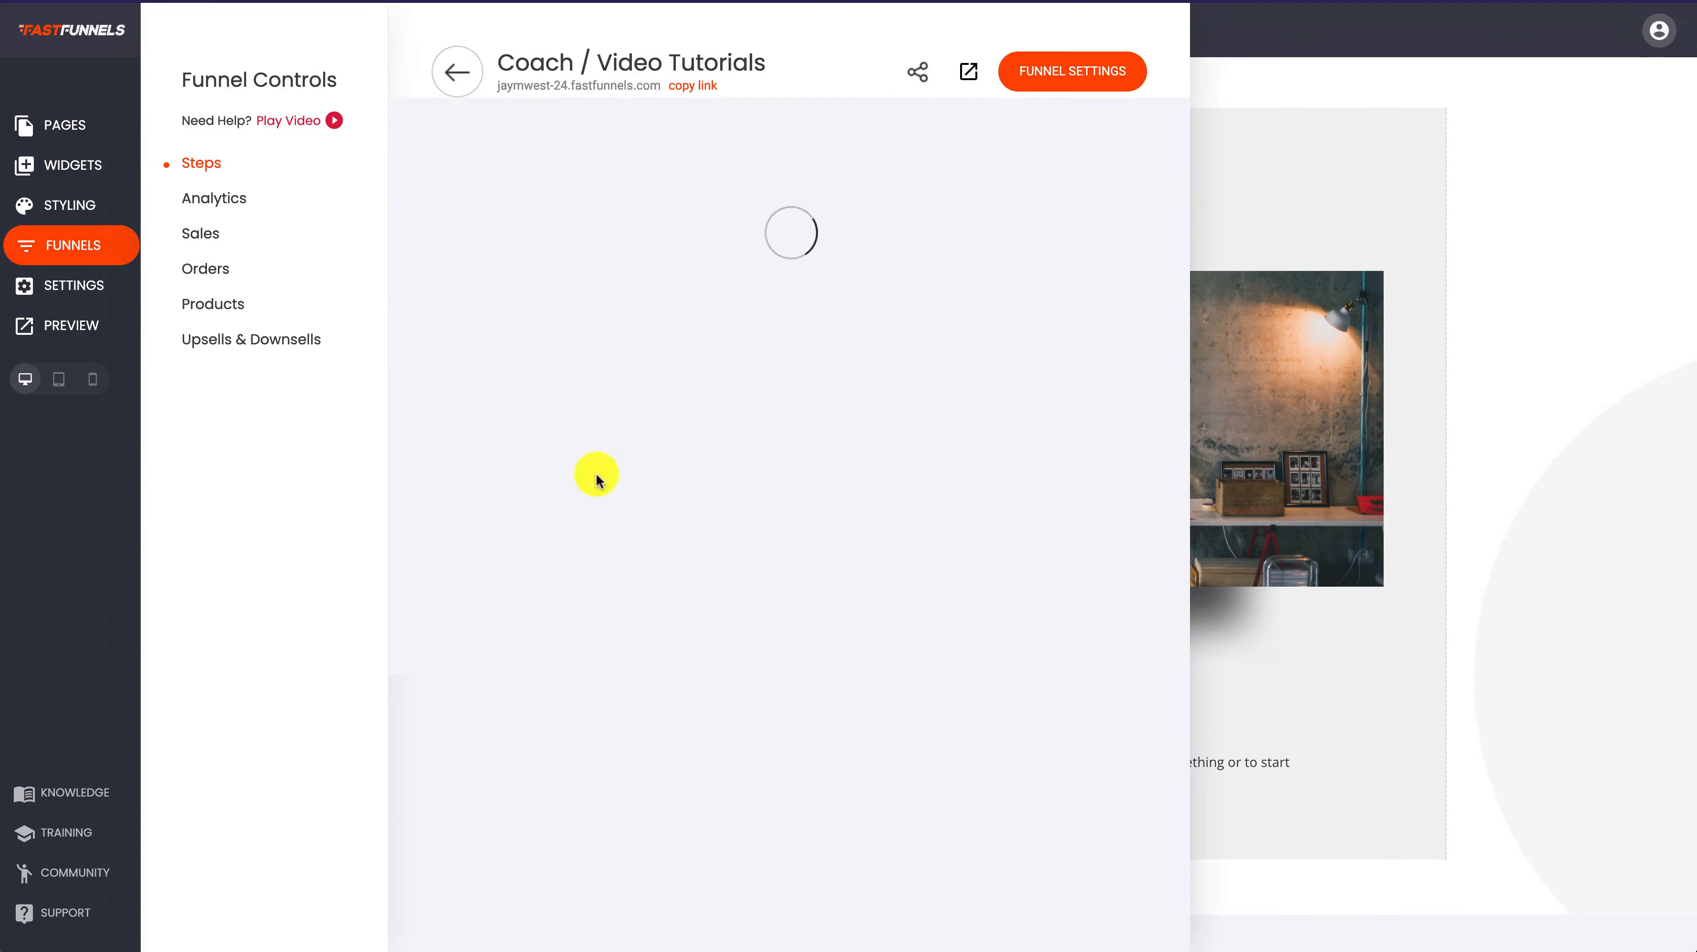
{"action": "left_click", "coordinate": [595, 531]}
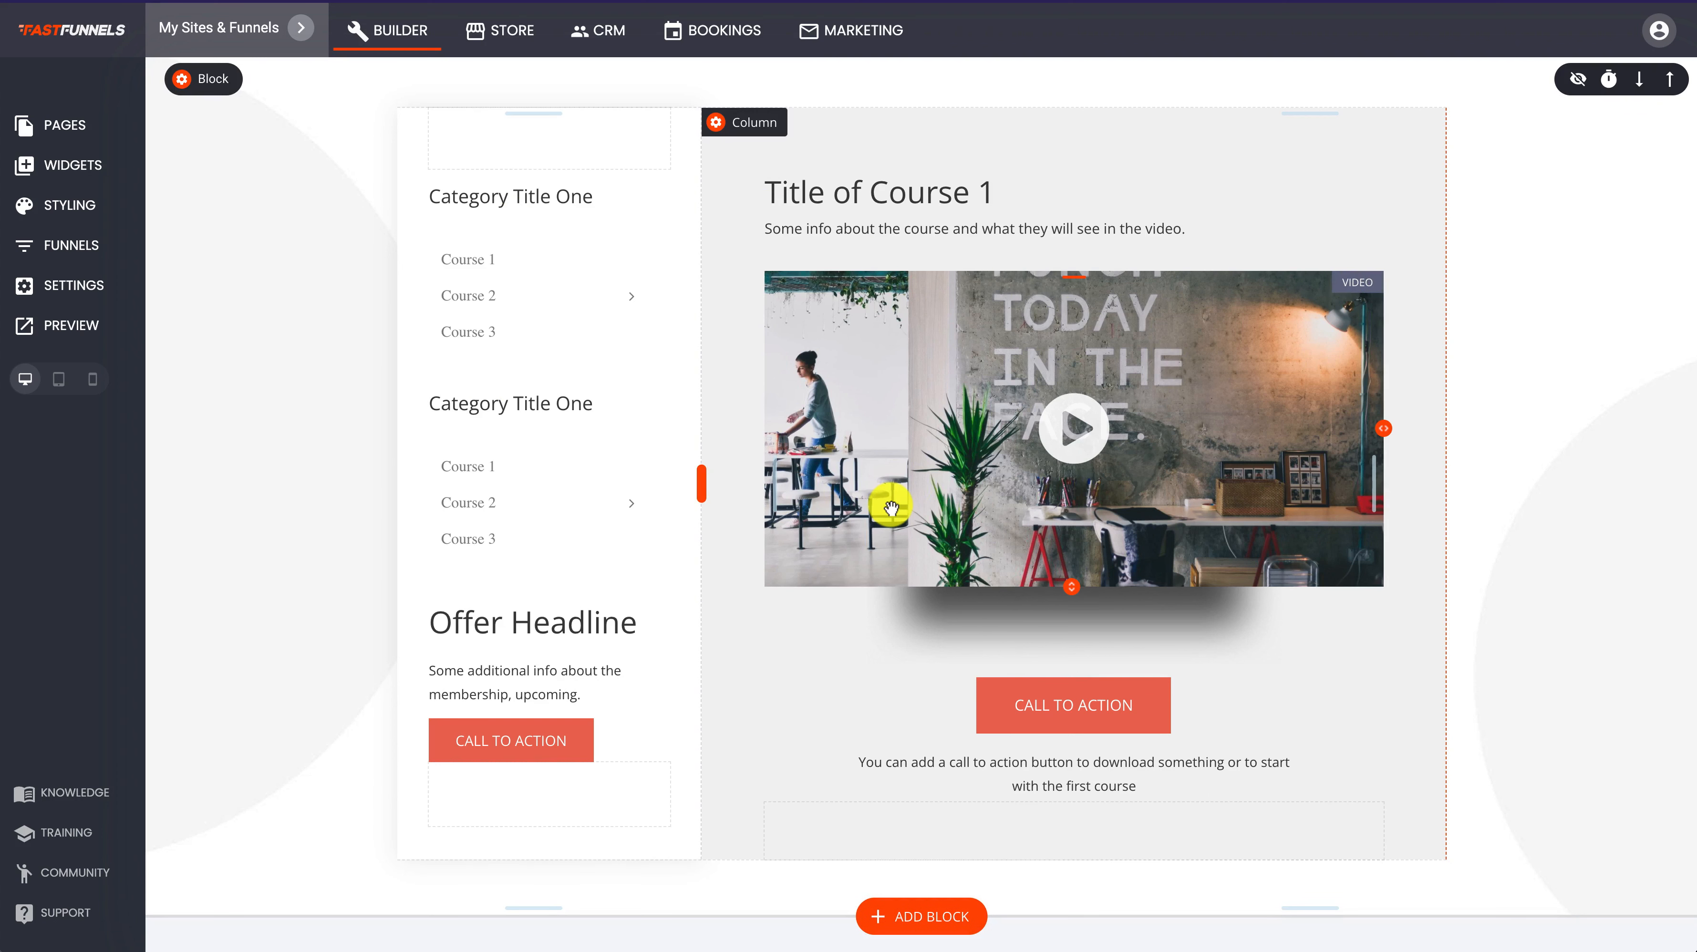
{"action": "left_click", "coordinate": [1043, 573]}
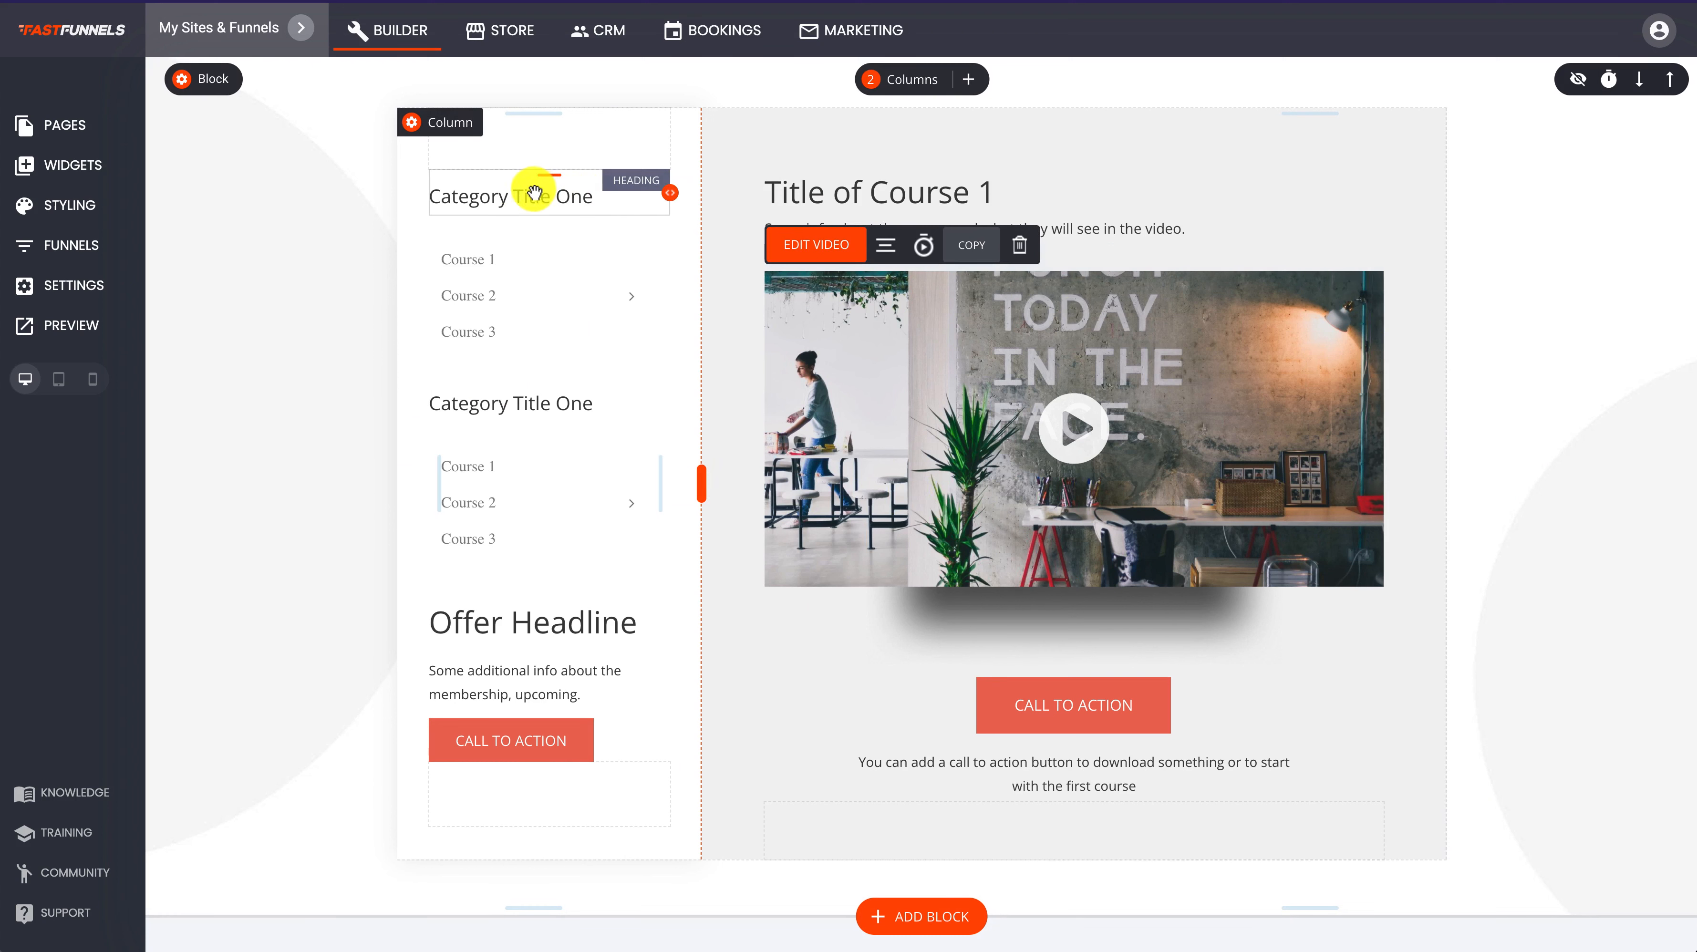
Save the course navigation column's current content as a global column named "Left Hand Column" and save the page
{"action": "left_click", "coordinate": [450, 123]}
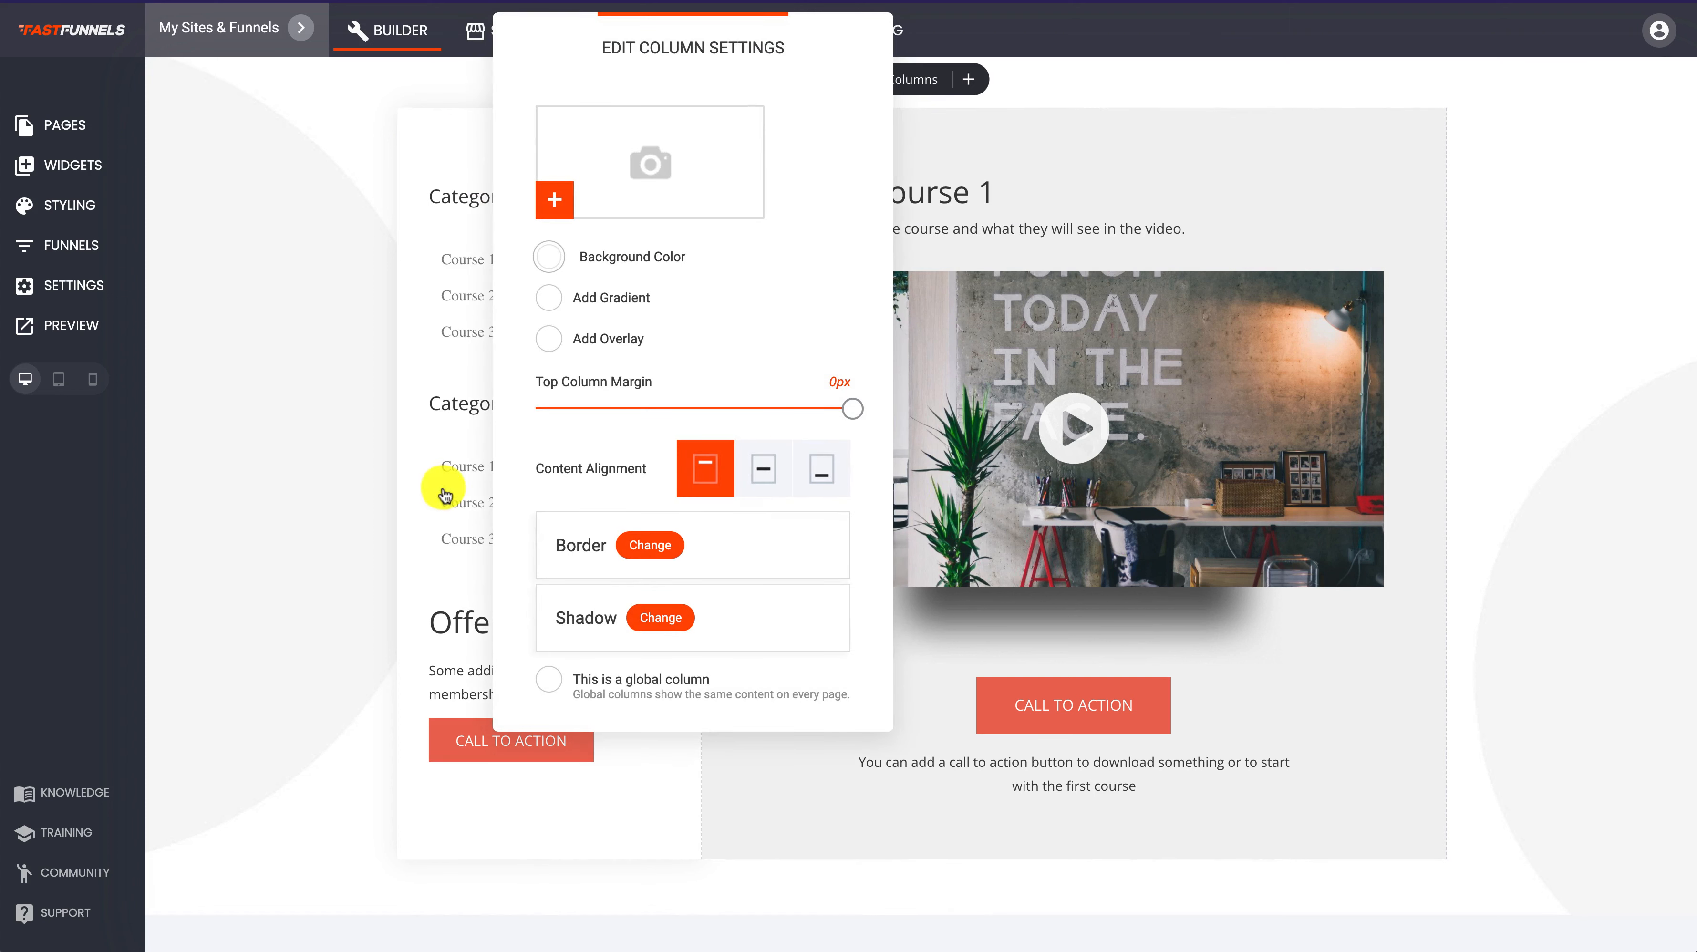
{"action": "left_click", "coordinate": [549, 682]}
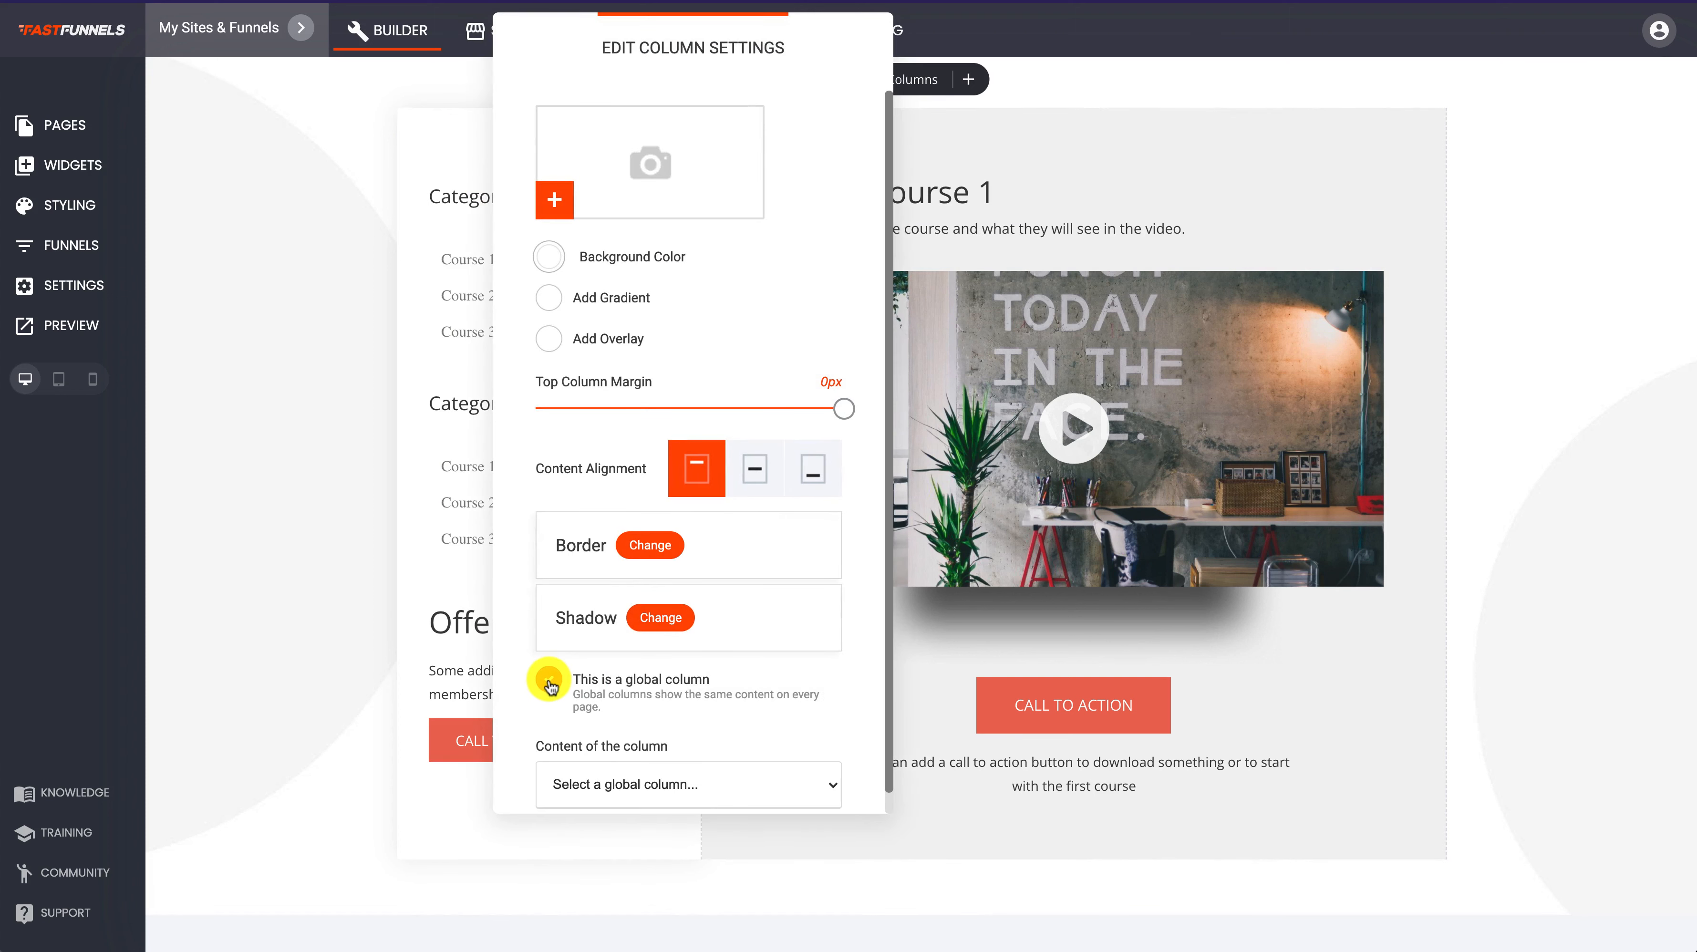
{"action": "scroll", "coordinate": [733, 720], "scroll_direction": "down", "scroll_amount": 1}
{"action": "left_click", "coordinate": [700, 759]}
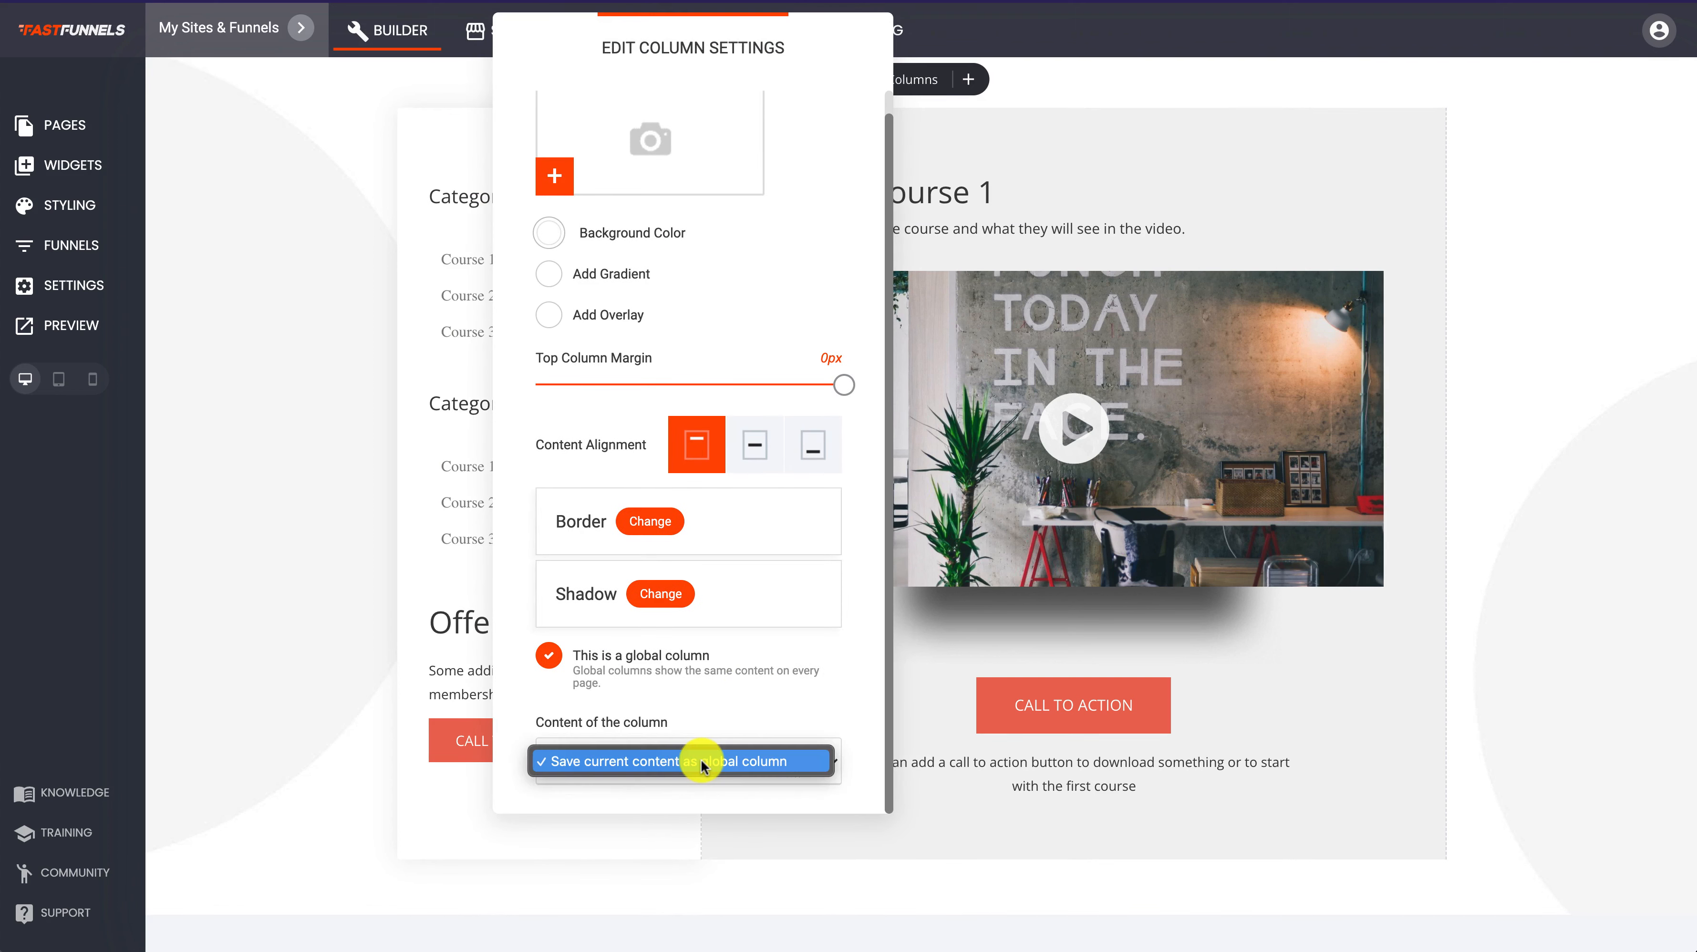
{"action": "left_click", "coordinate": [700, 760]}
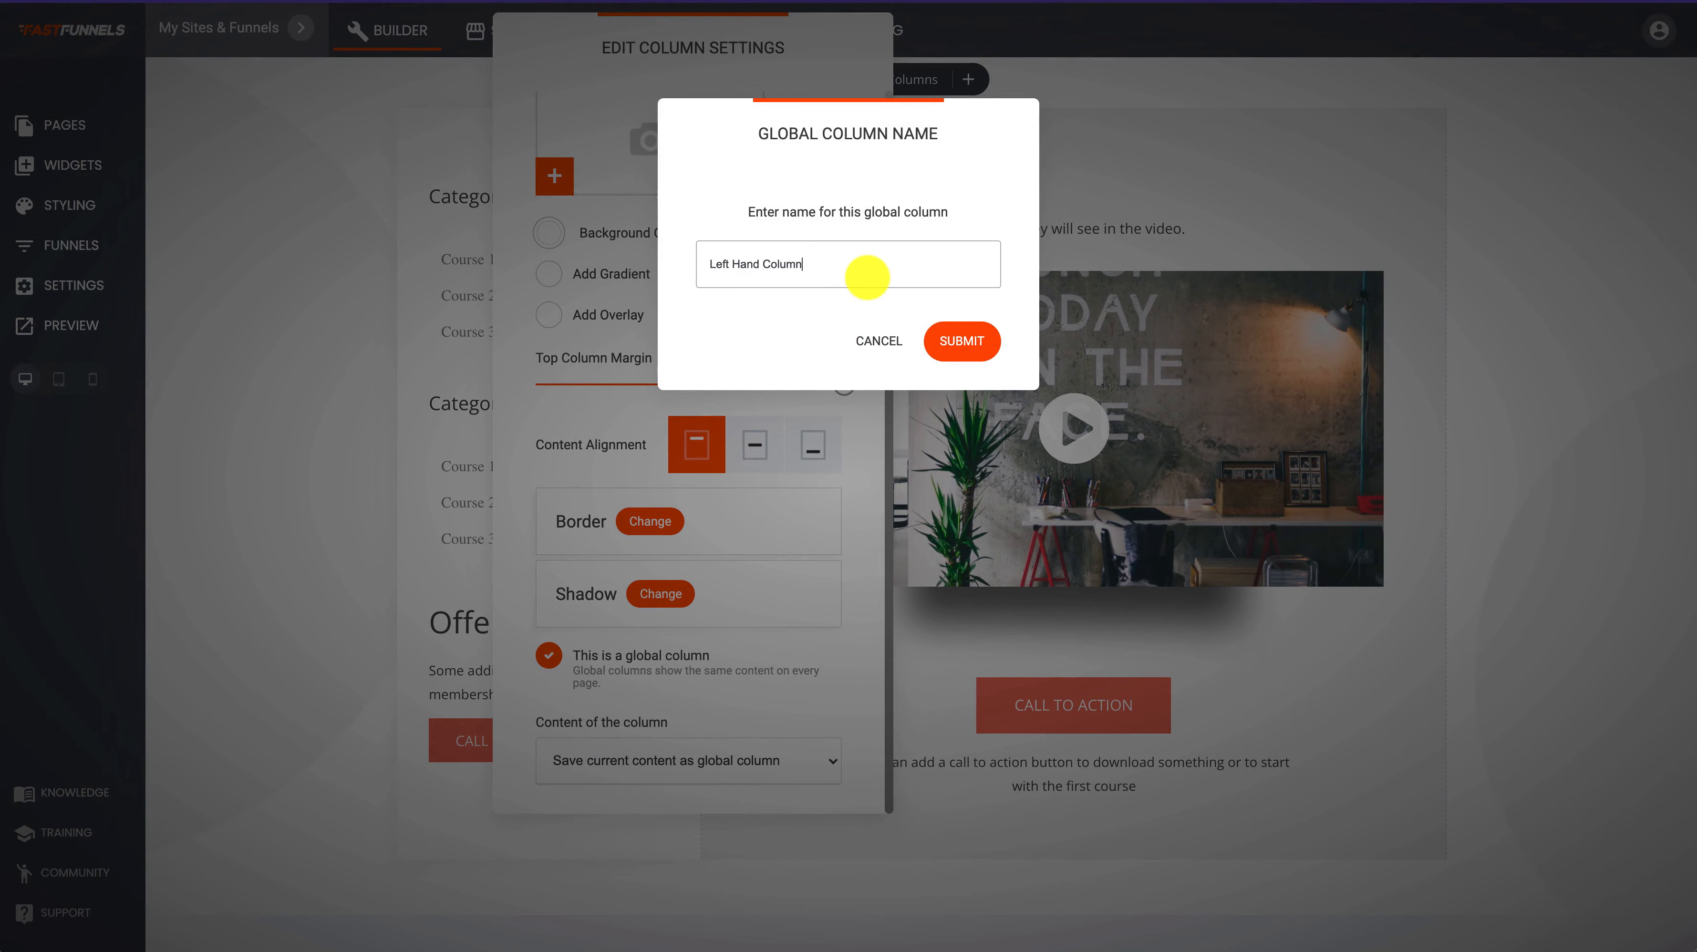
{"action": "left_click", "coordinate": [970, 339]}
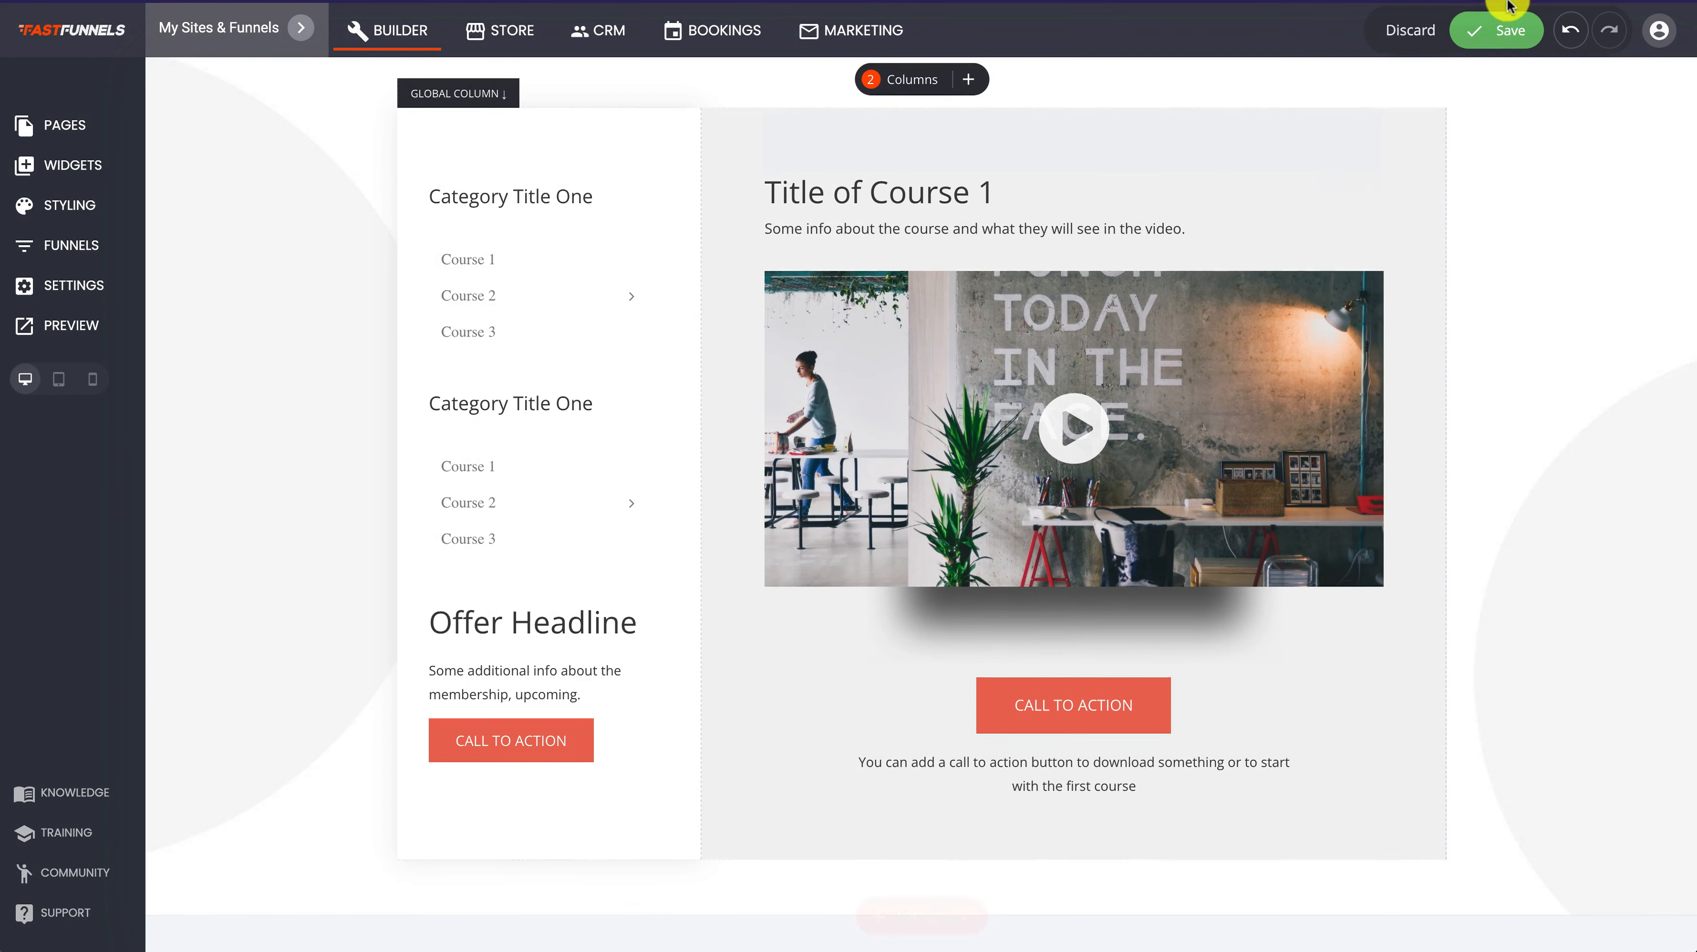
{"action": "left_click", "coordinate": [1501, 41]}
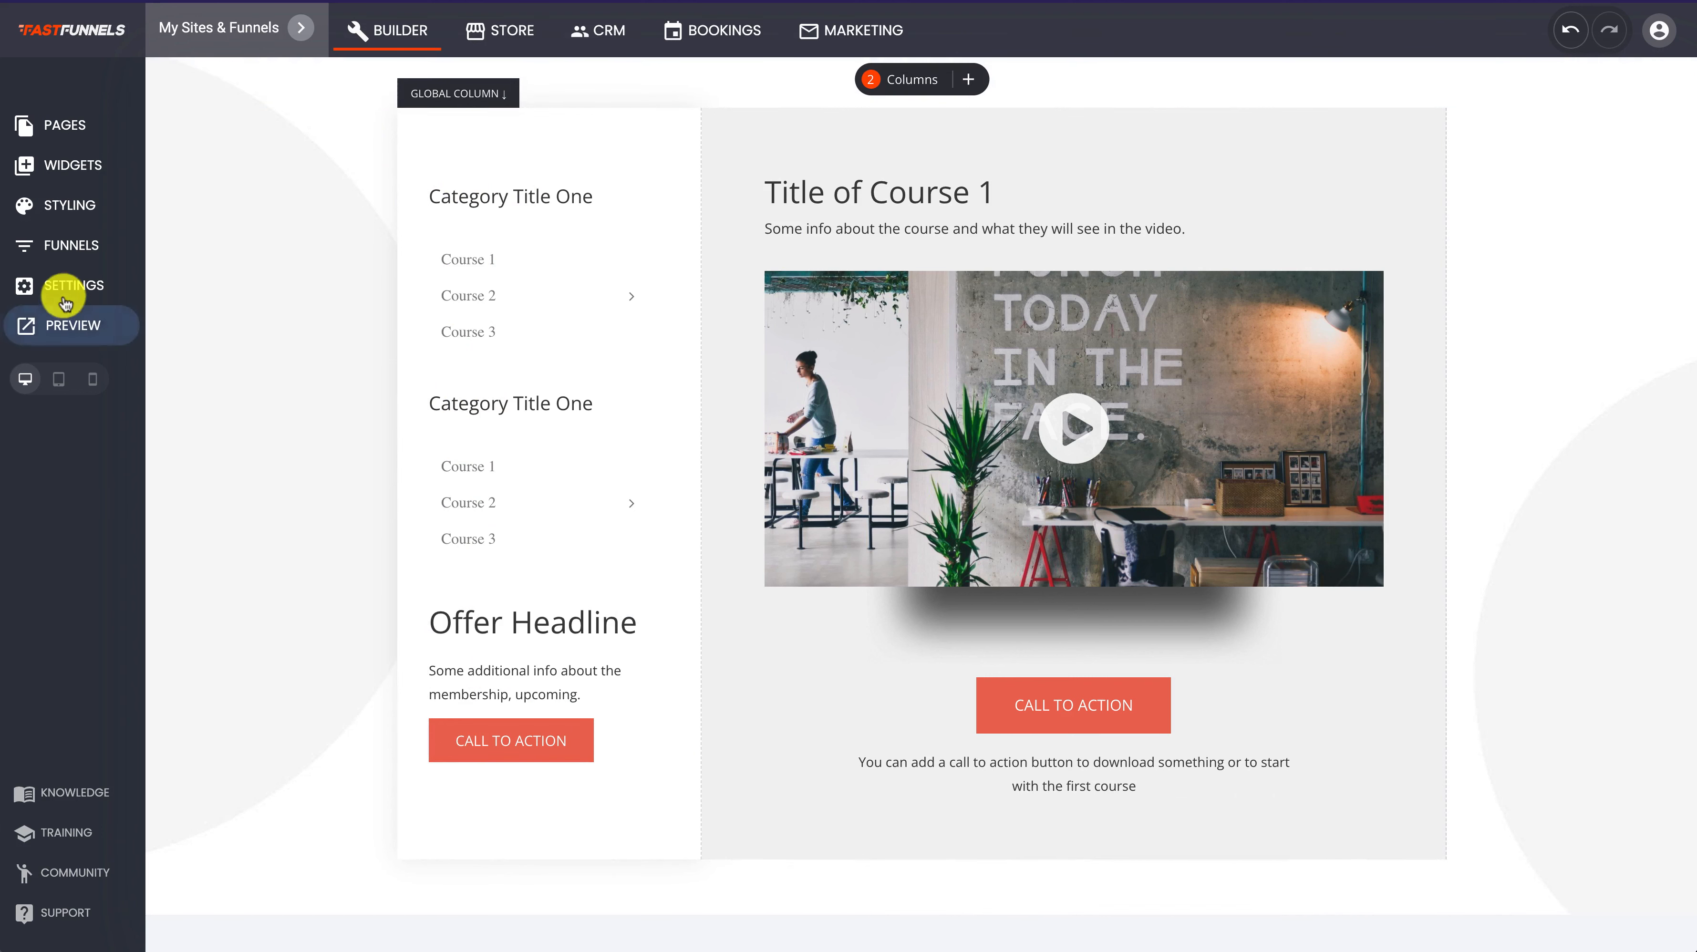
Duplicate the 01 - Course 1 step in the Coach / Video Tutorials funnel
{"action": "left_click", "coordinate": [77, 250]}
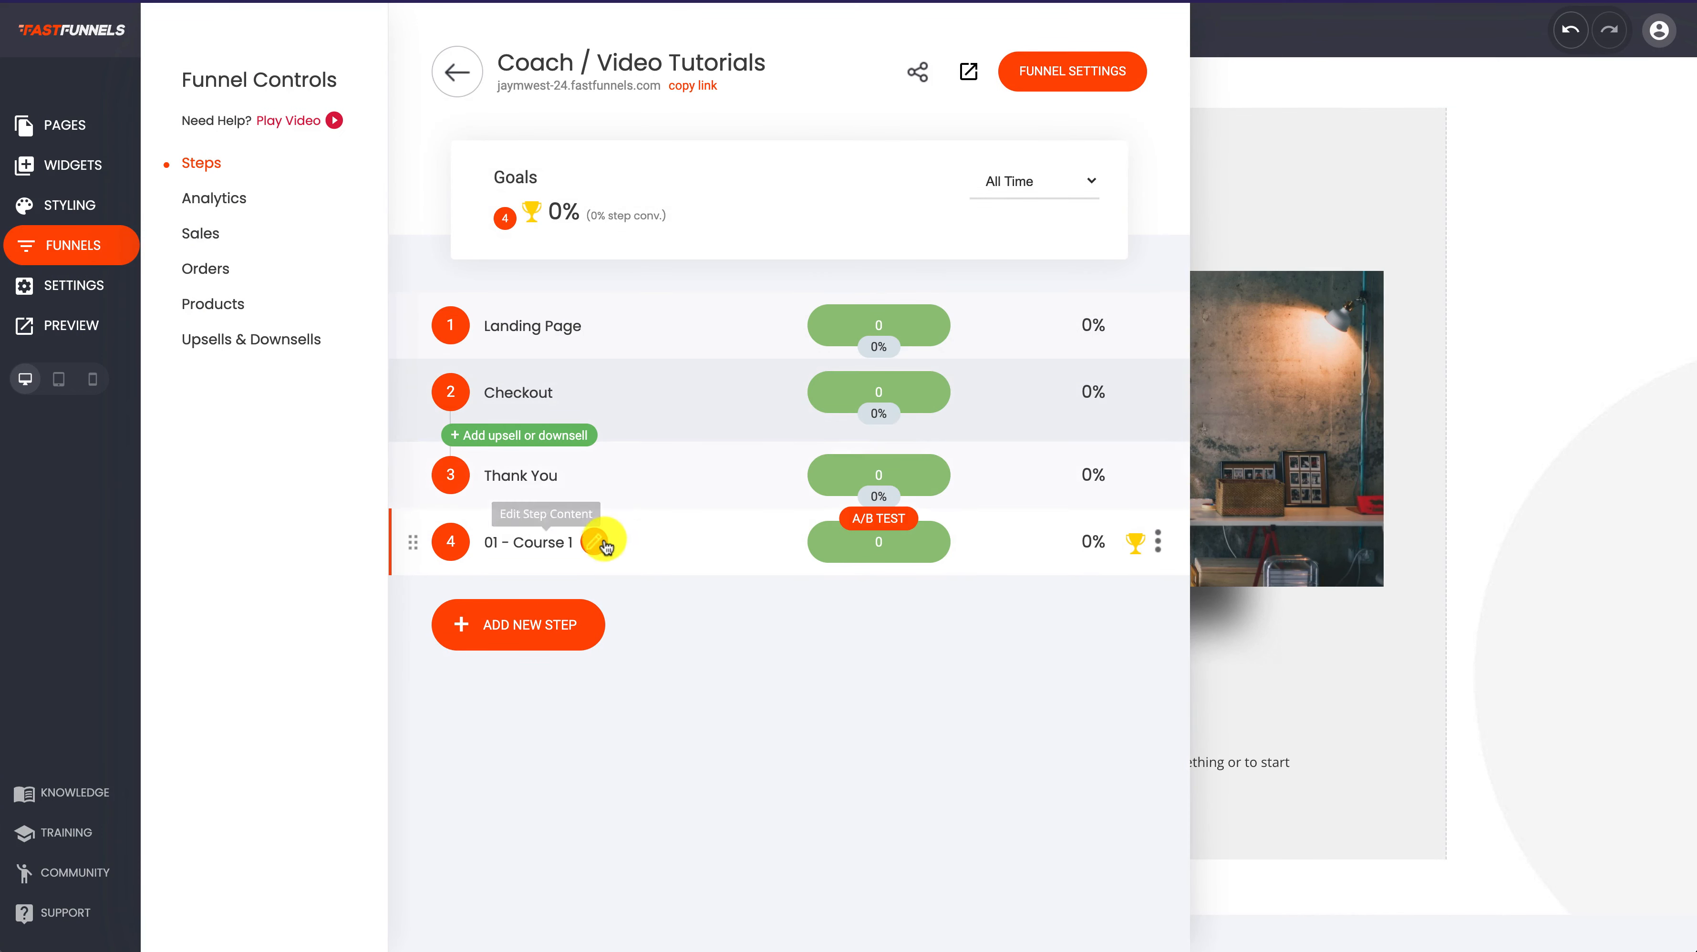
{"action": "left_click", "coordinate": [1160, 553]}
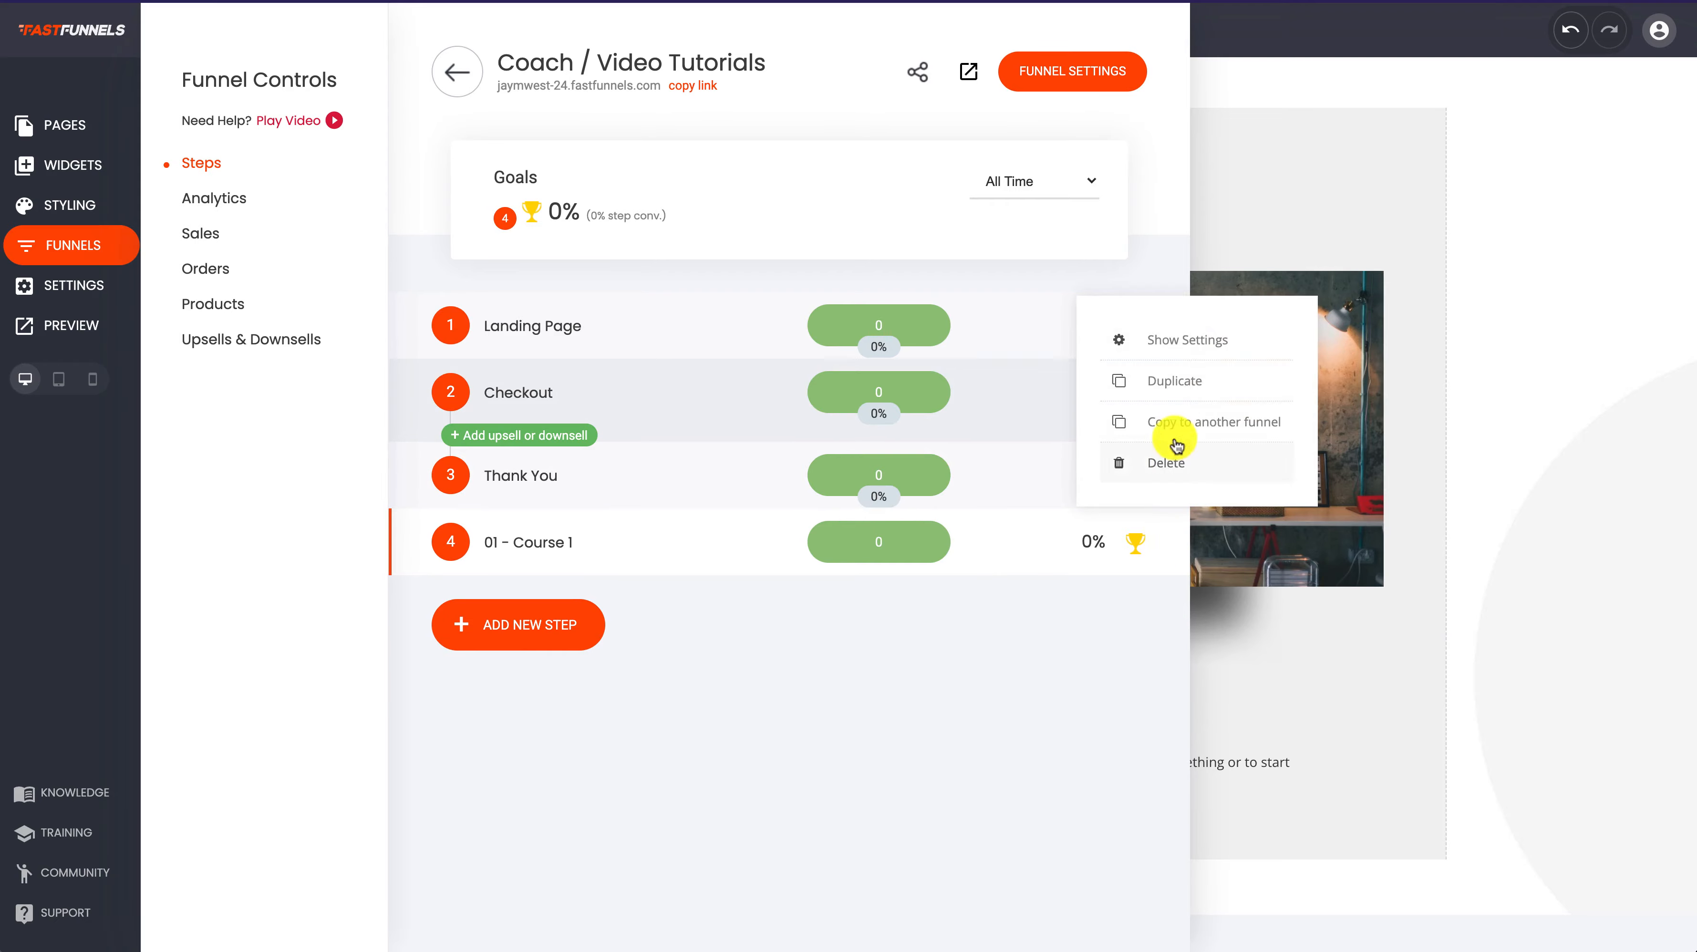
{"action": "left_click", "coordinate": [1173, 382]}
{"action": "left_click", "coordinate": [946, 433]}
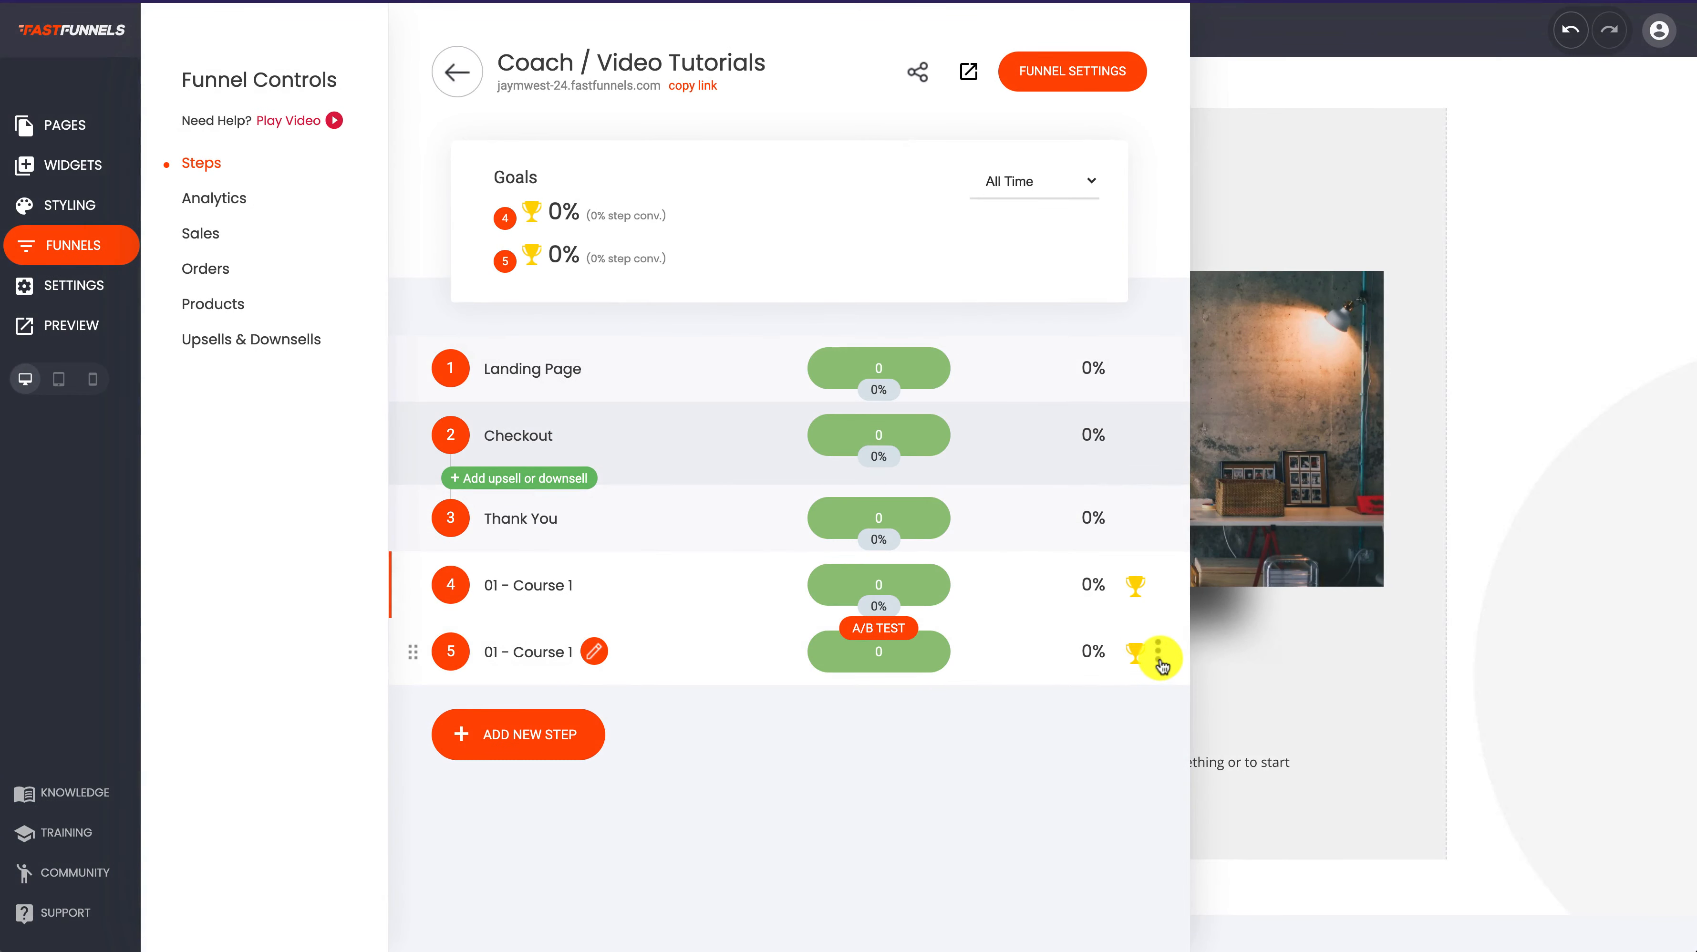
Rename the duplicated course step to "01 - Course 2" in its page settings
{"action": "left_click", "coordinate": [1159, 660]}
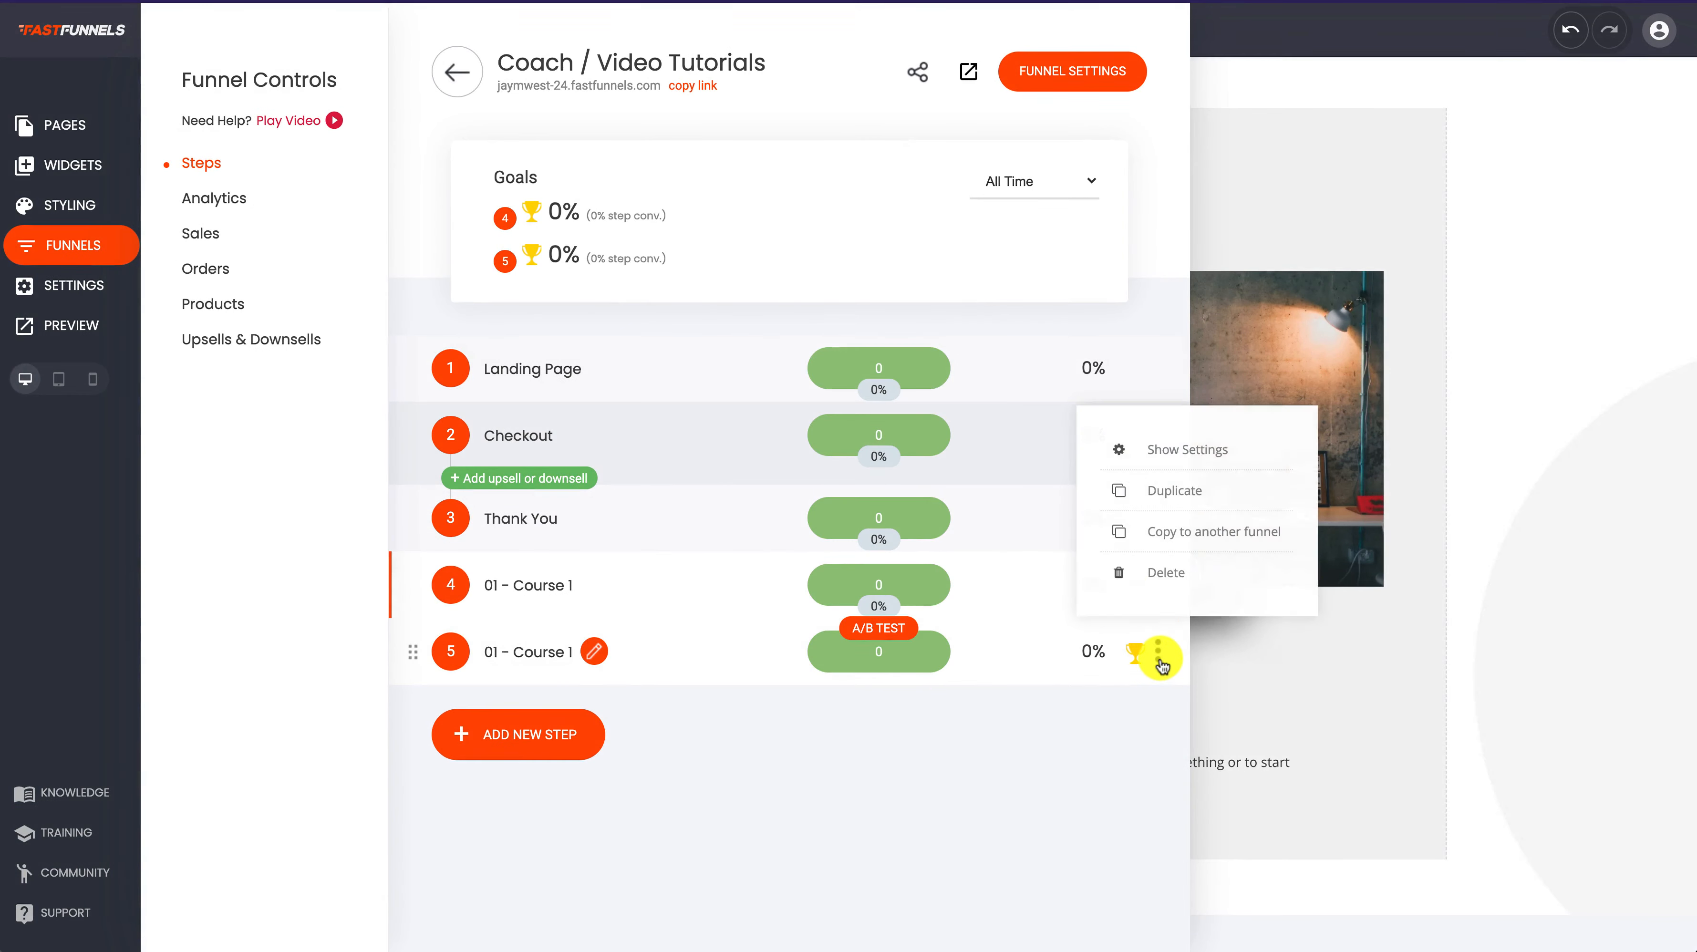
{"action": "left_click", "coordinate": [1175, 456]}
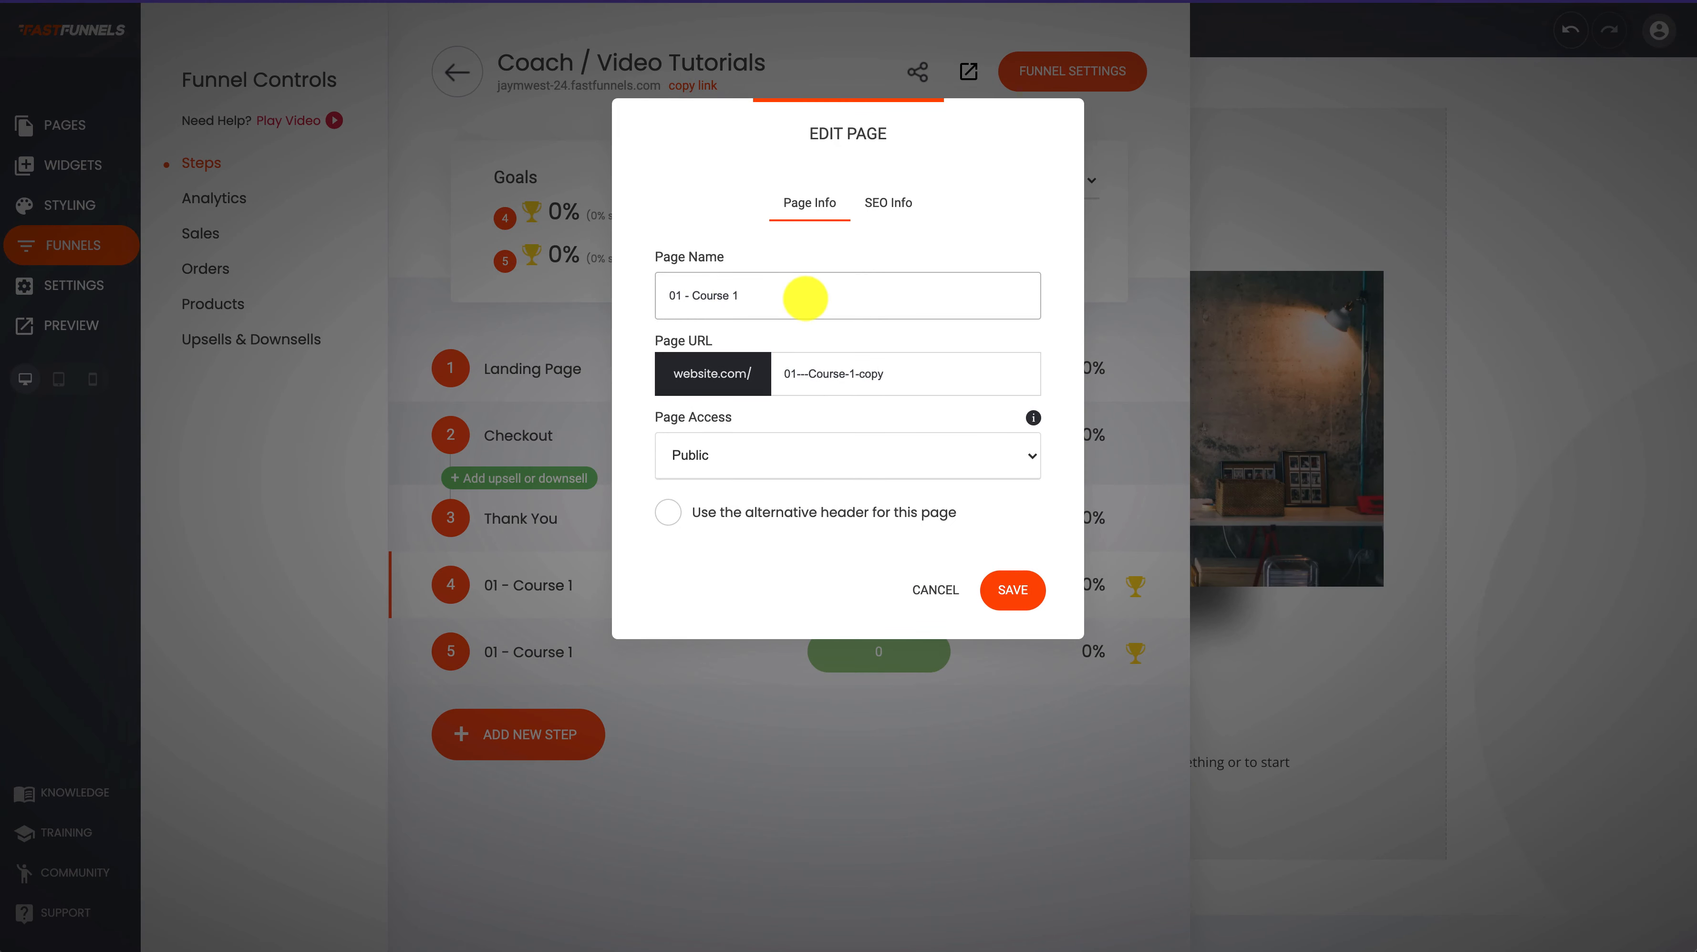
{"action": "left_click", "coordinate": [1011, 599]}
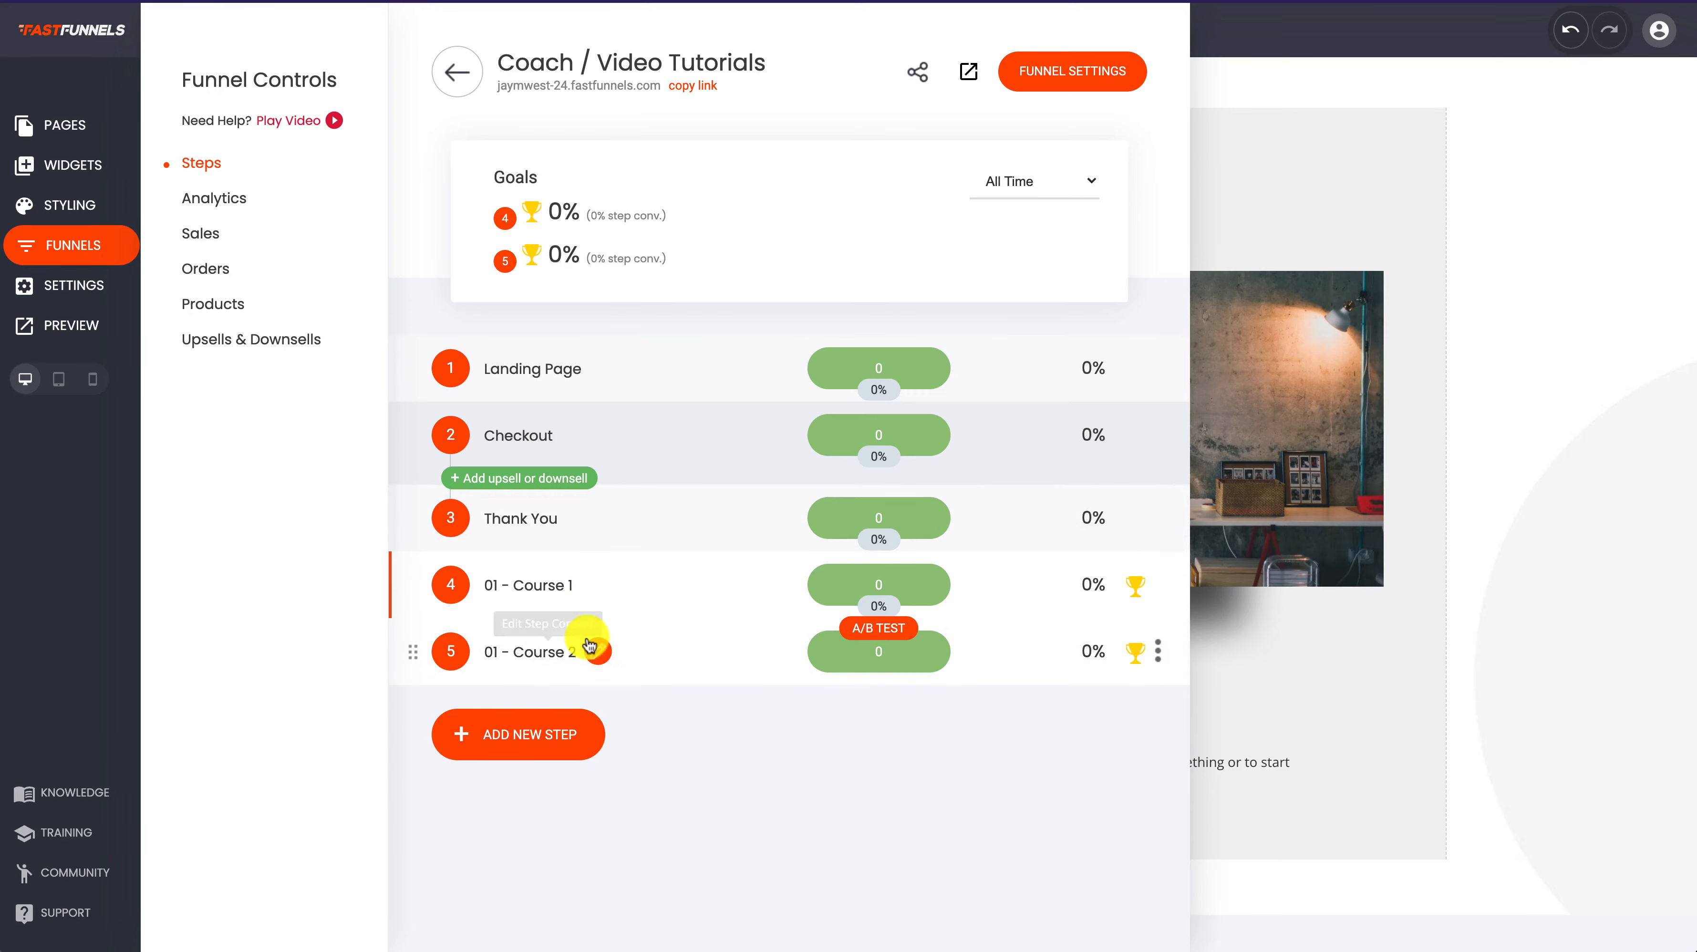
Open the 01 - Course 2 step in the builder and change its heading to "Title of Course 2"
{"action": "left_click", "coordinate": [600, 651]}
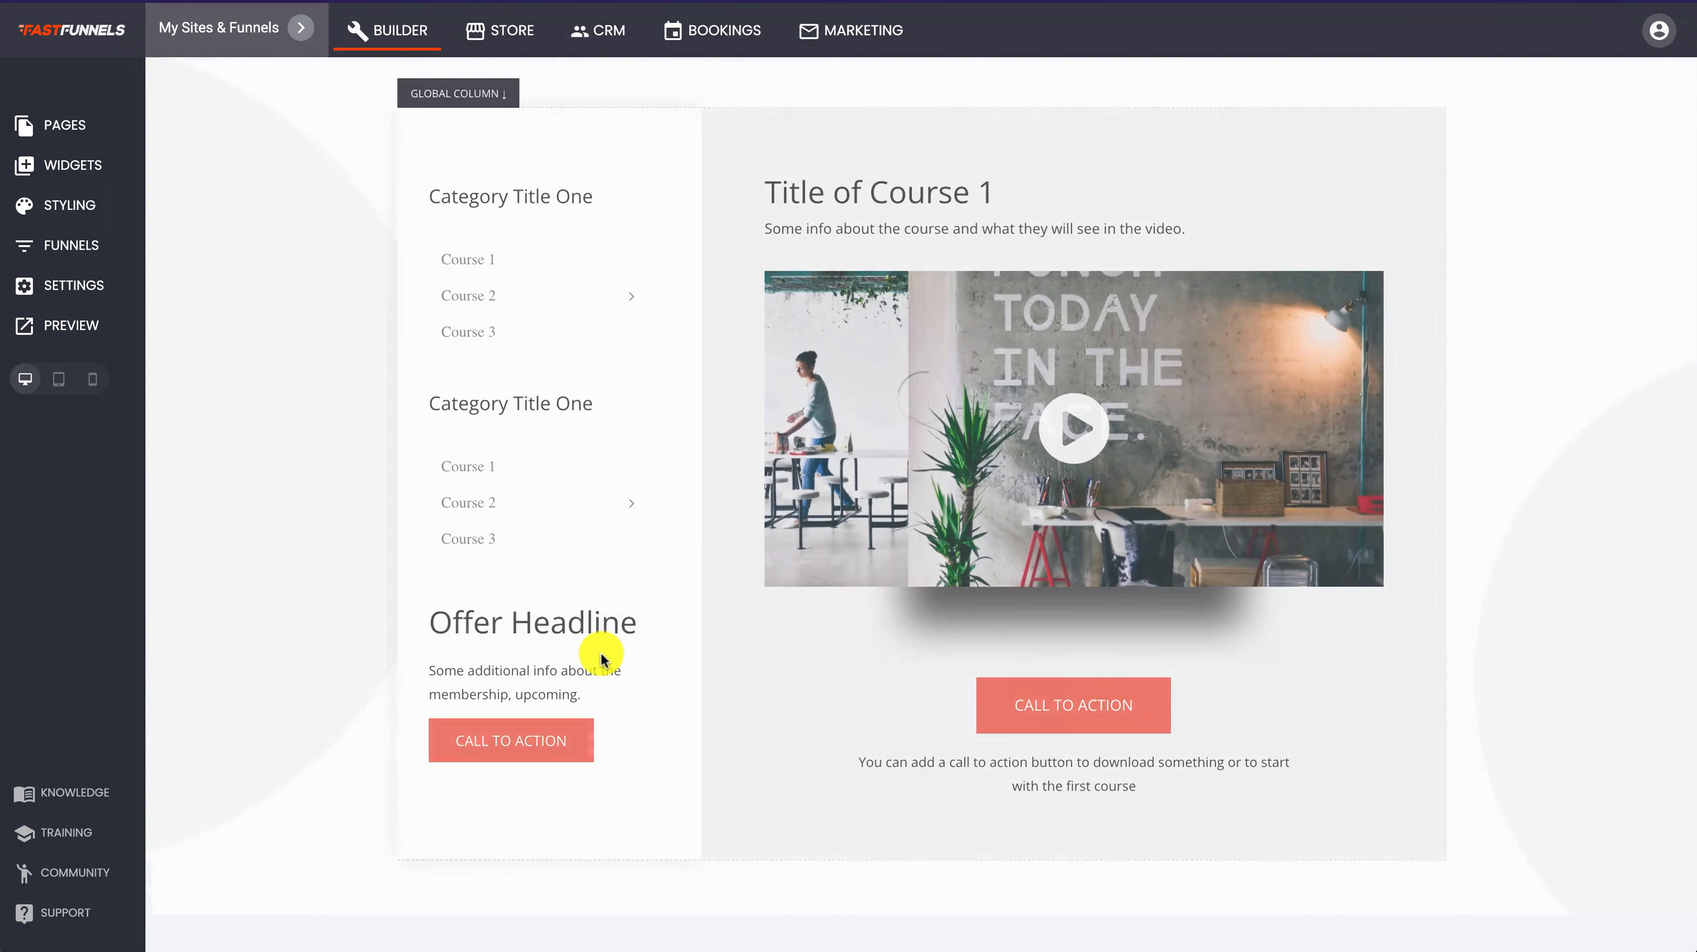
{"action": "left_click", "coordinate": [966, 193]}
{"action": "left_click", "coordinate": [984, 198]}
{"action": "left_click", "coordinate": [986, 193]}
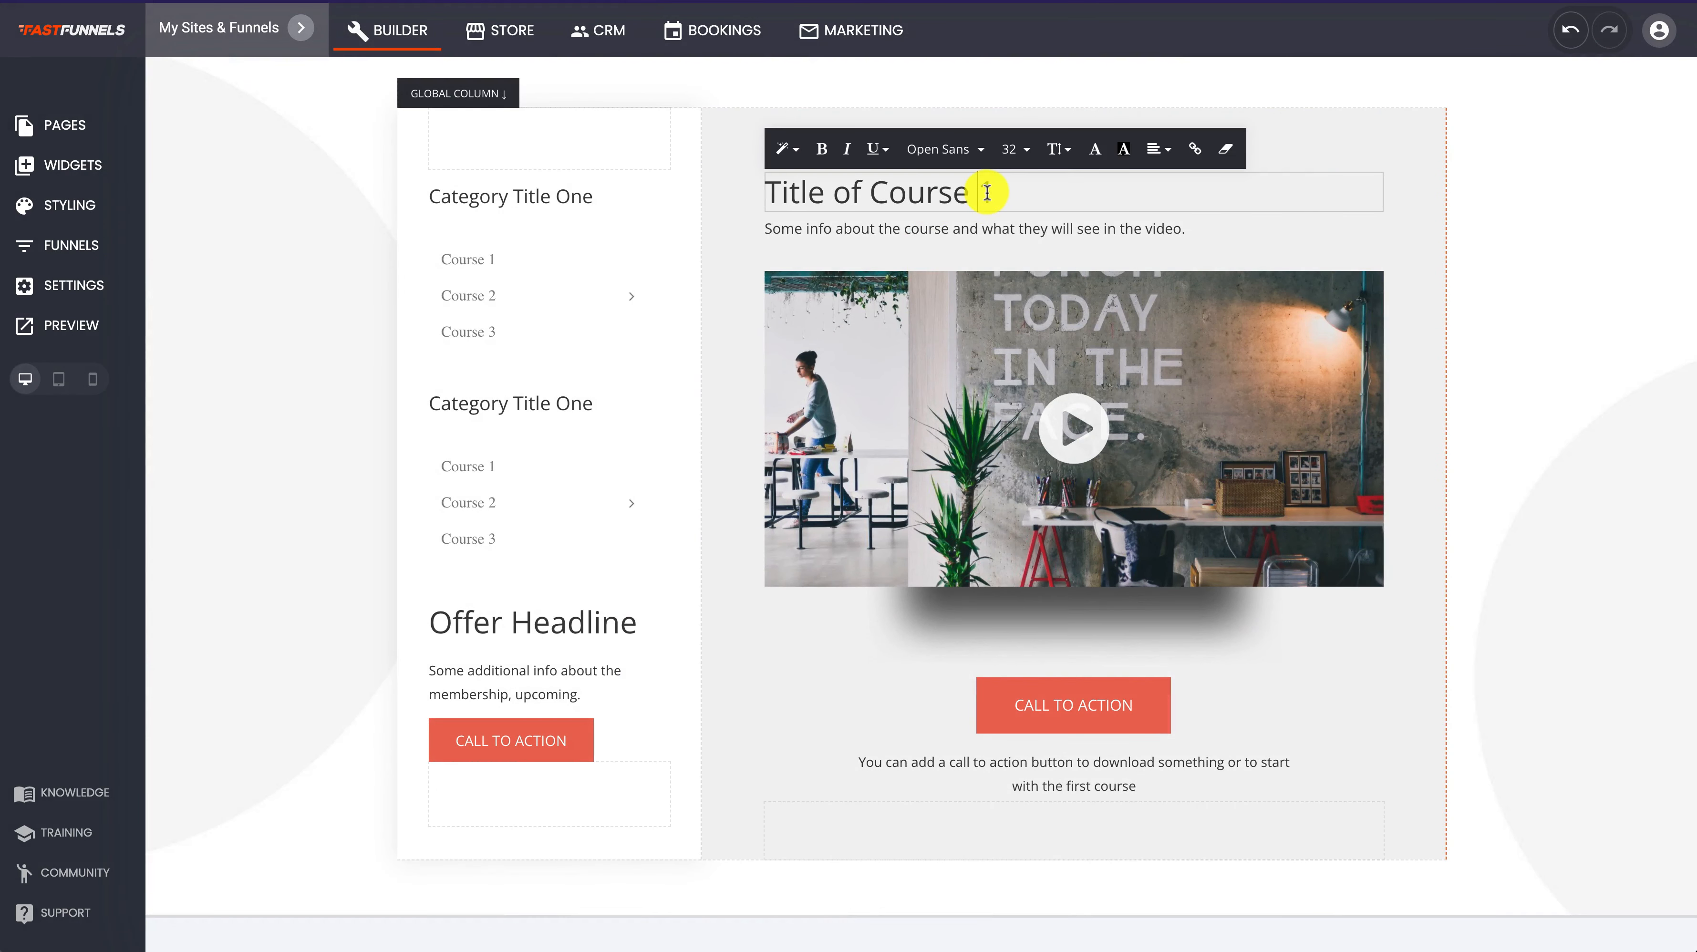
{"action": "type", "text": "2"}
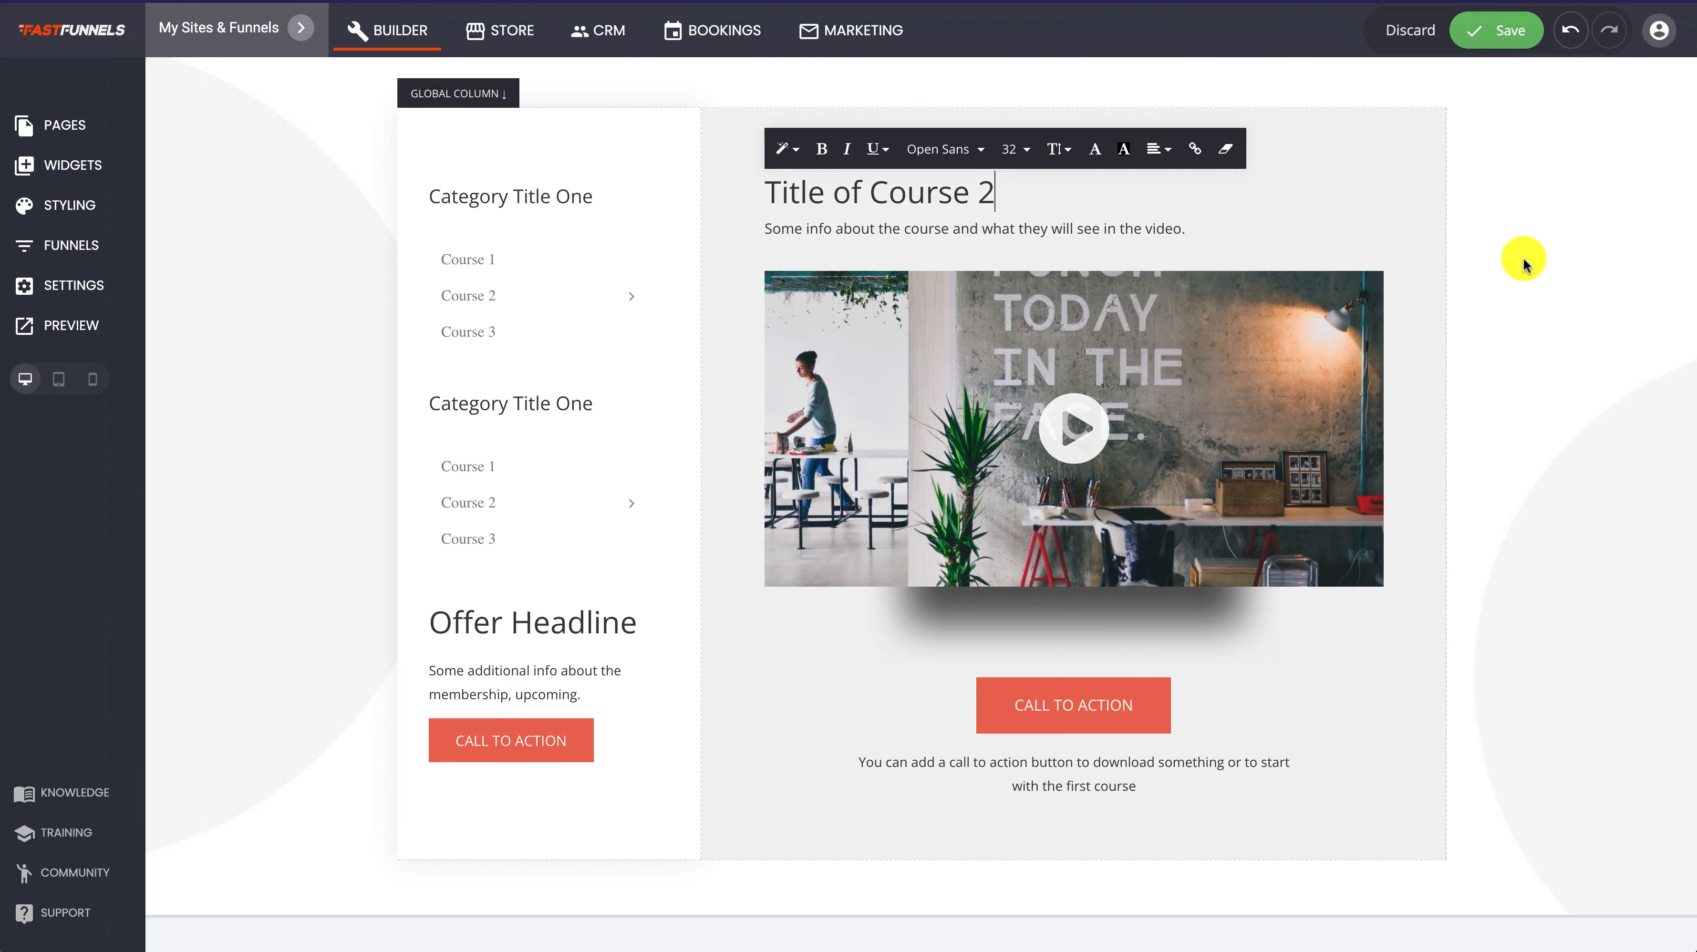
{"action": "left_click", "coordinate": [1405, 291]}
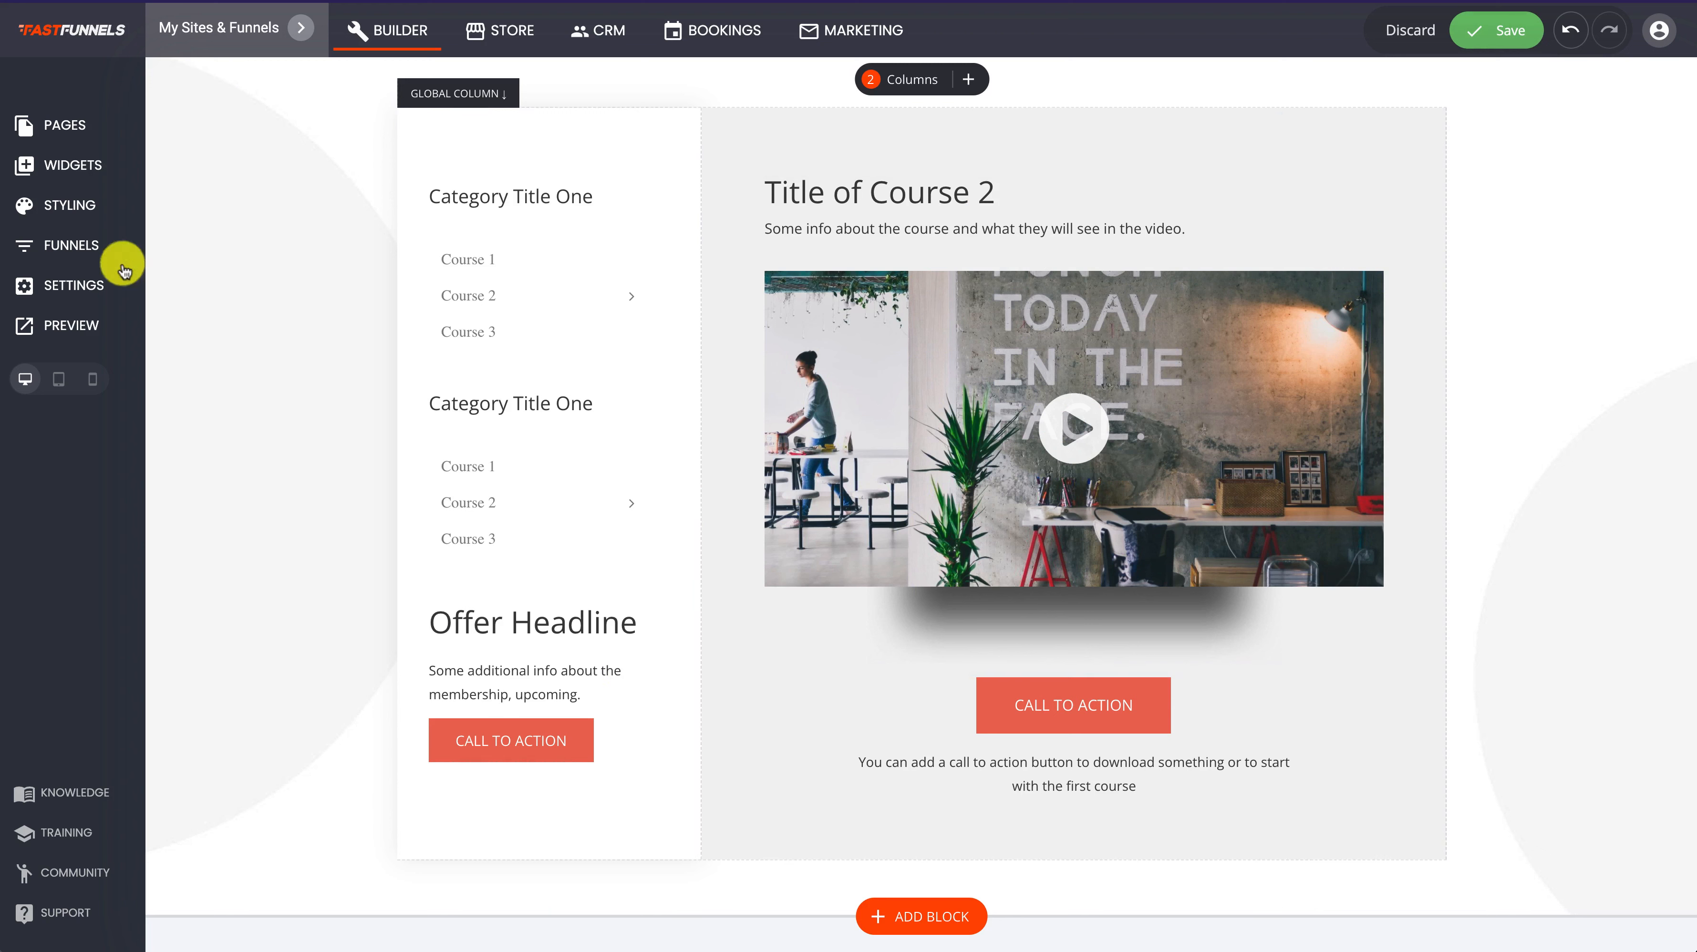
Add a text widget below the course video and delete the CALL TO ACTION button beneath it
{"action": "left_click", "coordinate": [73, 181]}
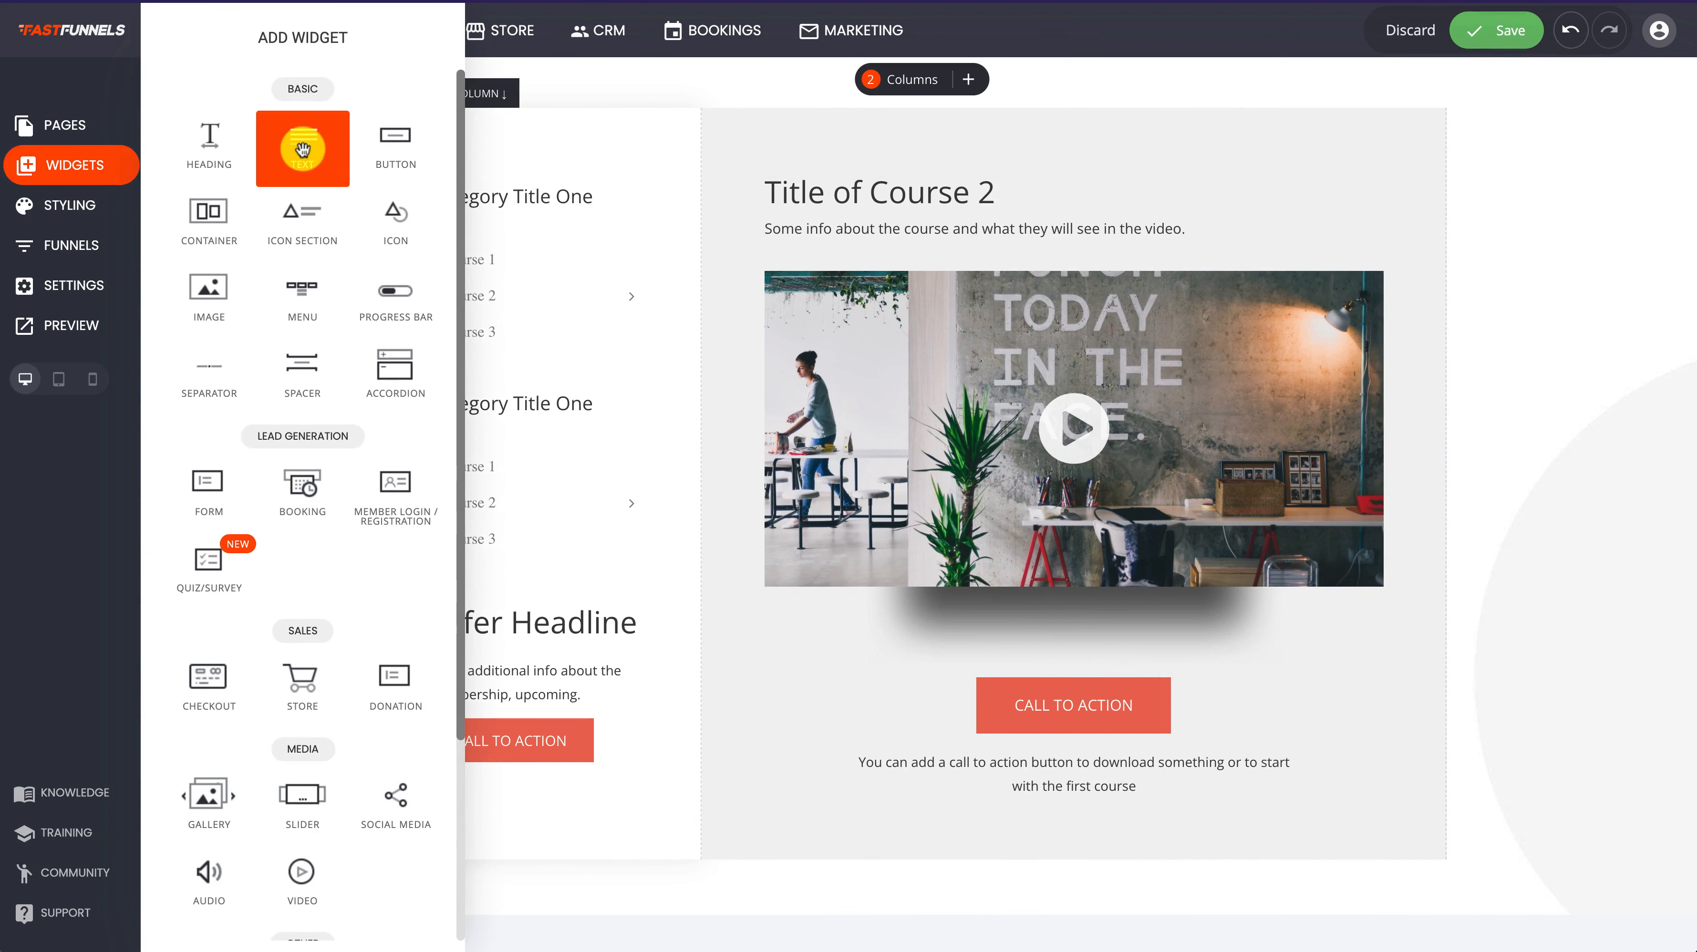
{"action": "left_click_drag", "start_coordinate": [303, 148], "coordinate": [1176, 657]}
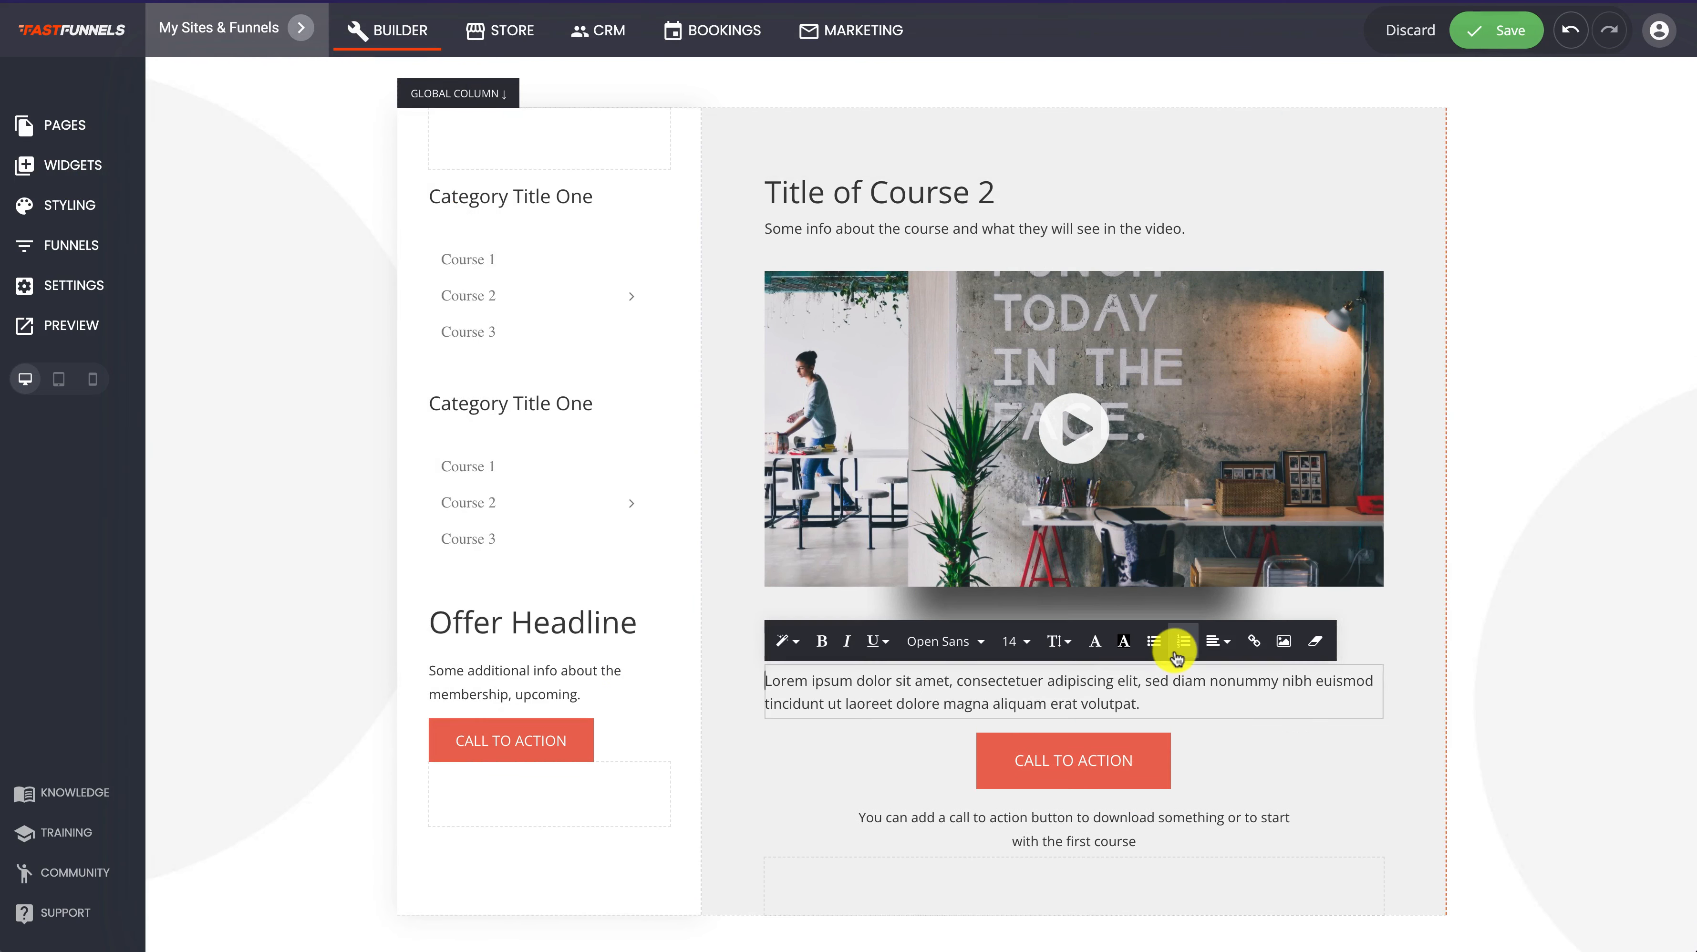
{"action": "left_click", "coordinate": [1109, 759]}
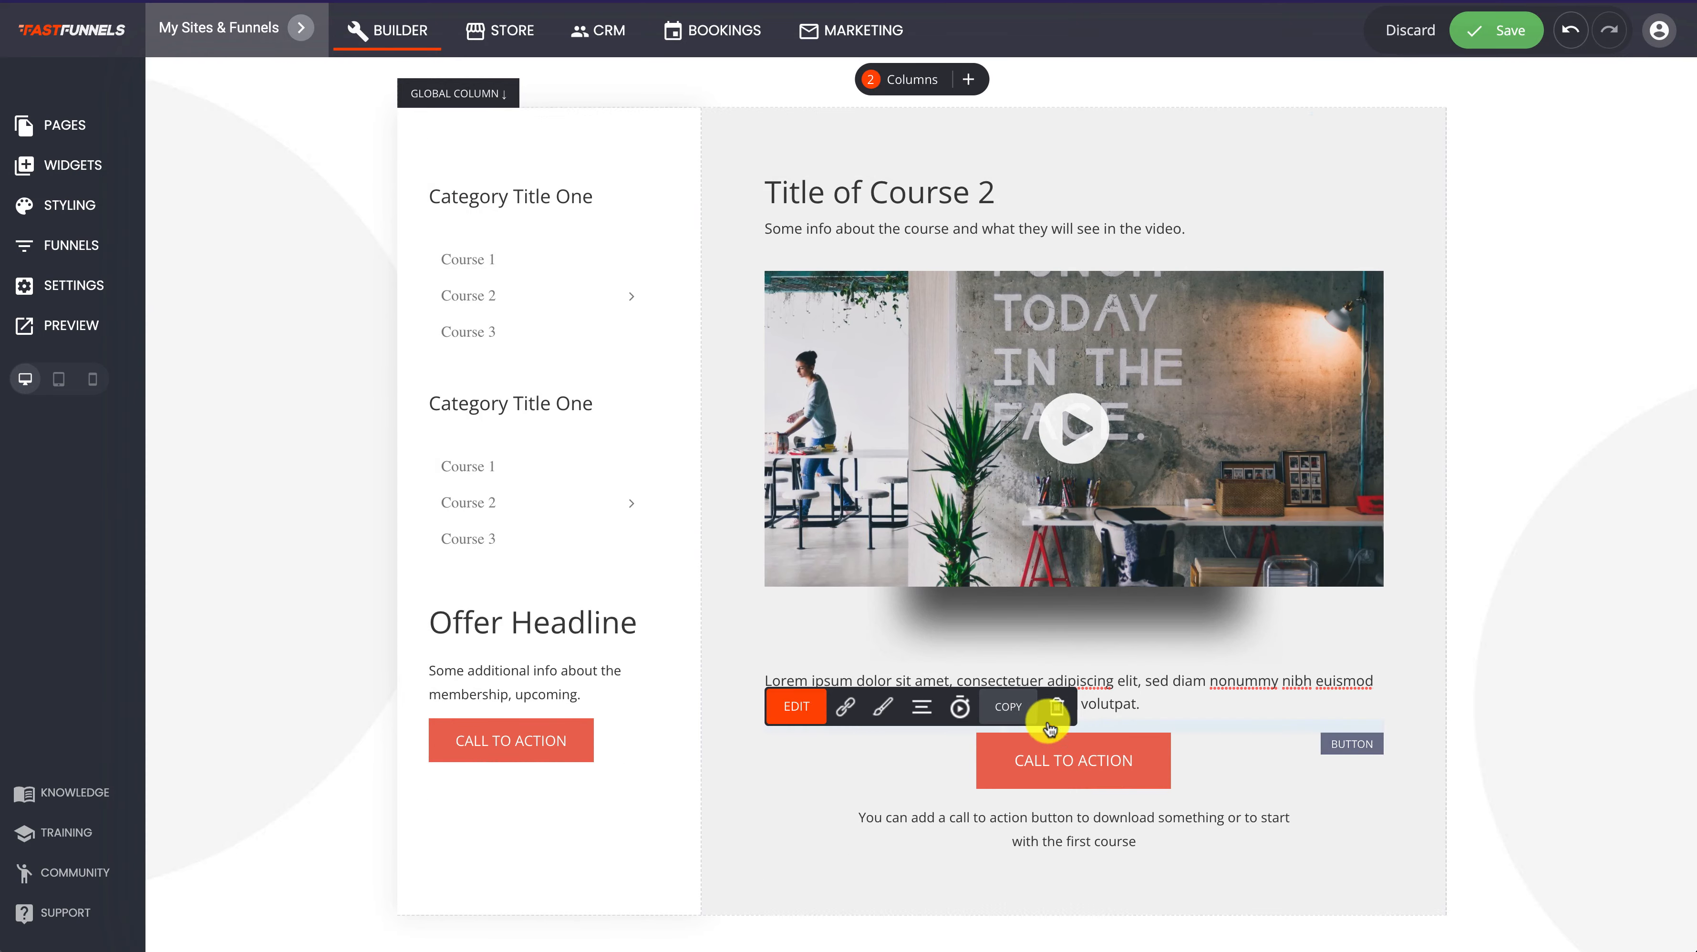
{"action": "left_click", "coordinate": [1057, 710]}
{"action": "left_click", "coordinate": [914, 432]}
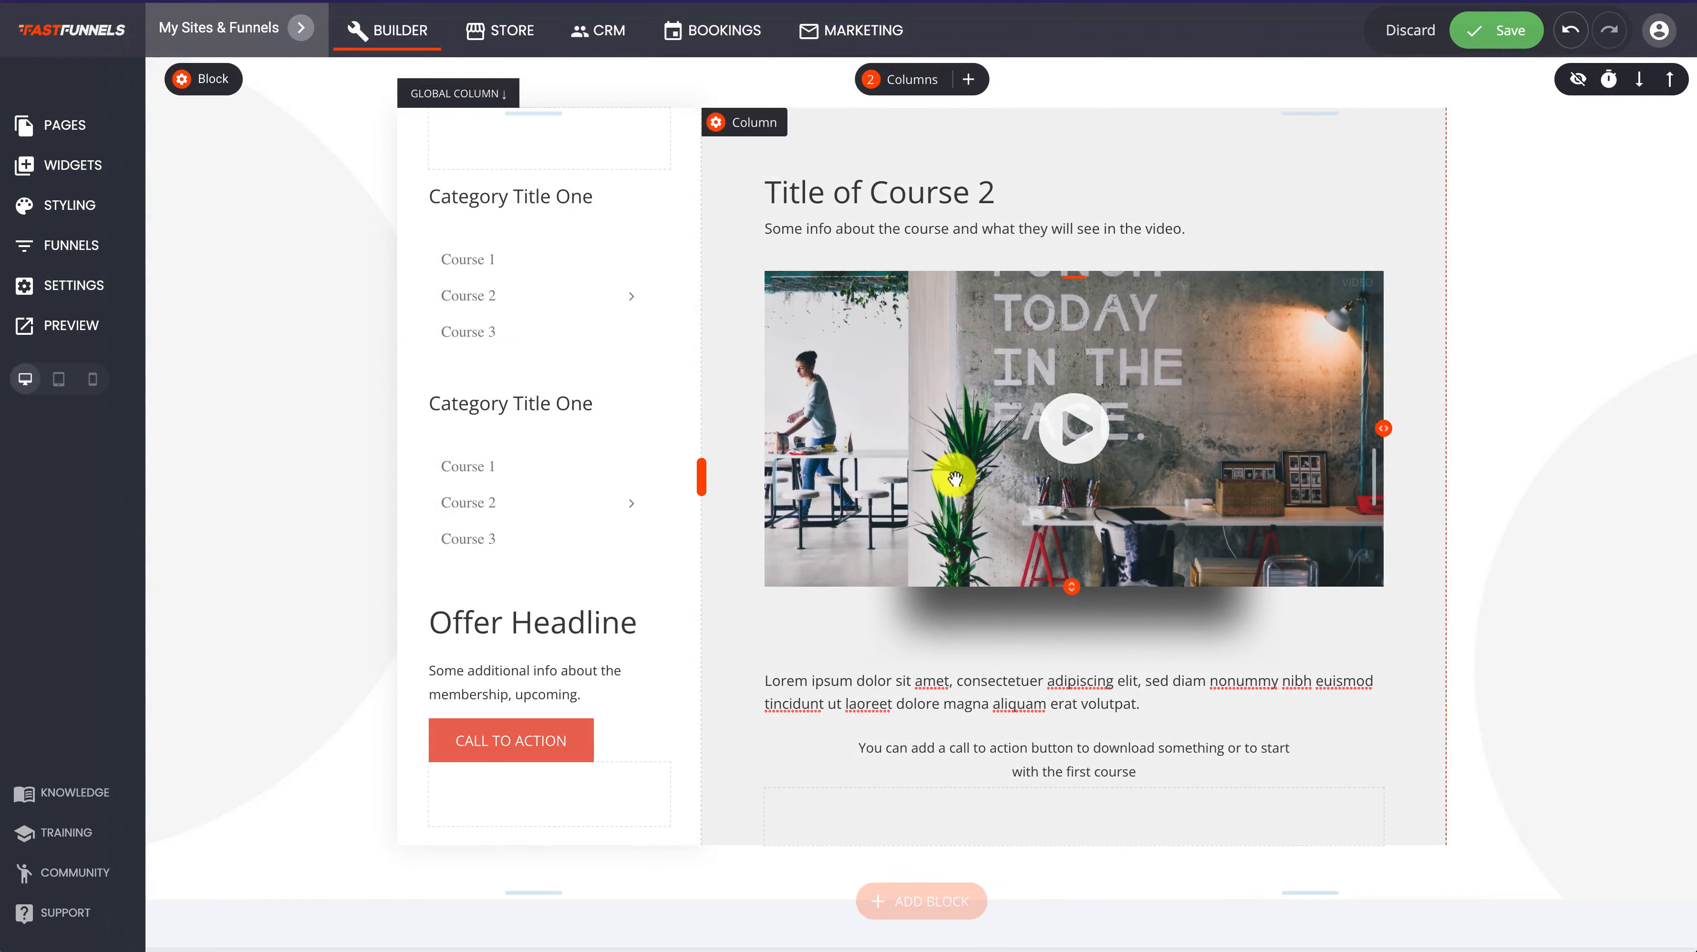
Add an icon widget between the video and the new text, set it to the music note icon and save the page
{"action": "left_click", "coordinate": [102, 166]}
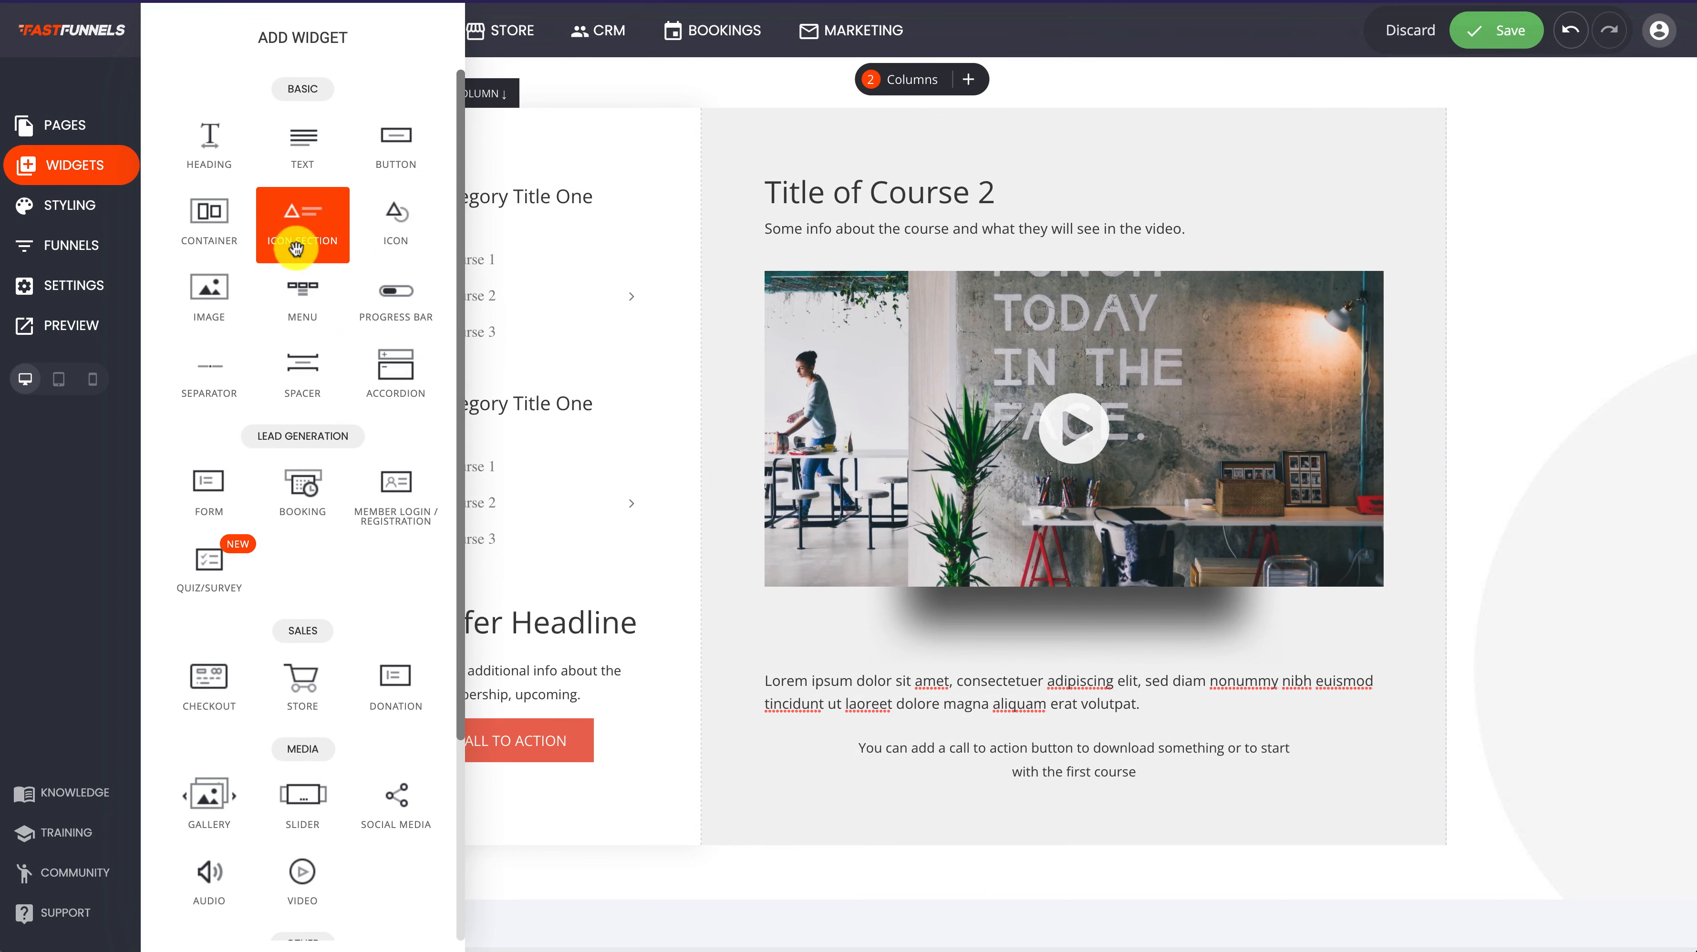
{"action": "left_click_drag", "start_coordinate": [303, 225], "coordinate": [909, 680]}
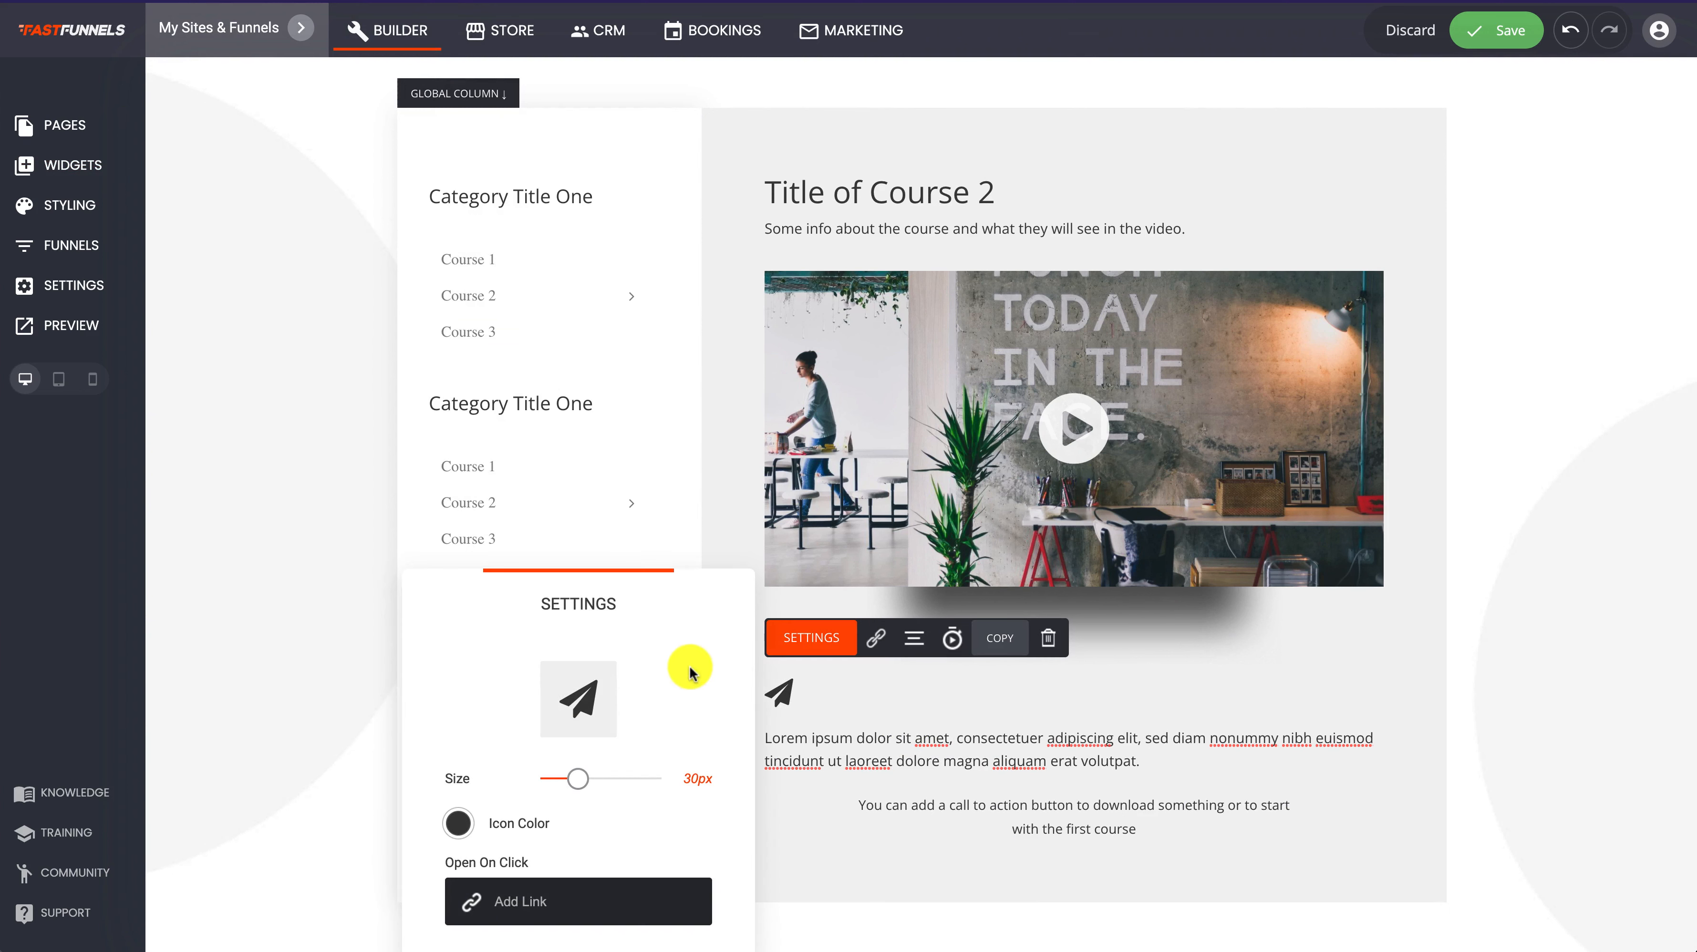
{"action": "left_click", "coordinate": [581, 705]}
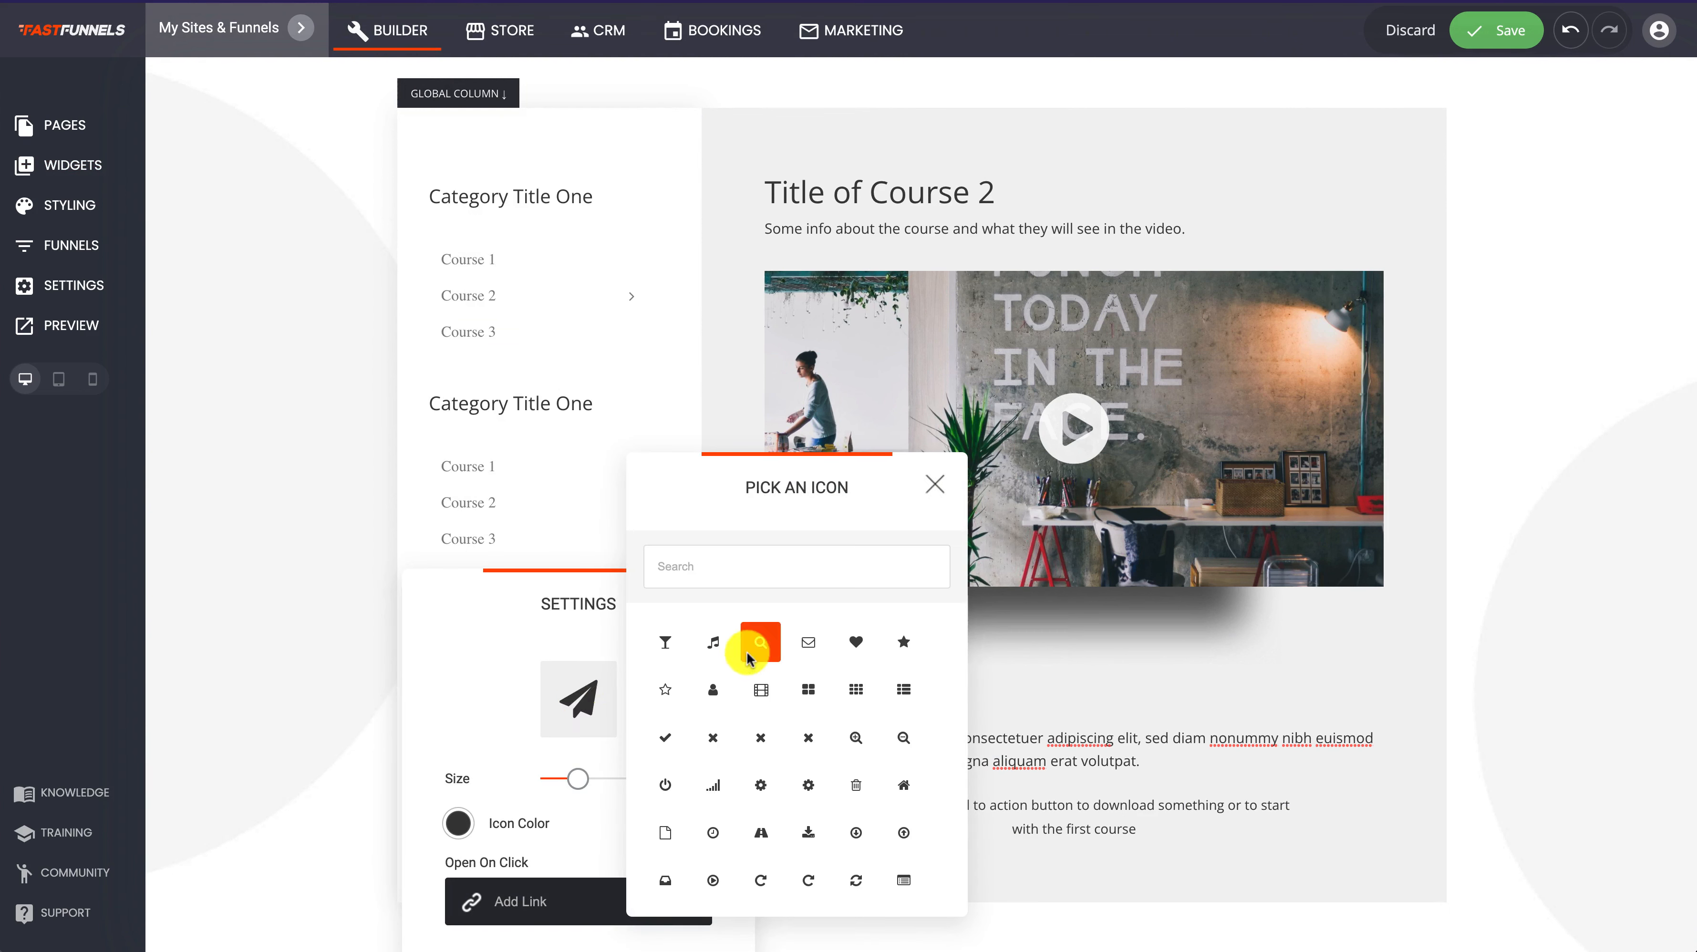
{"action": "left_click", "coordinate": [713, 642]}
{"action": "left_click", "coordinate": [947, 686]}
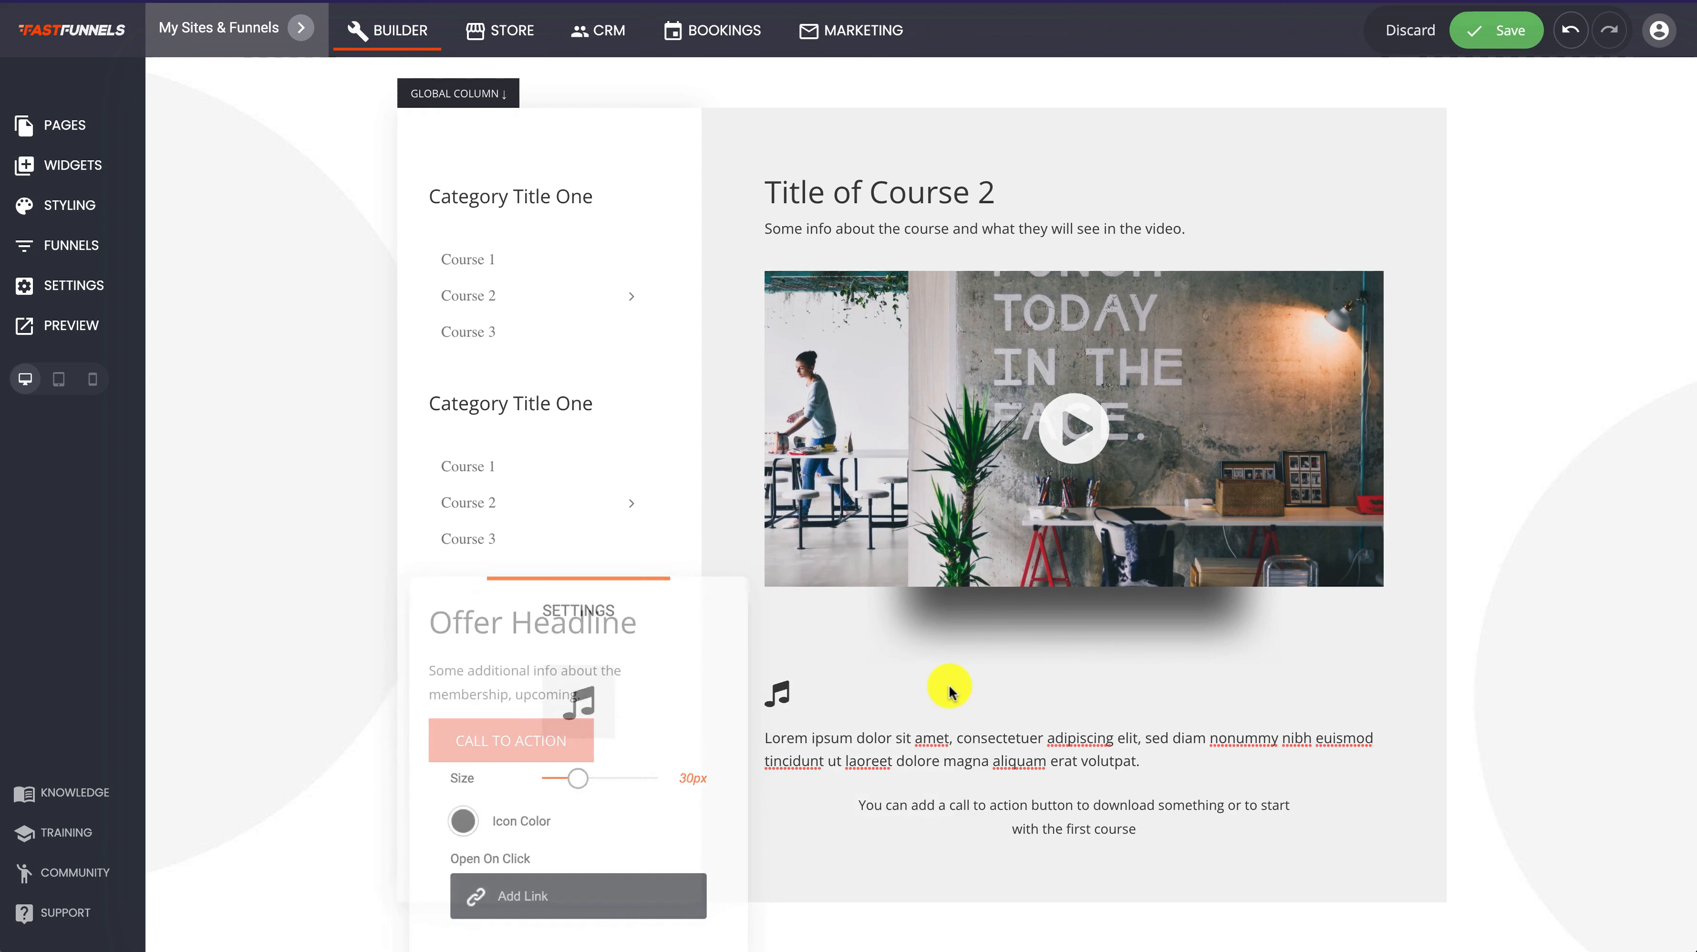
{"action": "left_click", "coordinate": [1524, 31]}
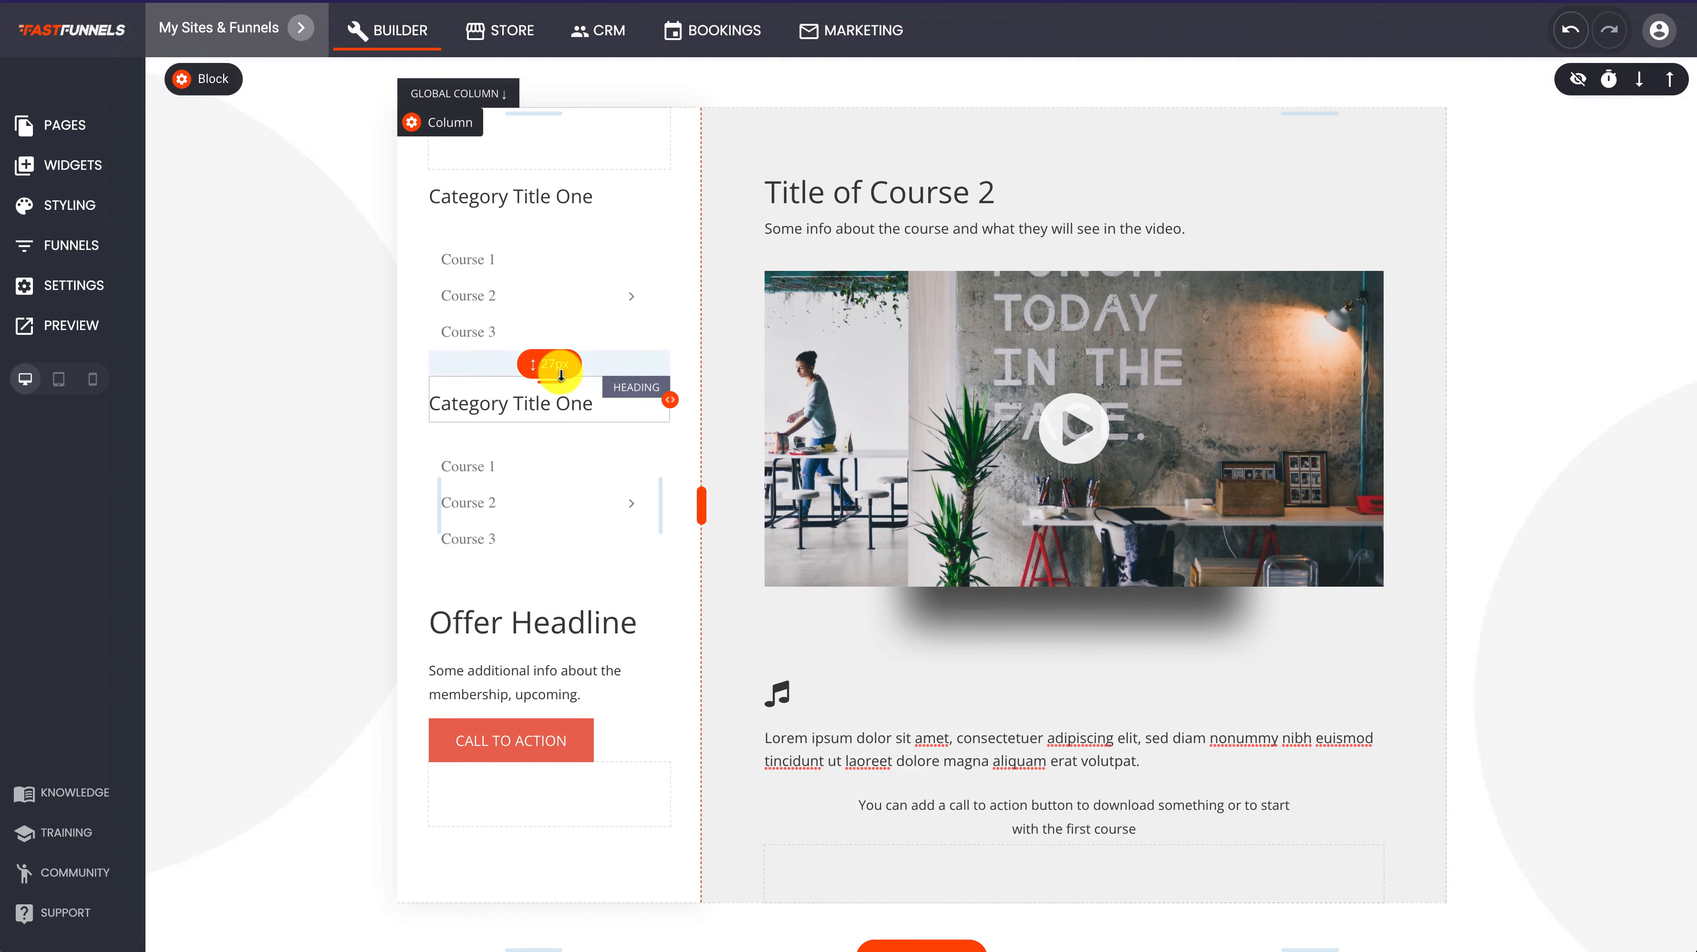
Look over the items of the first course menu and the funnel's list of steps
{"action": "left_click", "coordinate": [531, 309]}
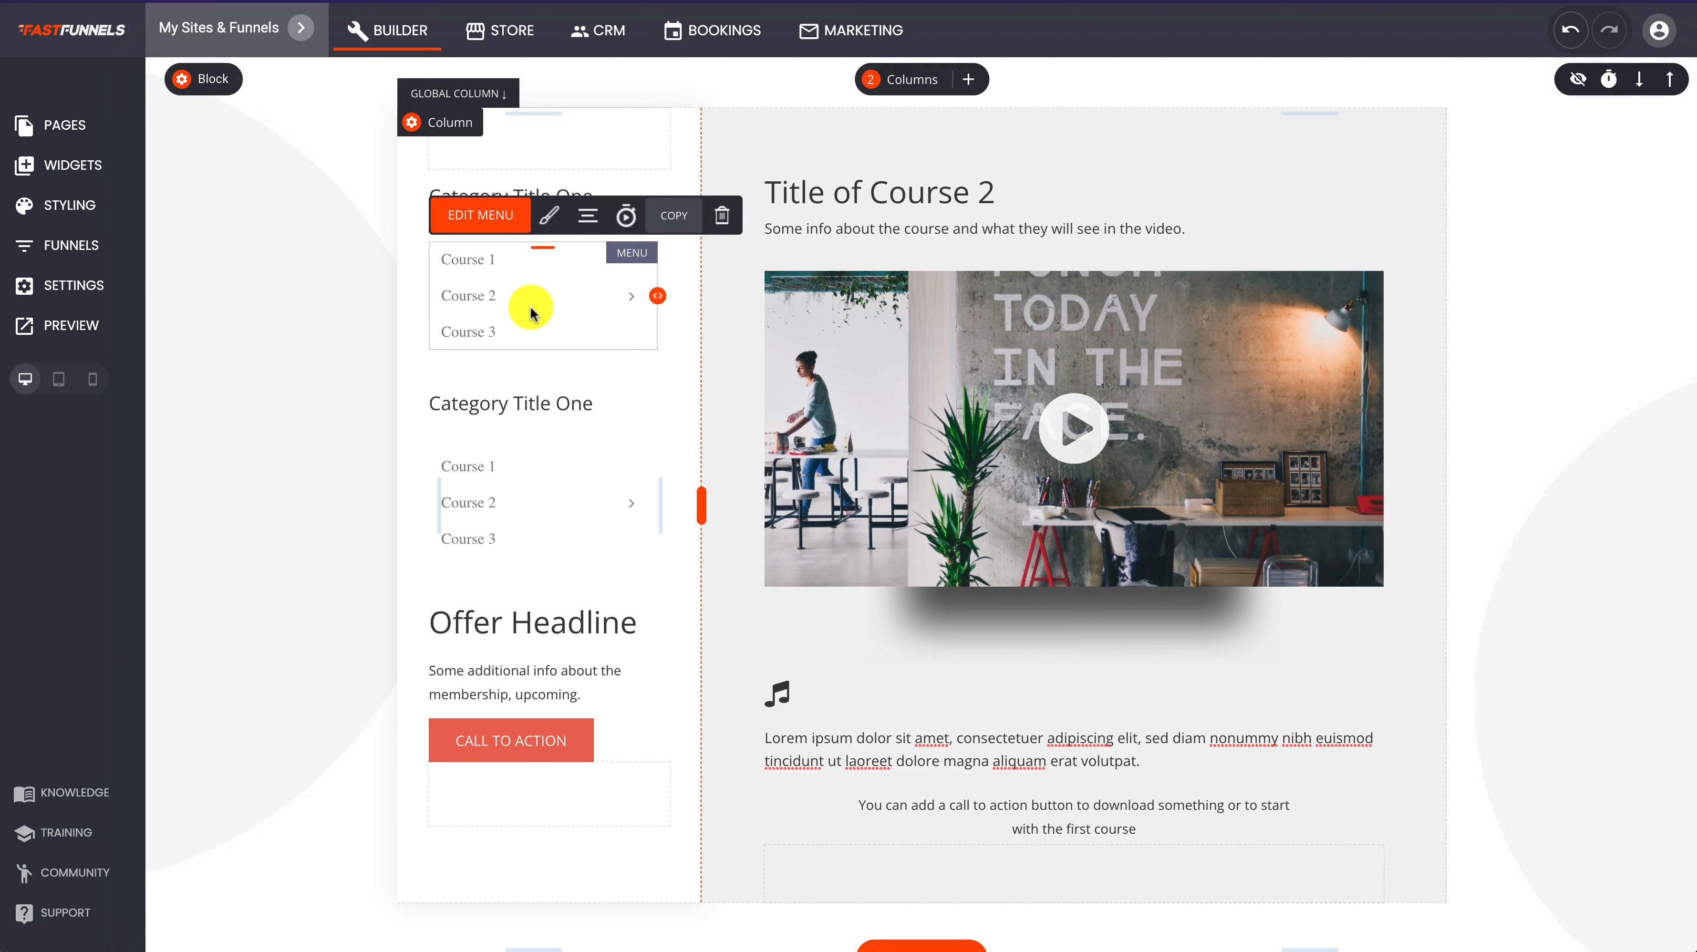
{"action": "left_click", "coordinate": [246, 377]}
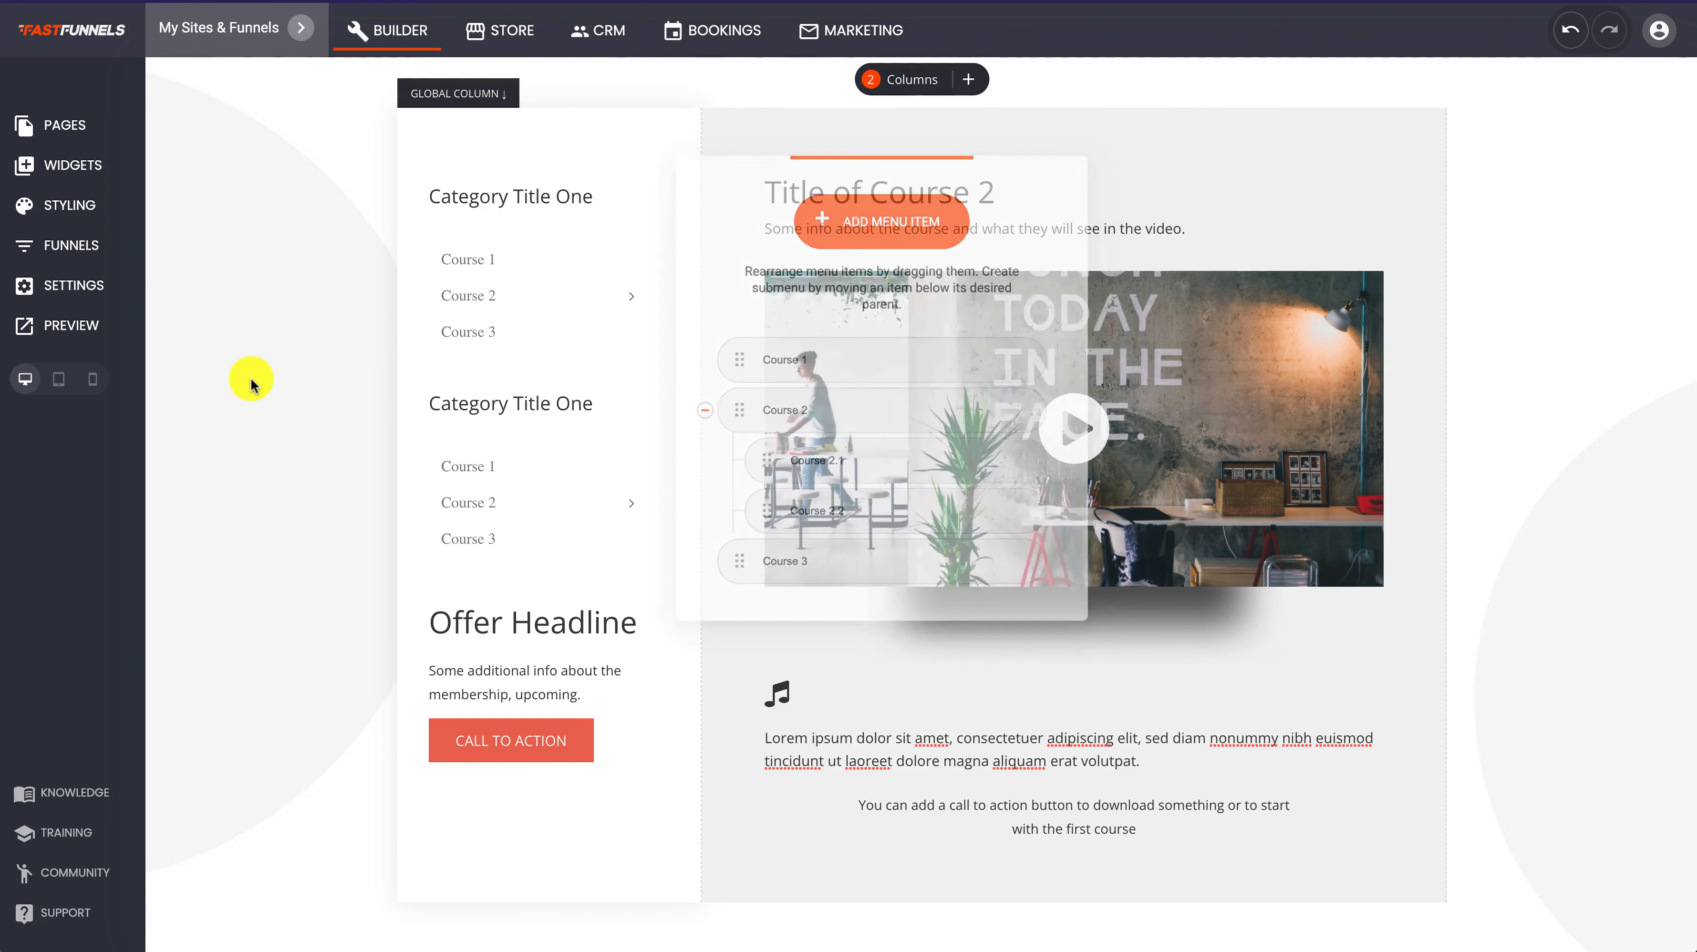
{"action": "left_click", "coordinate": [78, 246]}
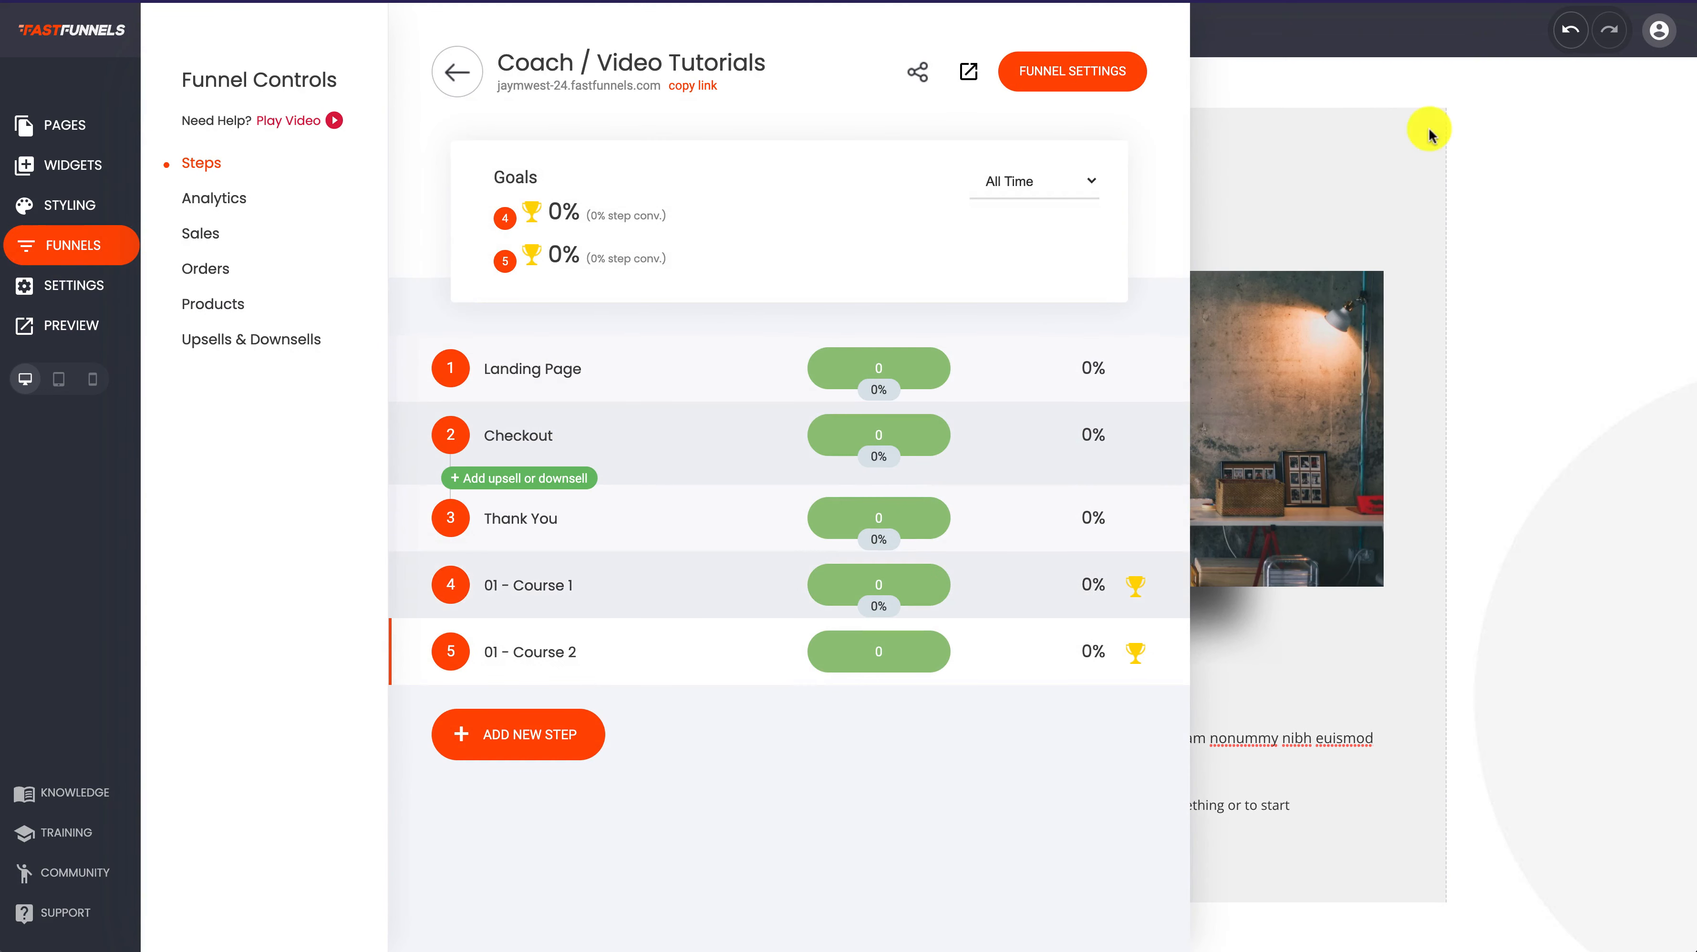
{"action": "left_click", "coordinate": [1428, 133]}
Link the Course 1 item of the first course menu to the funnel step 01 - Course 1
{"action": "left_click", "coordinate": [524, 280]}
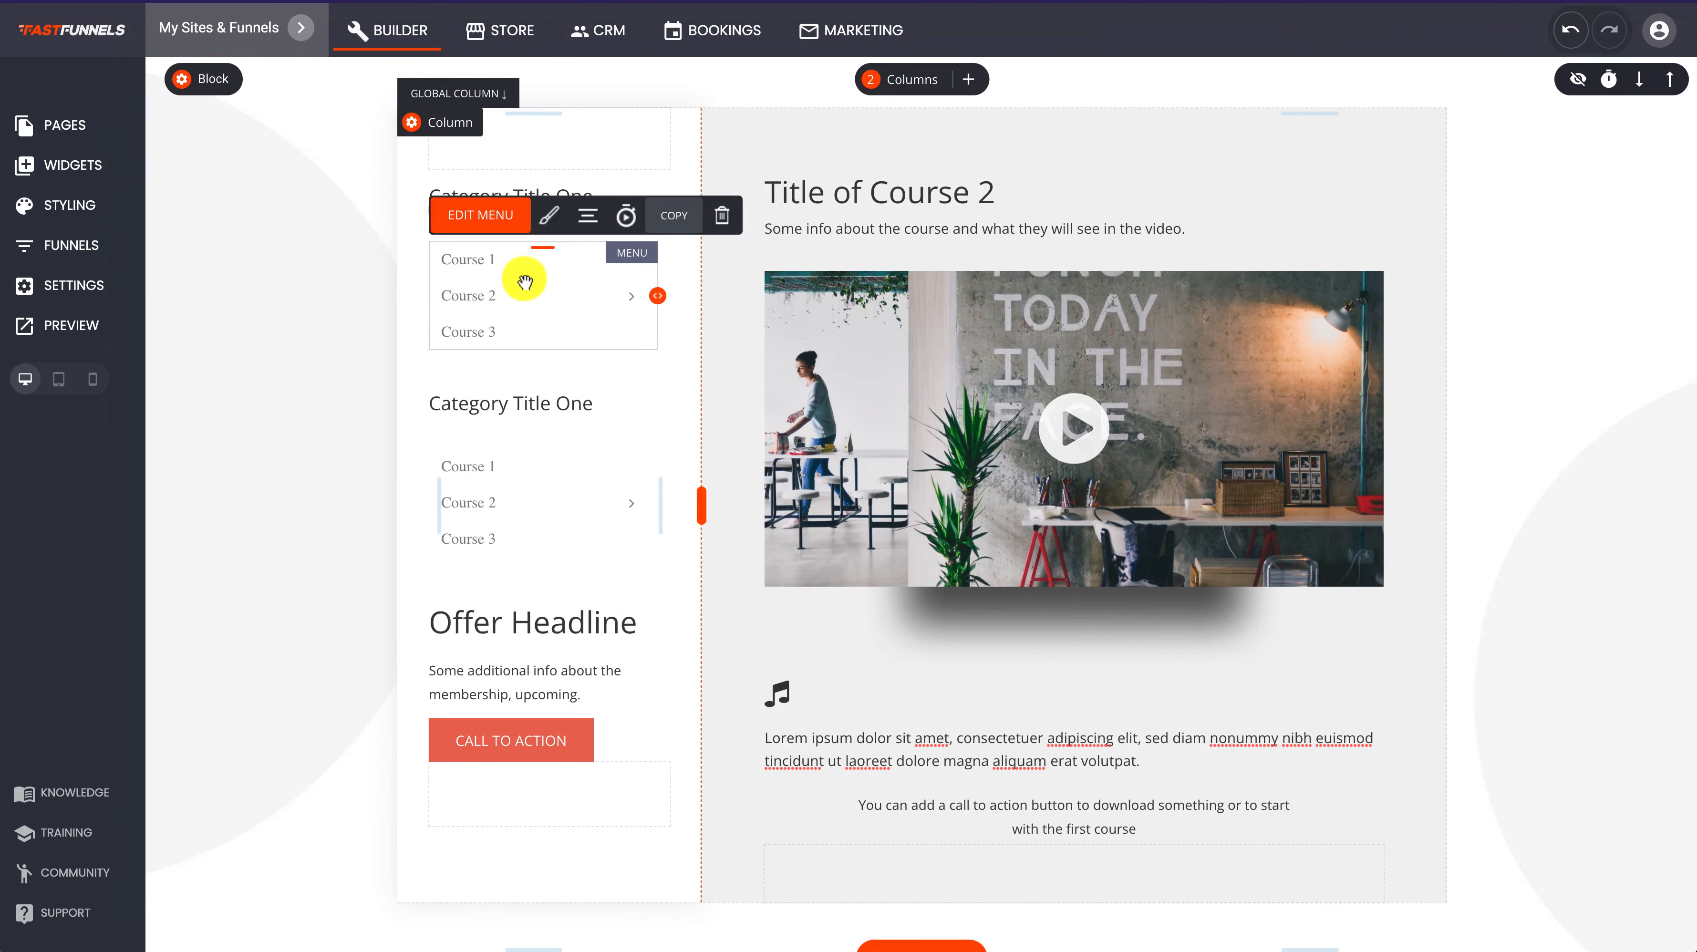
{"action": "left_click", "coordinate": [525, 281]}
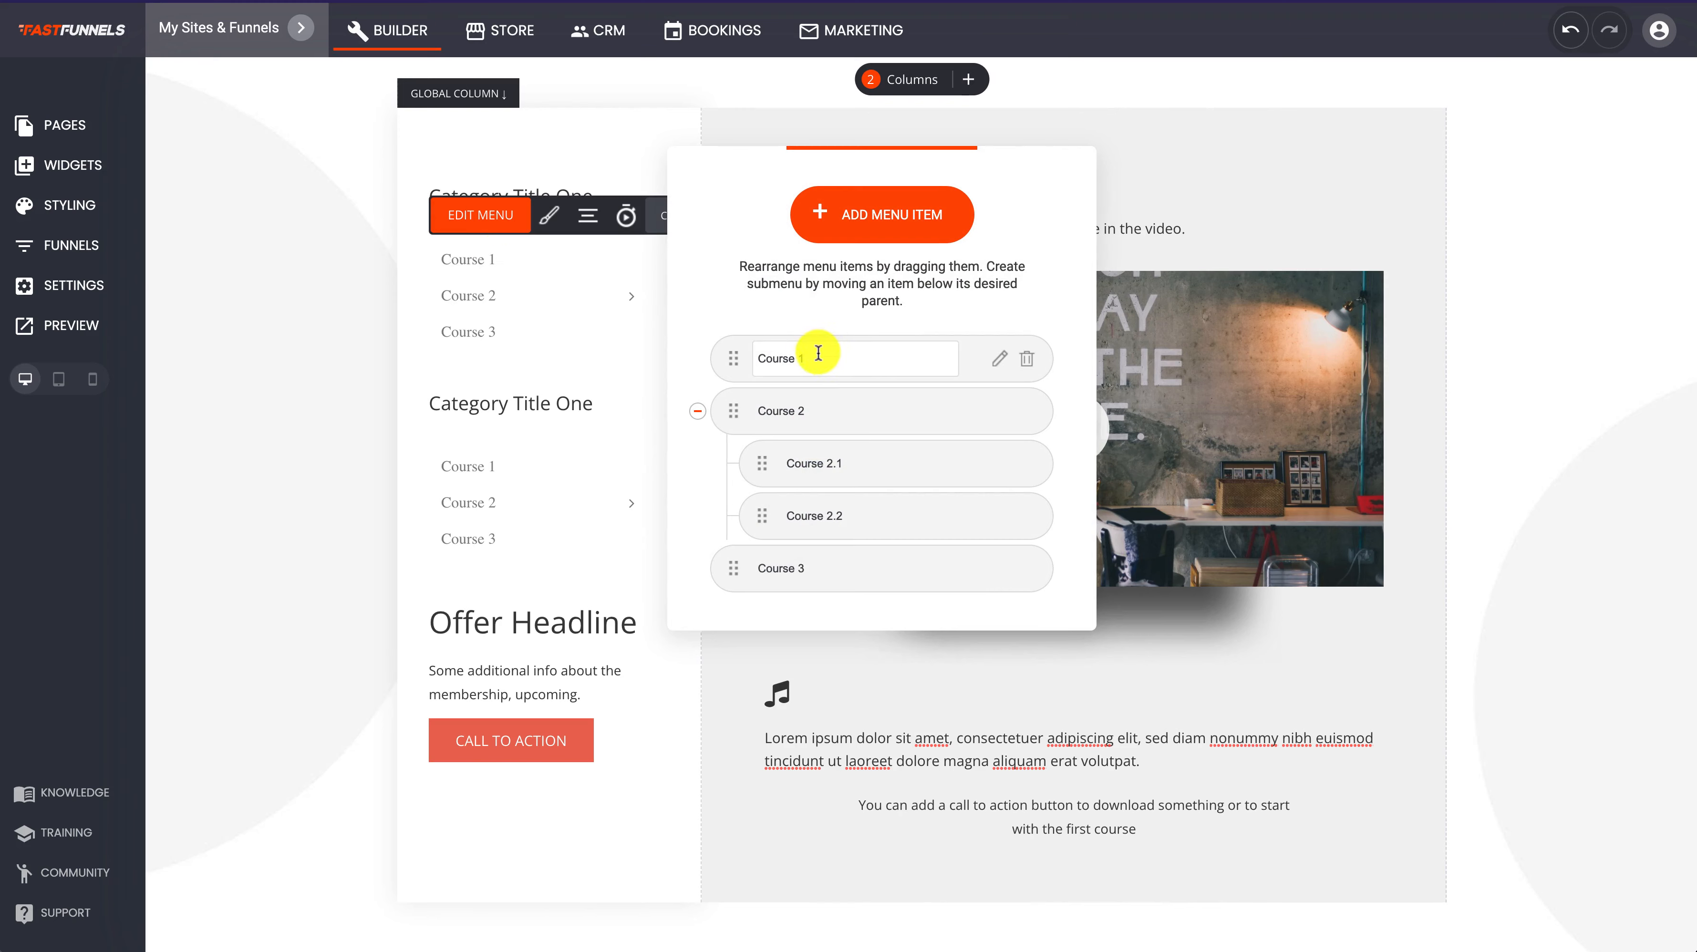
{"action": "left_click", "coordinate": [1002, 364]}
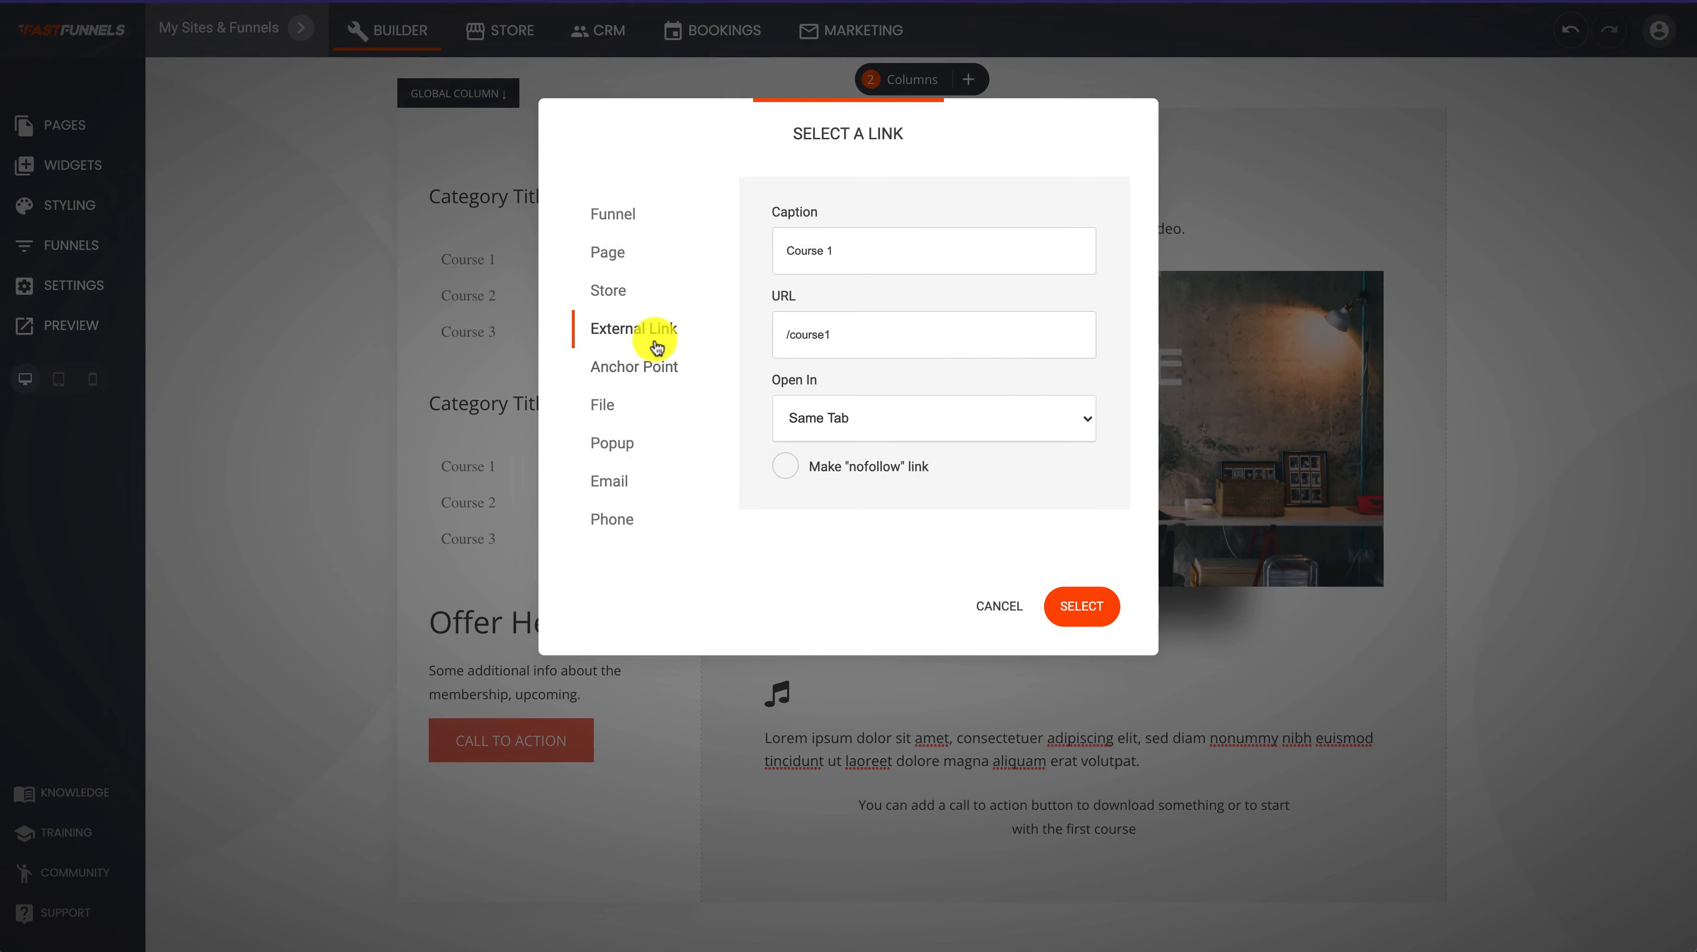
{"action": "left_click", "coordinate": [624, 222]}
{"action": "left_click", "coordinate": [850, 250]}
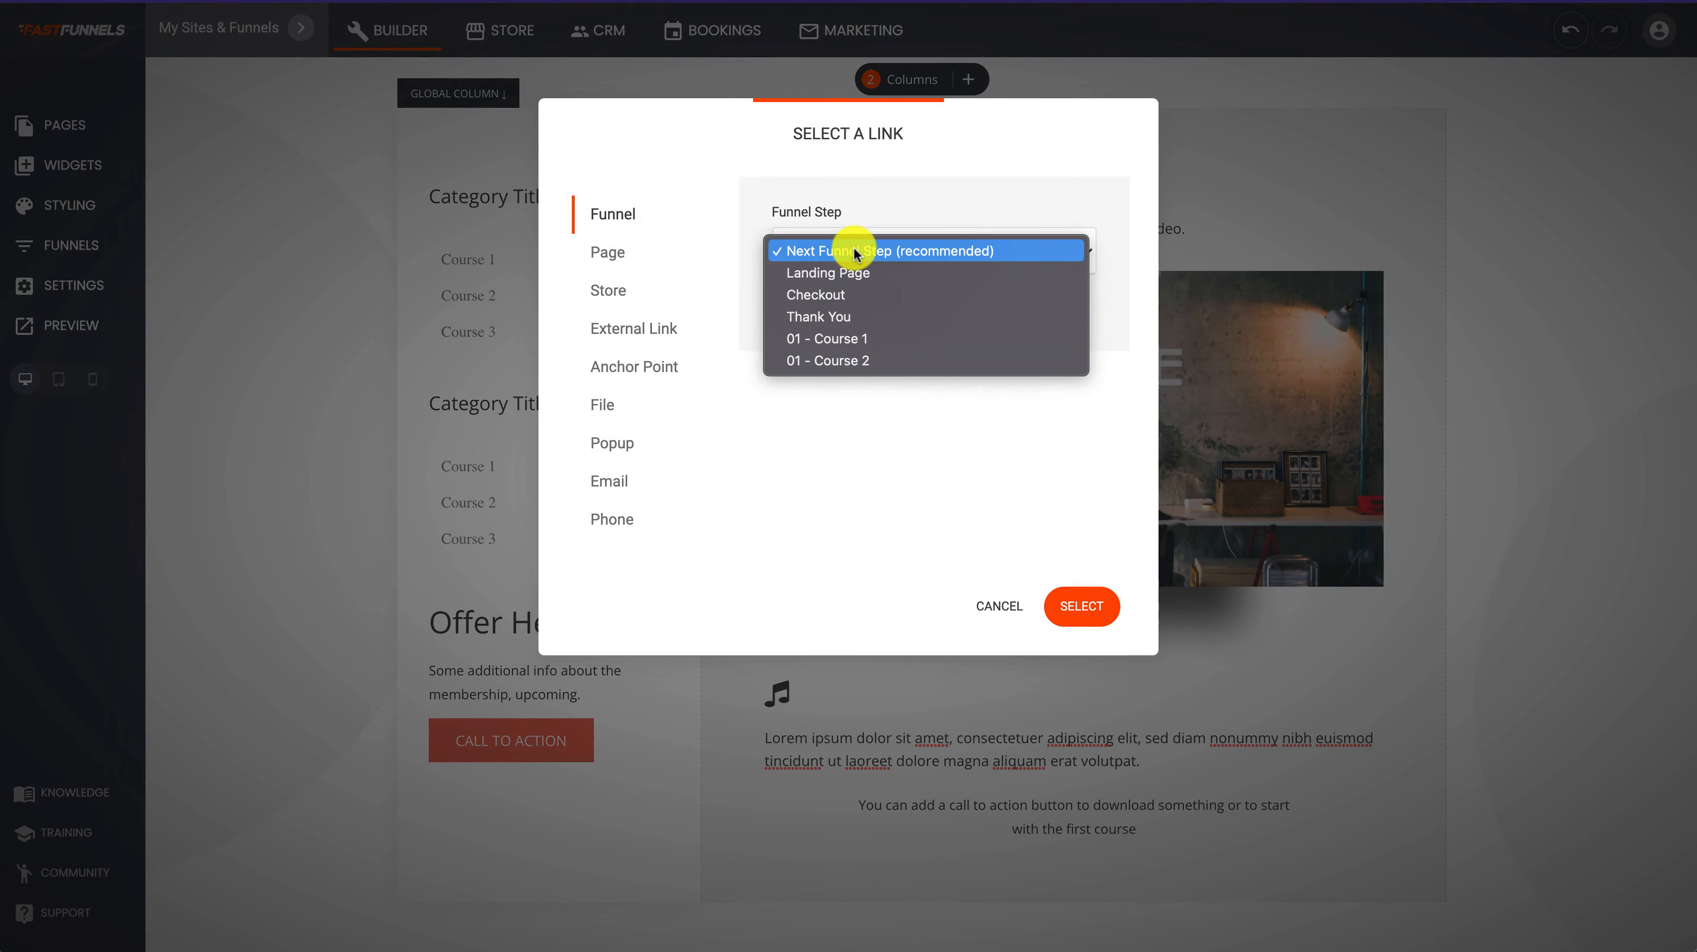
{"action": "left_click", "coordinate": [863, 338]}
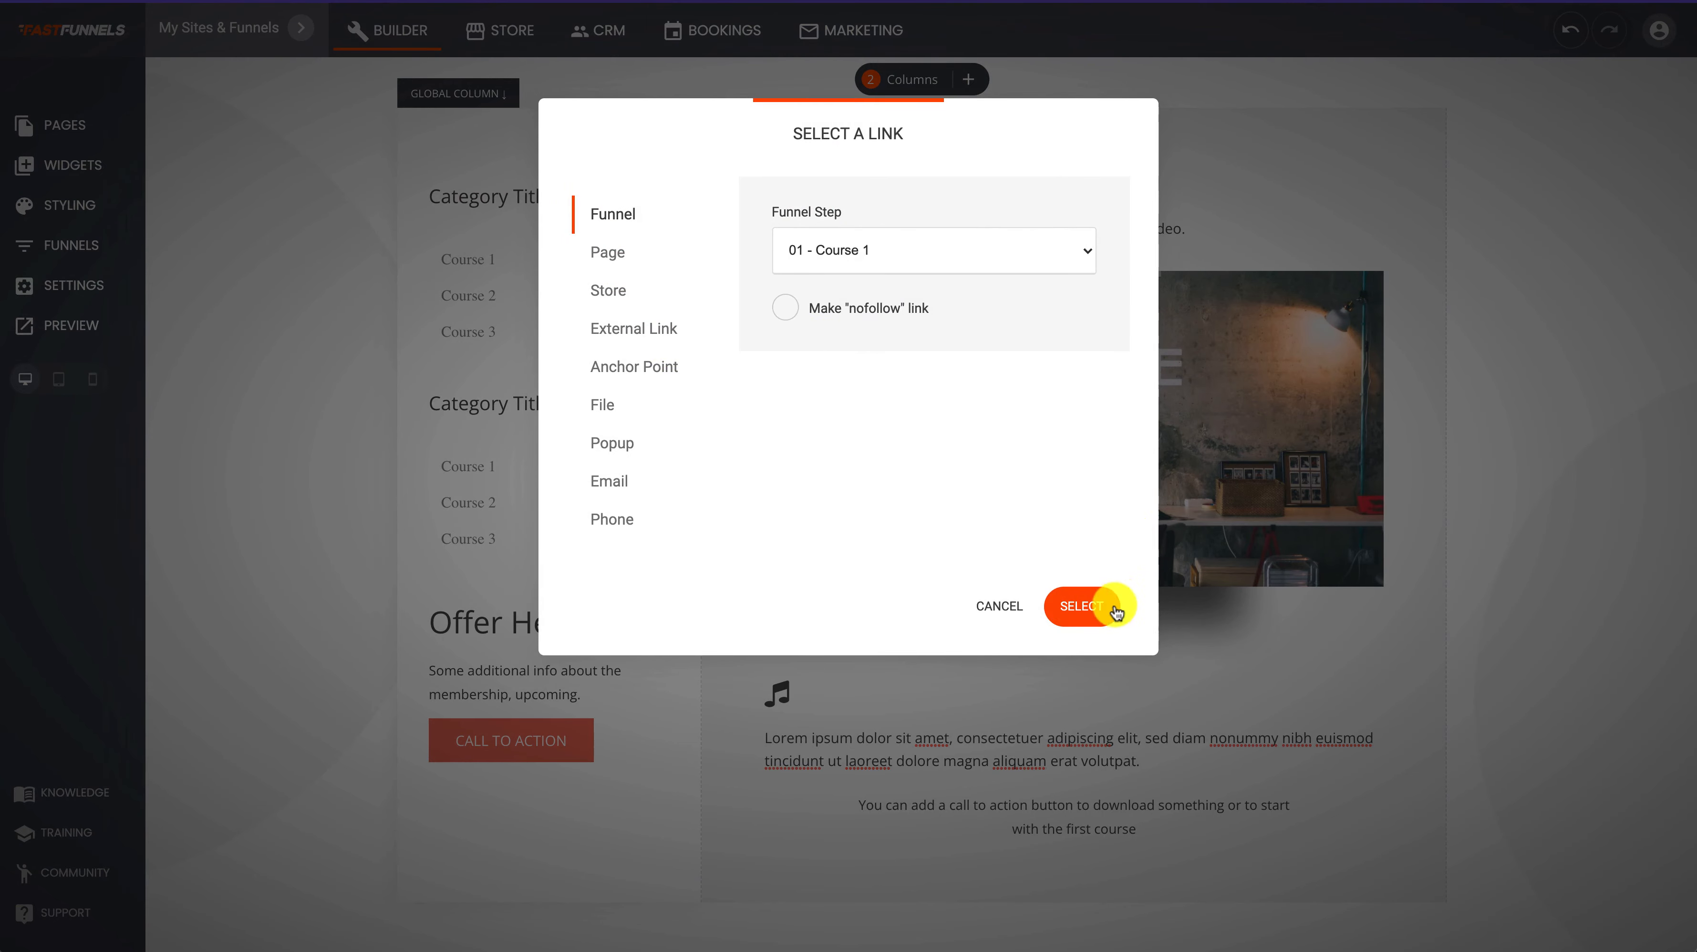
{"action": "left_click", "coordinate": [1100, 606]}
Link the Course 2 item of the same menu to the funnel step 01 - Course 2
{"action": "mouse_move", "coordinate": [873, 365]}
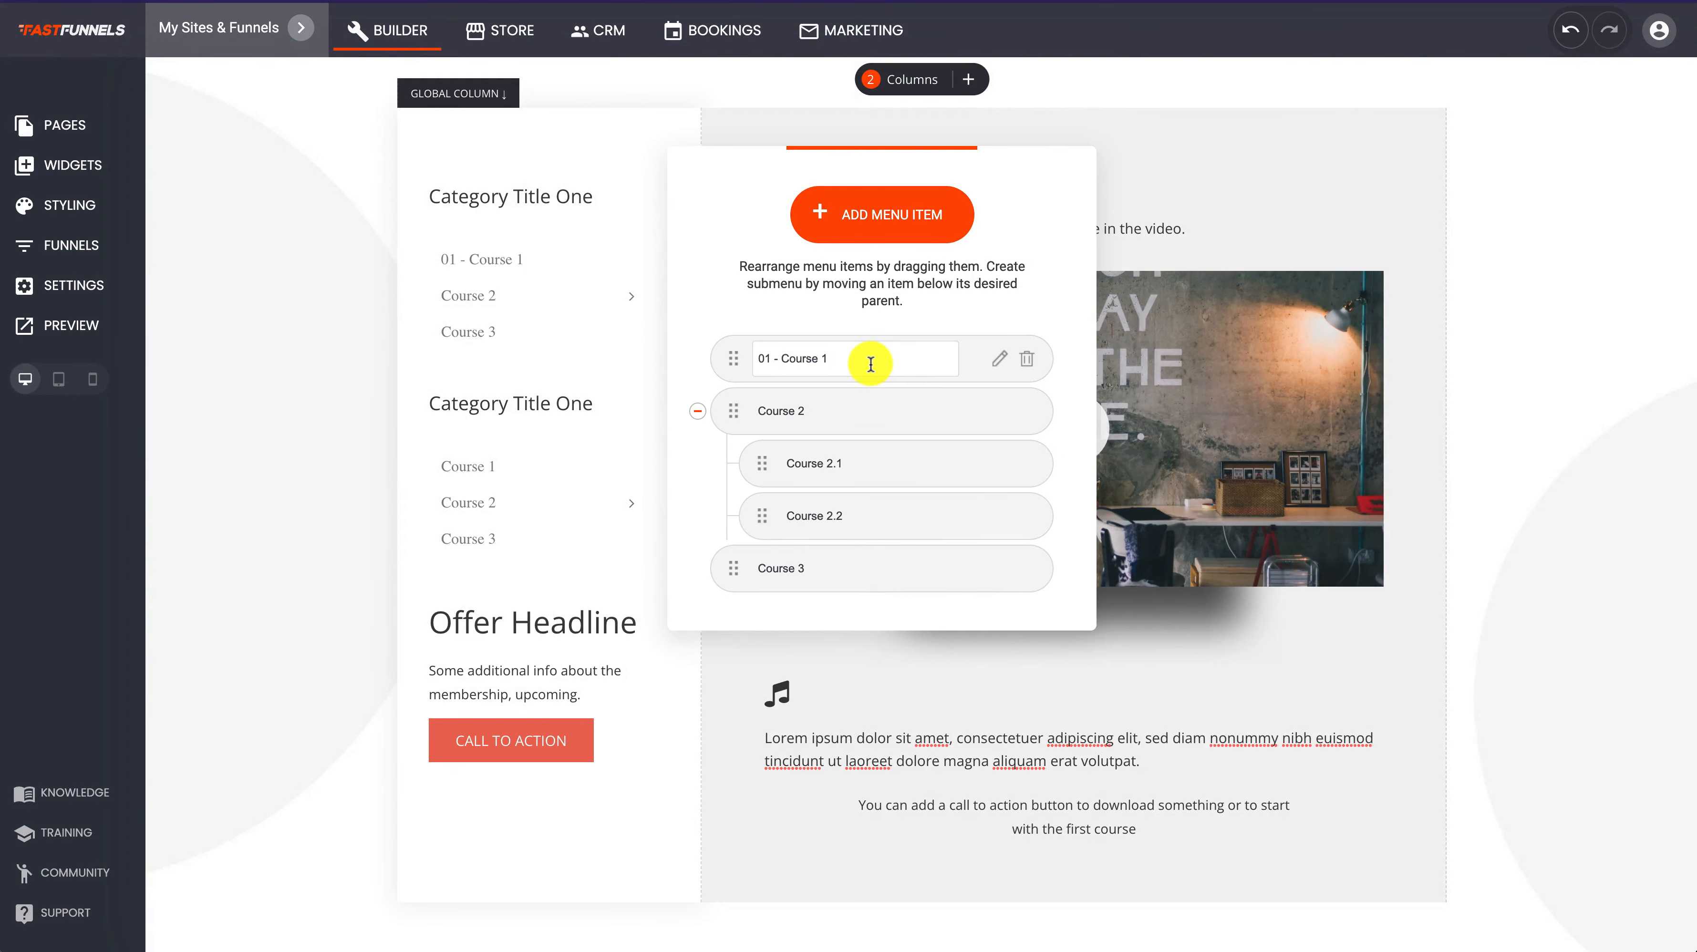
{"action": "left_click", "coordinate": [999, 414]}
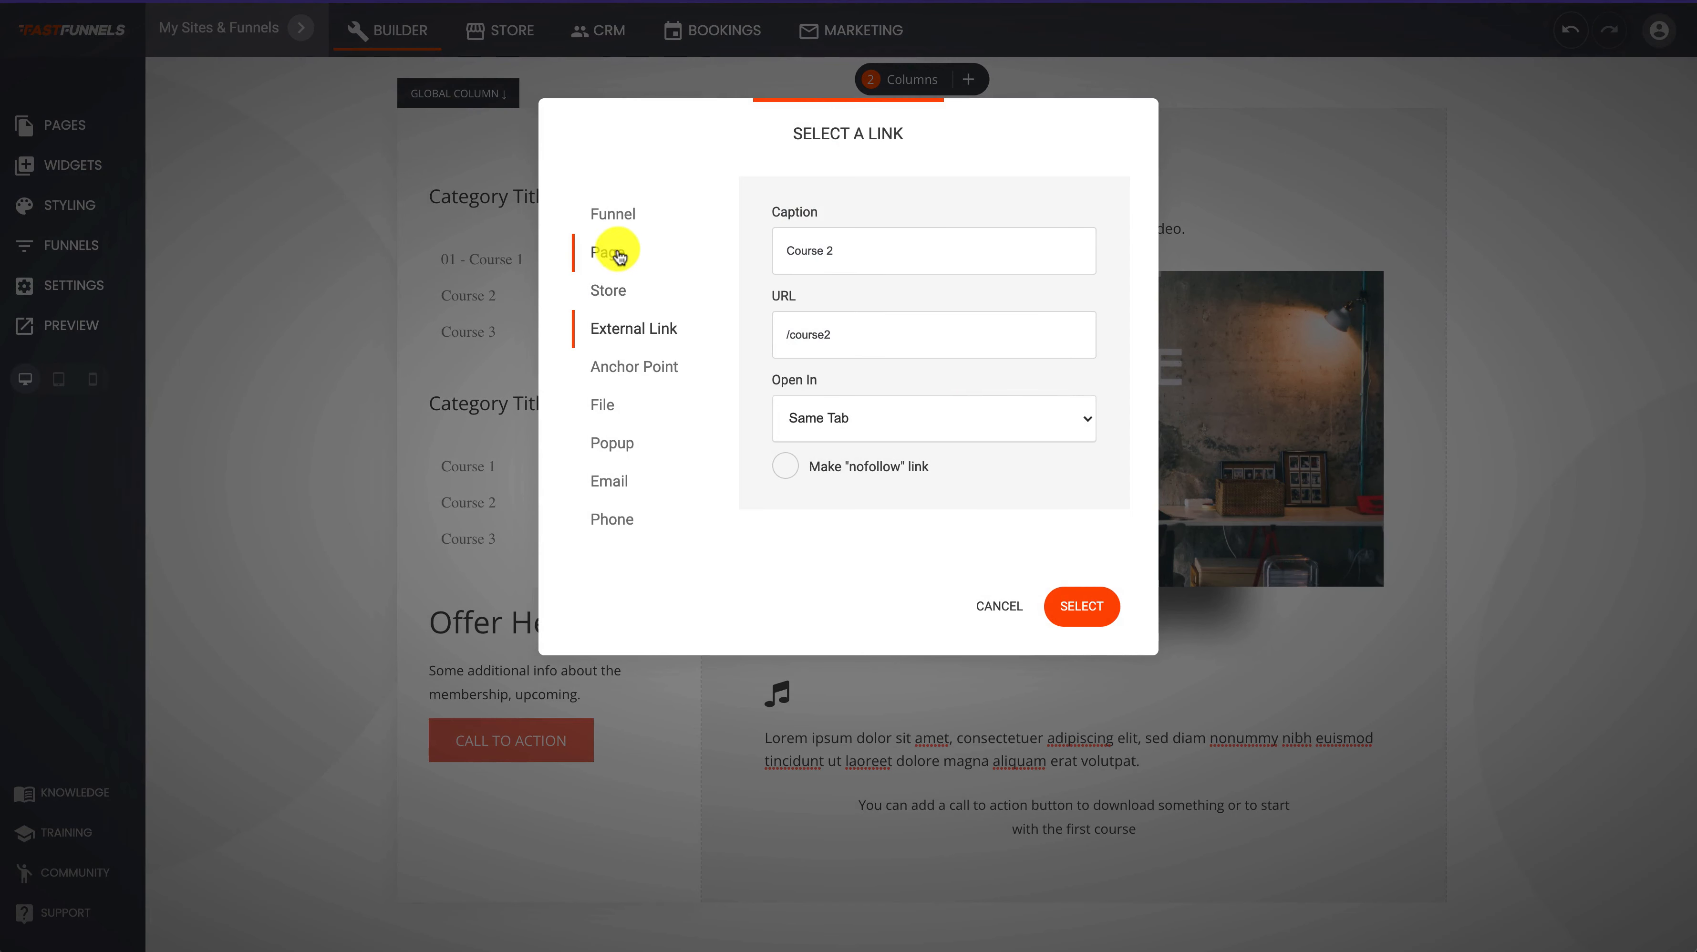
{"action": "left_click", "coordinate": [614, 219]}
{"action": "left_click", "coordinate": [854, 255]}
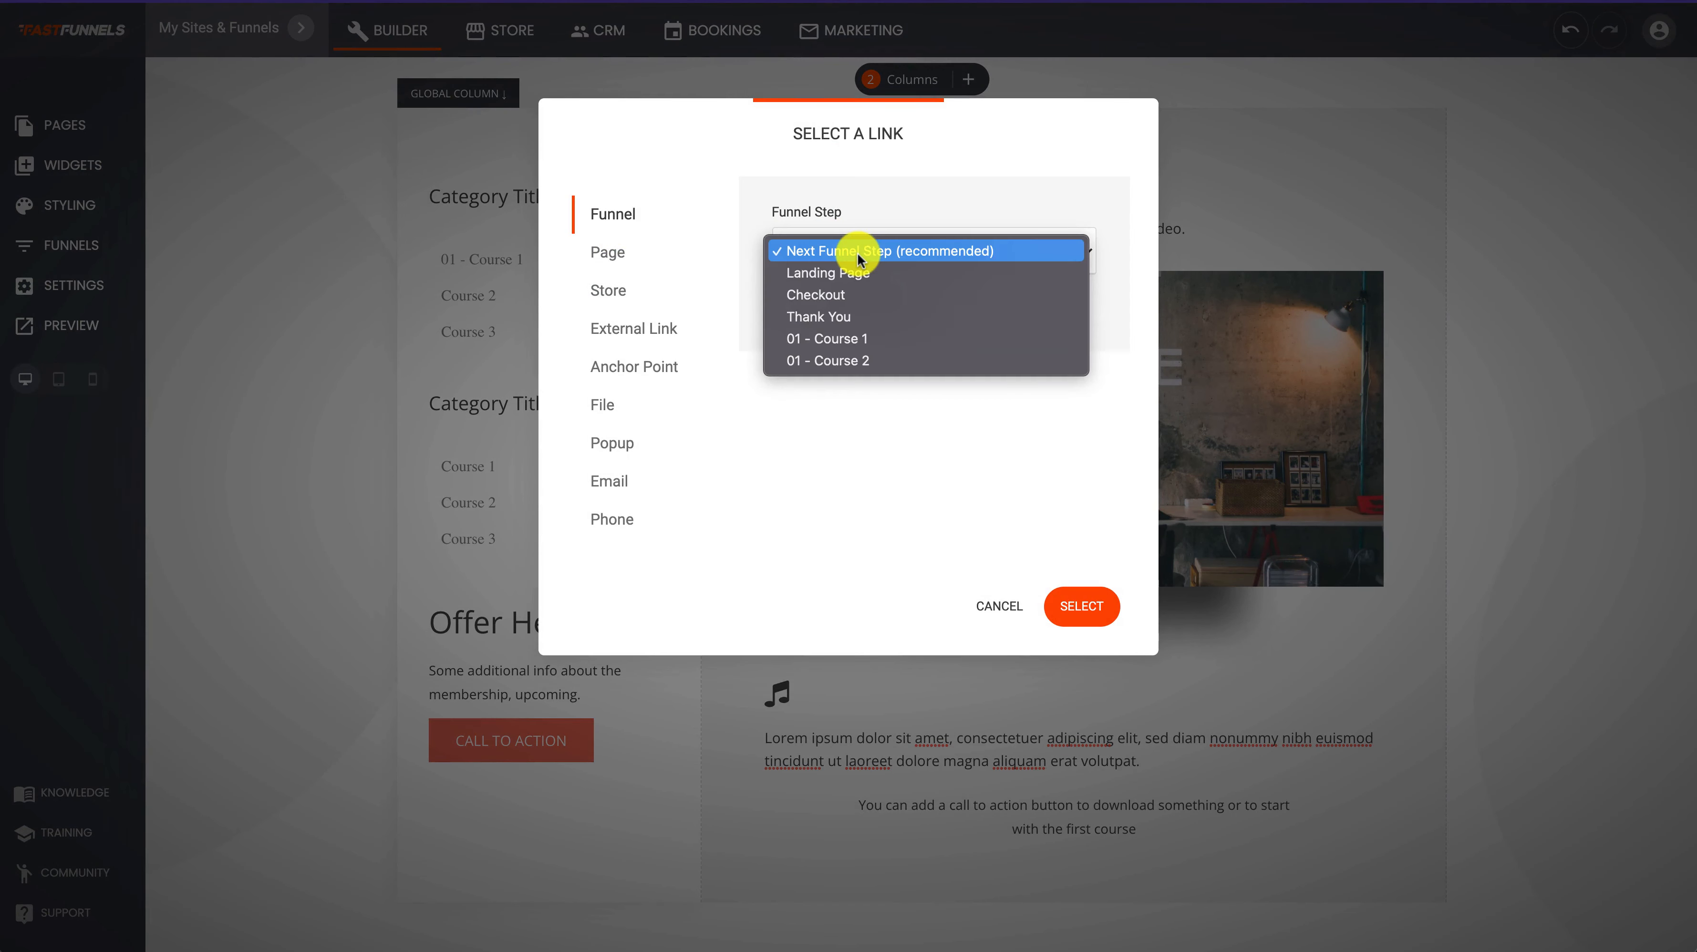
{"action": "left_click", "coordinate": [841, 365]}
{"action": "left_click", "coordinate": [1066, 603]}
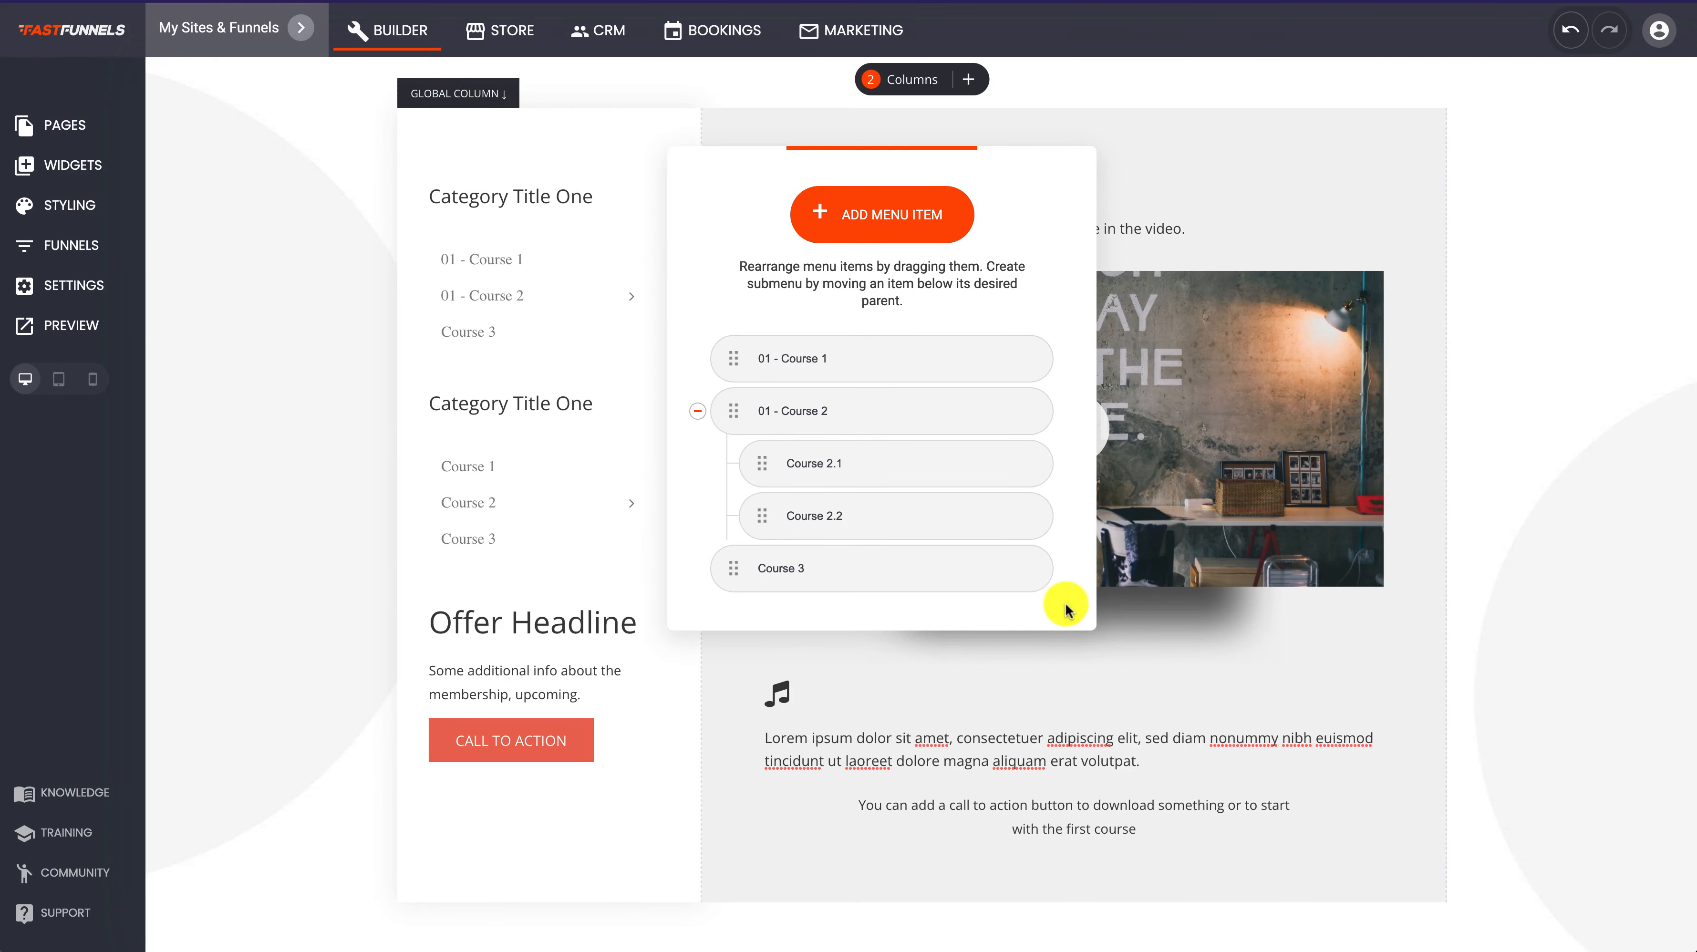
Remove the Course 2.1, Course 2.2 and Course 3 items from the first course menu and save the page
{"action": "left_click", "coordinate": [1027, 467]}
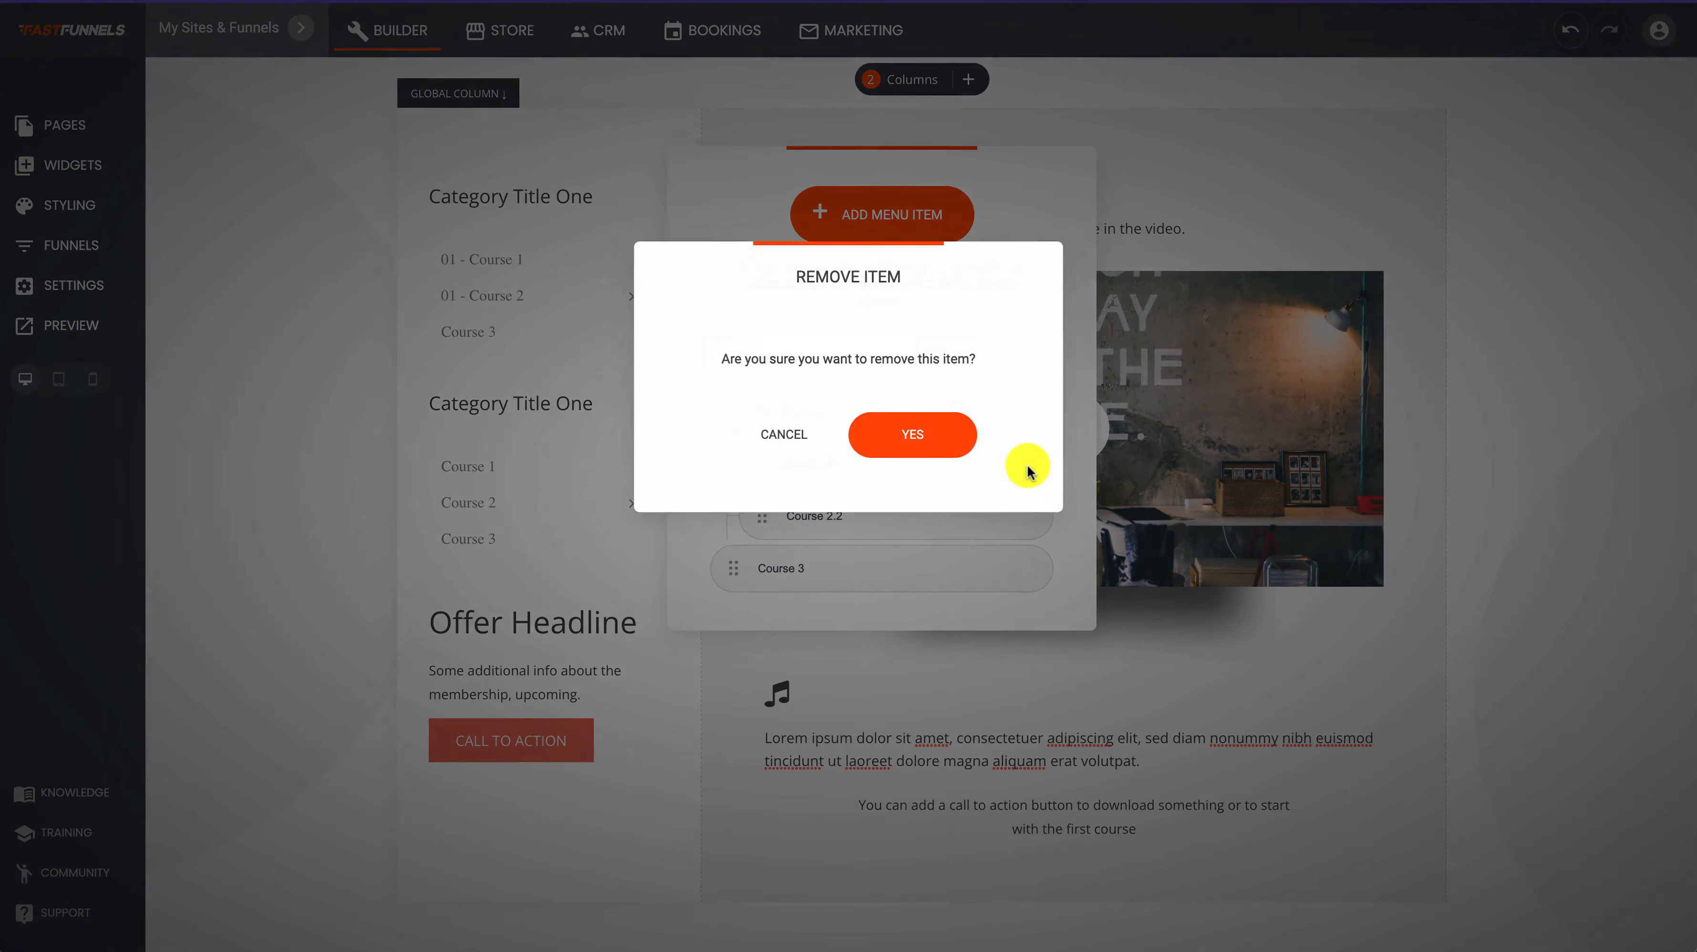
{"action": "left_click", "coordinate": [947, 431]}
{"action": "left_click", "coordinate": [1035, 470]}
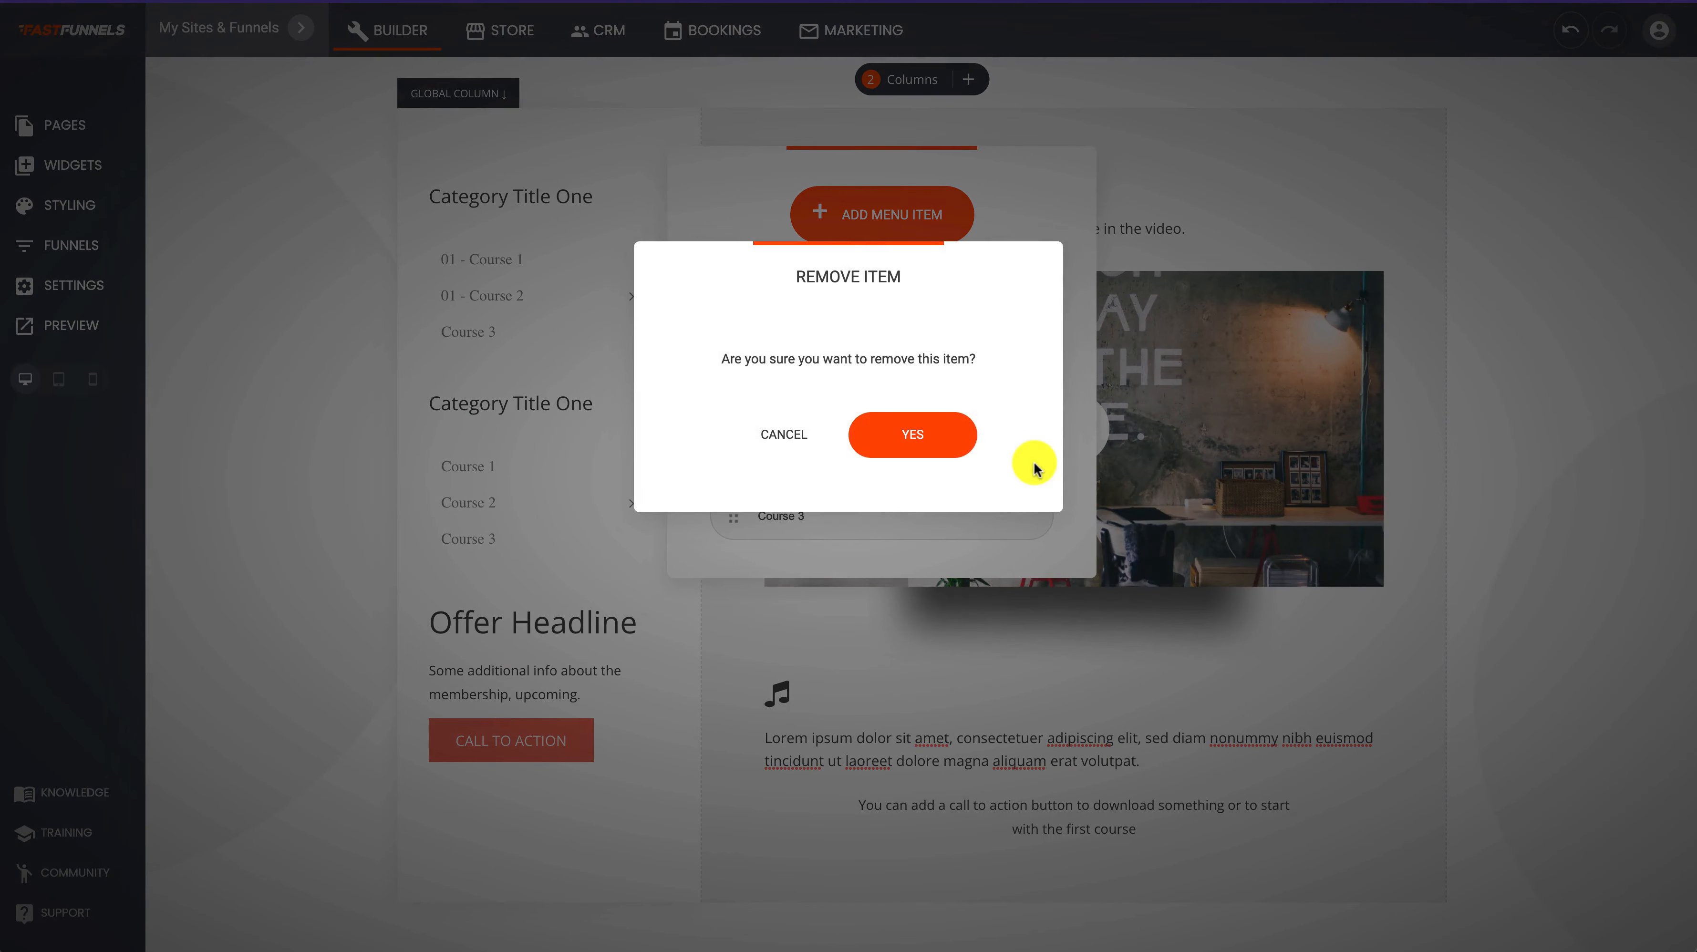
{"action": "left_click", "coordinate": [920, 434]}
{"action": "left_click", "coordinate": [1023, 467]}
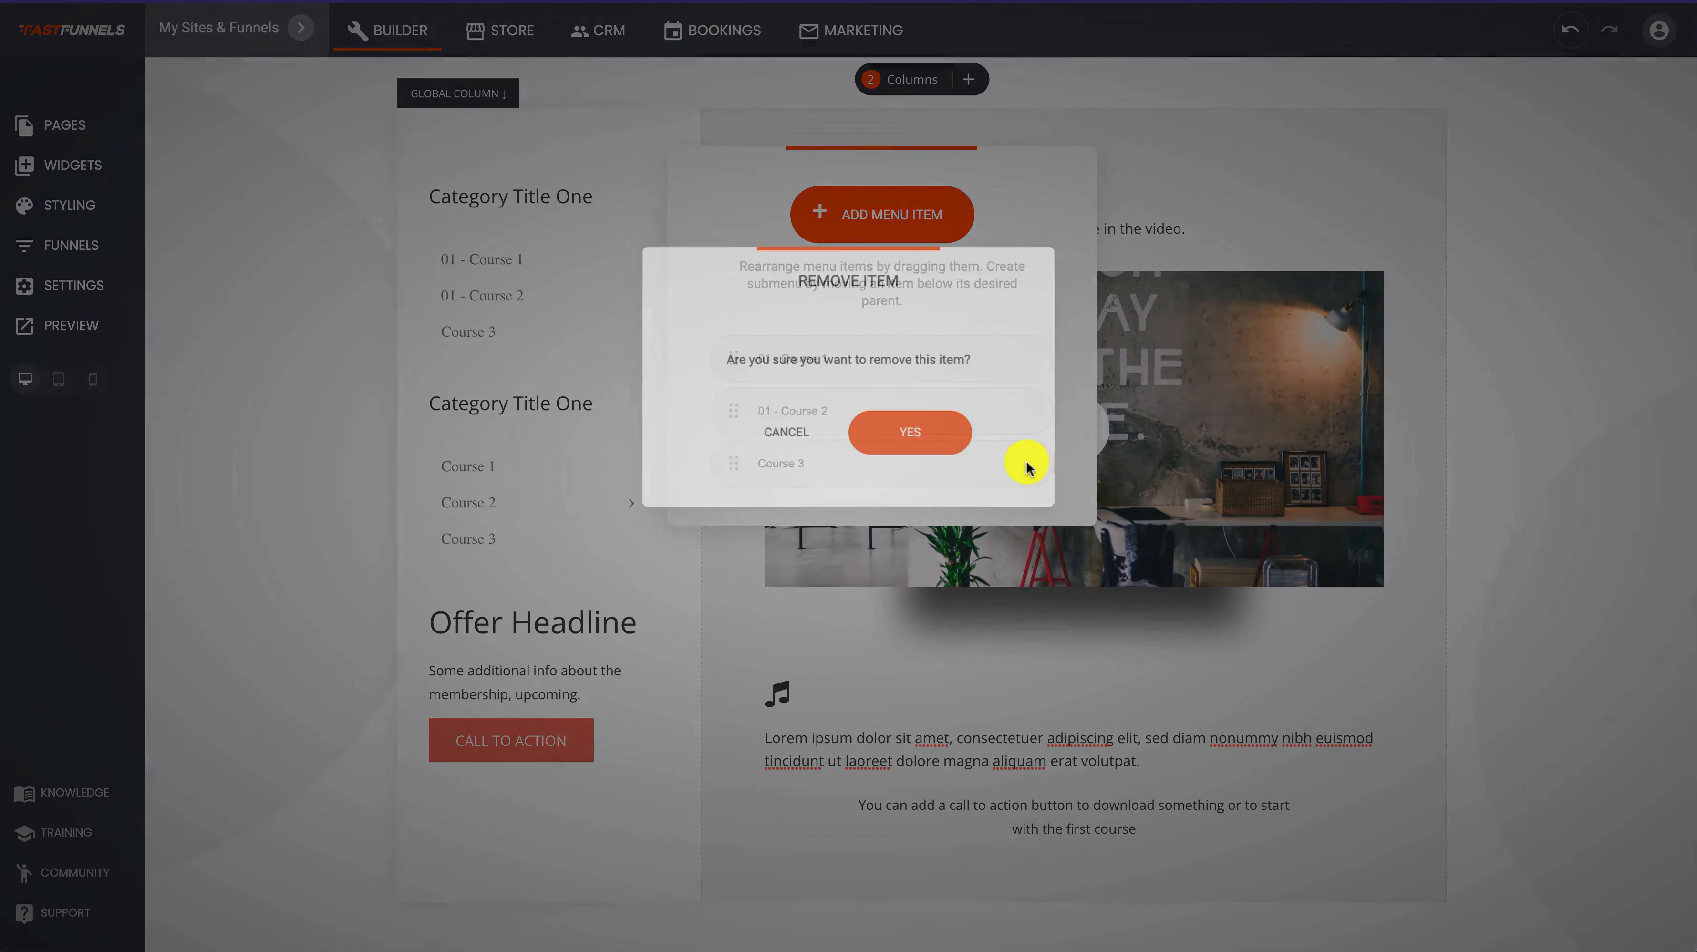
{"action": "left_click", "coordinate": [918, 433]}
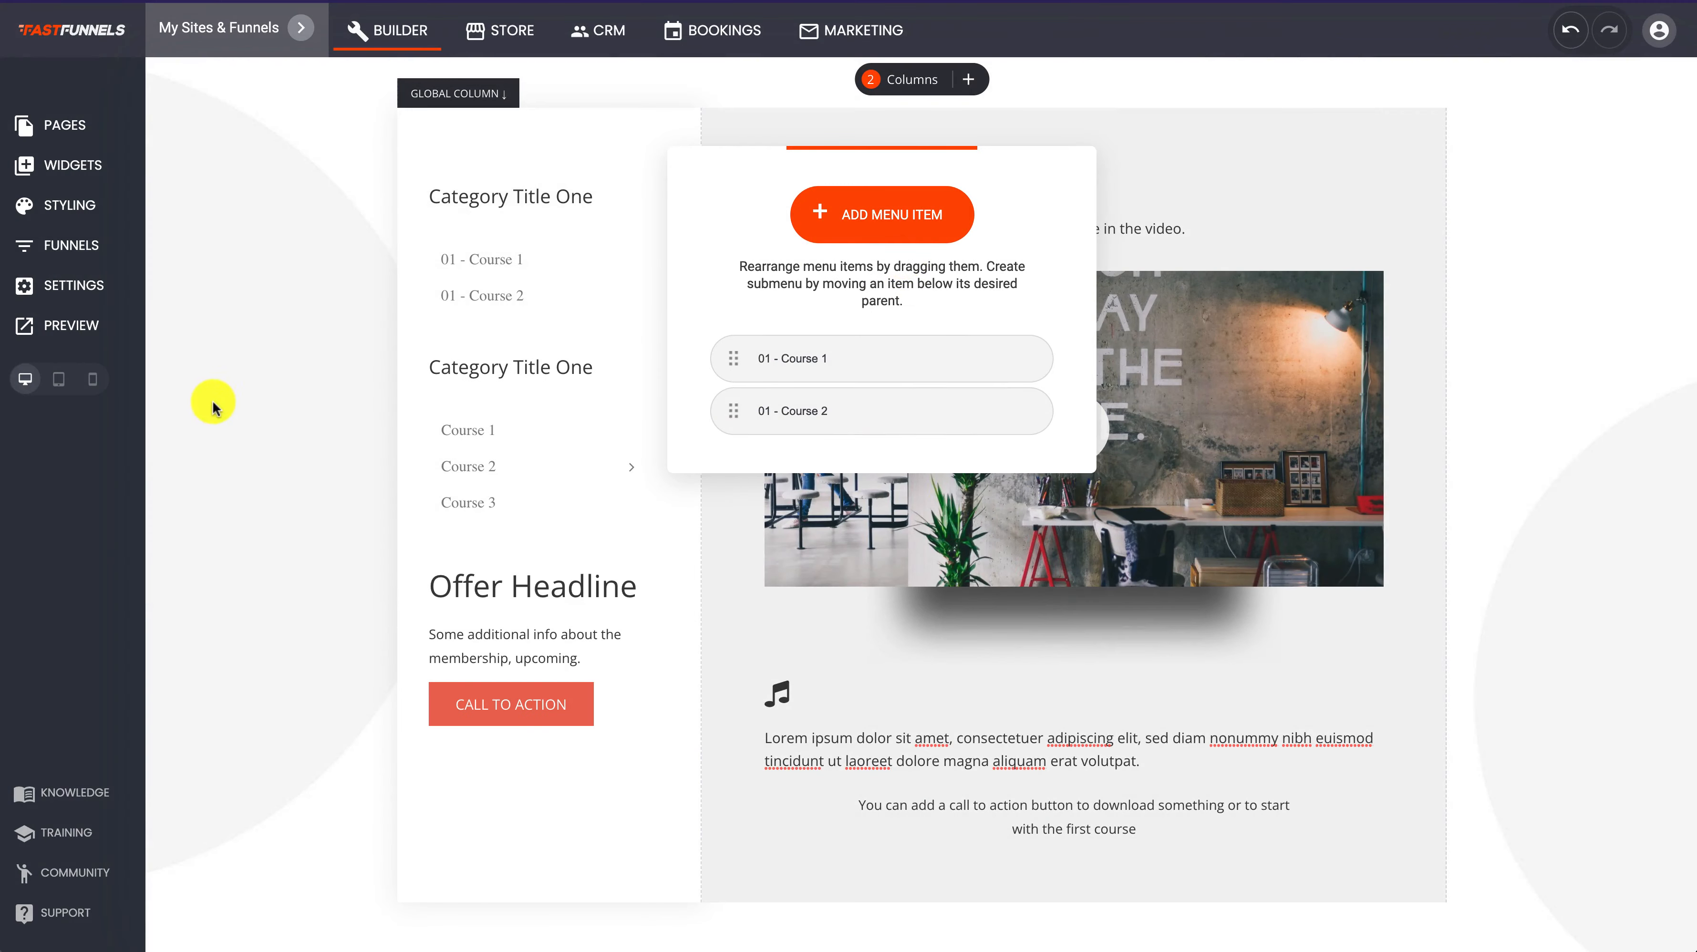
{"action": "left_click", "coordinate": [265, 367]}
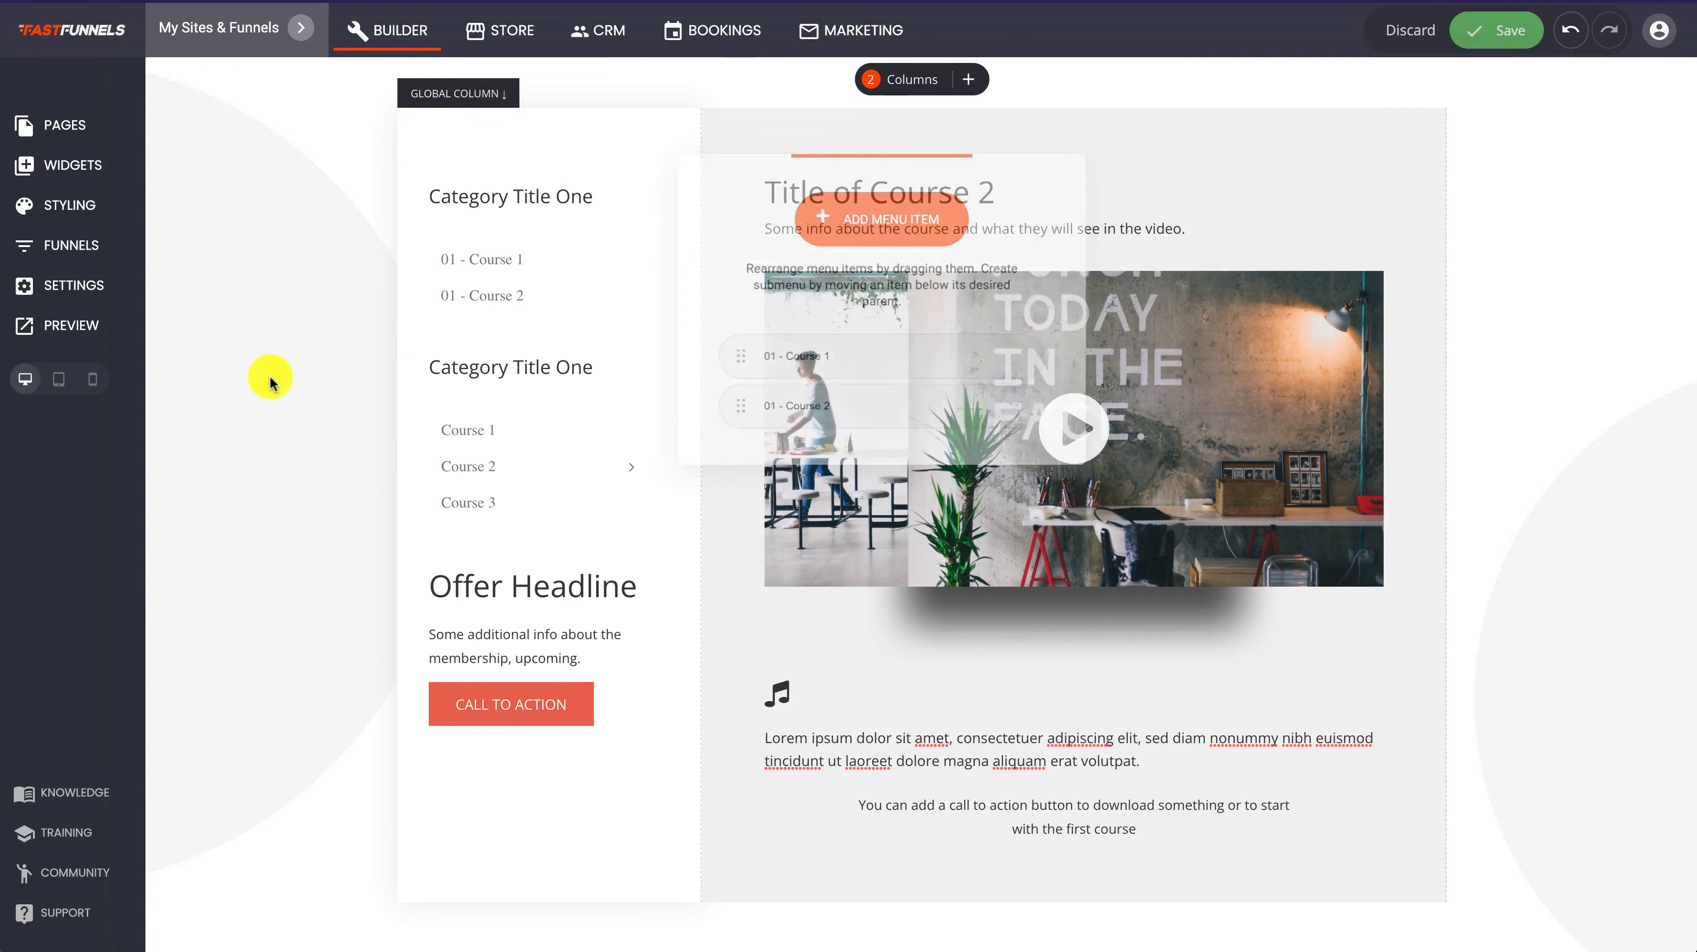
{"action": "left_click", "coordinate": [1474, 33]}
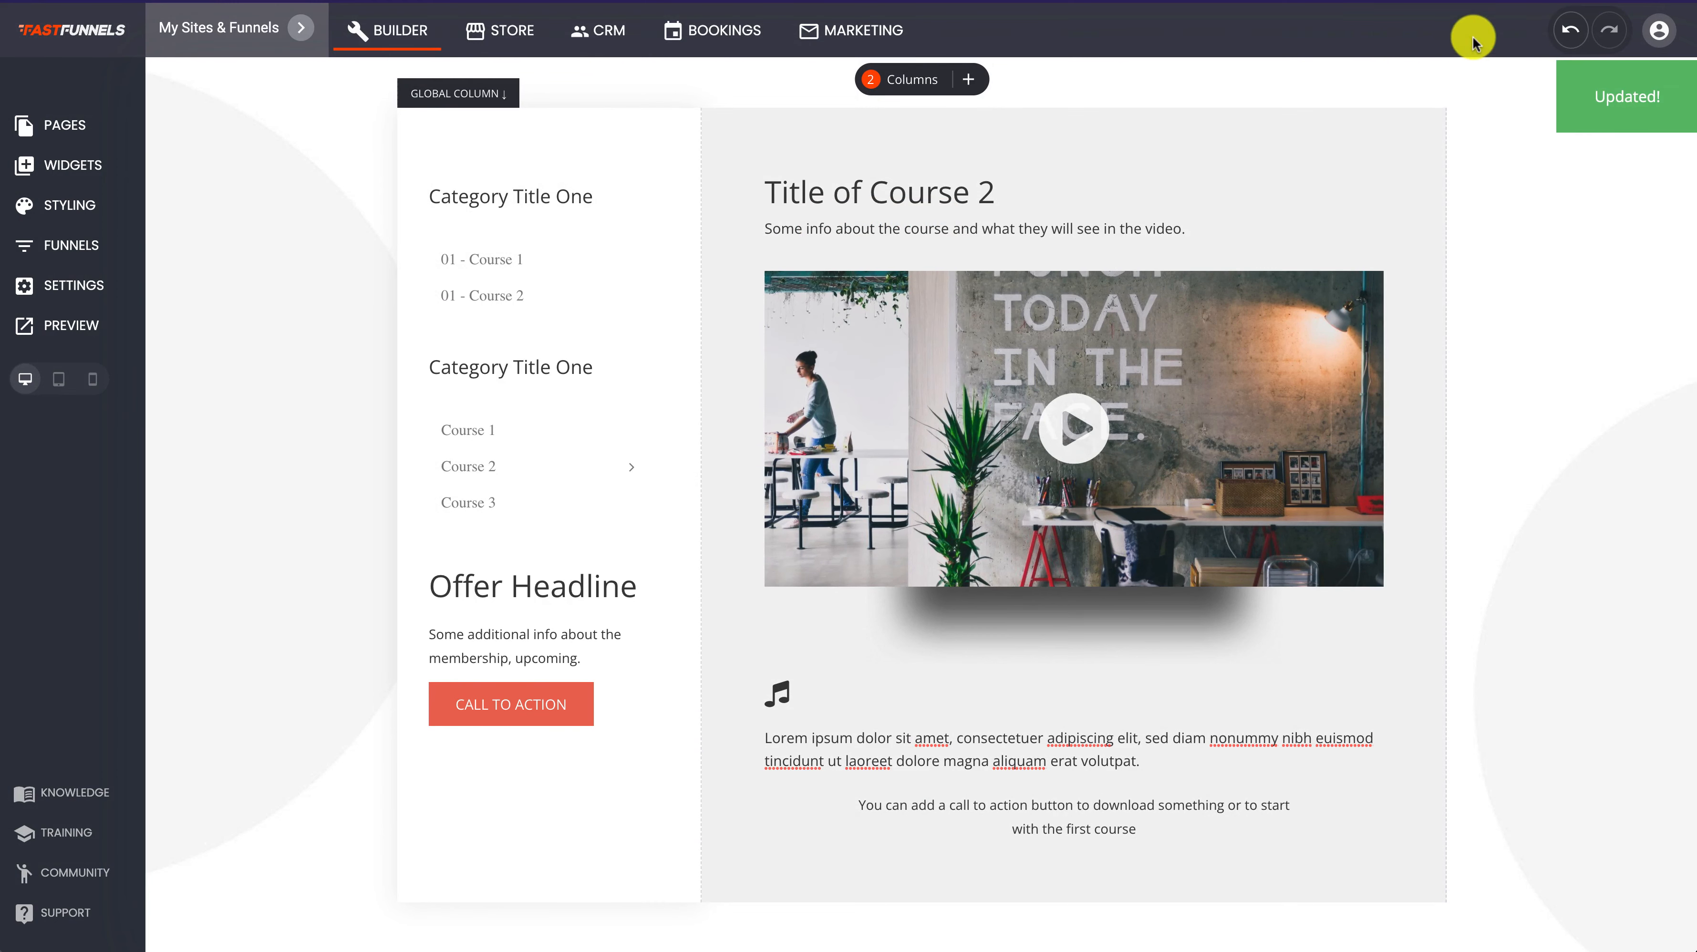
Preview the page and test the 01 - Course 1 and 01 - Course 2 menu links by switching between both courses
{"action": "left_click", "coordinate": [65, 324]}
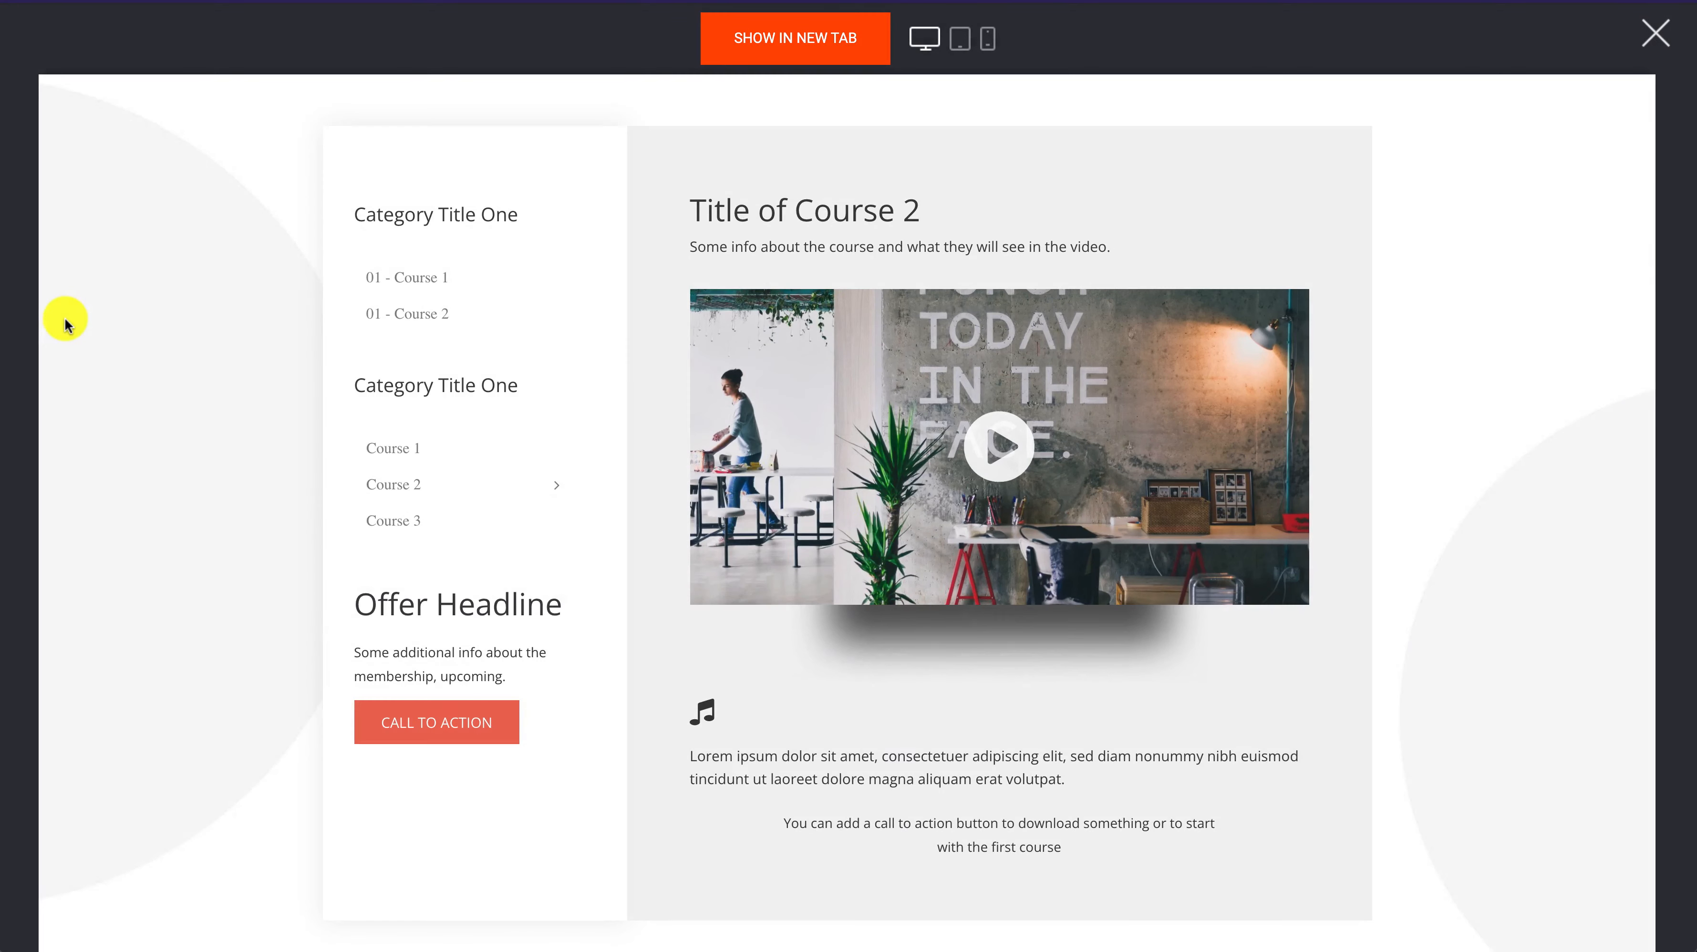
{"action": "left_click", "coordinate": [427, 320]}
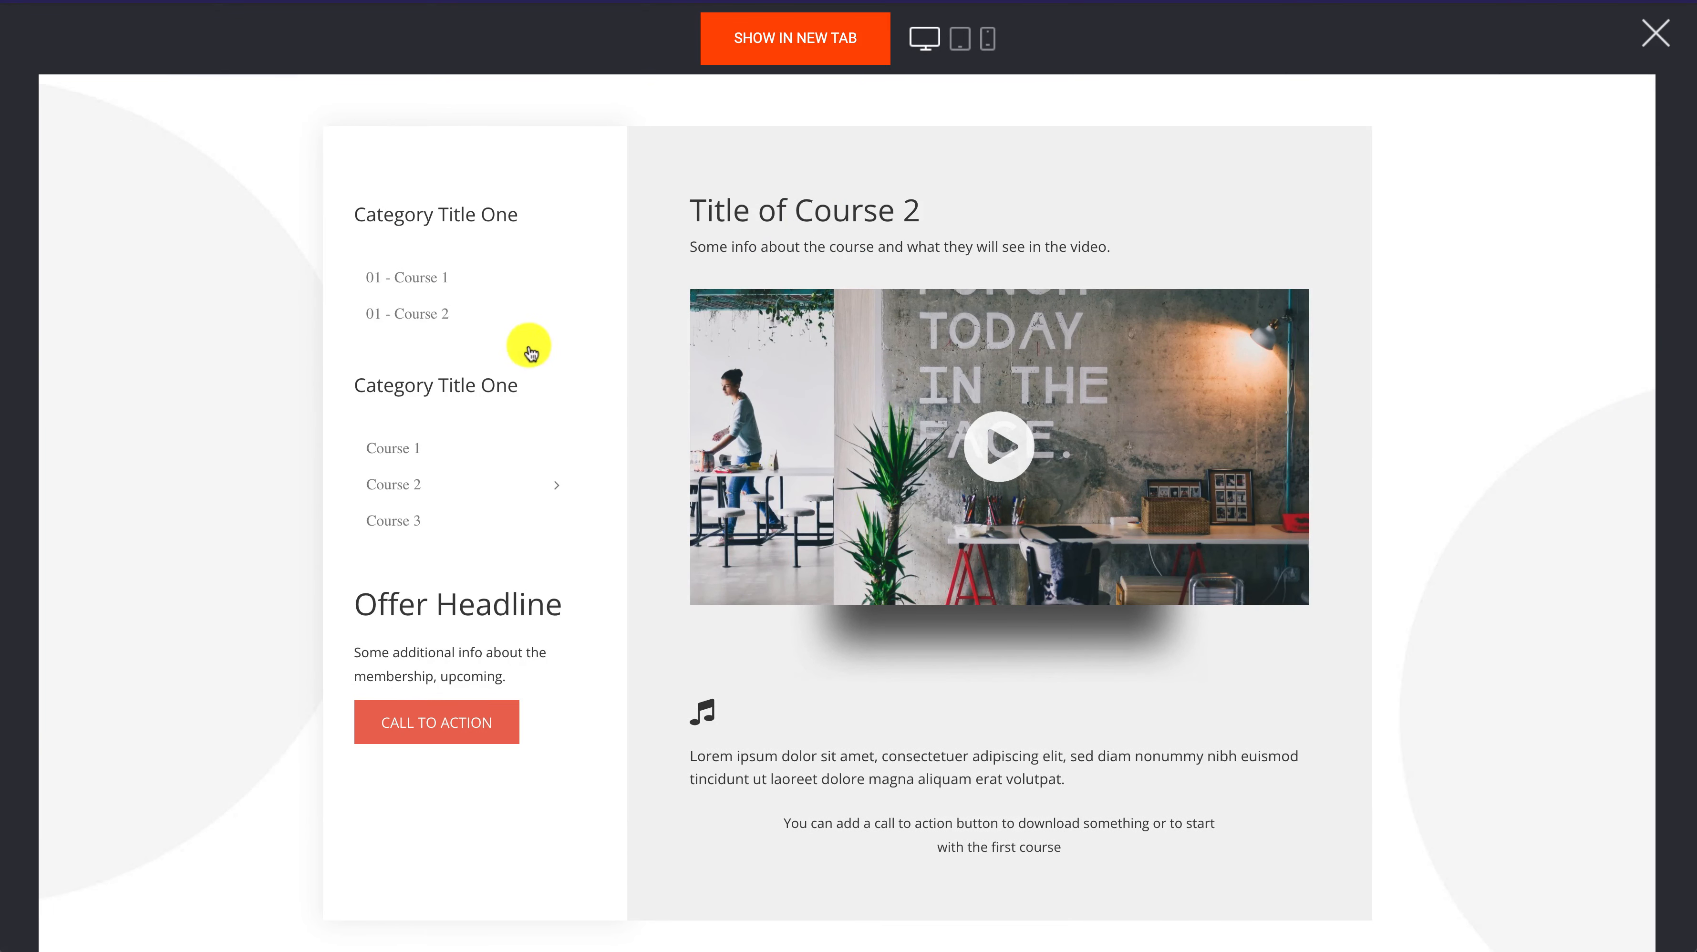
{"action": "left_click", "coordinate": [437, 287]}
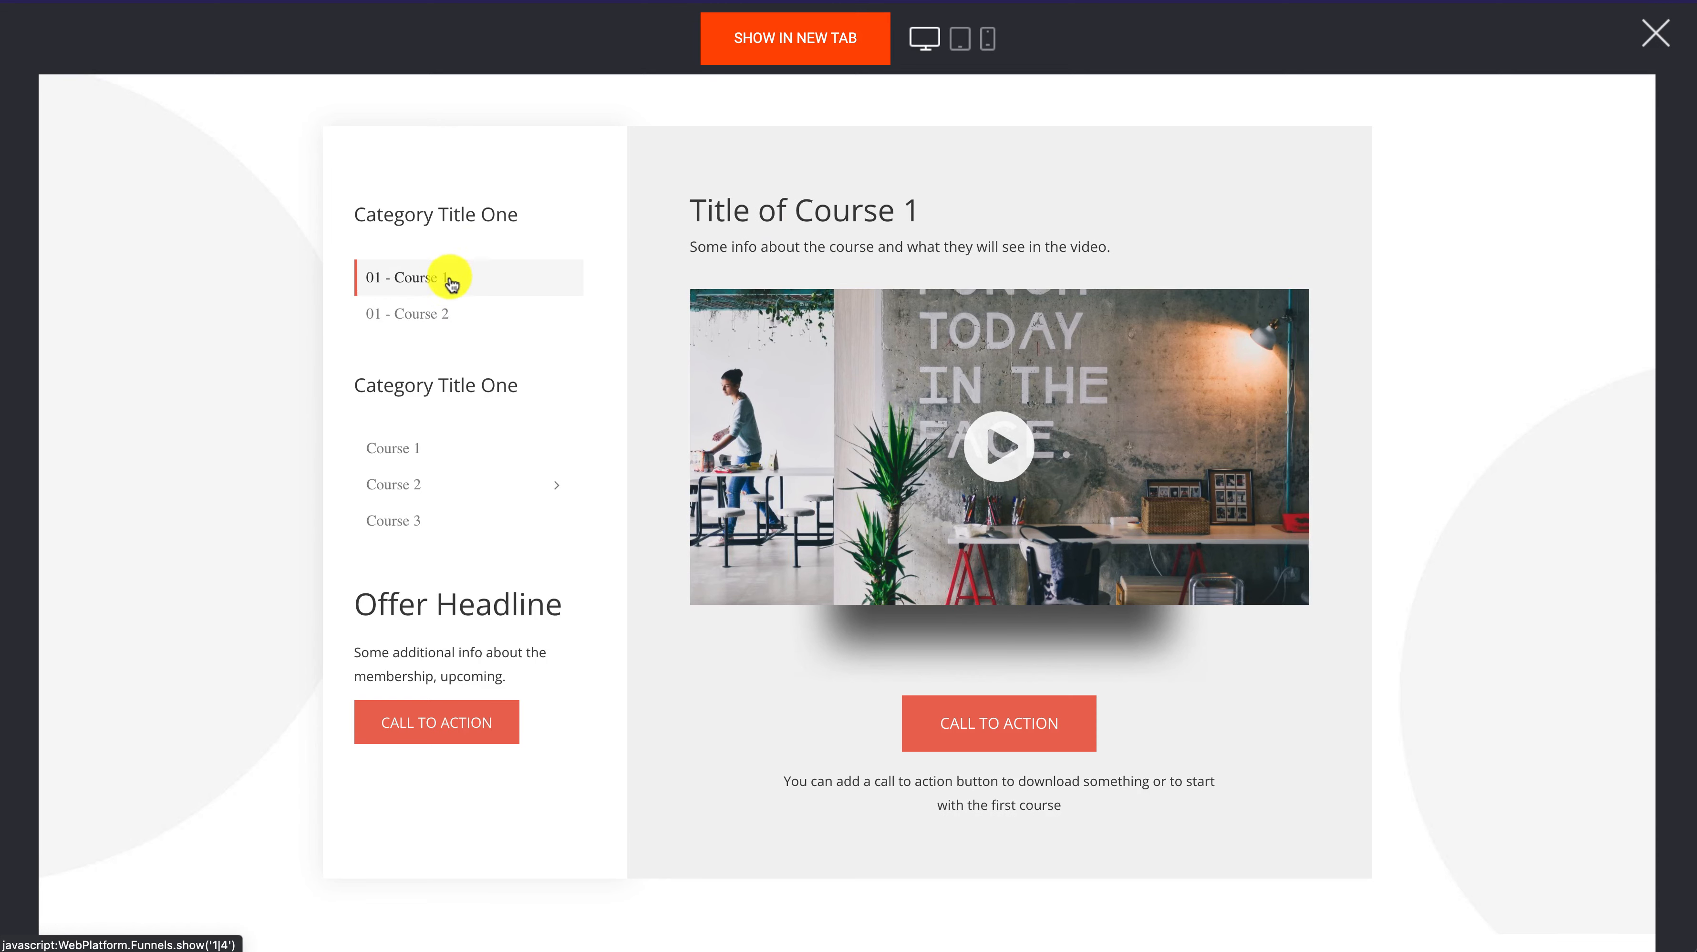
{"action": "left_click", "coordinate": [428, 312]}
{"action": "left_click", "coordinate": [432, 282]}
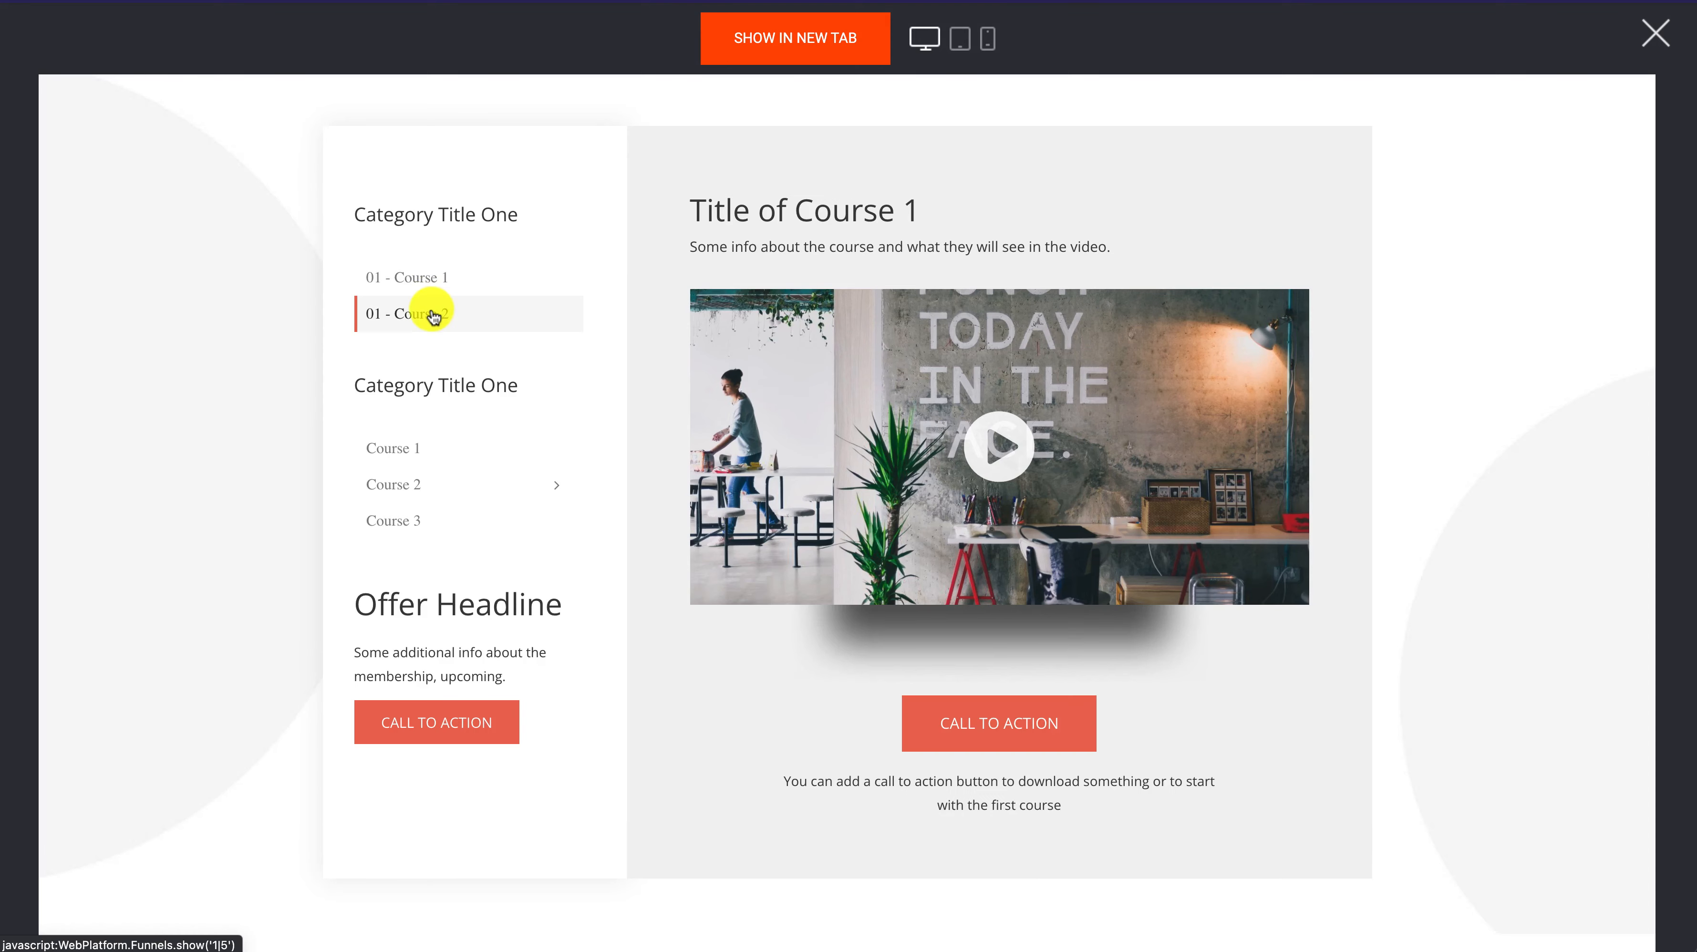
{"action": "left_click", "coordinate": [426, 317]}
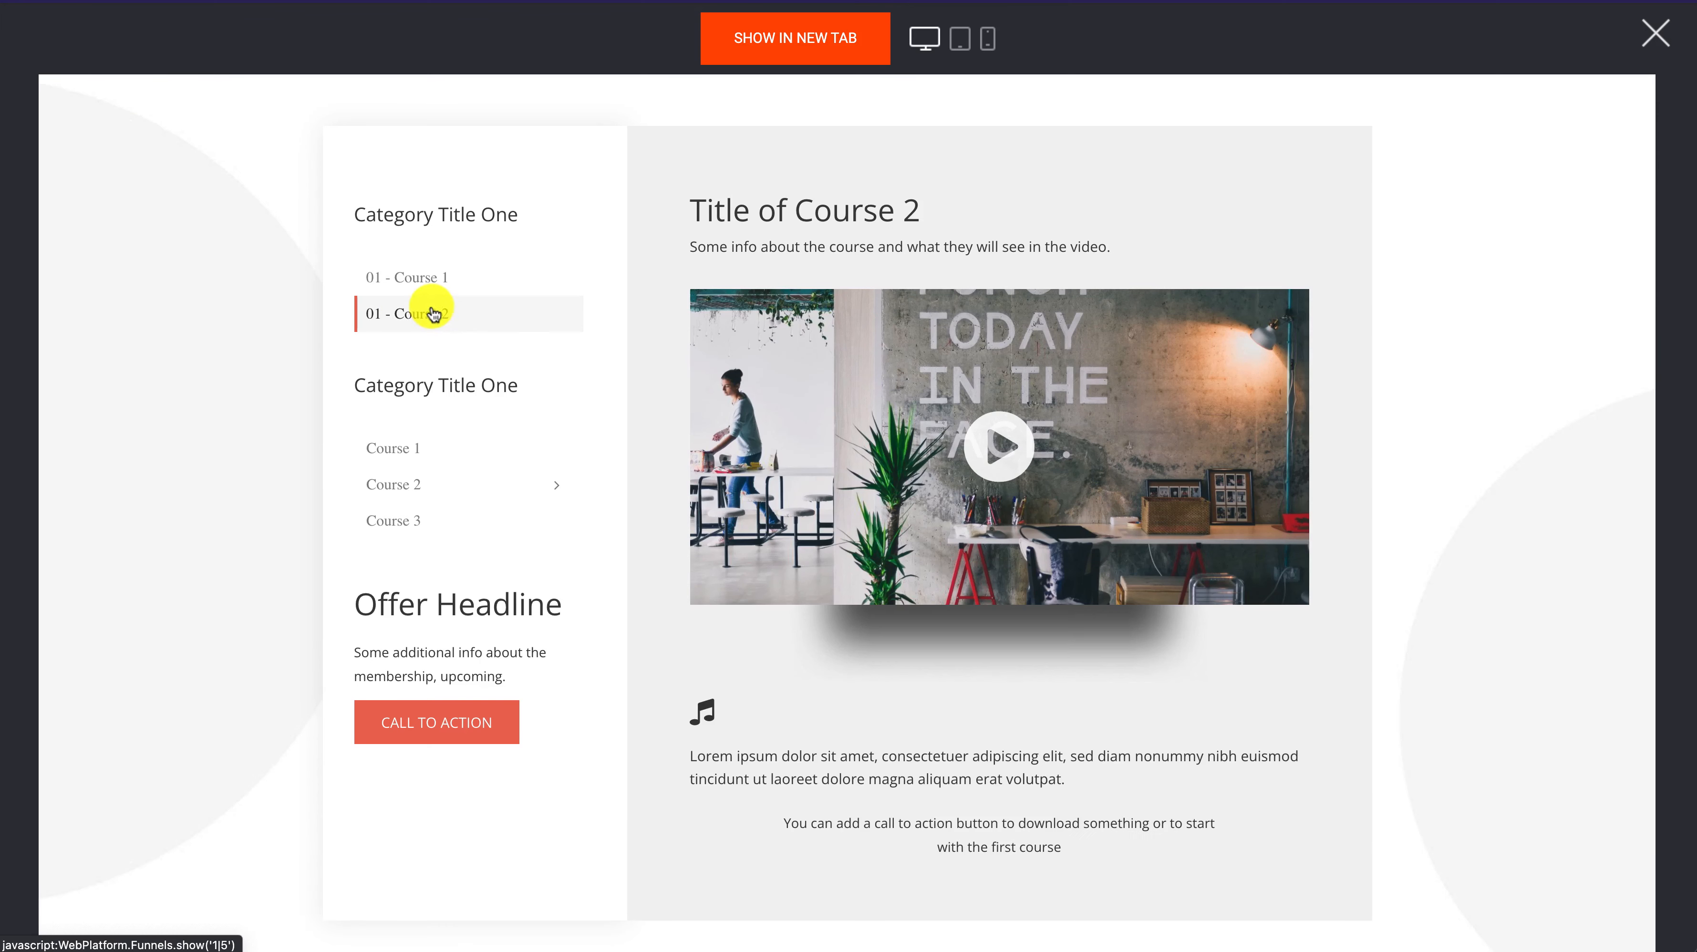
{"action": "left_click", "coordinate": [427, 283]}
{"action": "left_click", "coordinate": [429, 322]}
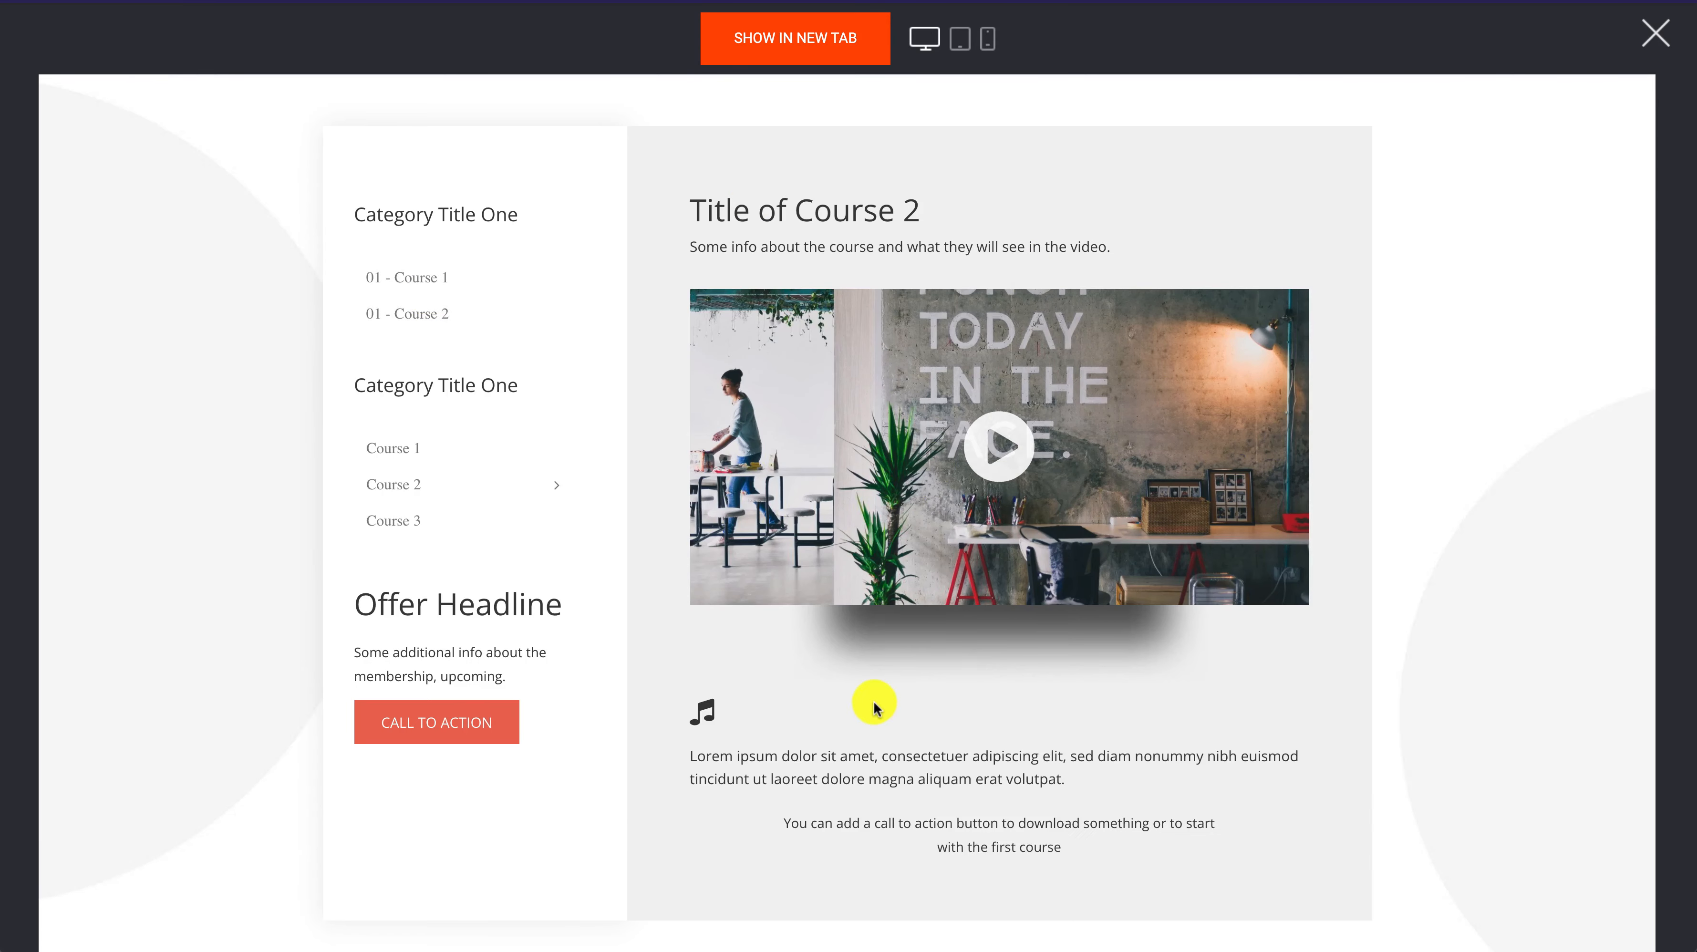
{"action": "left_click", "coordinate": [445, 283]}
{"action": "left_click", "coordinate": [449, 322]}
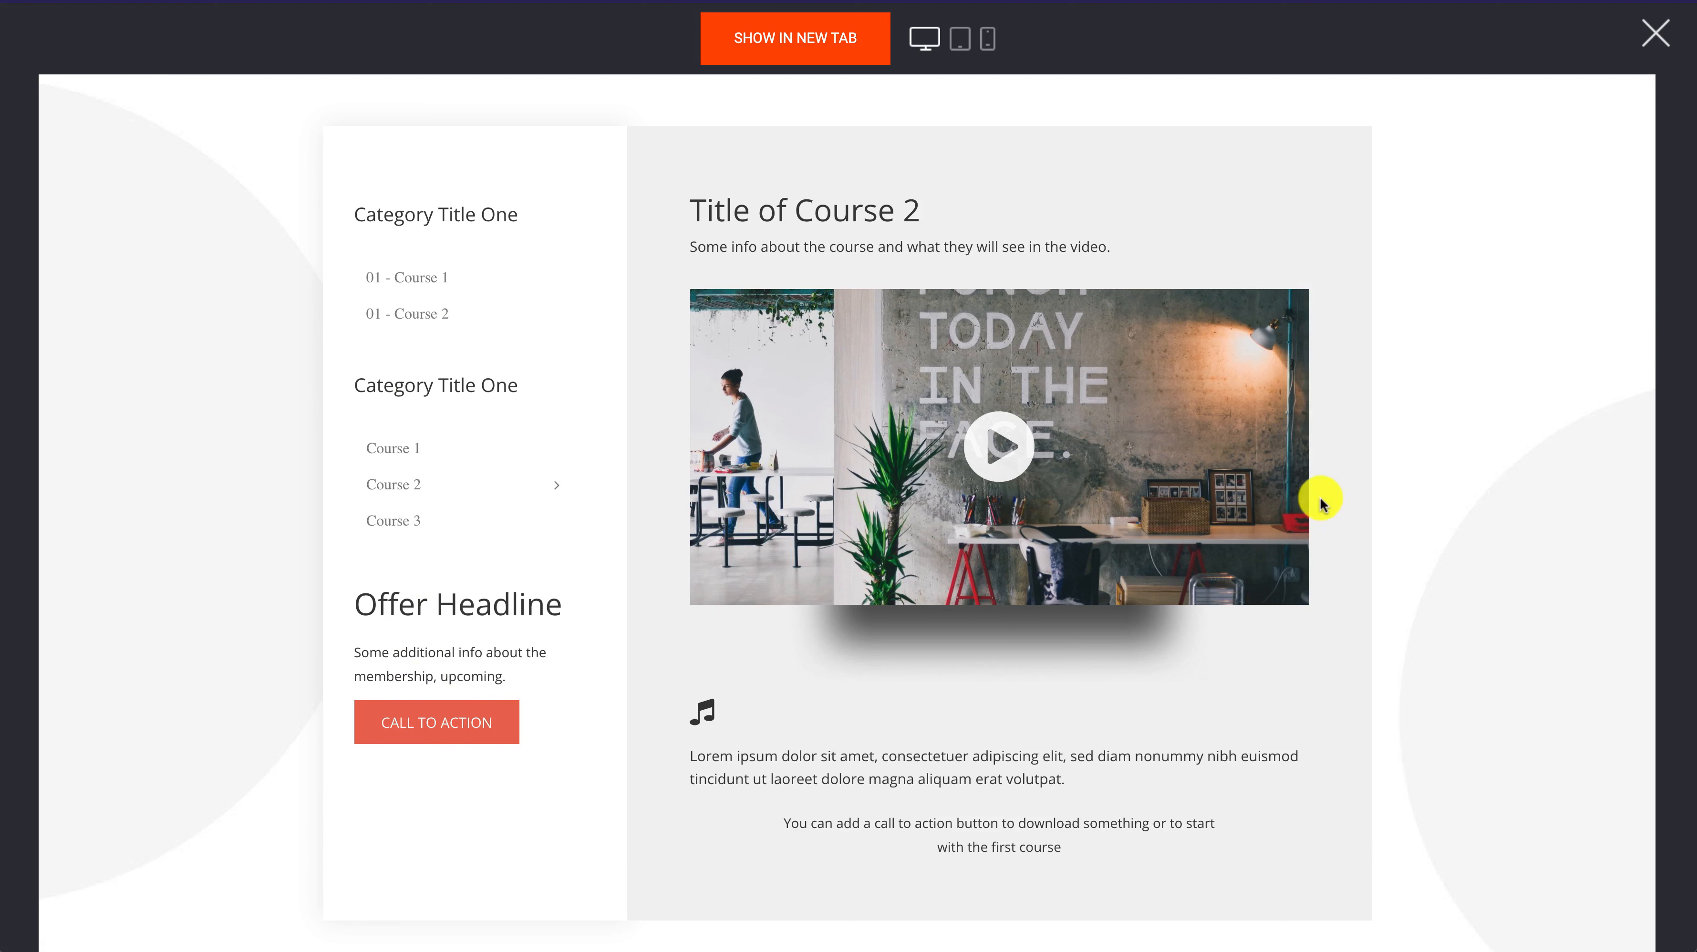
{"action": "left_click", "coordinate": [1664, 43]}
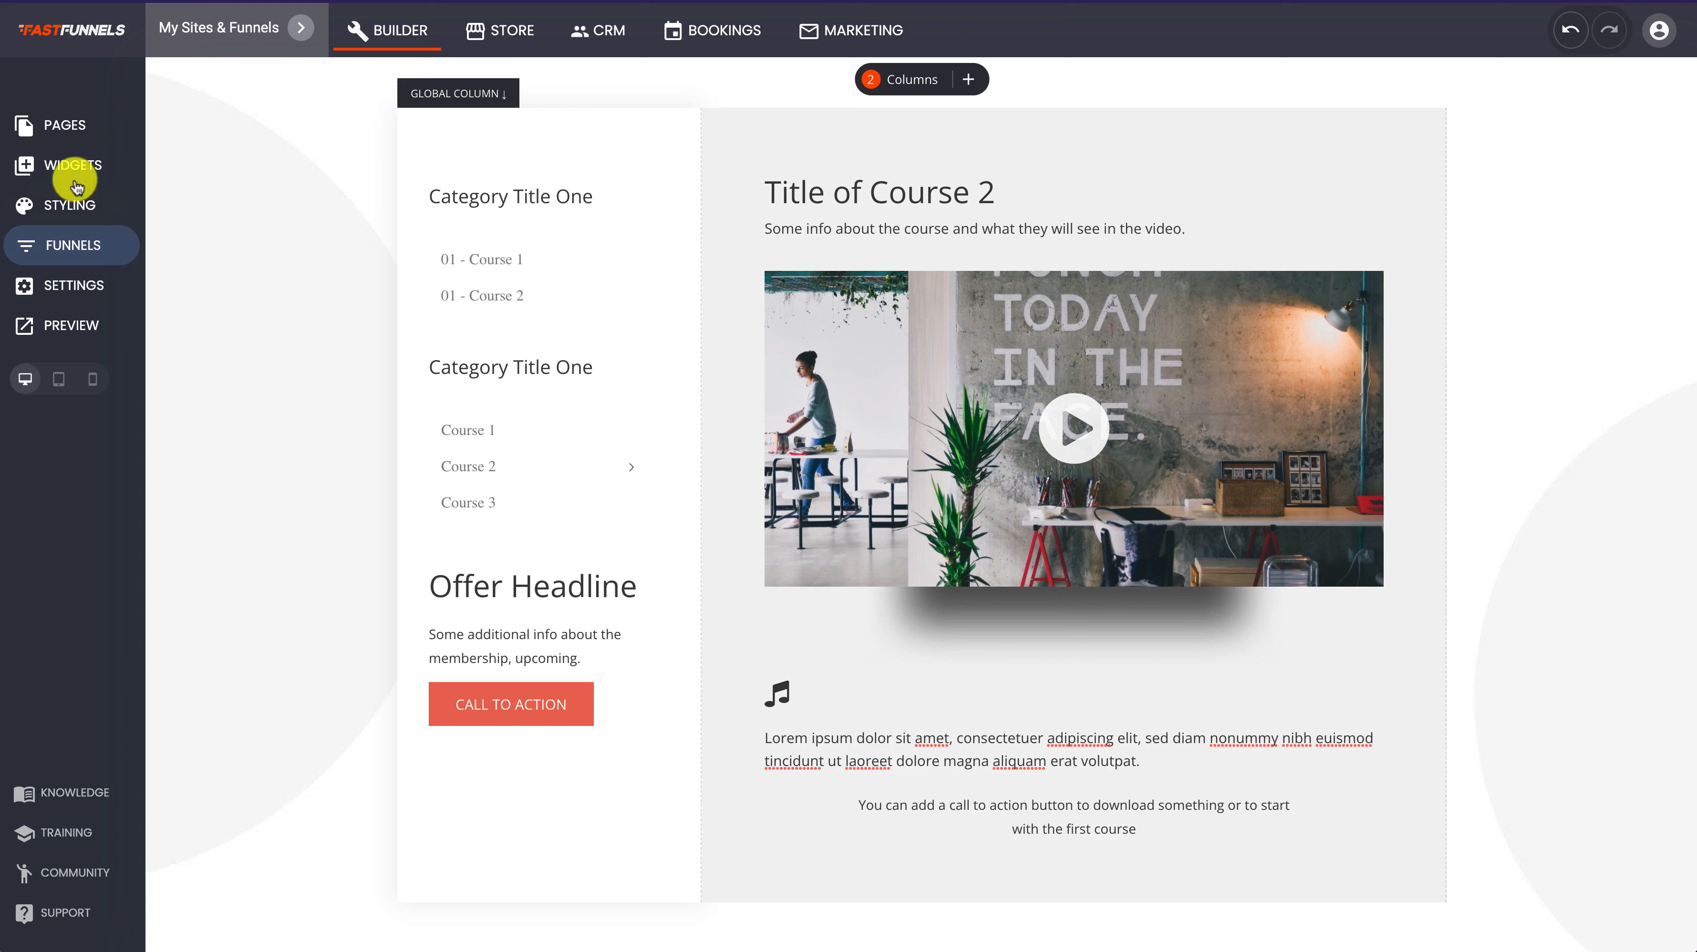
Set the page access of 01 - Course 1 to Members Only and save the page settings without choosing a member group
{"action": "left_click", "coordinate": [60, 124]}
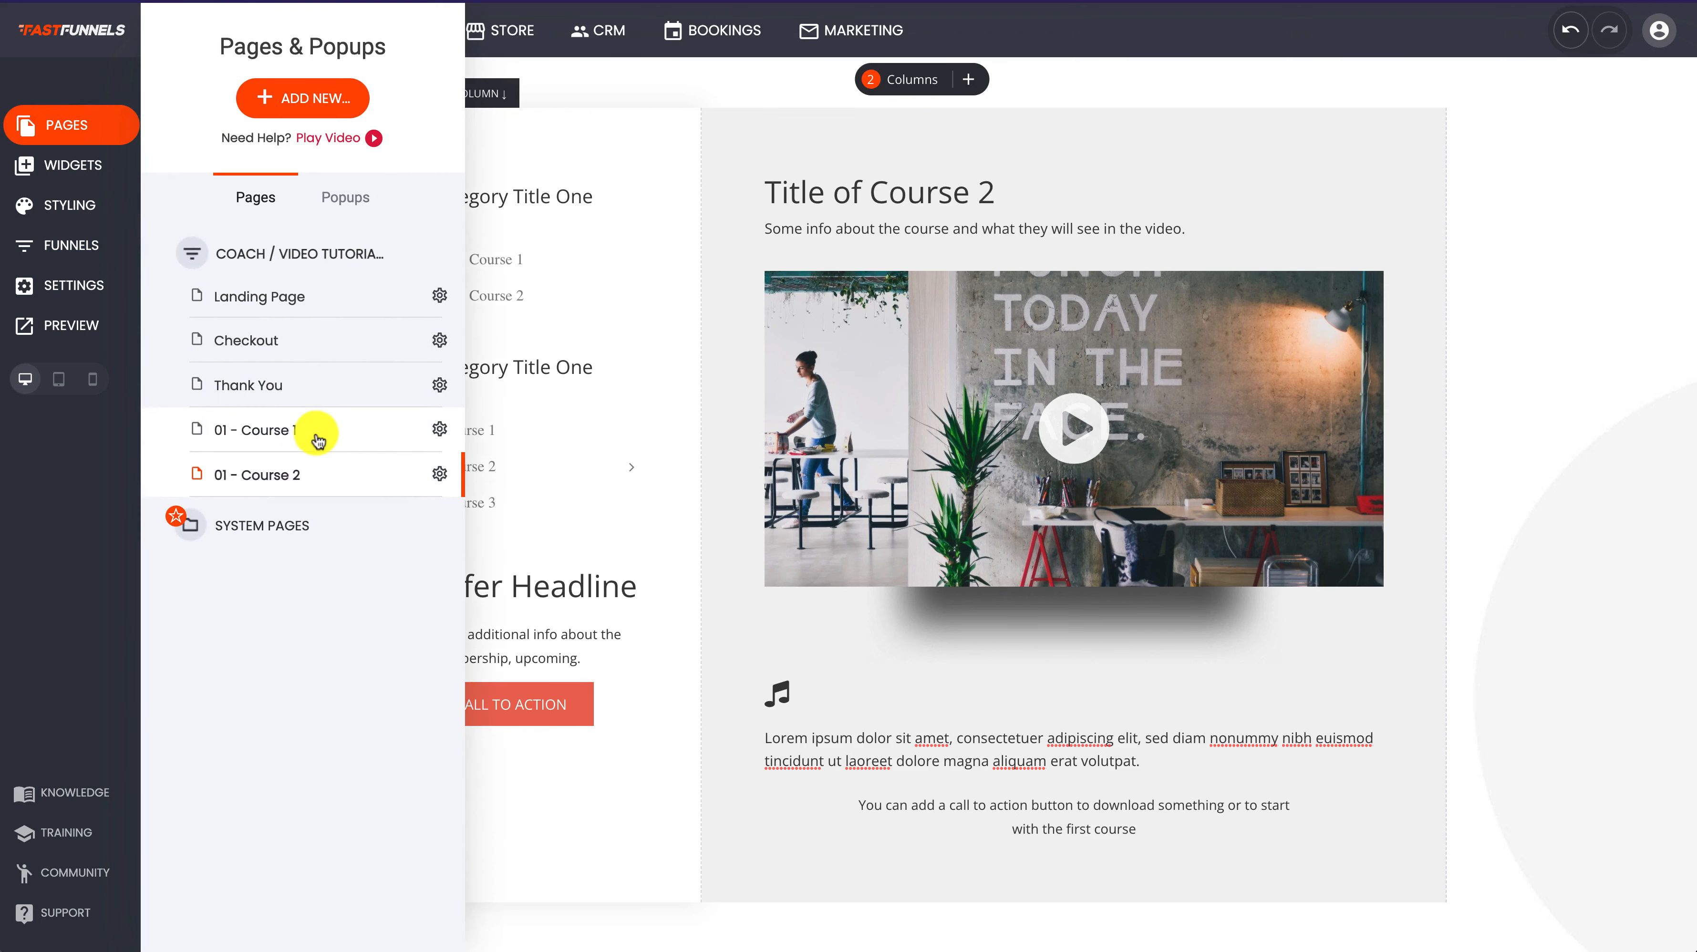
{"action": "left_click", "coordinate": [439, 429]}
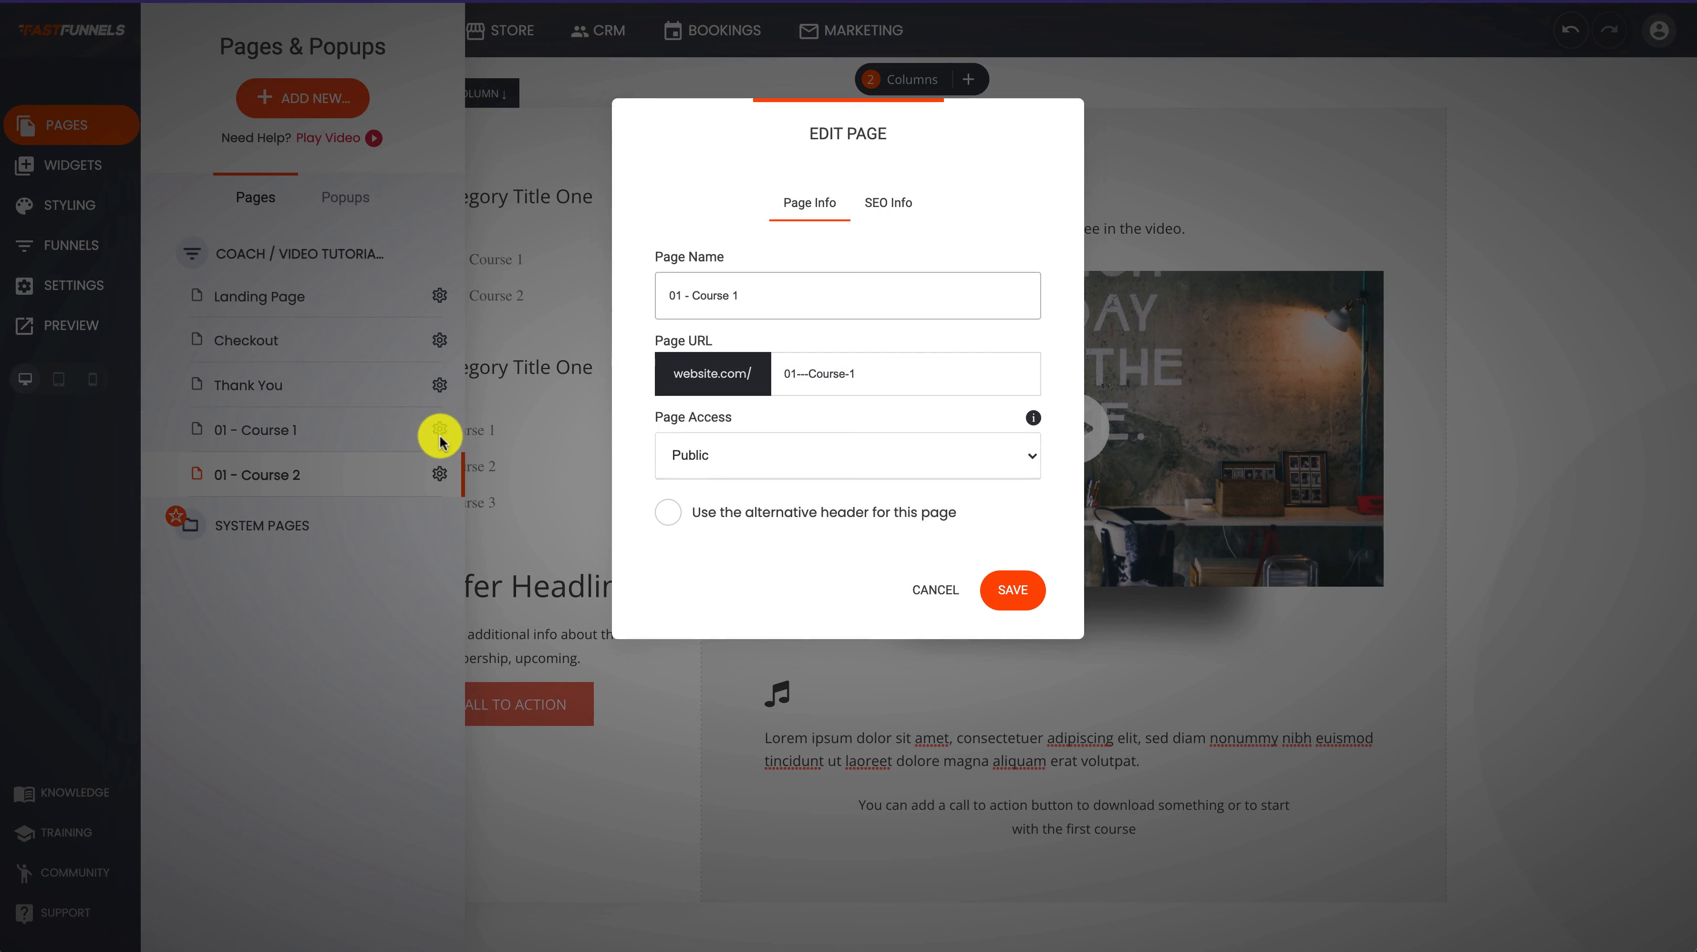
{"action": "mouse_move", "coordinate": [682, 420]}
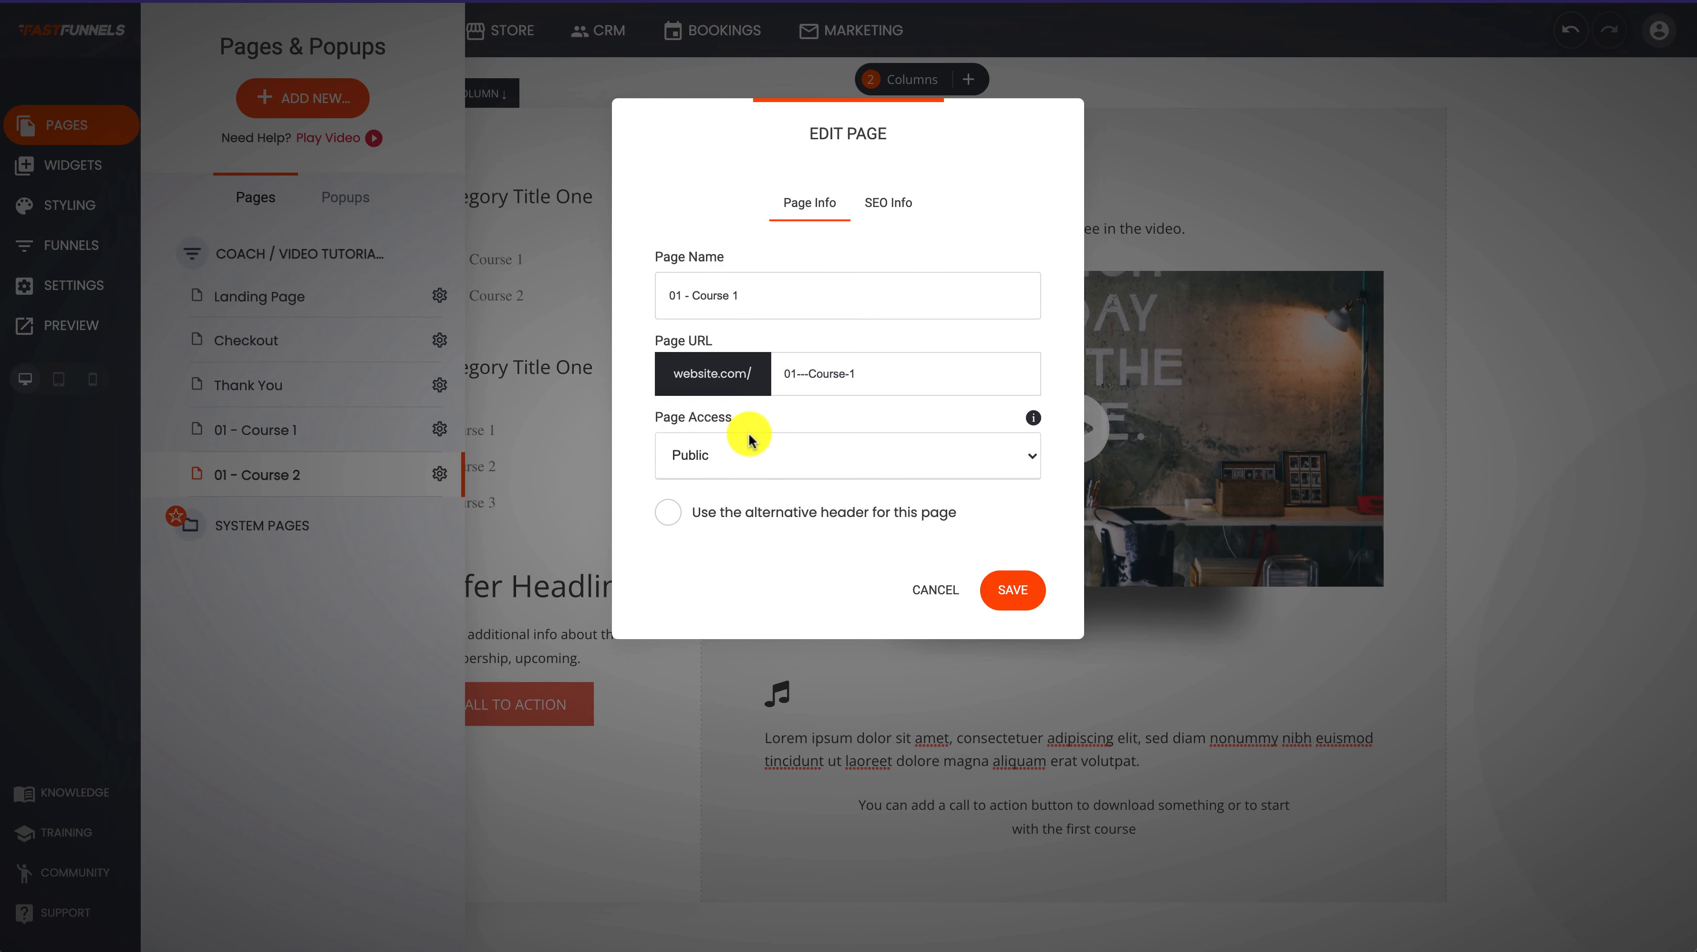
{"action": "left_click", "coordinate": [749, 462]}
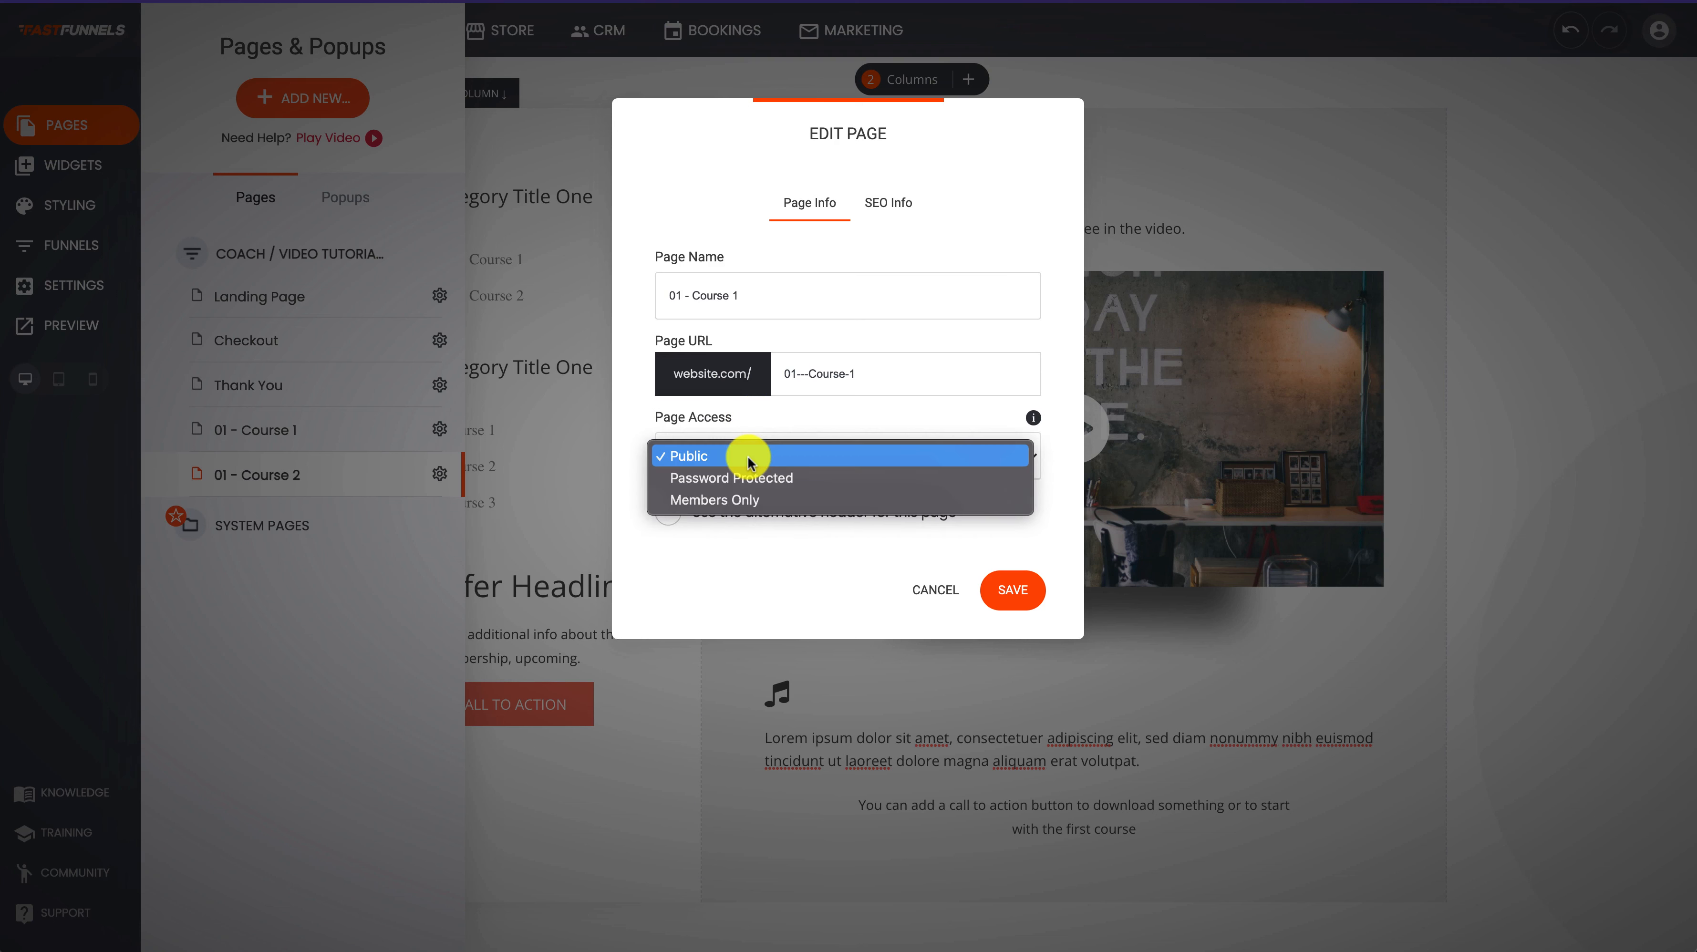
{"action": "left_click", "coordinate": [752, 499]}
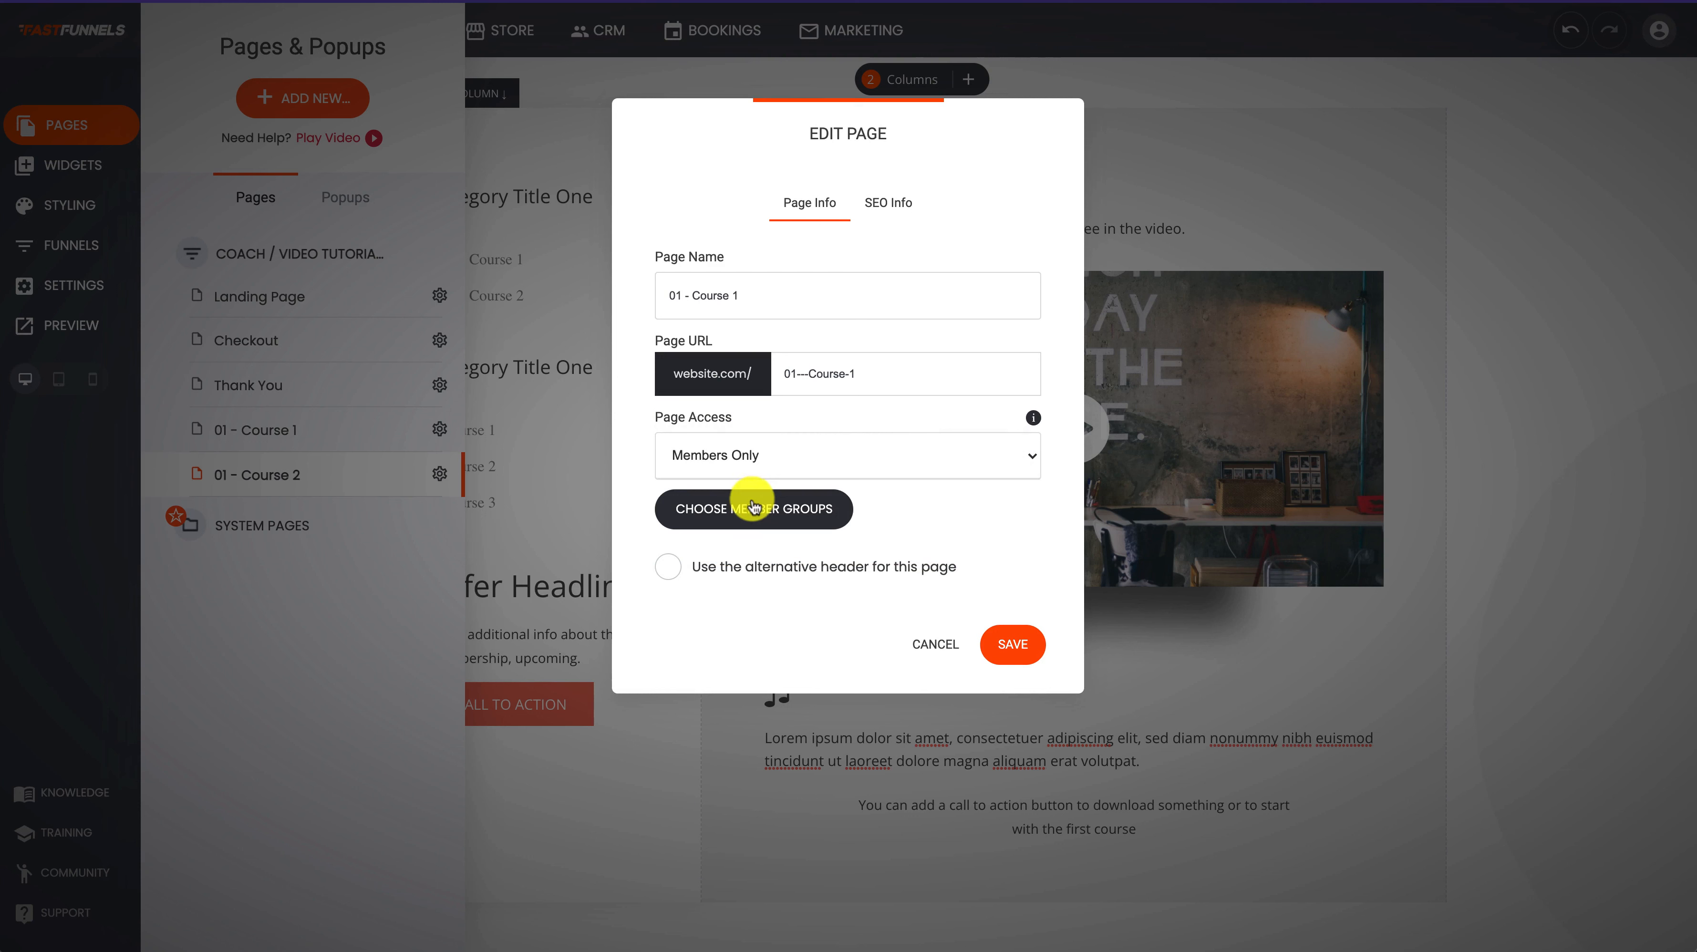
{"action": "left_click", "coordinate": [732, 516]}
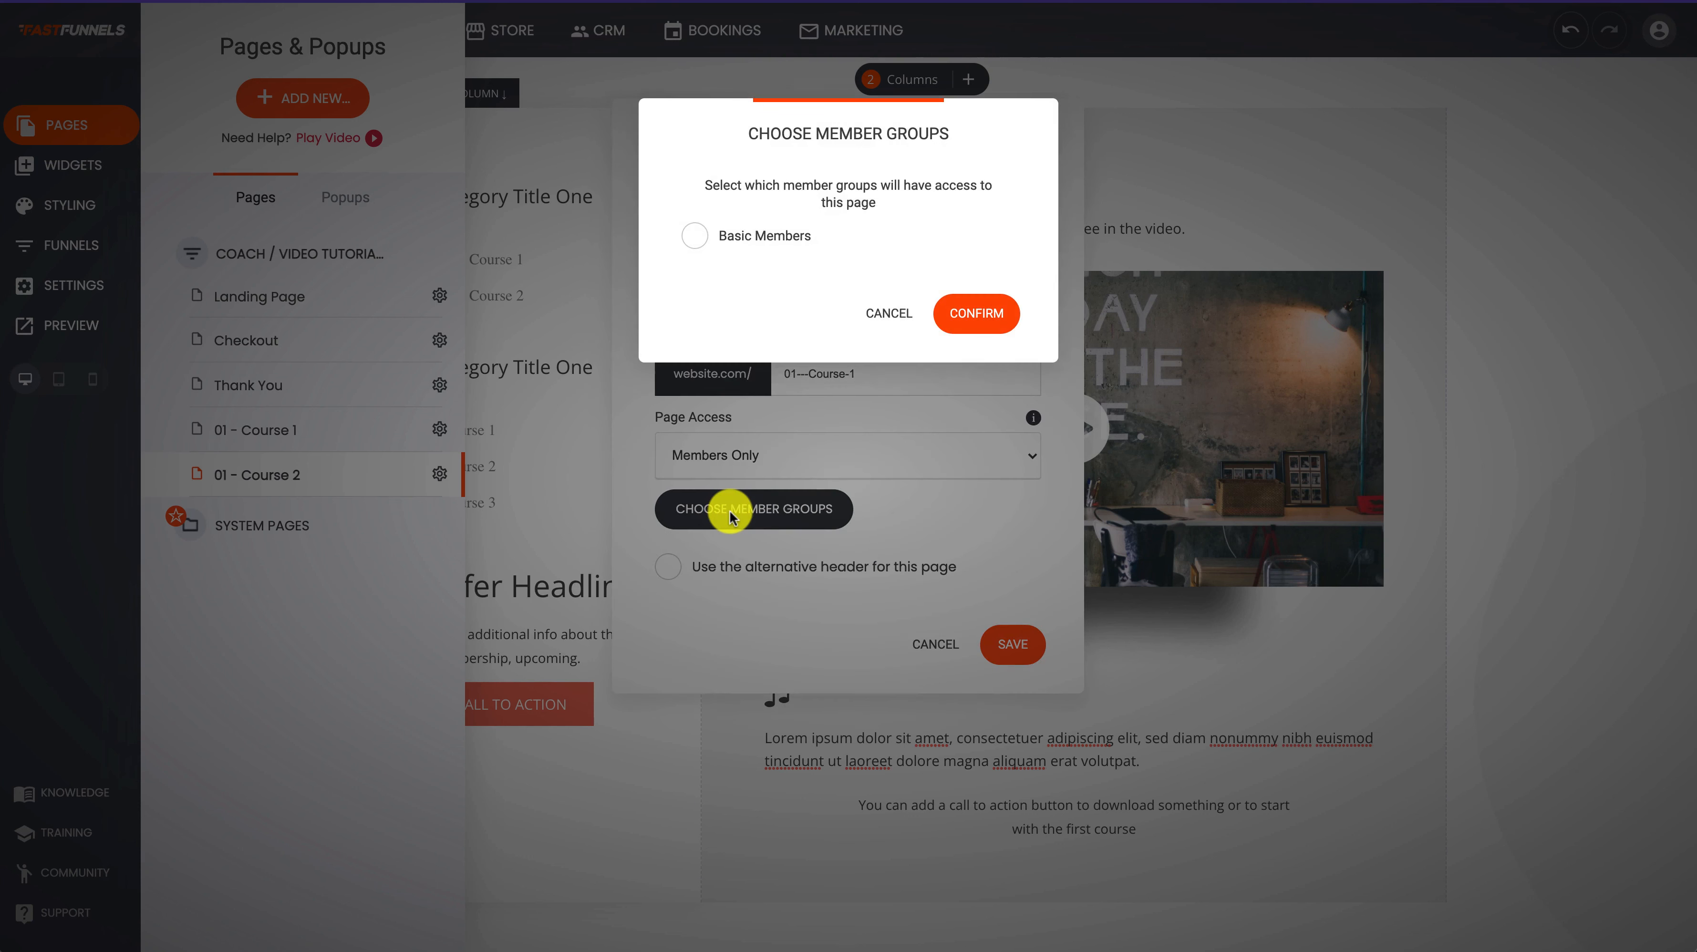
{"action": "left_click", "coordinate": [878, 315]}
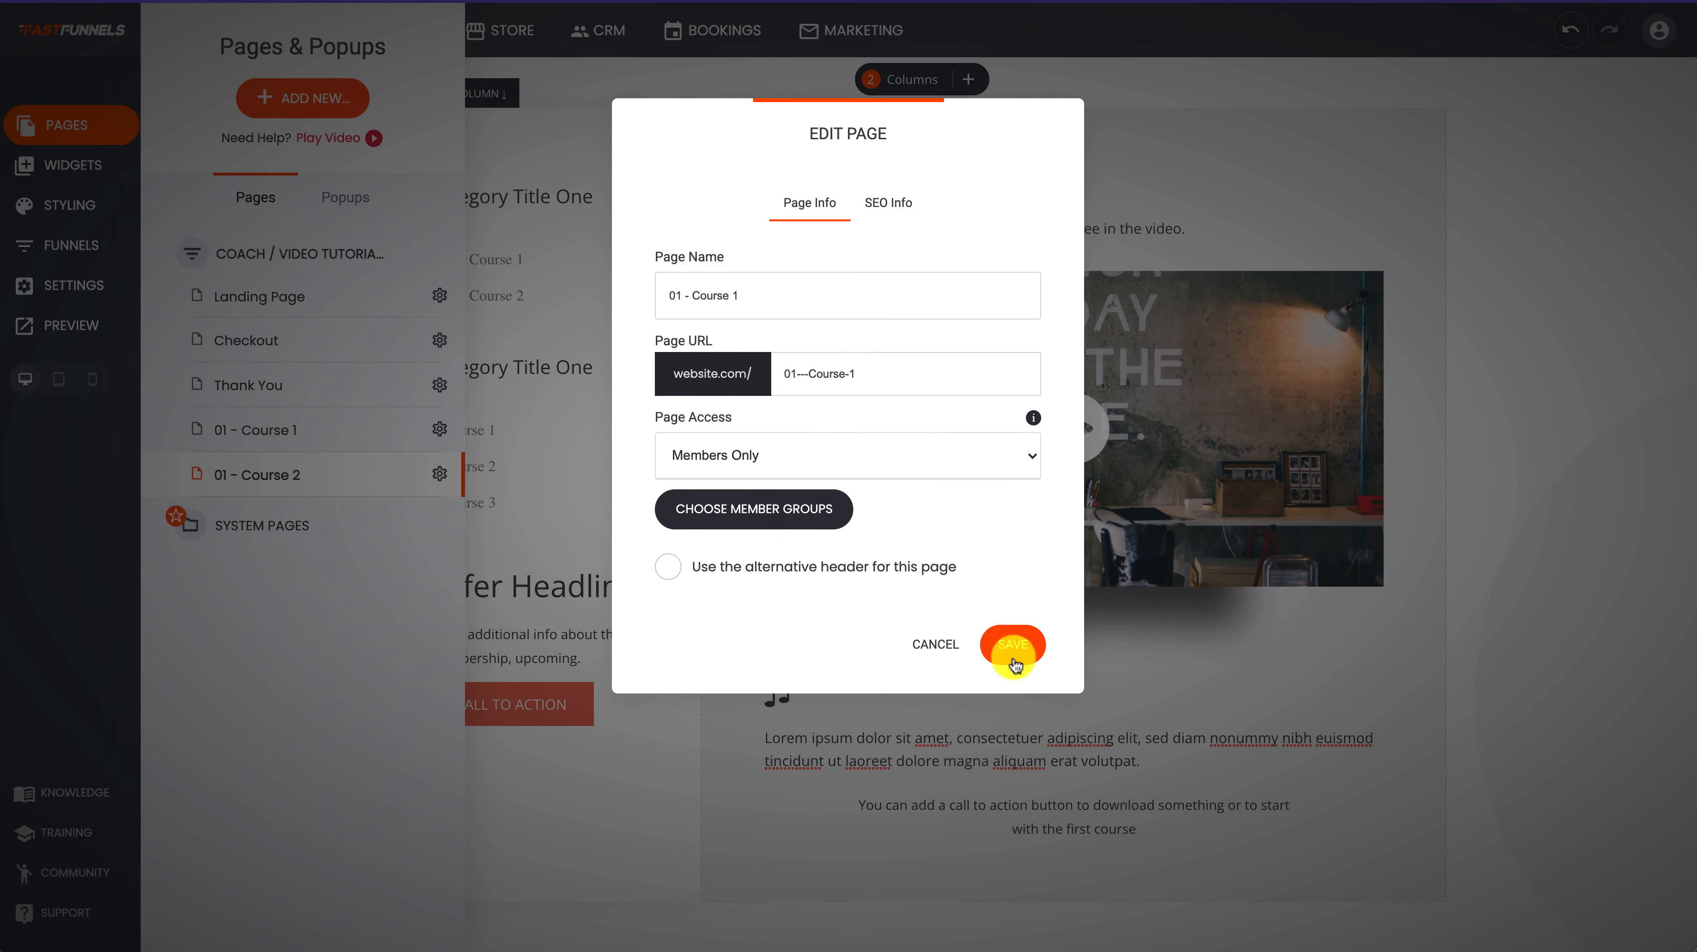
{"action": "left_click", "coordinate": [1009, 646]}
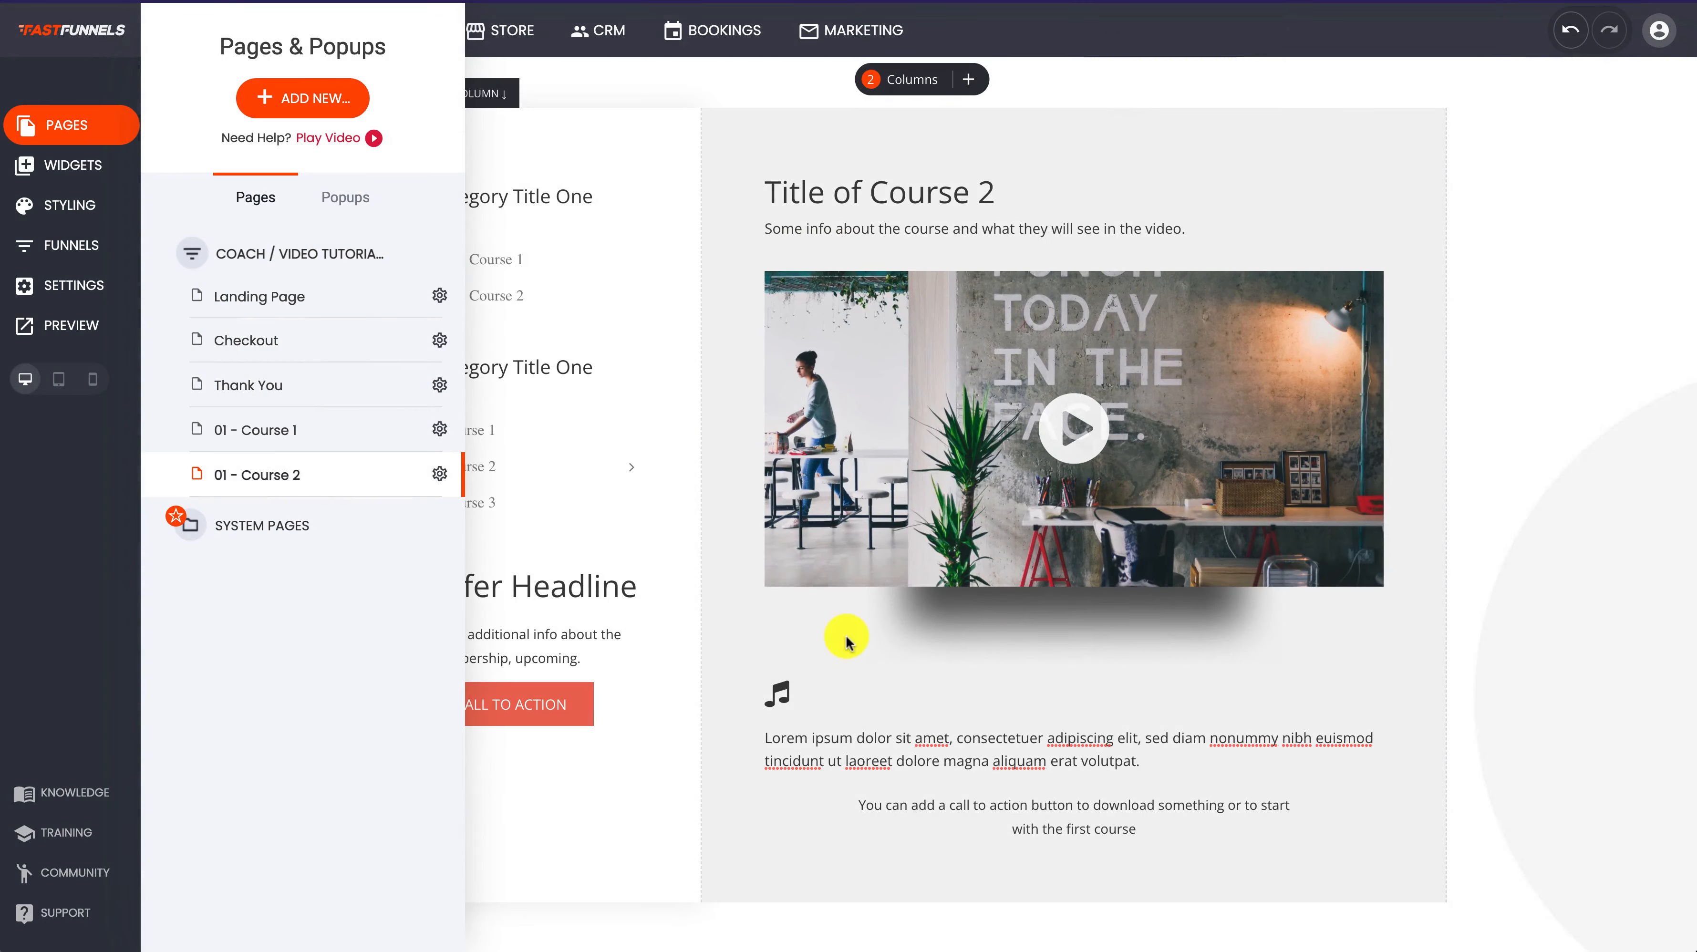
{"action": "left_click", "coordinate": [697, 473]}
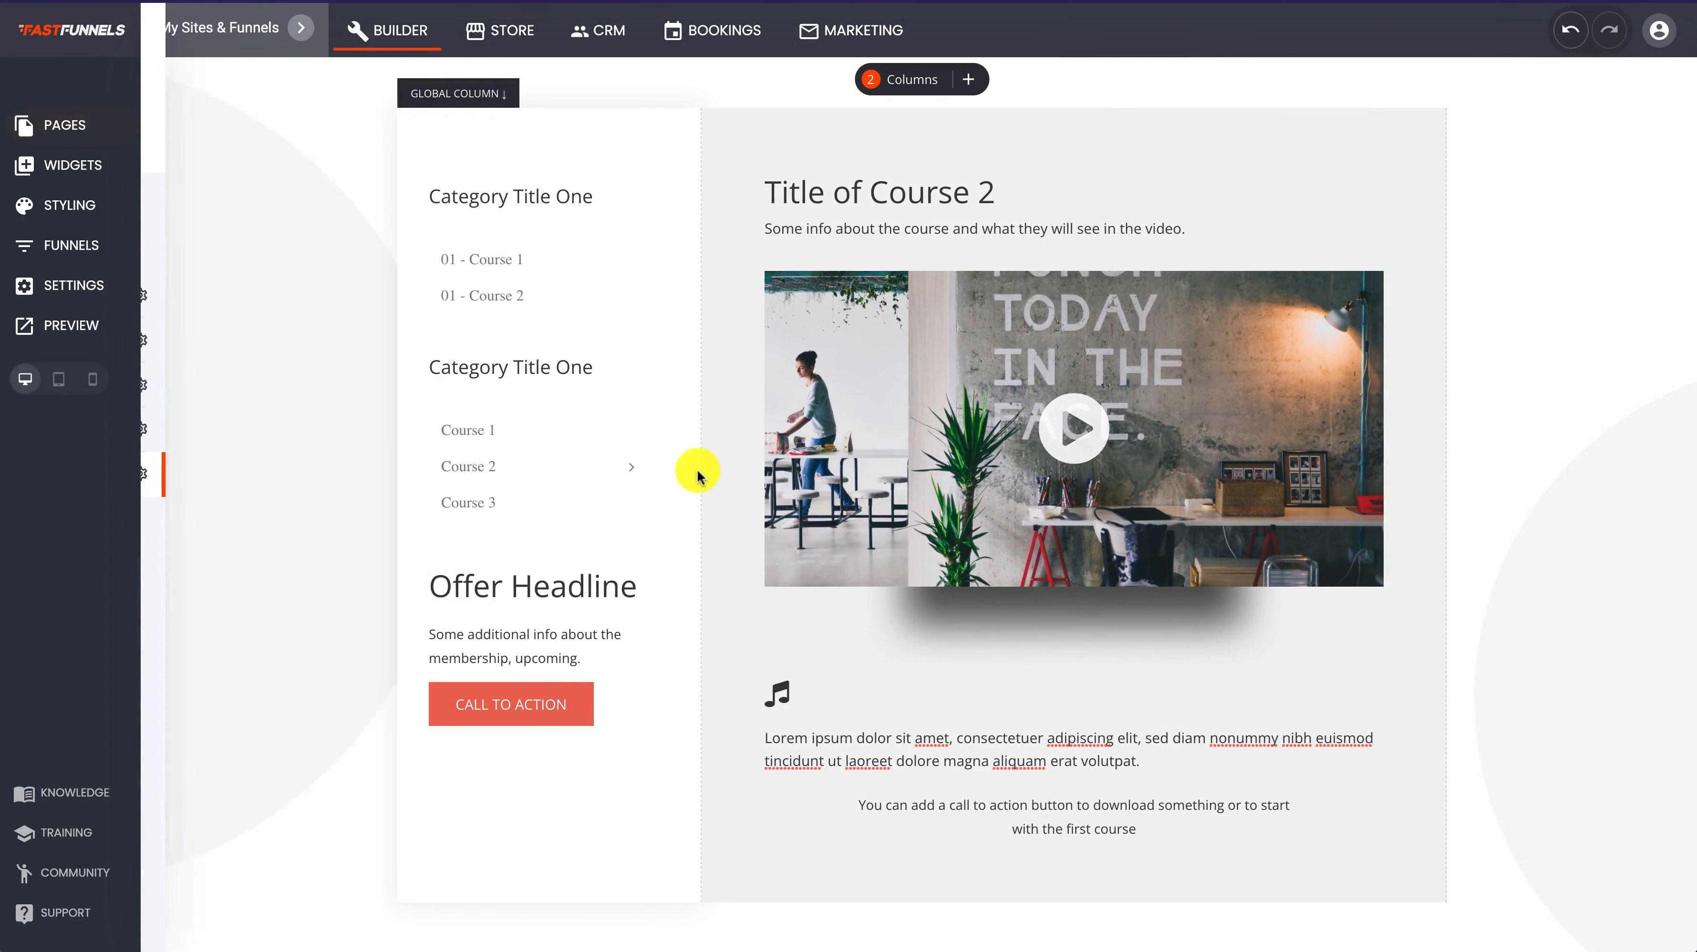
Open the store dashboard in a new browser tab and switch to it
{"action": "right_click", "coordinate": [514, 34]}
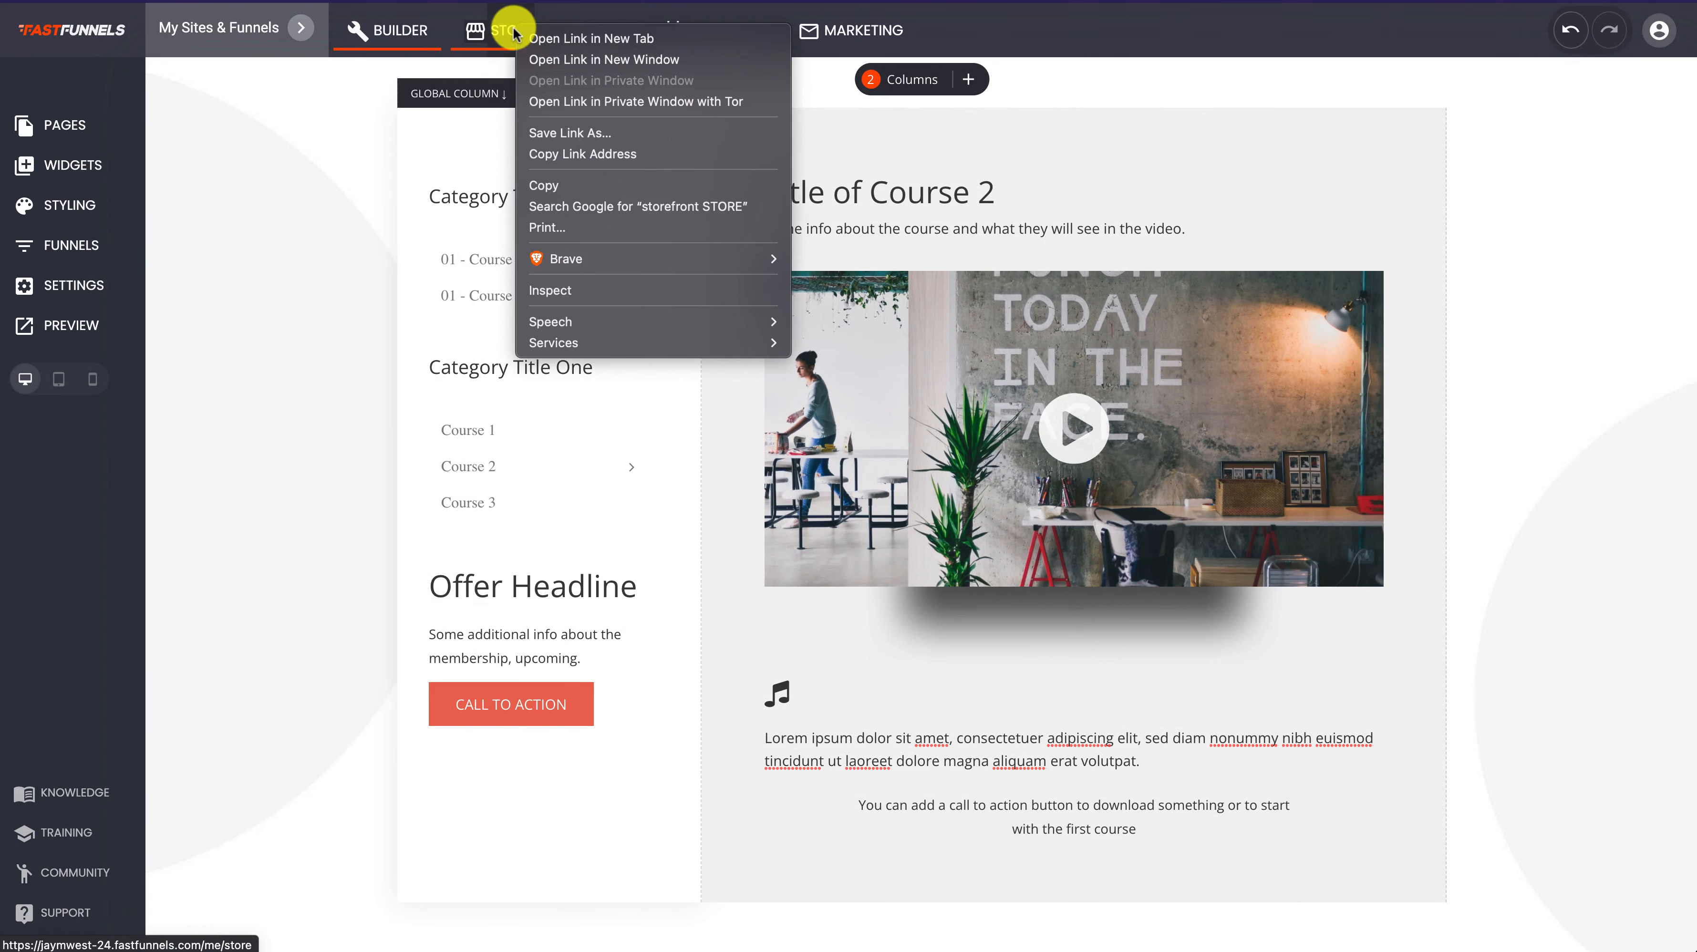
{"action": "left_click", "coordinate": [554, 45]}
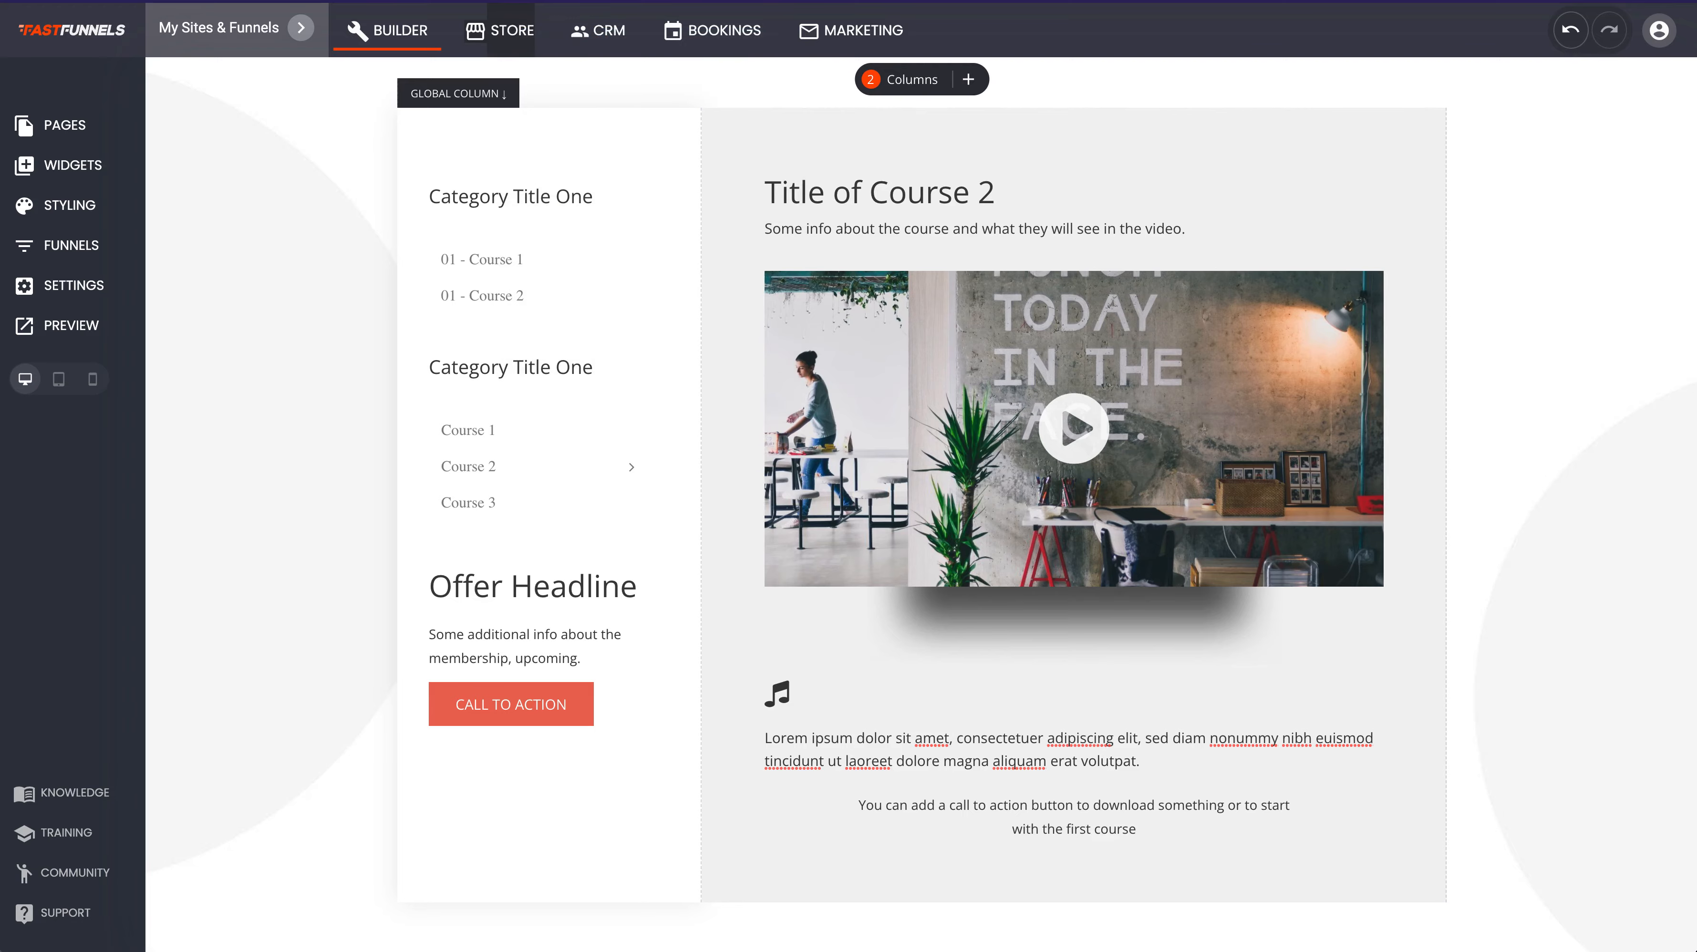
{"action": "key", "text": "ctrl+Tab"}
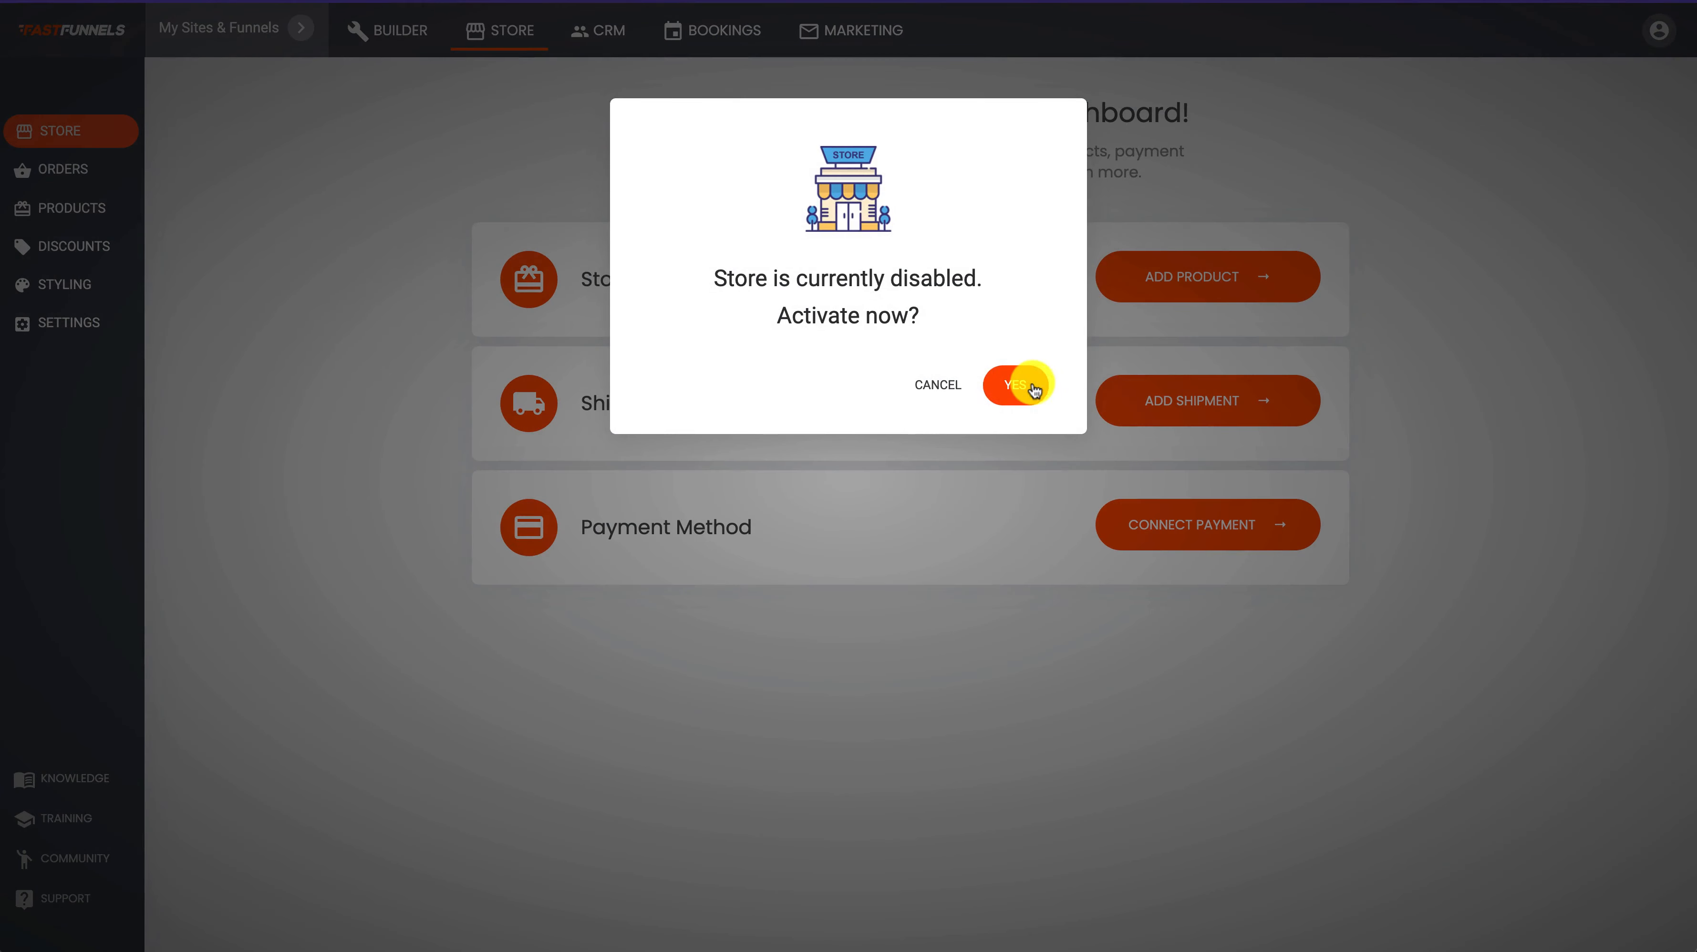
Activate the online store and open its product list
{"action": "left_click", "coordinate": [1034, 390]}
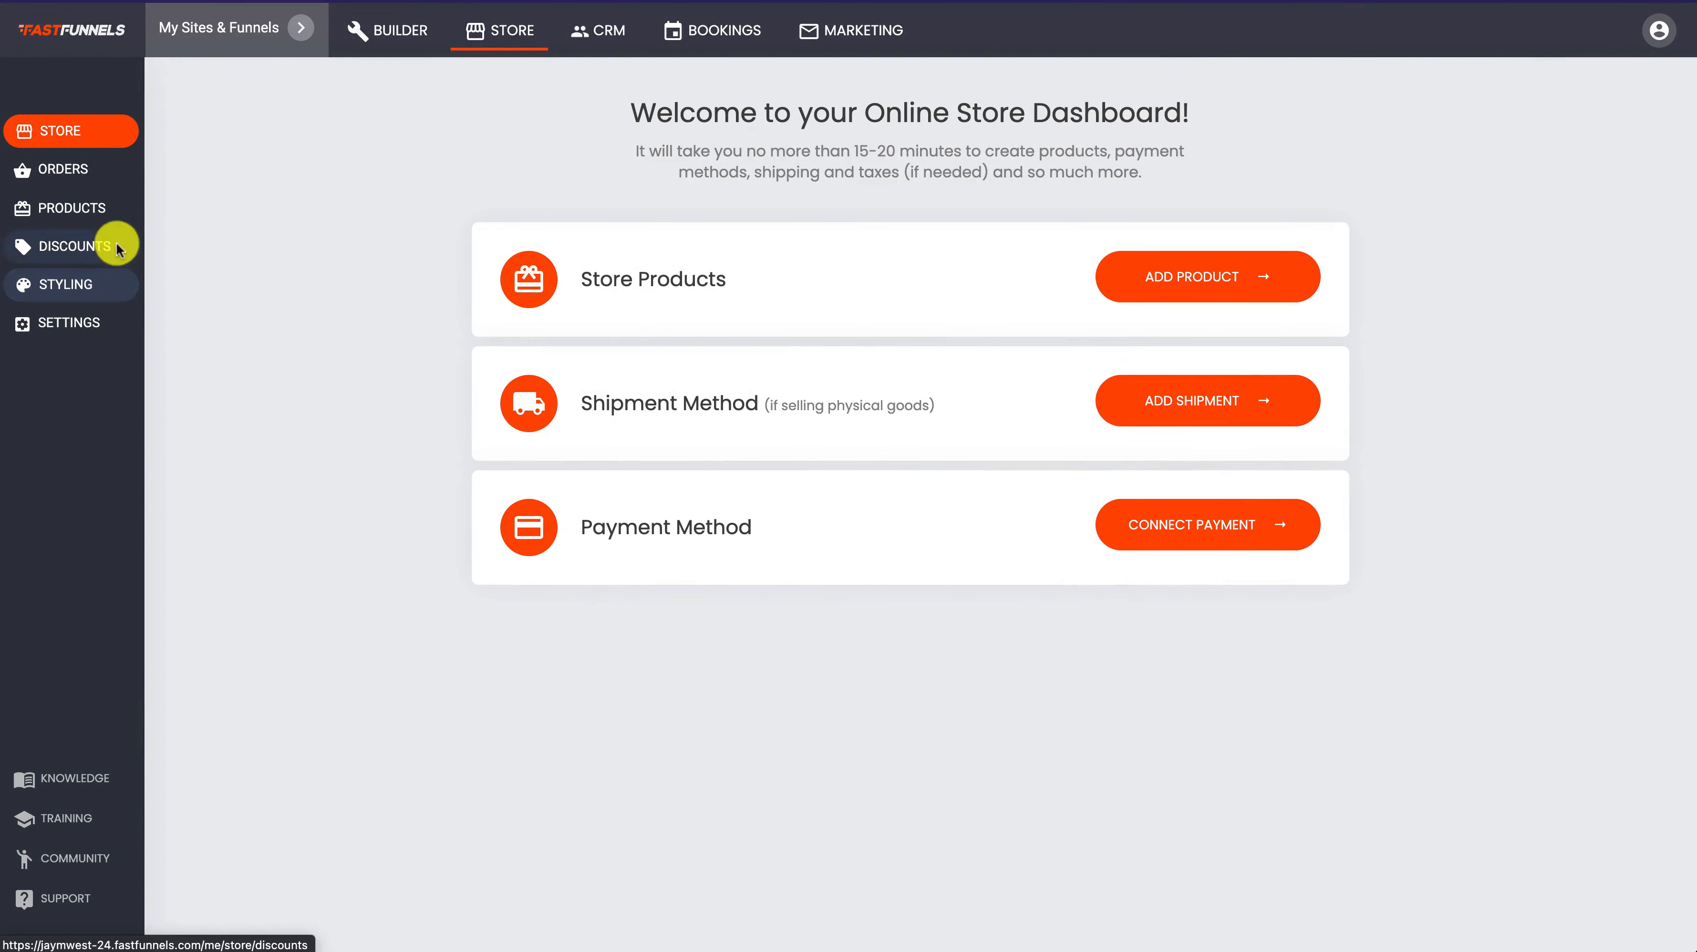
{"action": "left_click", "coordinate": [1196, 297]}
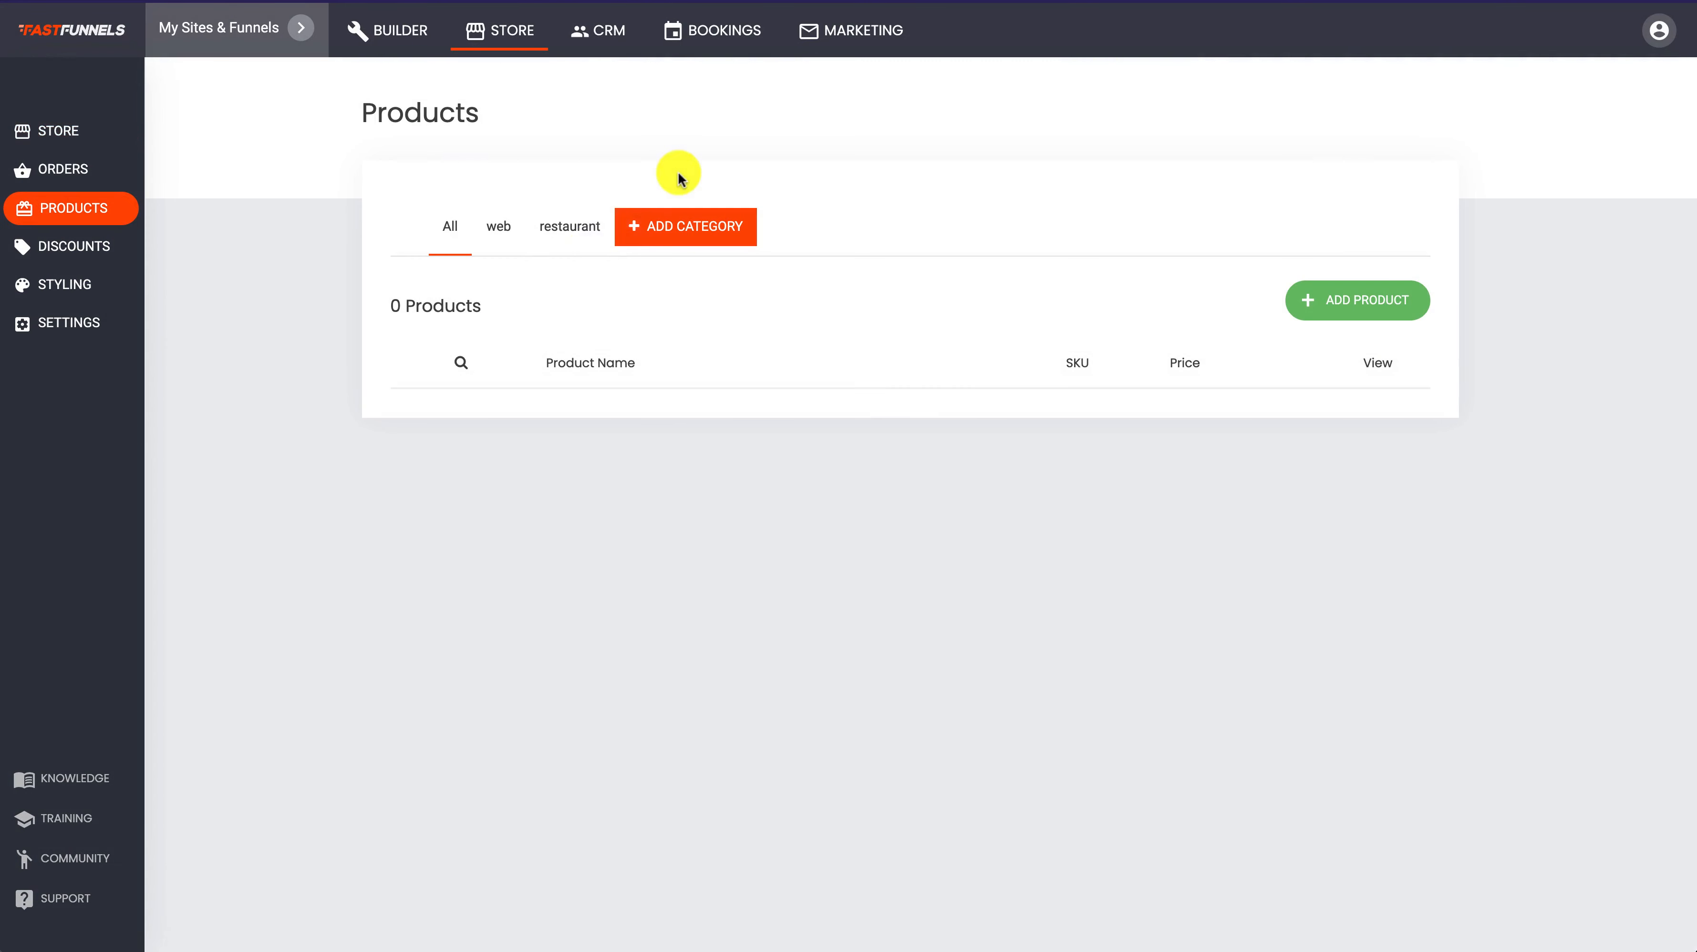
Start a Membership product titled My Course and check the available member groups without choosing one
{"action": "left_click", "coordinate": [1348, 314]}
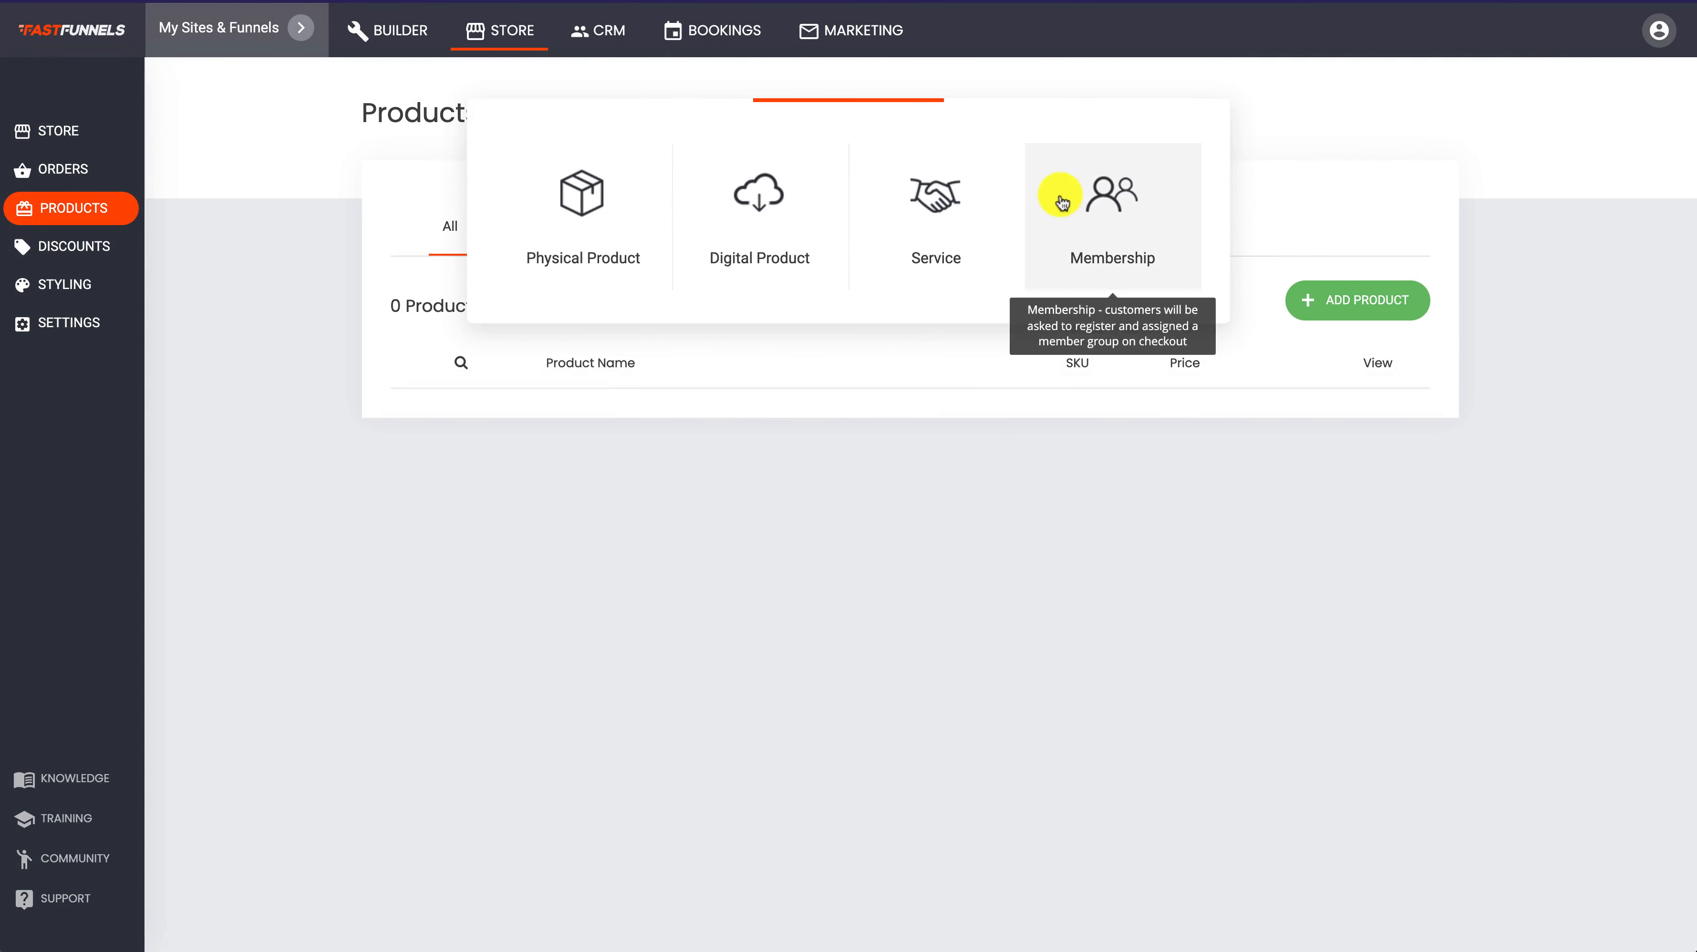
{"action": "left_click", "coordinate": [1099, 217]}
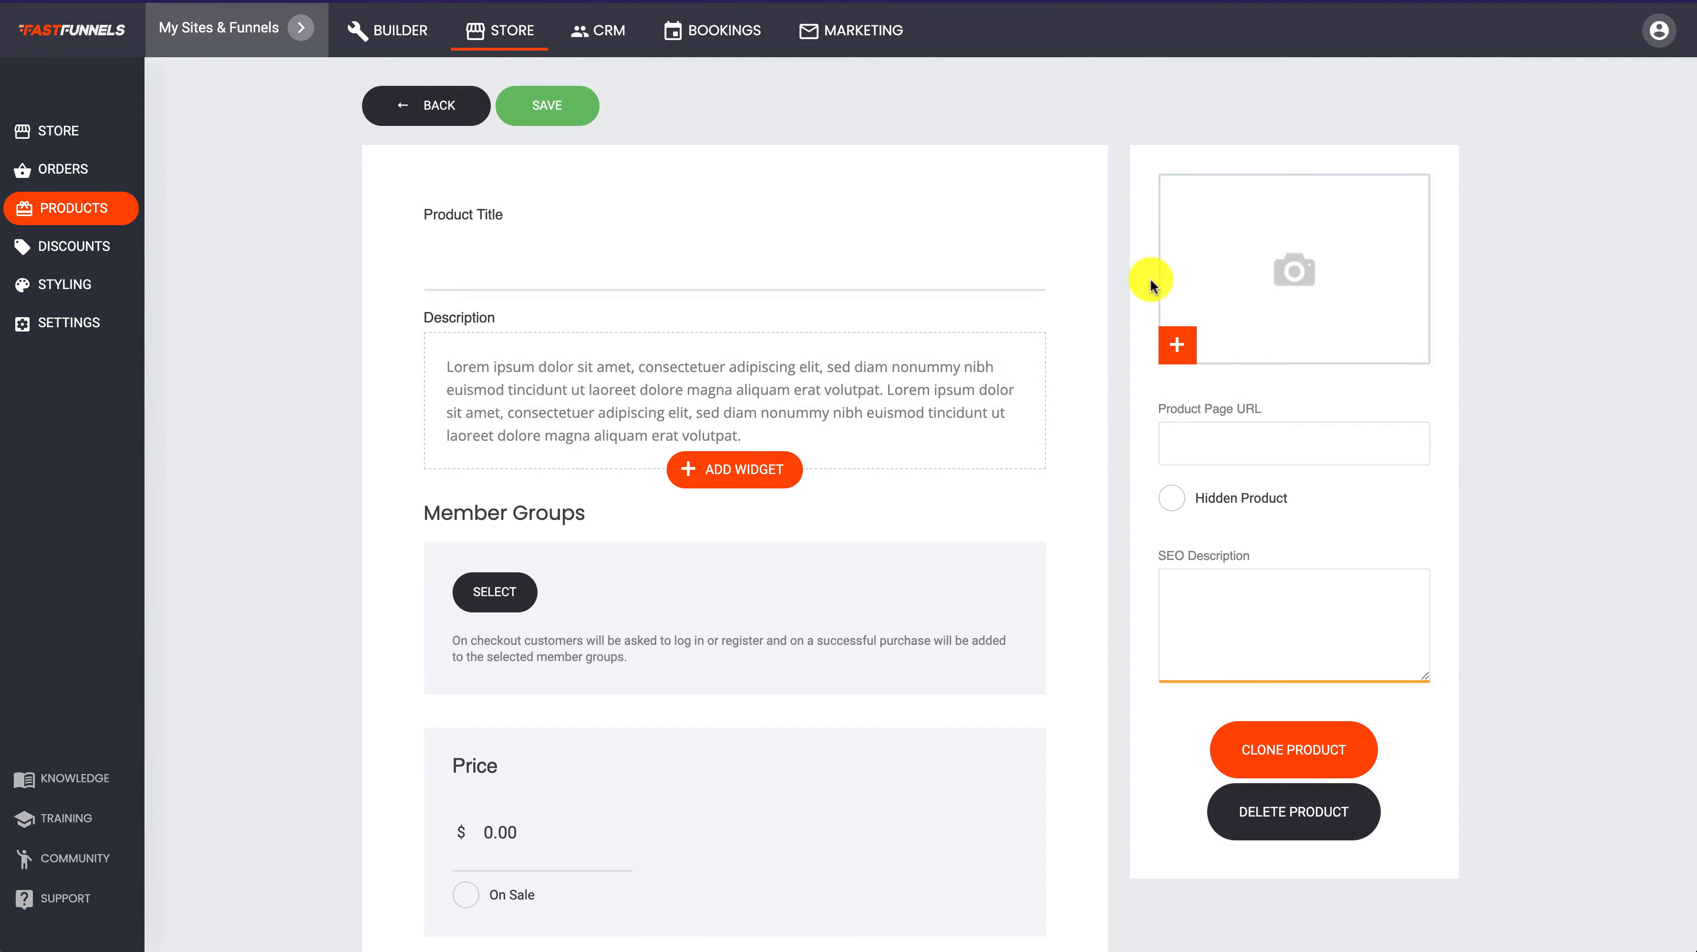
{"action": "left_click", "coordinate": [480, 275]}
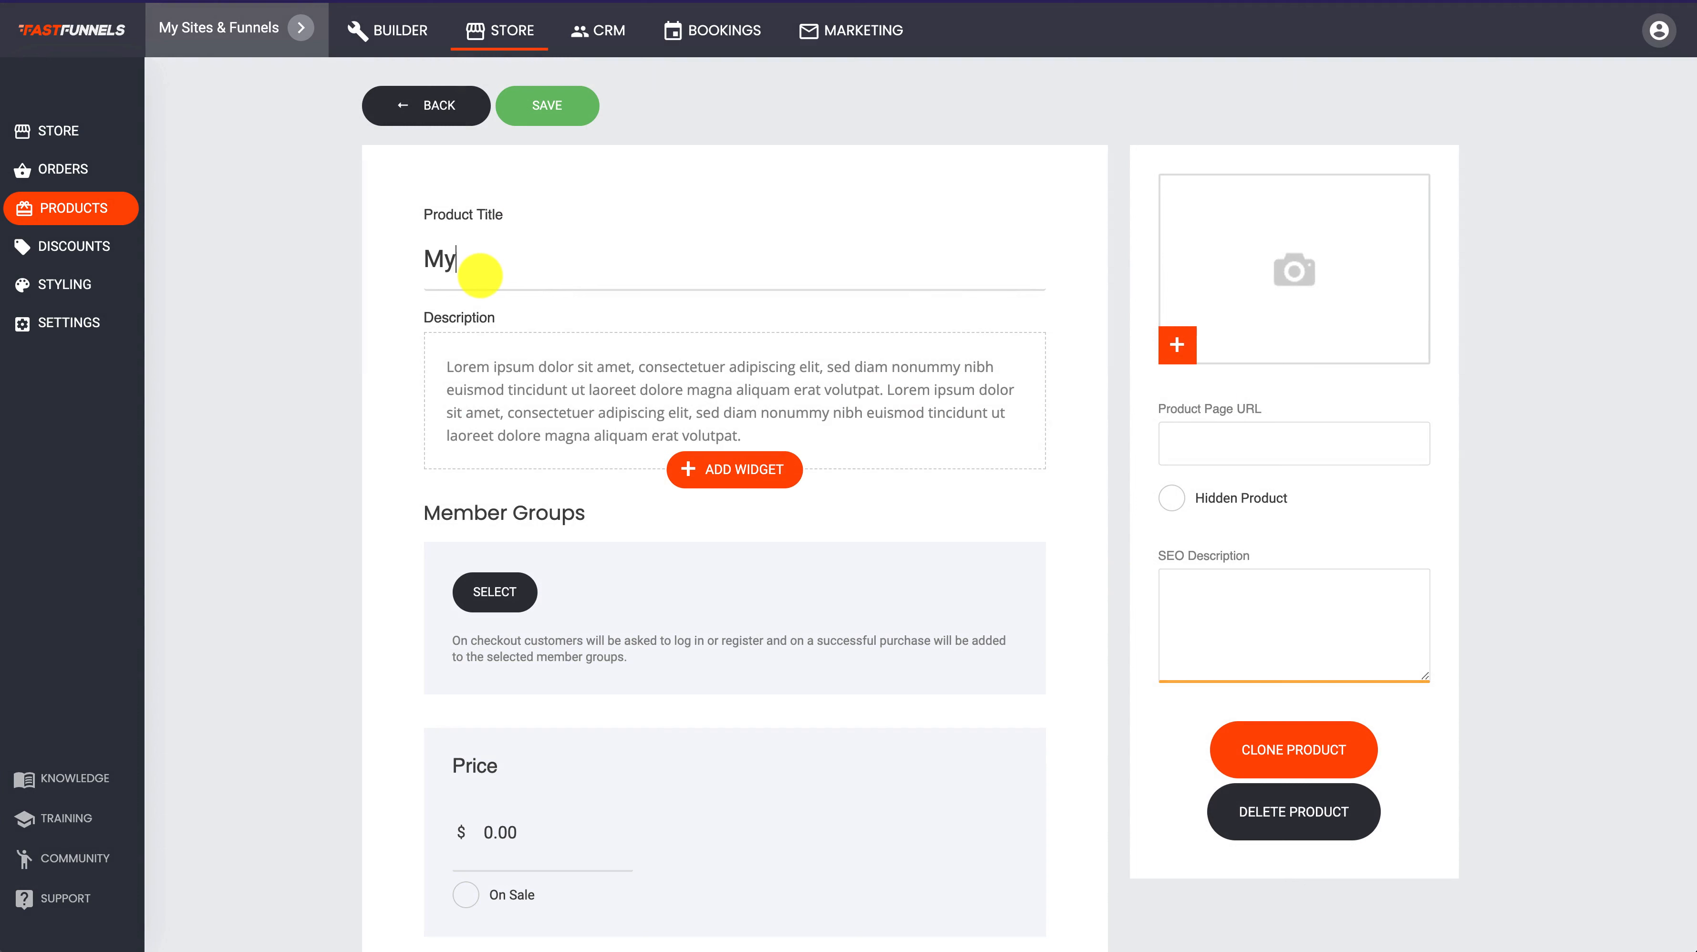
{"action": "type", "text": "My Course"}
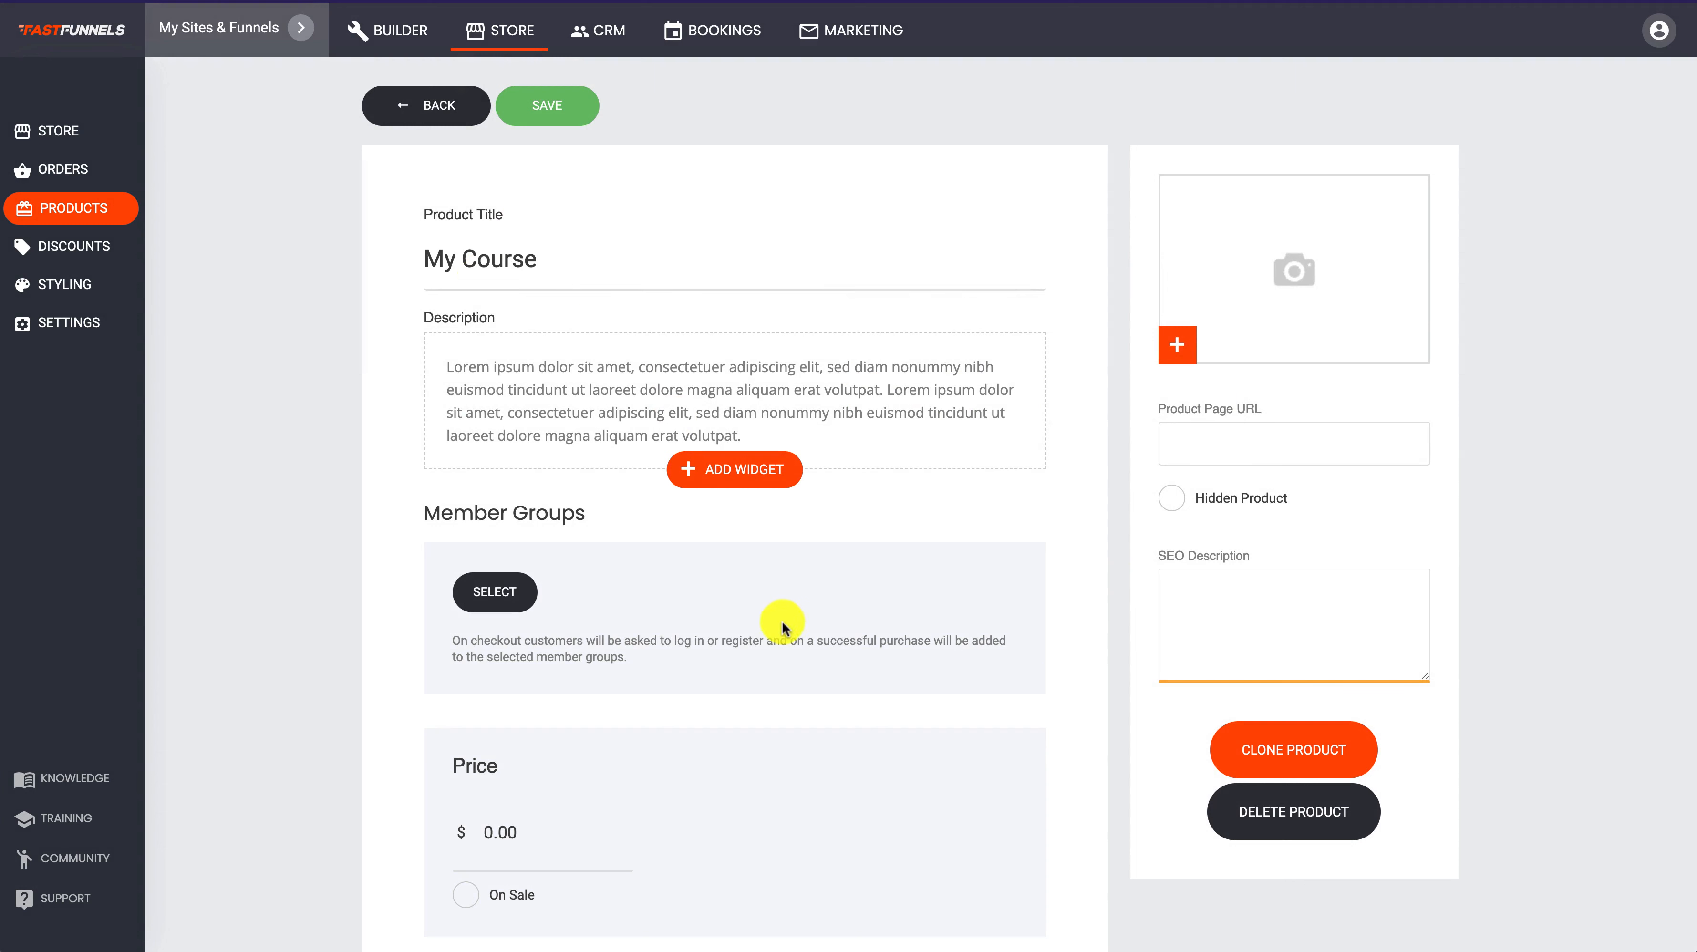
{"action": "left_click", "coordinate": [505, 594]}
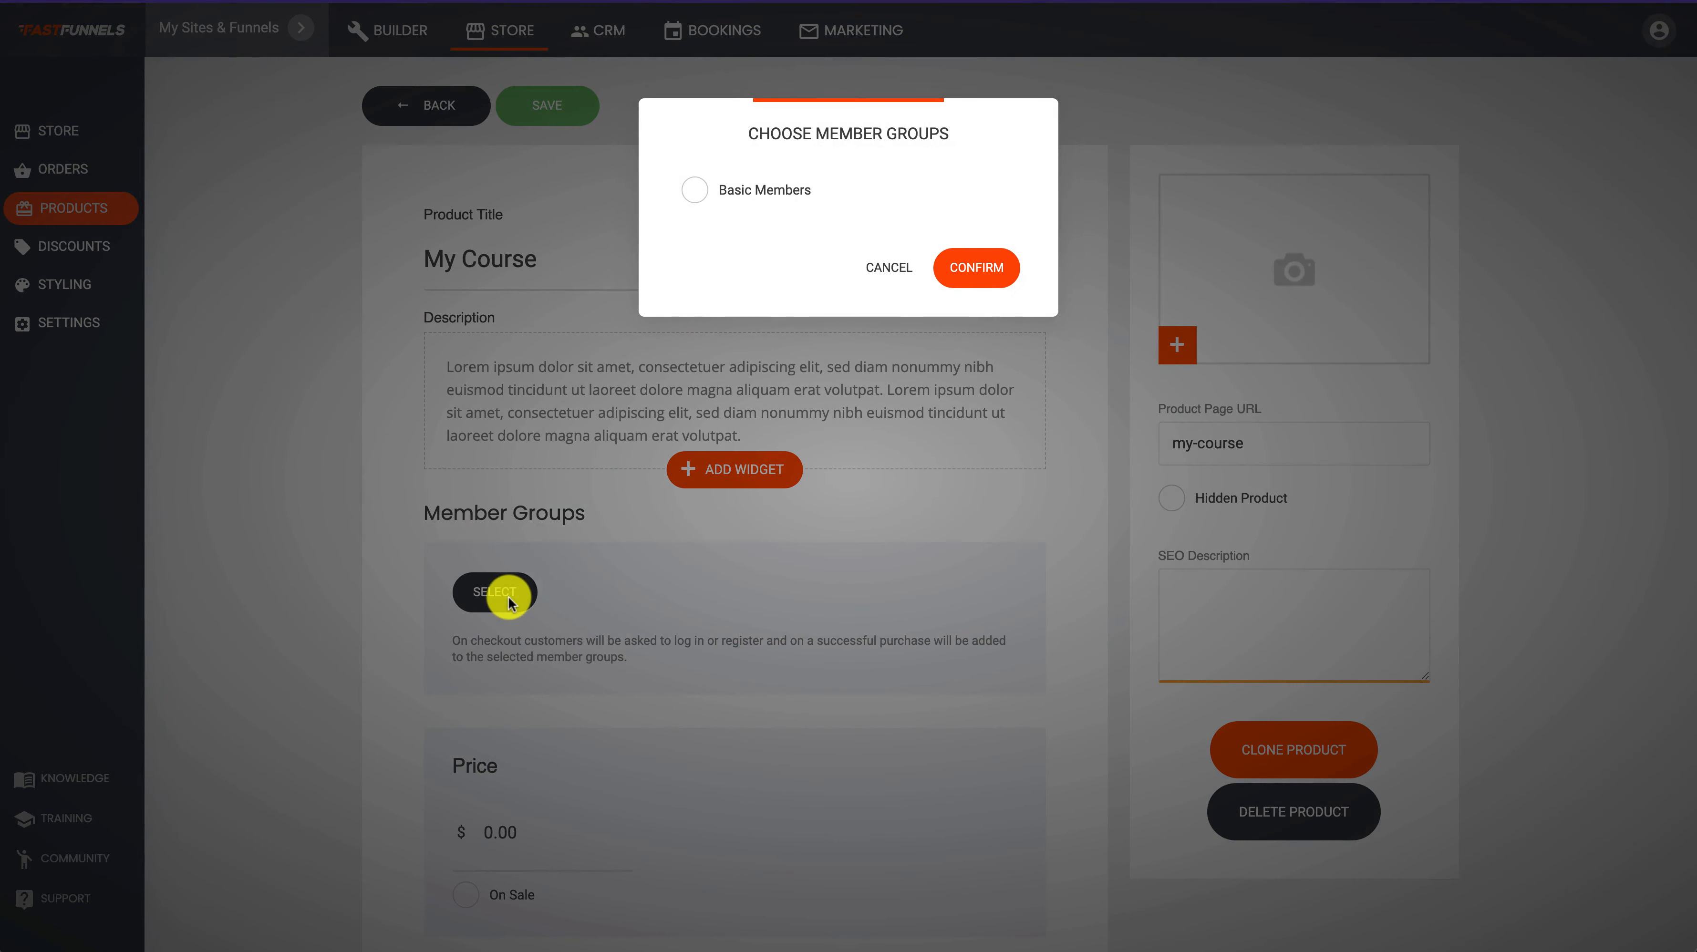
{"action": "left_click", "coordinate": [881, 268]}
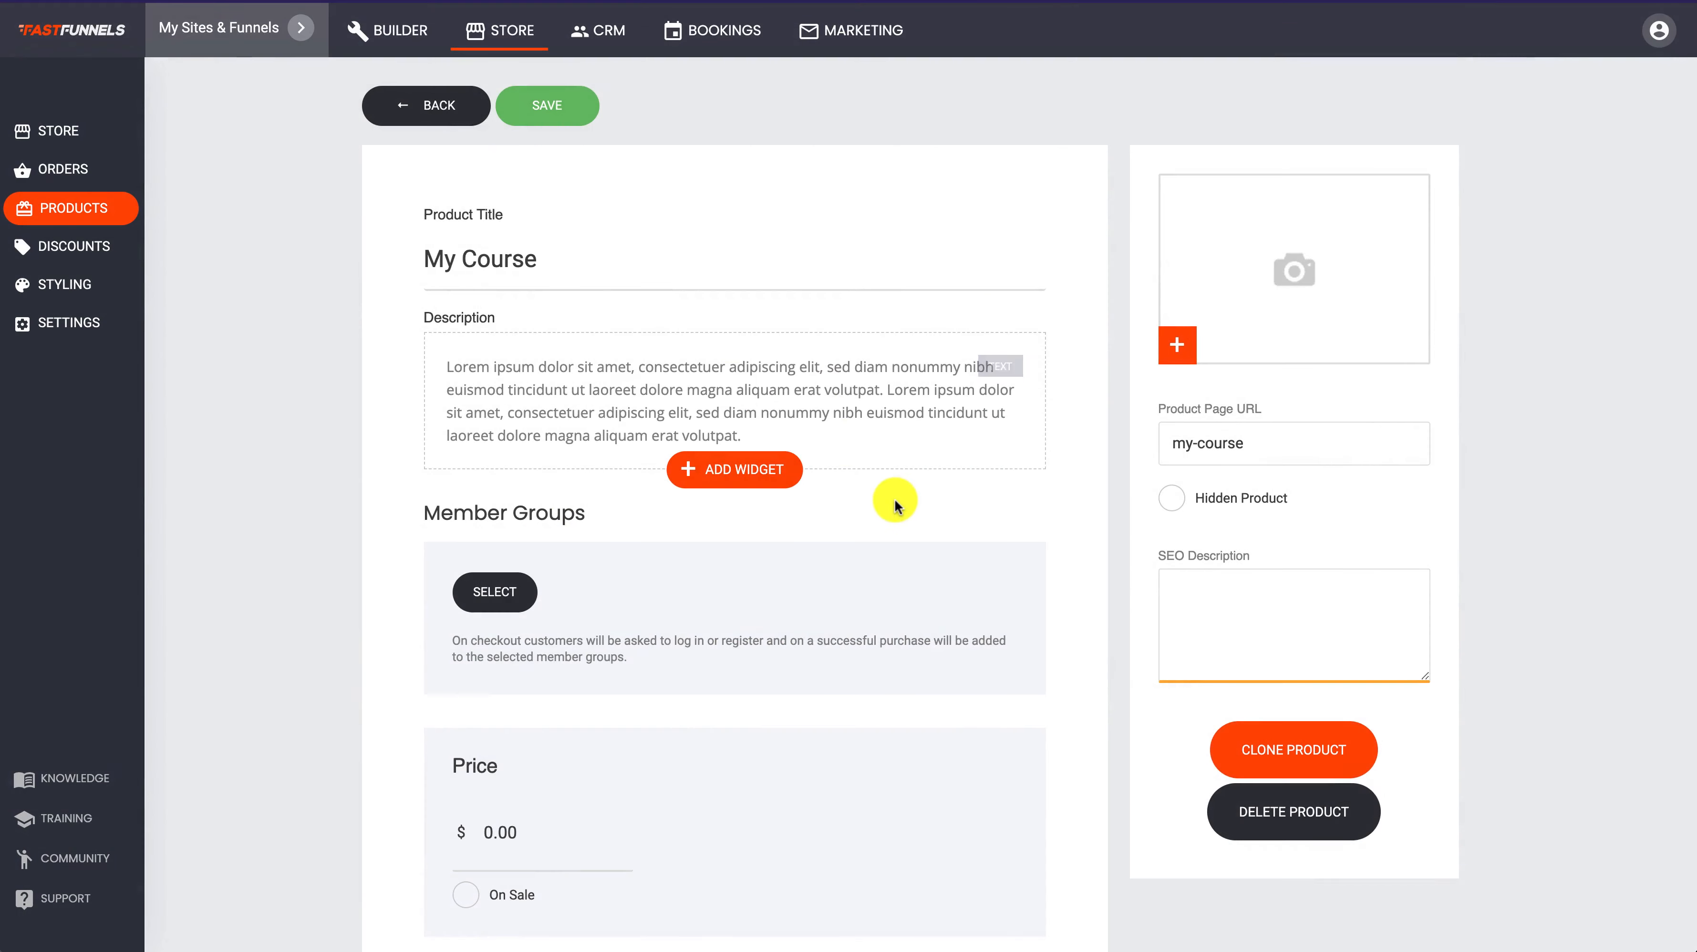
{"action": "scroll", "coordinate": [788, 497], "scroll_direction": "down", "scroll_amount": 2}
{"action": "scroll", "coordinate": [893, 500], "scroll_direction": "up", "scroll_amount": 2}
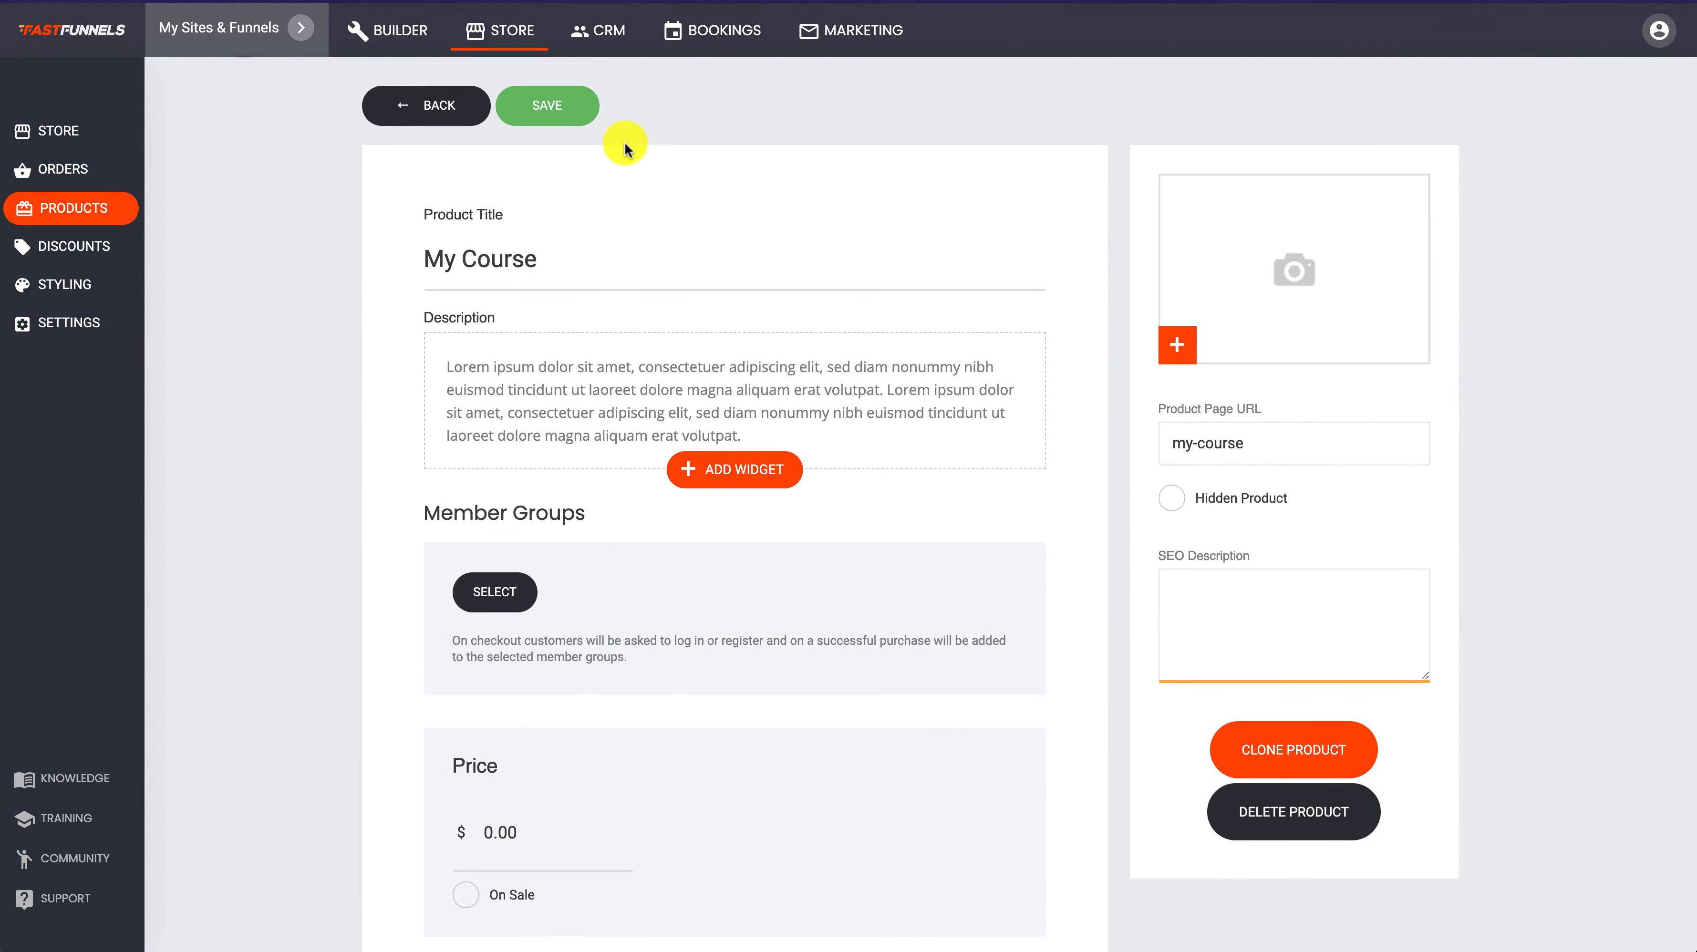
Open the CRM in a new browser tab and add a member group named Course Buyers
{"action": "right_click", "coordinate": [608, 42]}
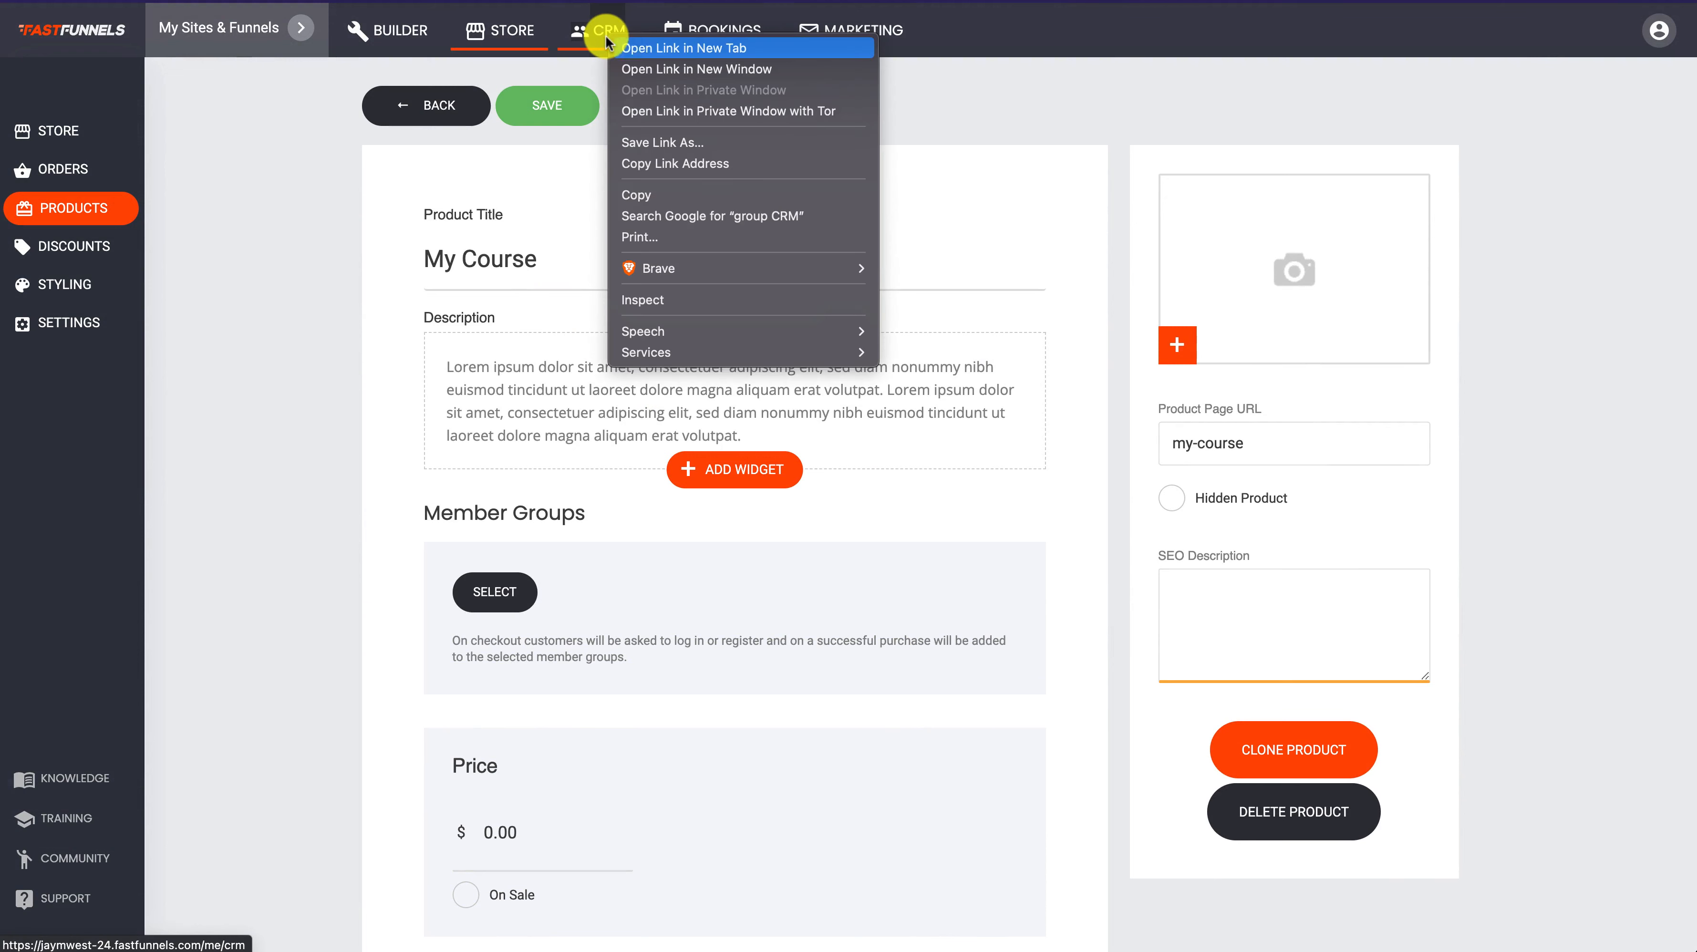
{"action": "left_click", "coordinate": [632, 48]}
{"action": "left_click", "coordinate": [736, 1]}
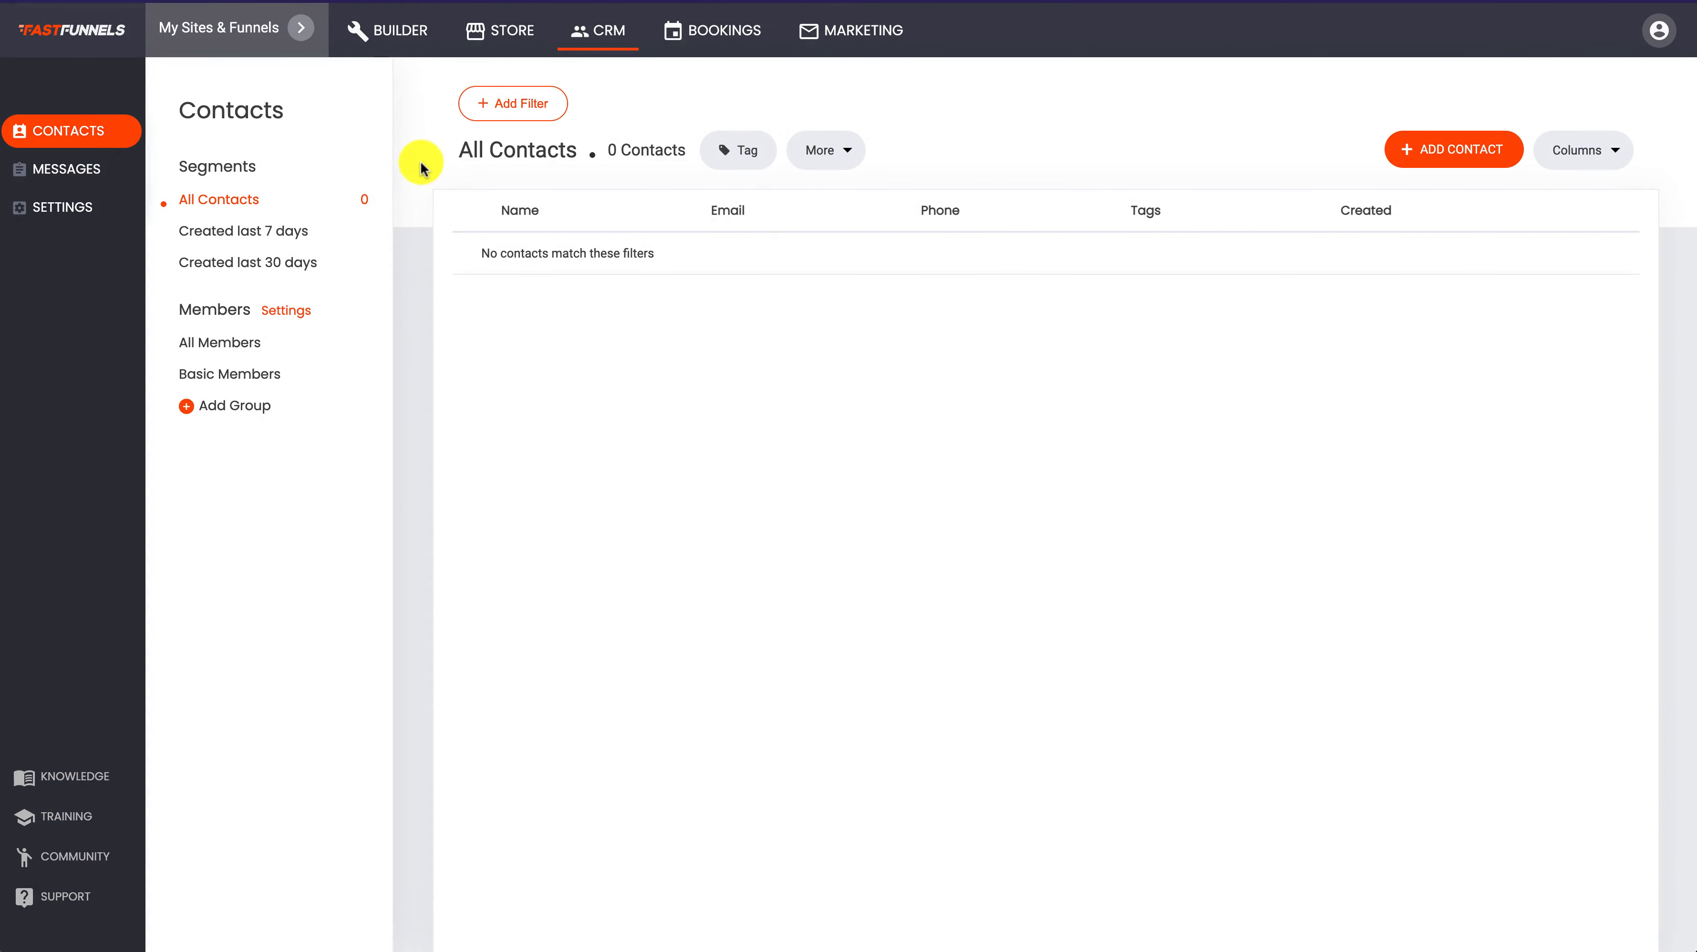
{"action": "left_click", "coordinate": [254, 412]}
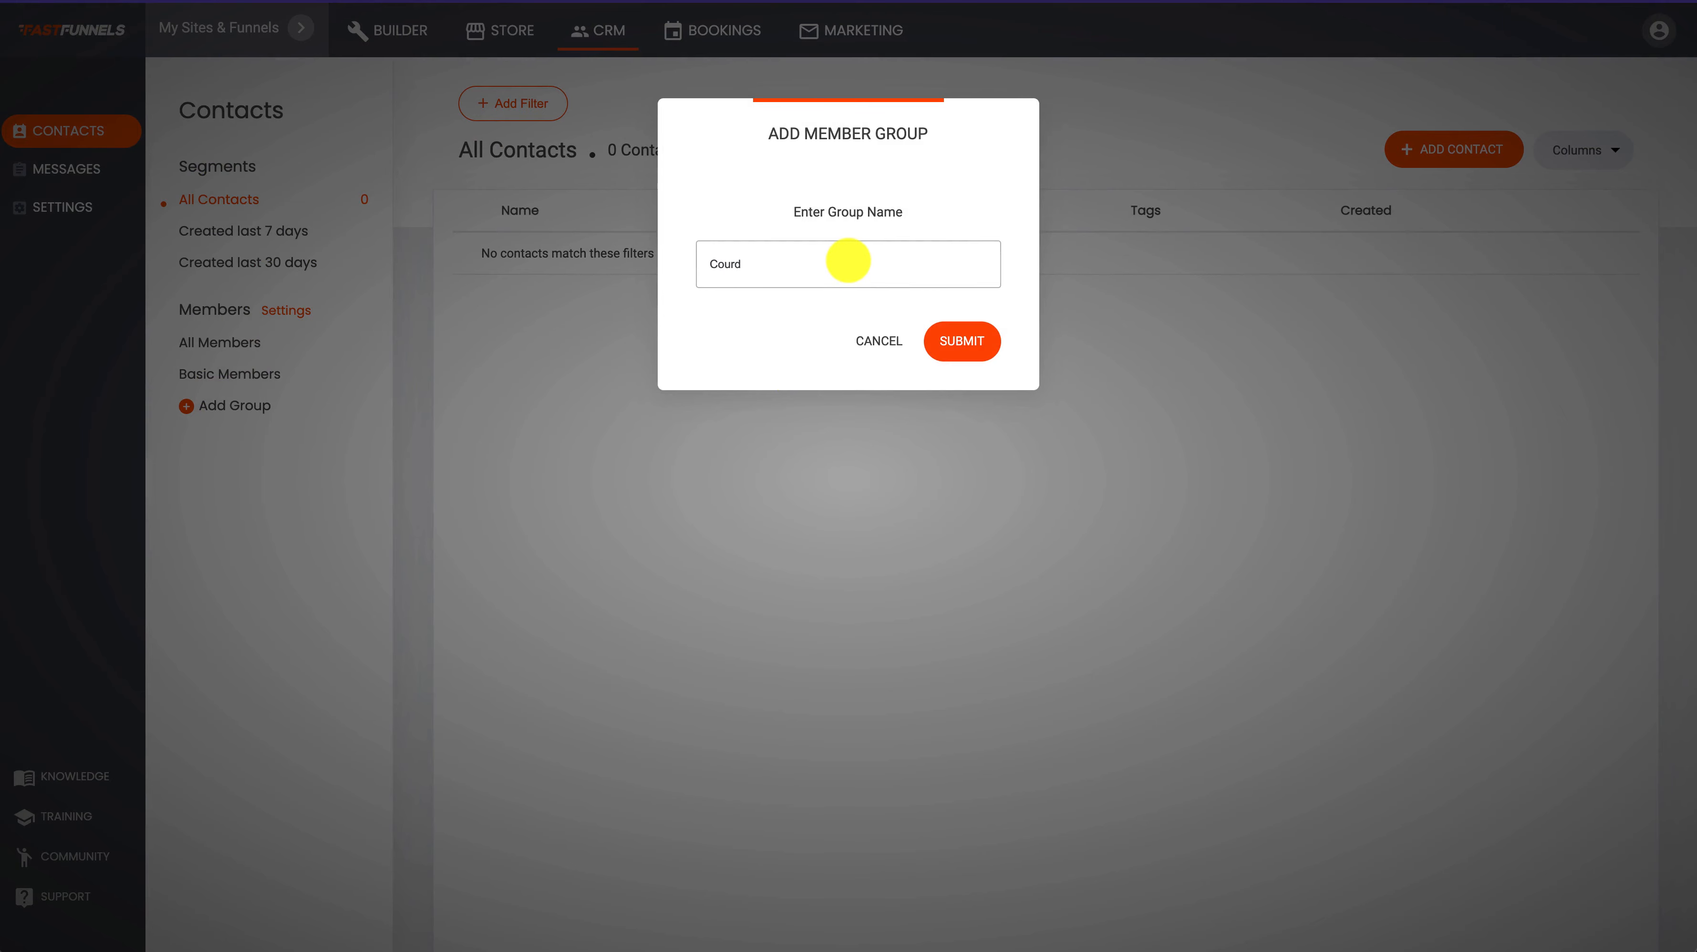
{"action": "type", "text": "Course Buyers"}
{"action": "left_click", "coordinate": [977, 341]}
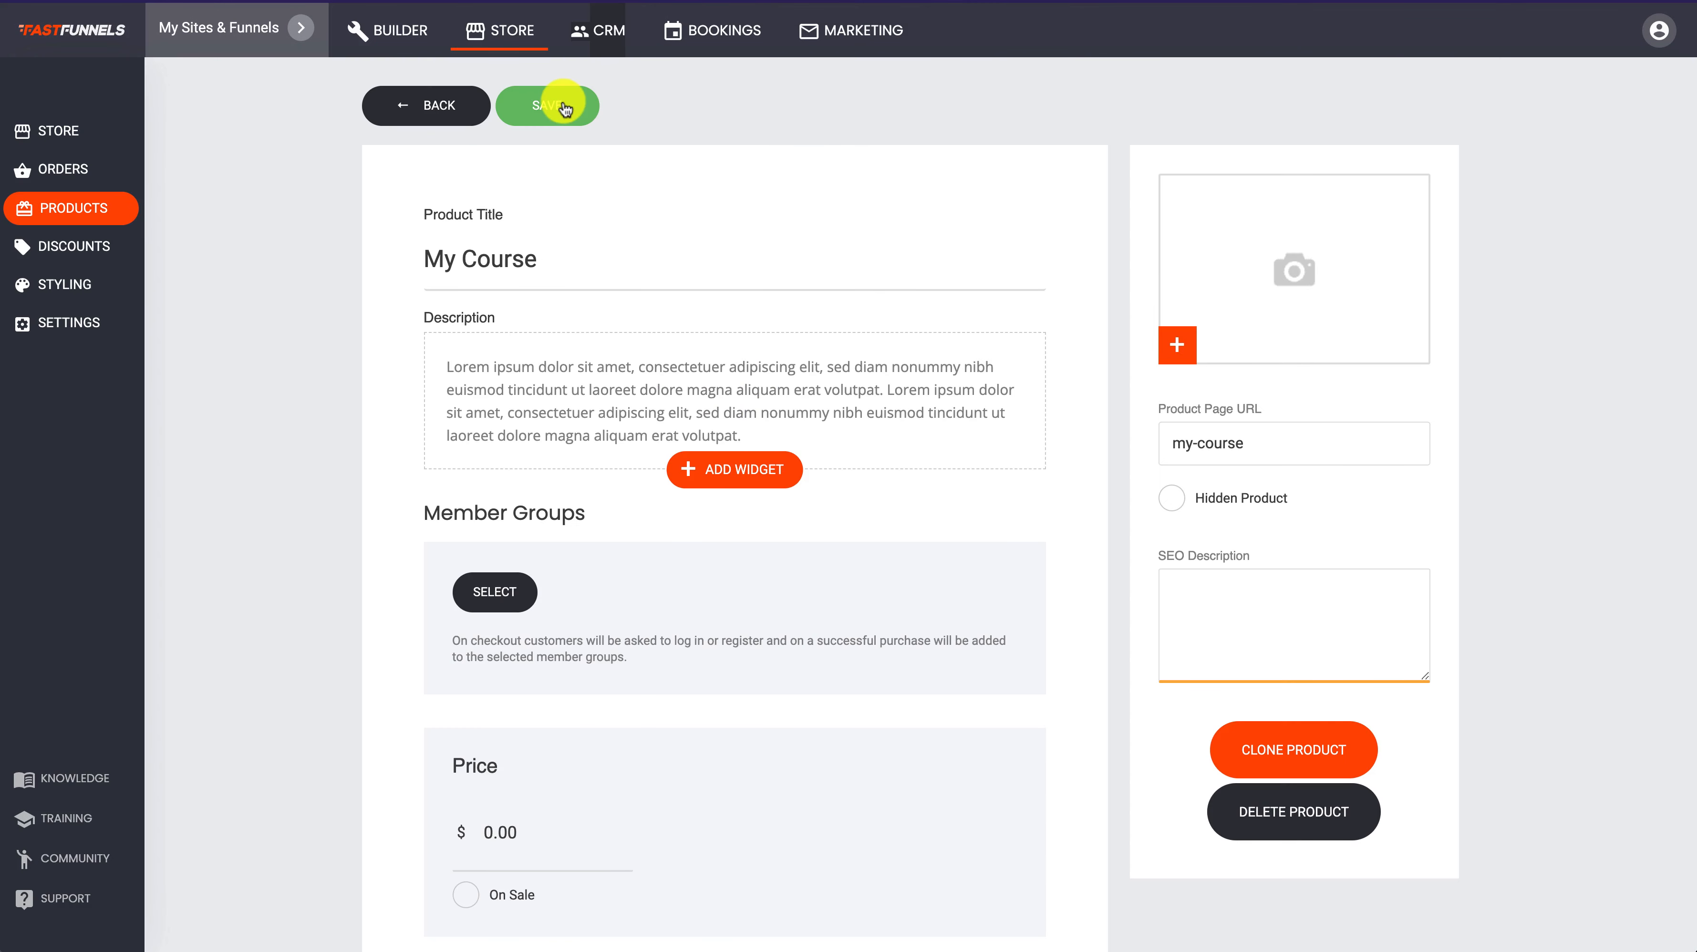
Try to save the My Course draft without a member group and recheck the member group choices
{"action": "left_click", "coordinate": [563, 108]}
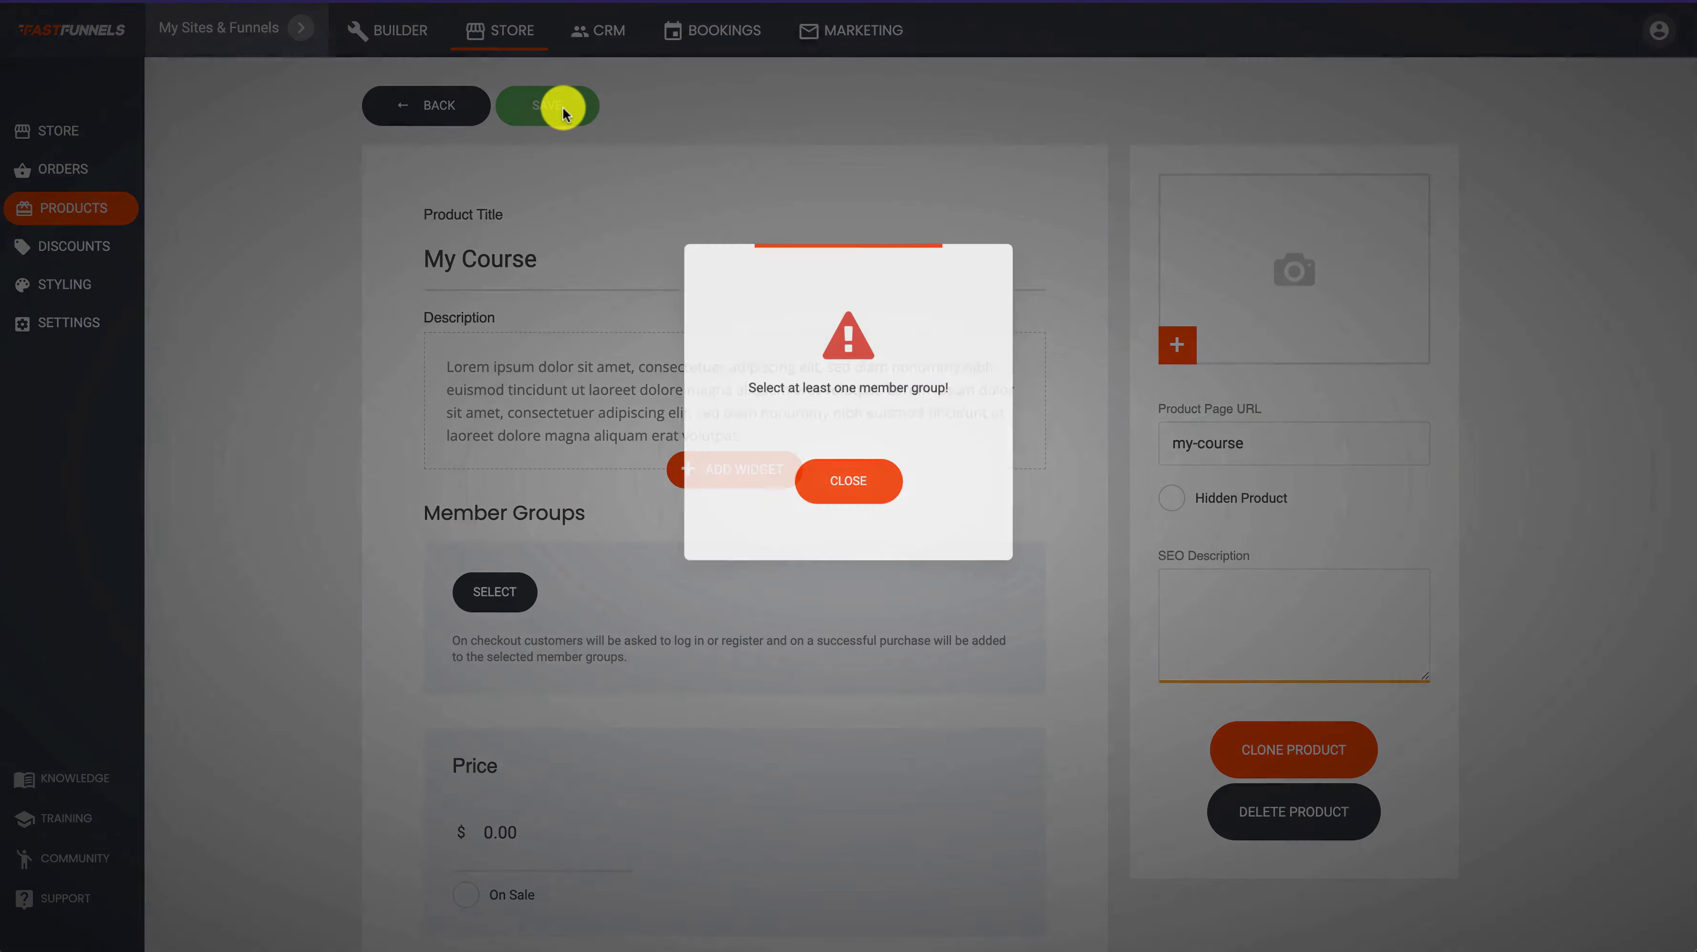
{"action": "left_click", "coordinate": [848, 469]}
{"action": "left_click", "coordinate": [494, 590]}
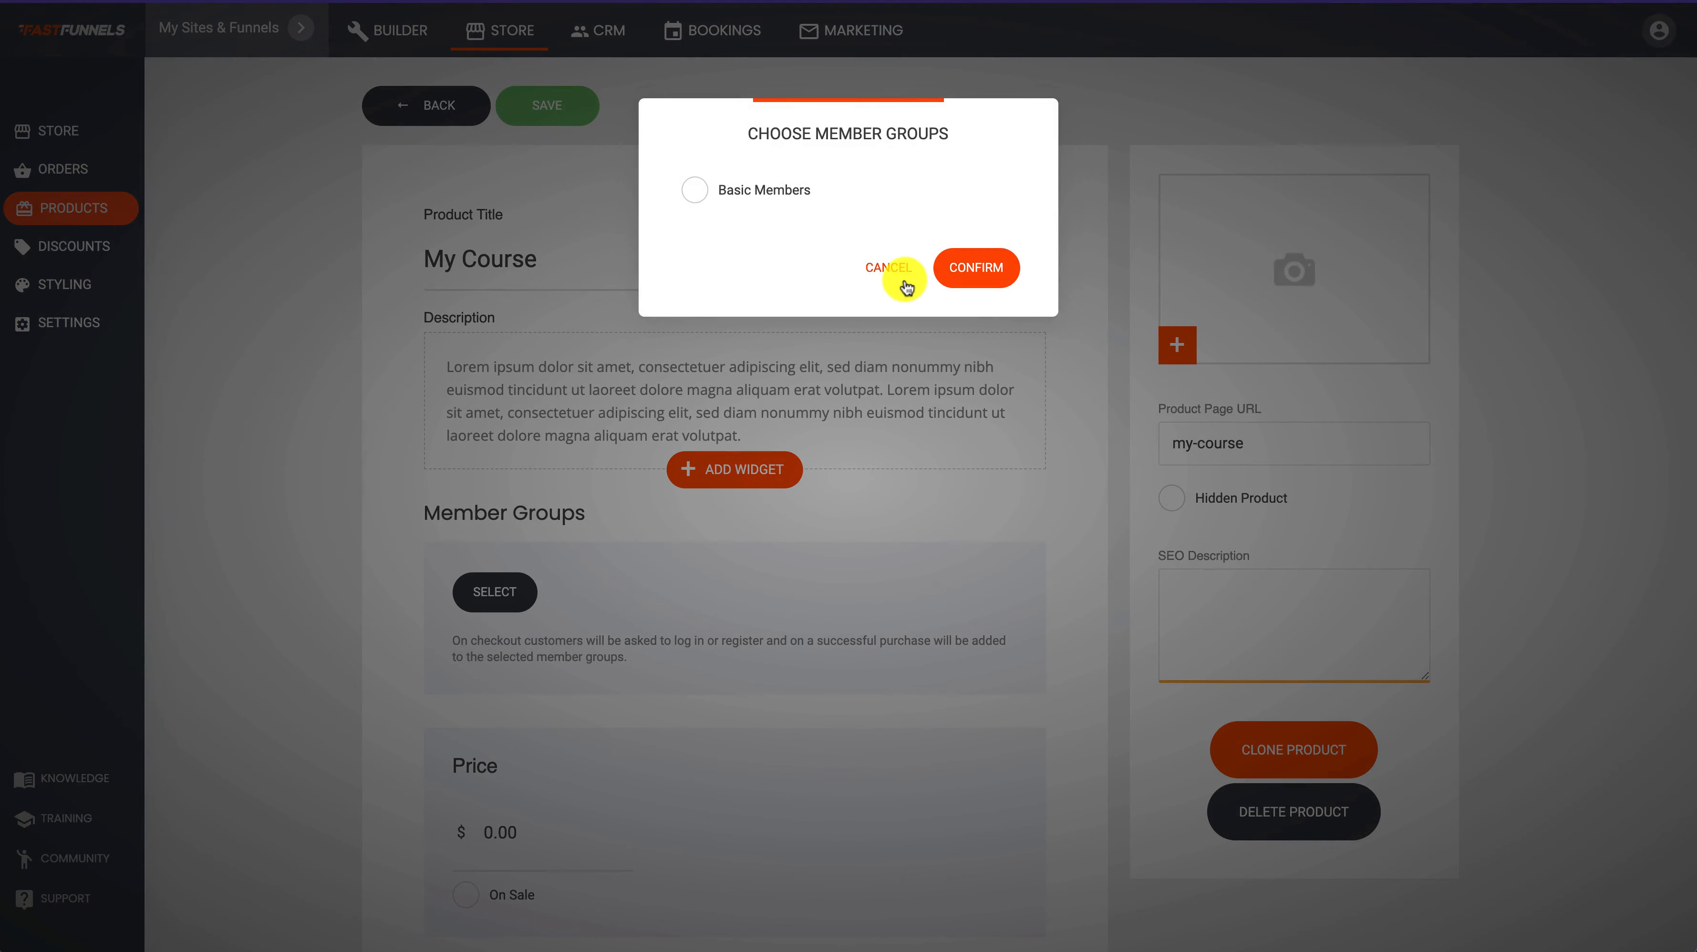
{"action": "left_click", "coordinate": [888, 270]}
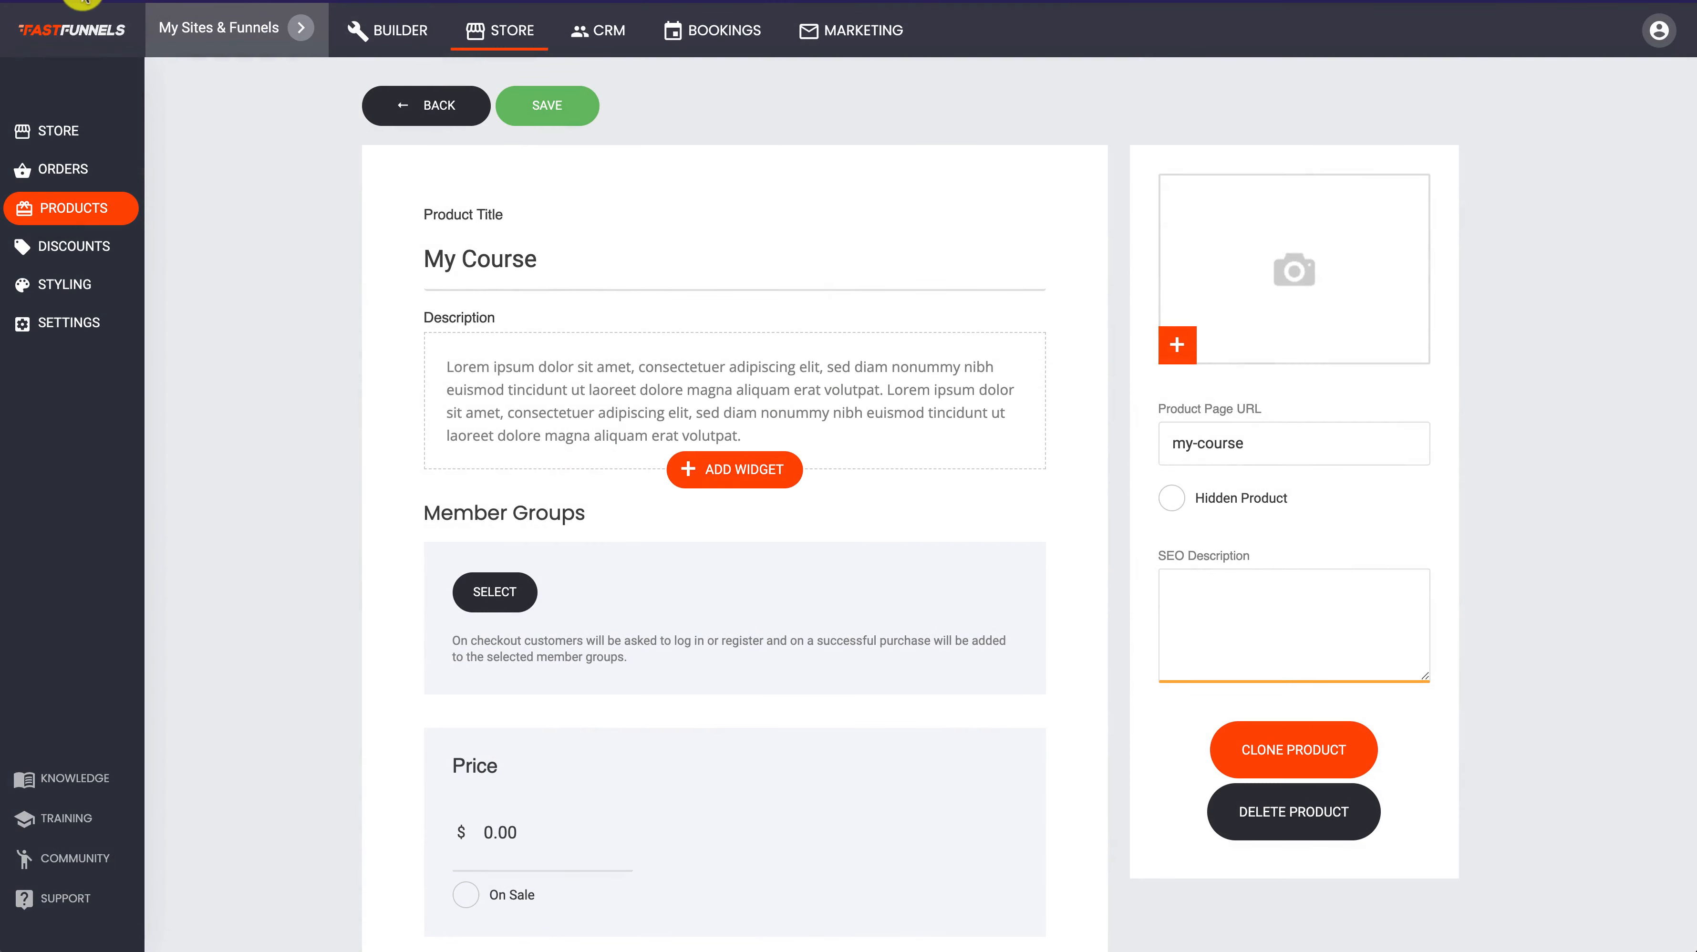
Reload the product editor, discarding the unsaved draft, and return to the product list
{"action": "left_click", "coordinate": [82, 1]}
{"action": "left_click", "coordinate": [927, 308]}
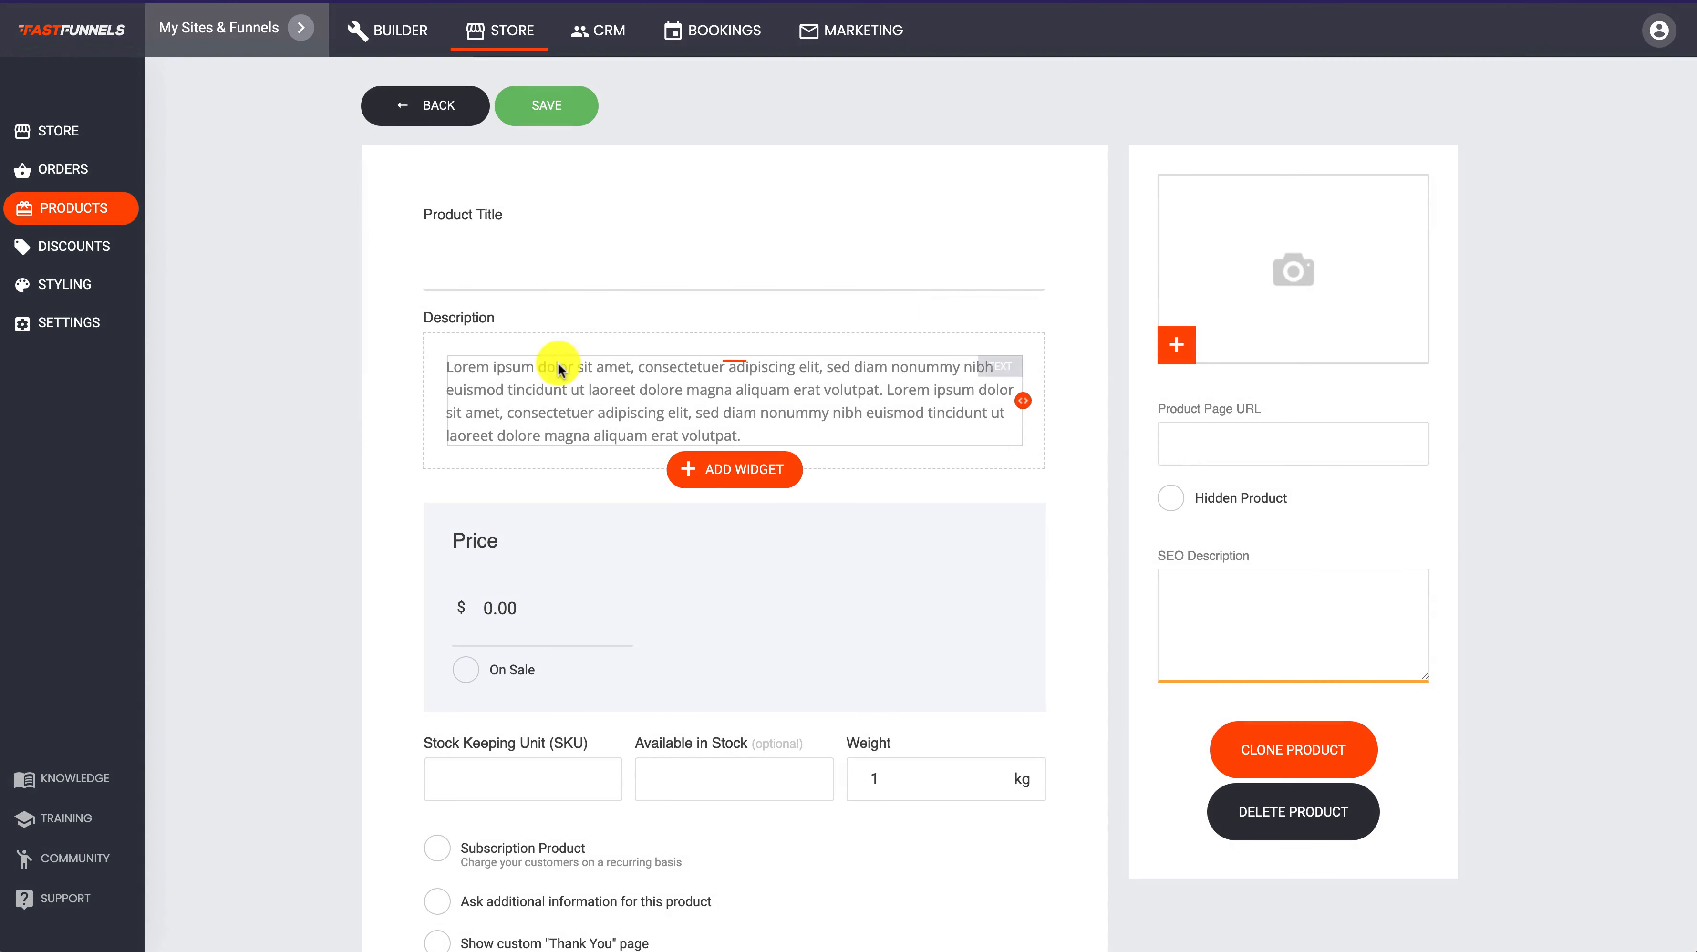
{"action": "left_click", "coordinate": [446, 107]}
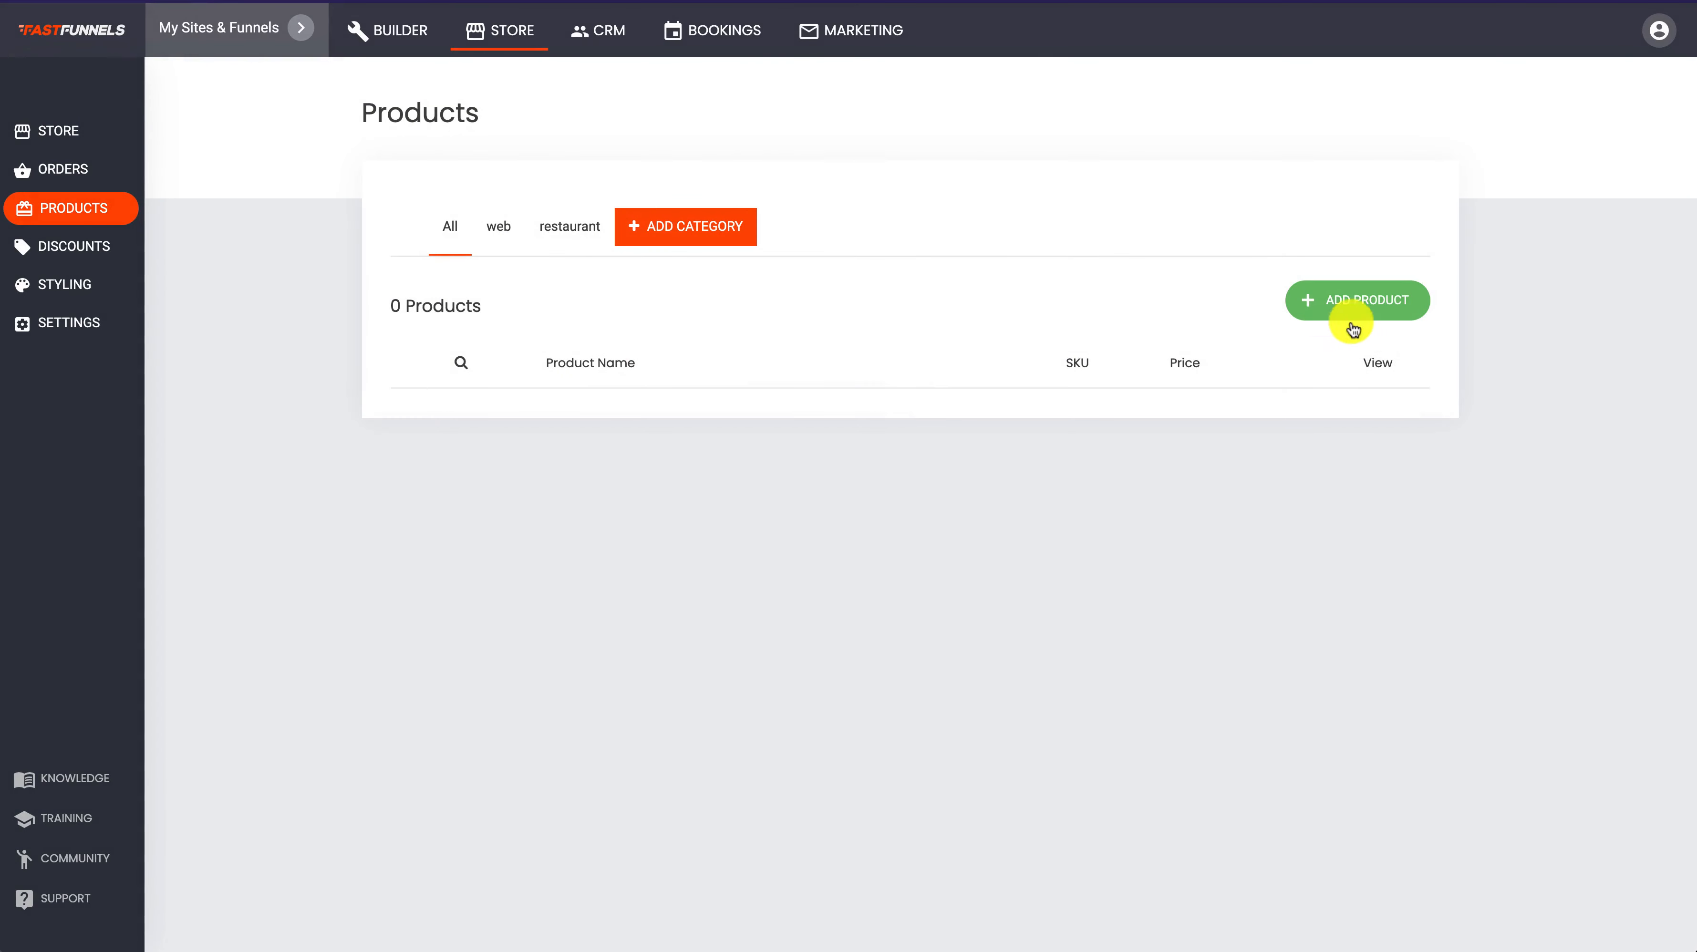
Add a new Membership product and title it My Course
{"action": "left_click", "coordinate": [1366, 304]}
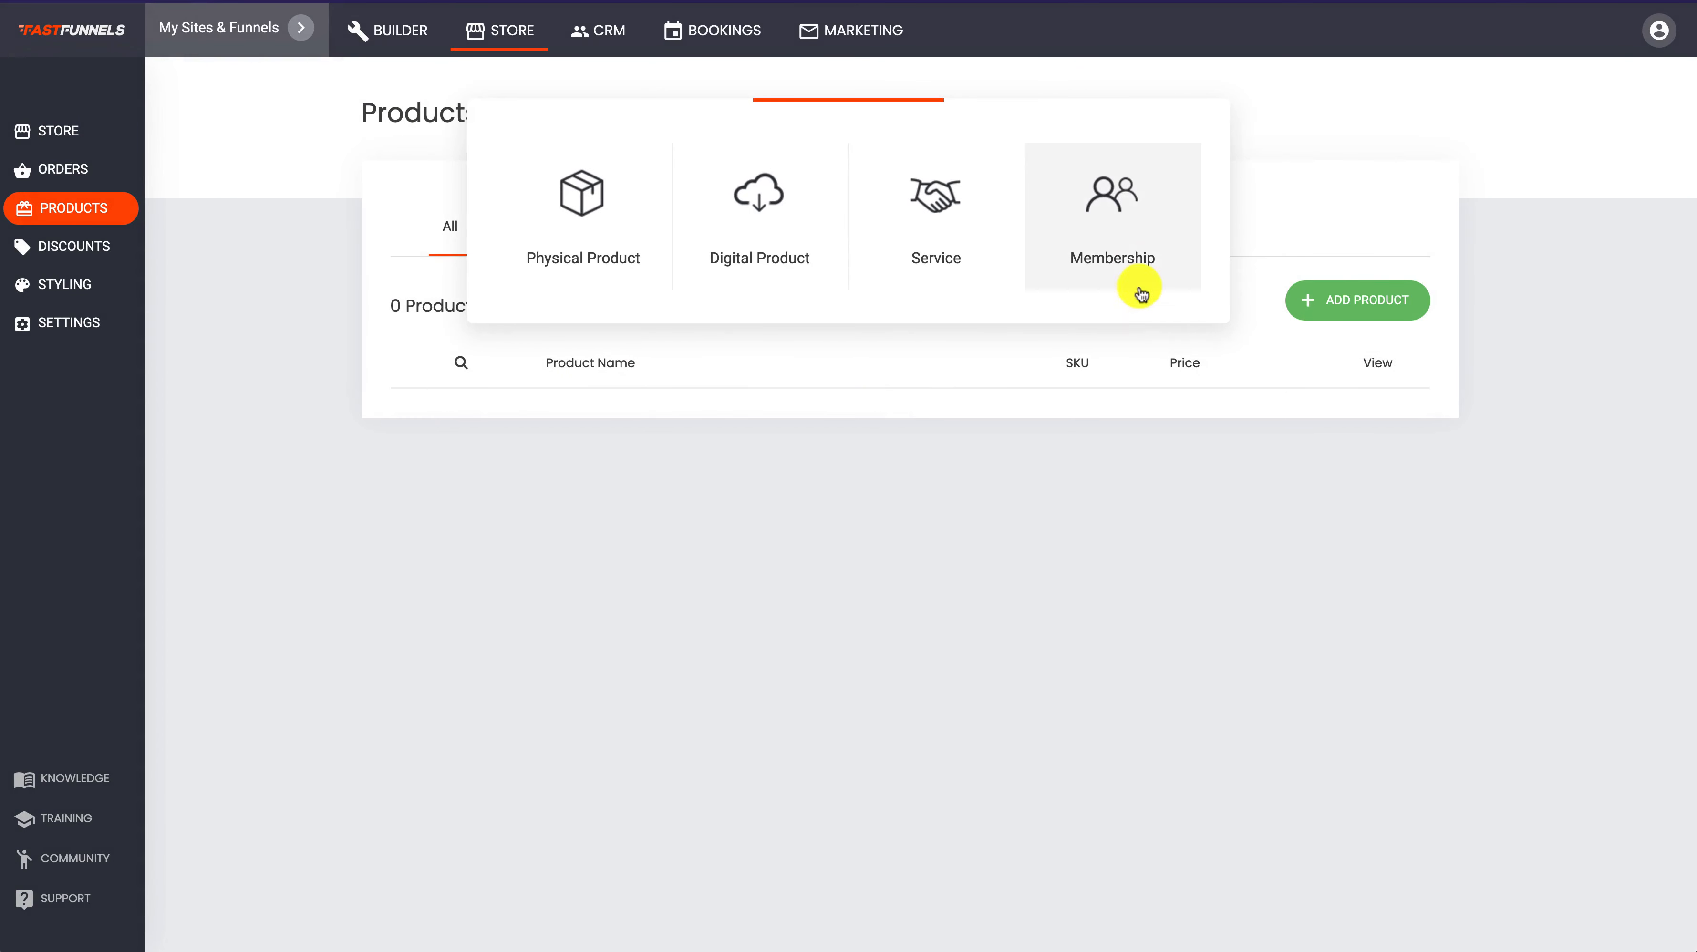
{"action": "left_click", "coordinate": [1126, 214]}
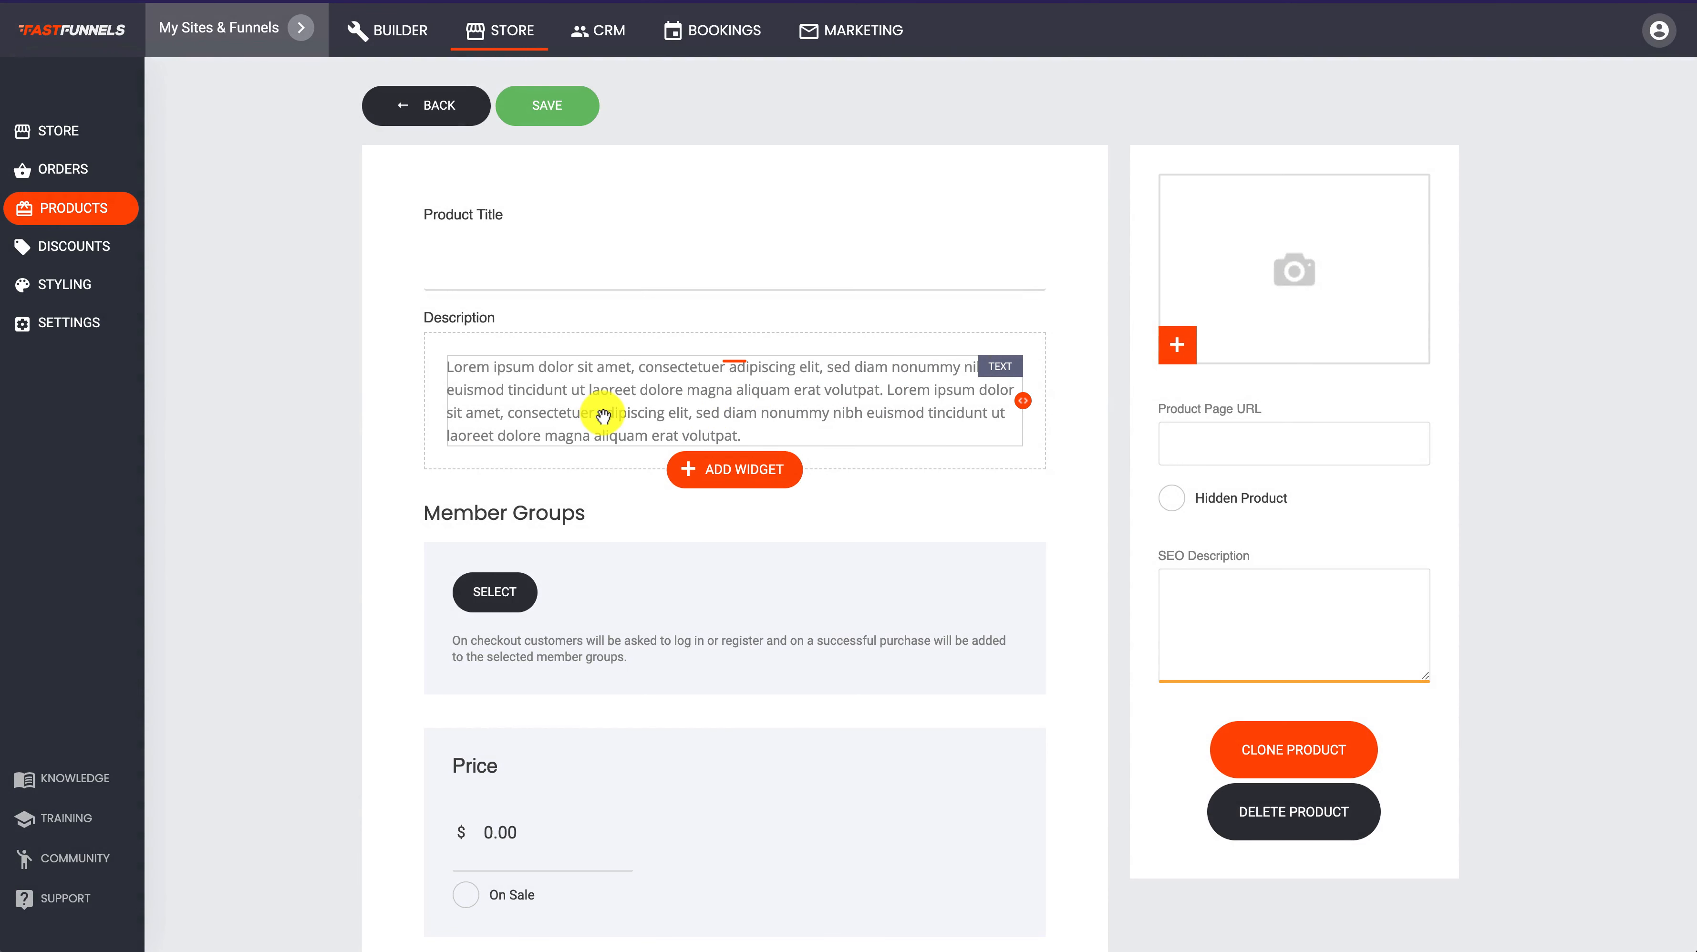
{"action": "left_click", "coordinate": [518, 276]}
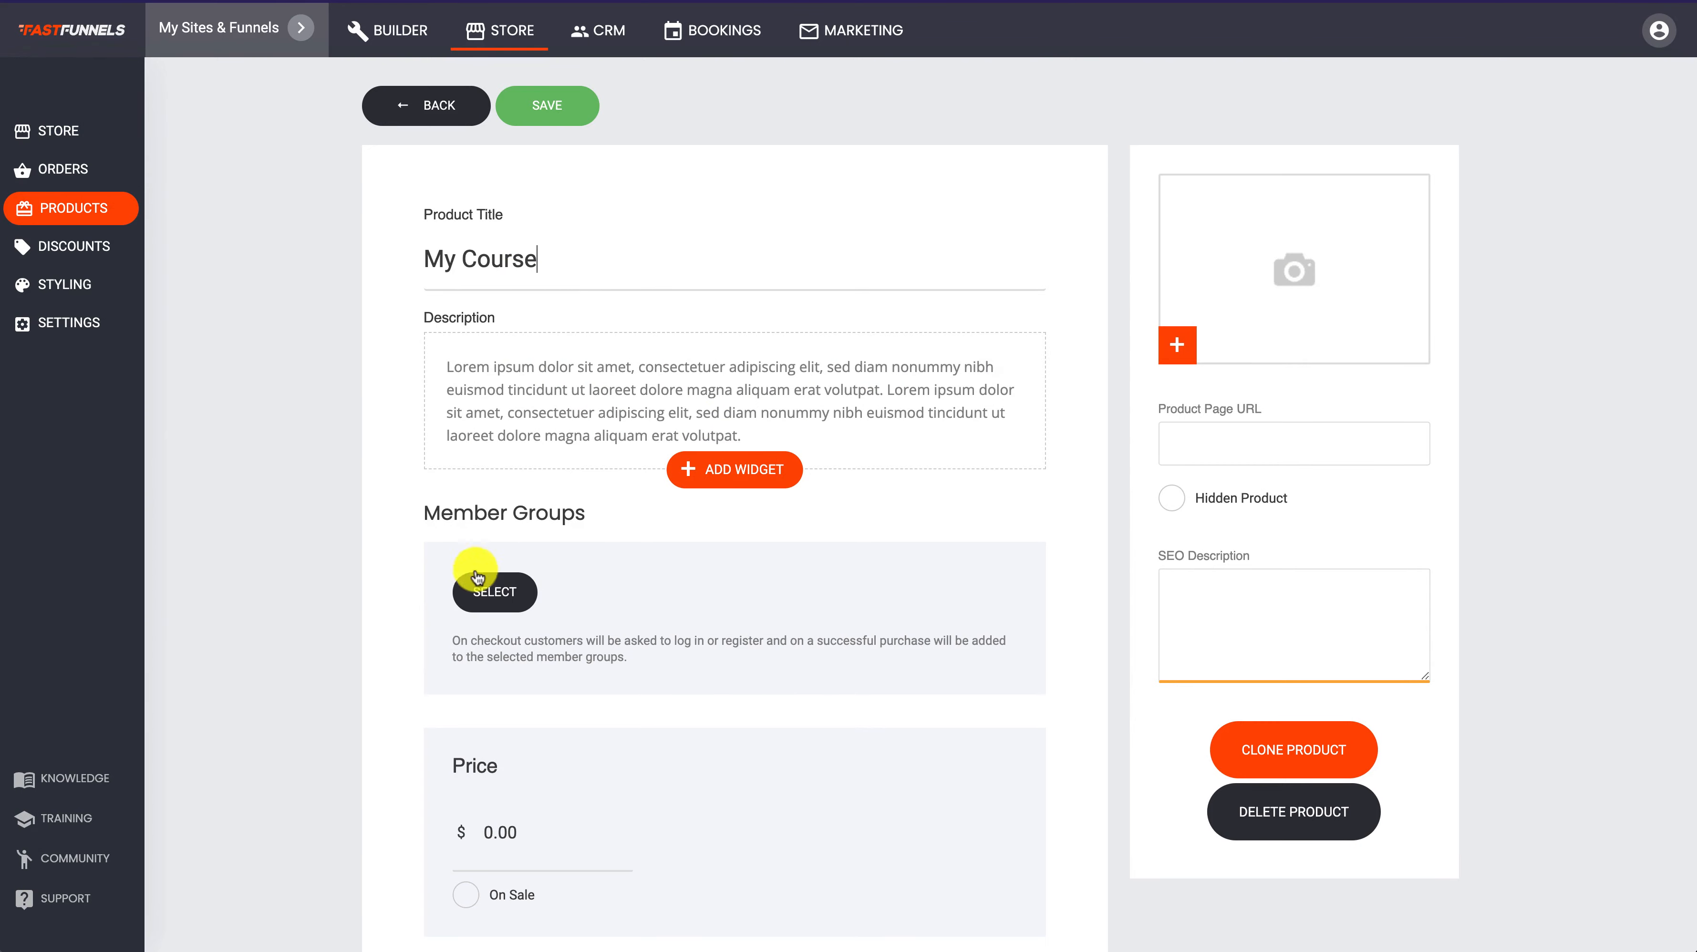
Assign the Course Buyers member group to the My Course product and set its price to $497
{"action": "left_click", "coordinate": [487, 587]}
{"action": "left_click", "coordinate": [758, 223]}
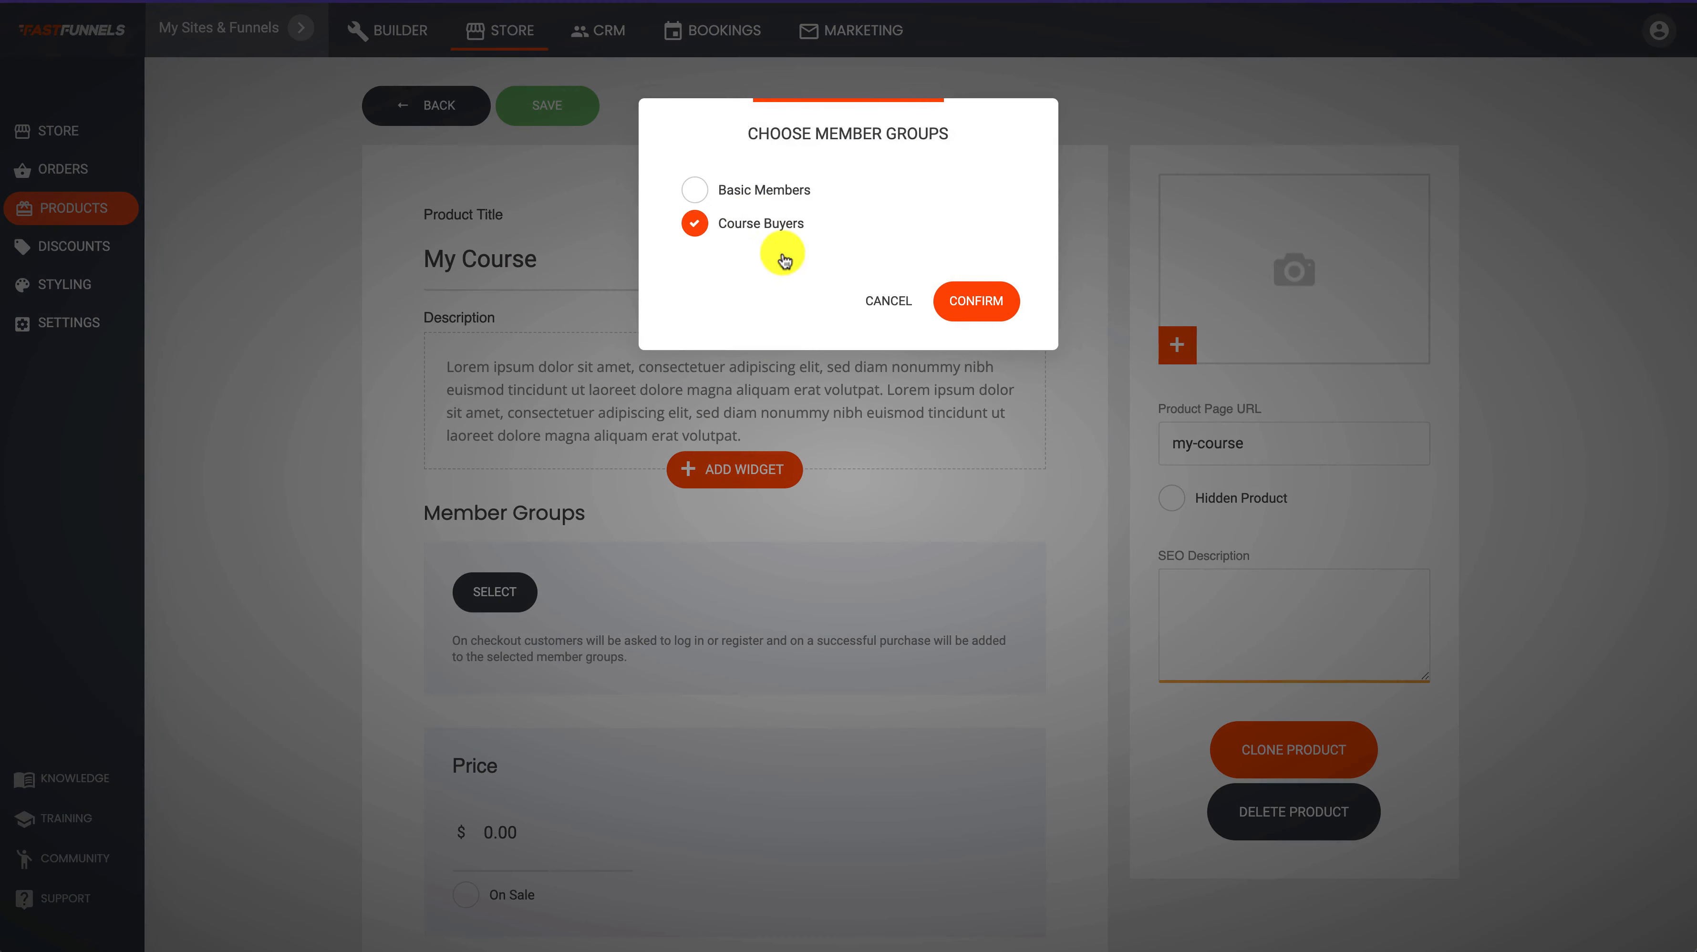
{"action": "left_click", "coordinate": [979, 299]}
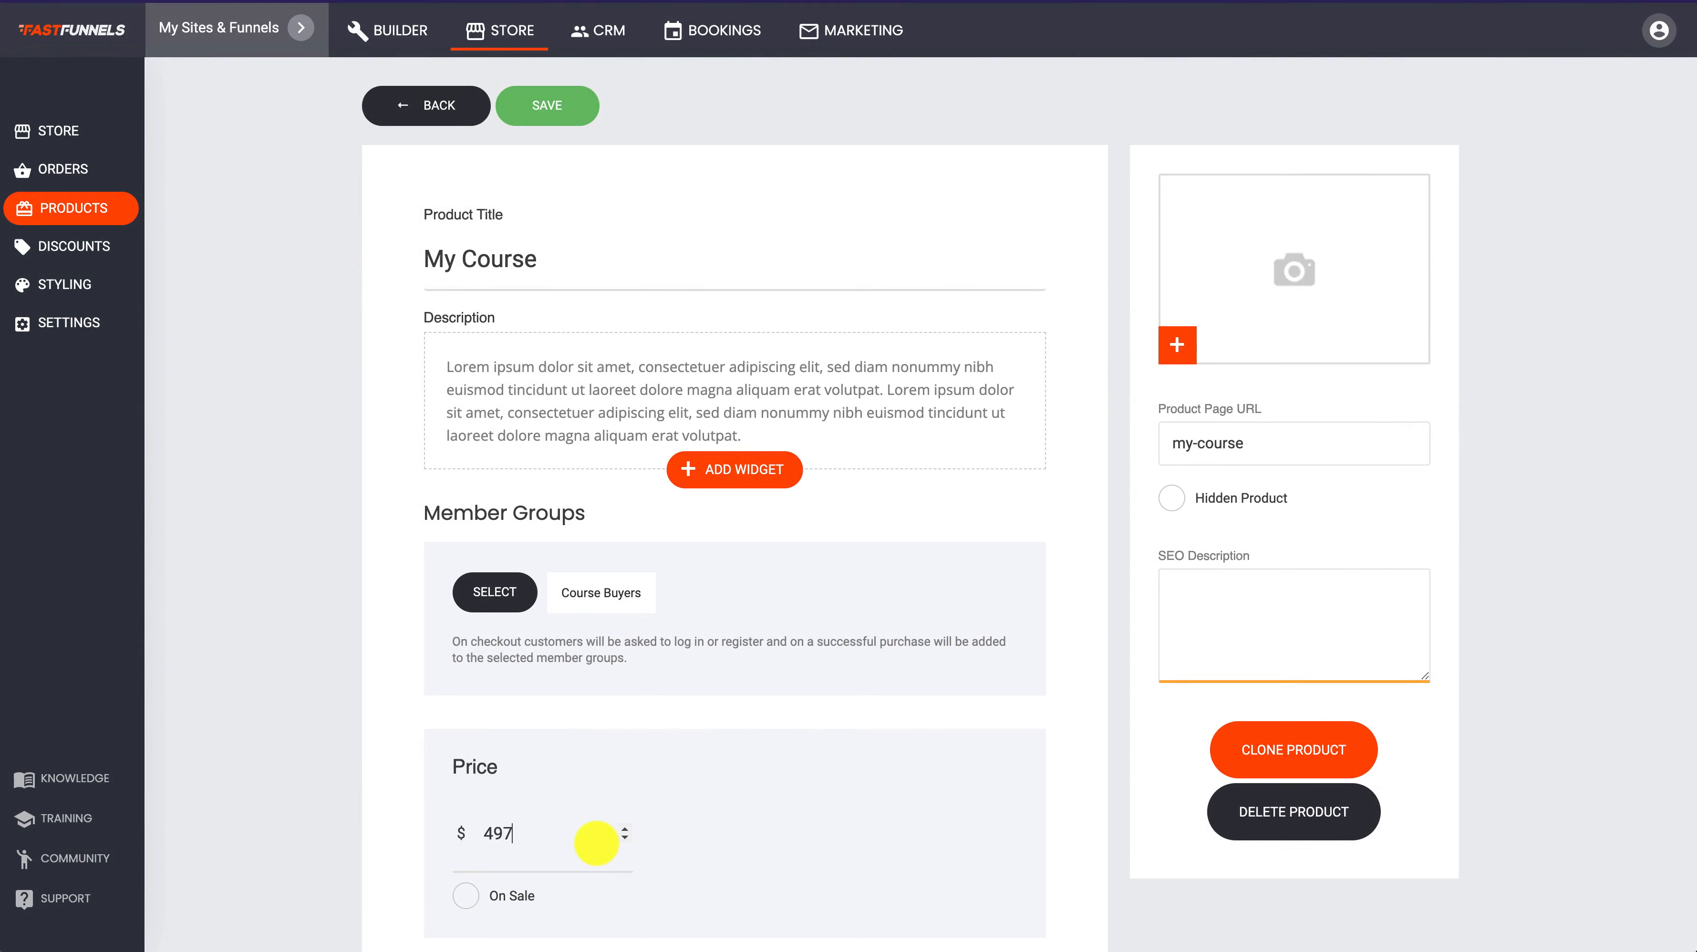
Create a Courses category, assign it to the My Course product and save the product
{"action": "scroll", "coordinate": [901, 746], "scroll_direction": "down", "scroll_amount": 8}
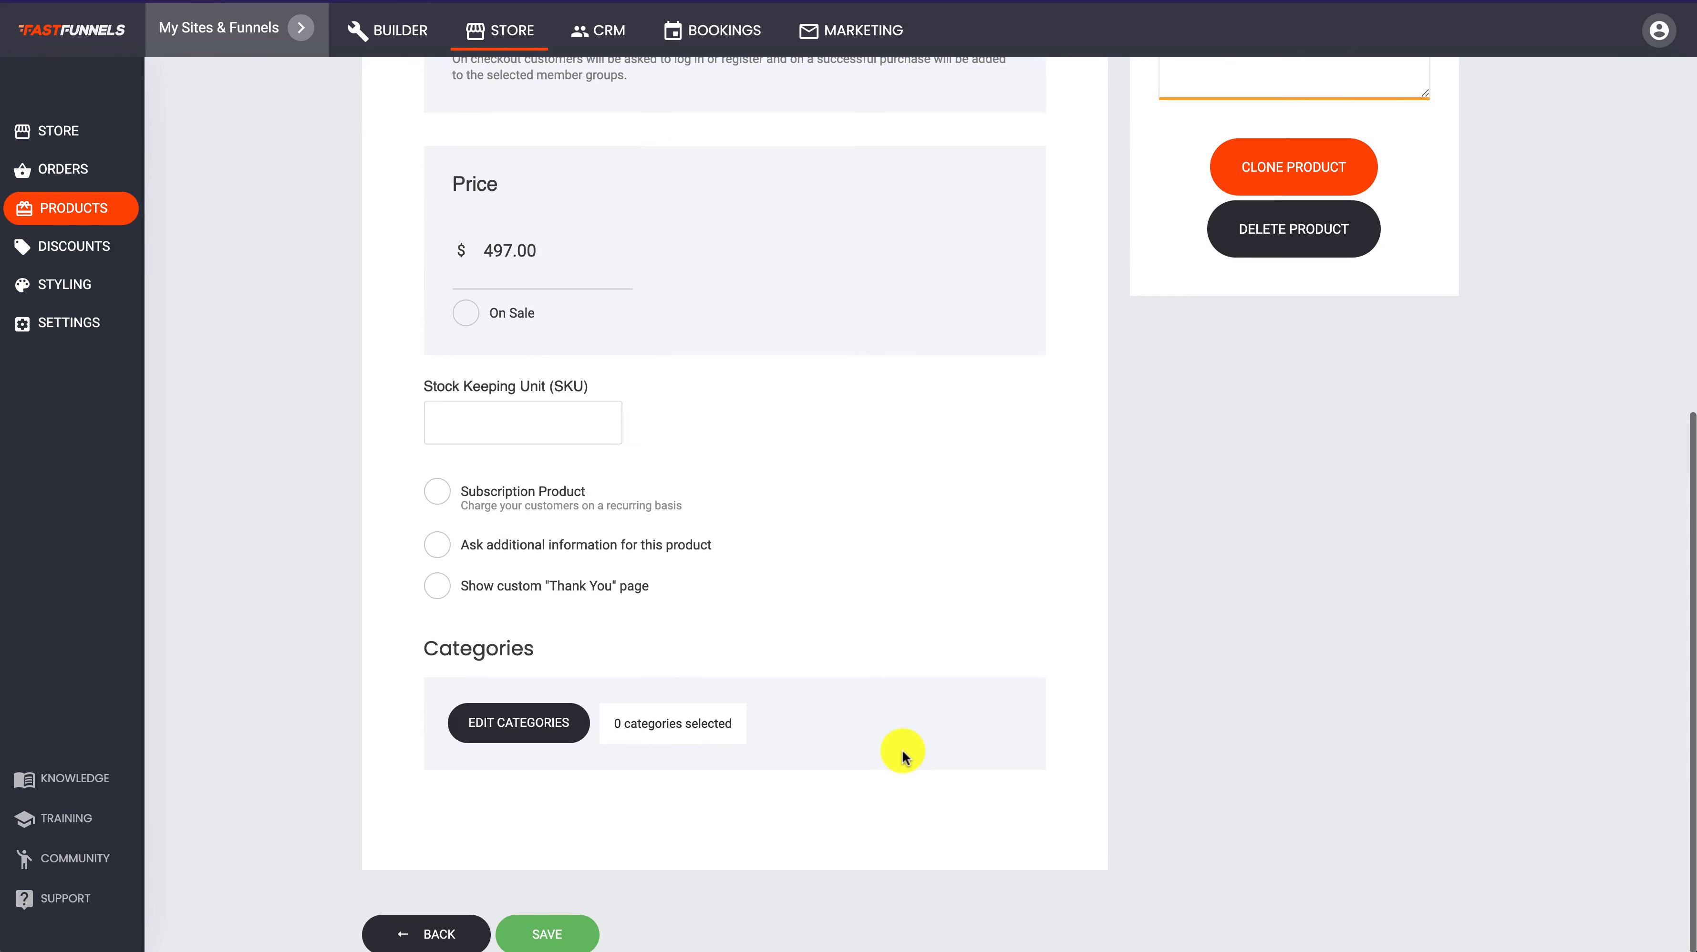
{"action": "left_click", "coordinate": [491, 731]}
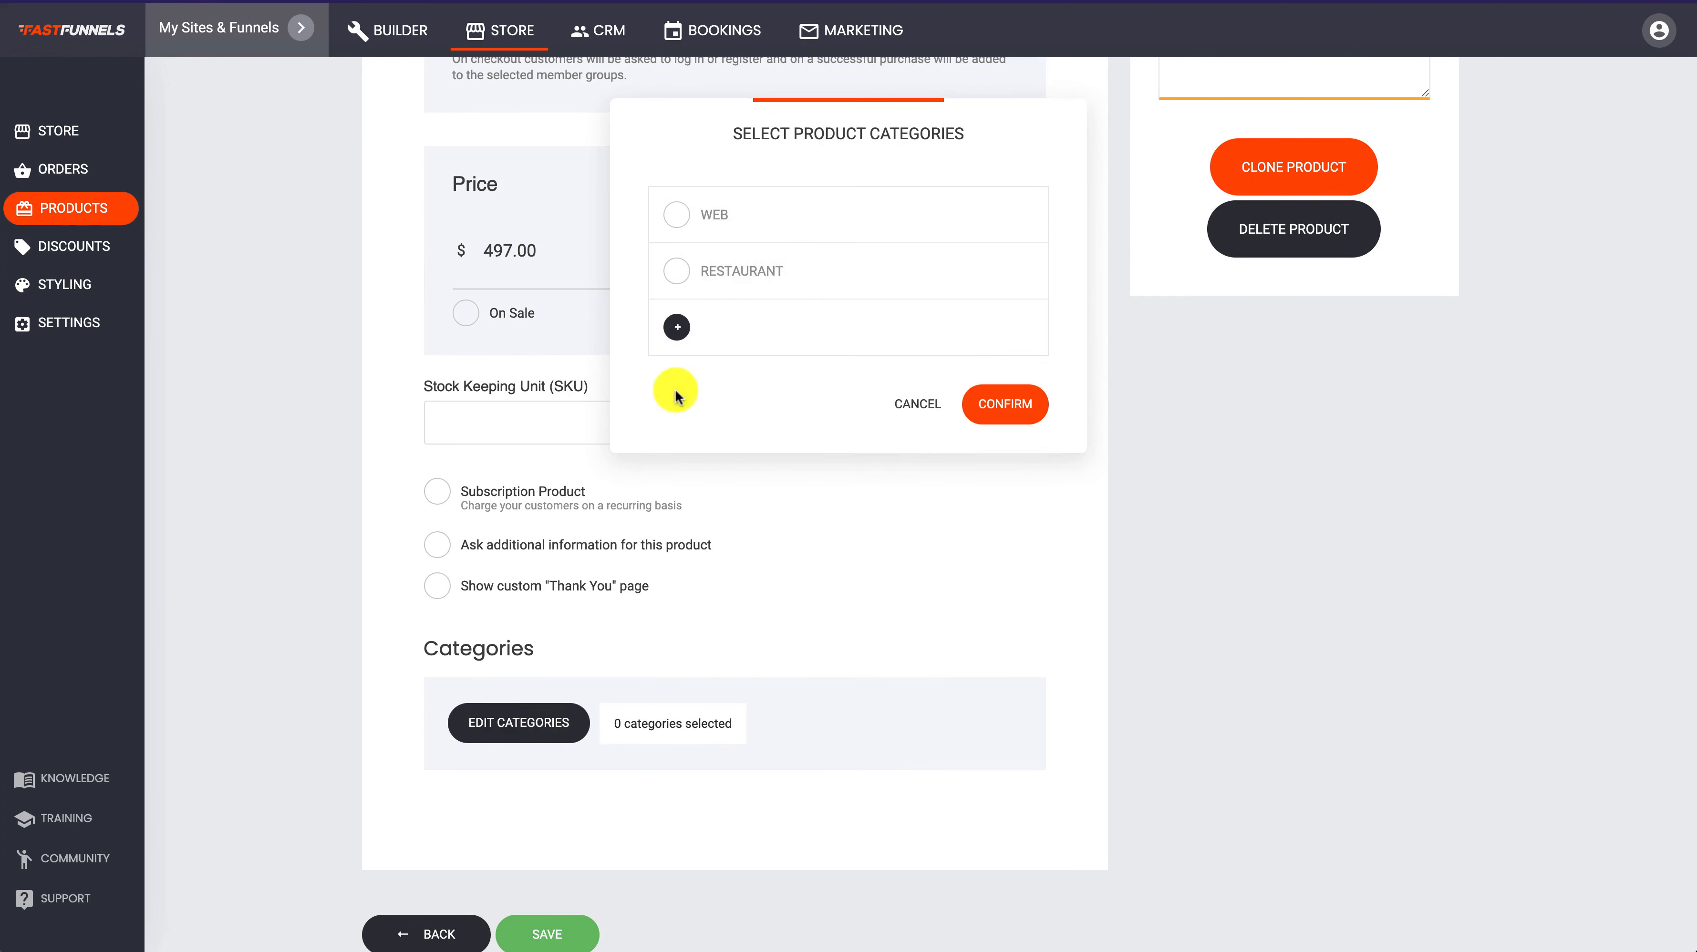
{"action": "left_click", "coordinate": [673, 330]}
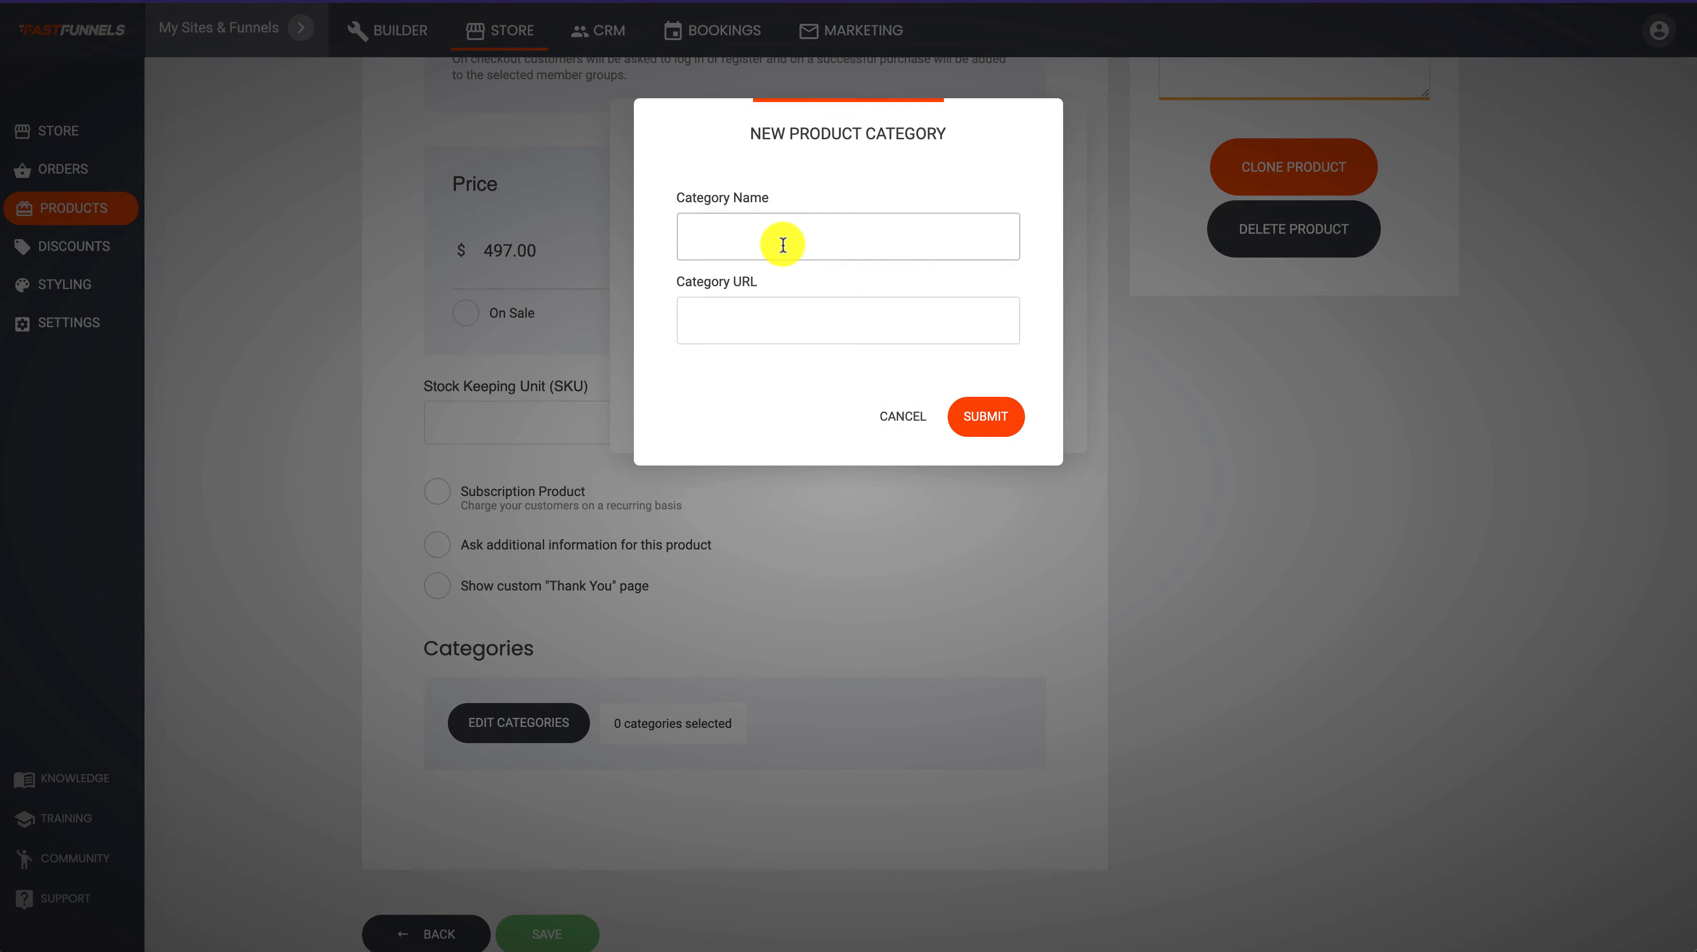
{"action": "left_click", "coordinate": [800, 317]}
{"action": "left_click", "coordinate": [966, 416]}
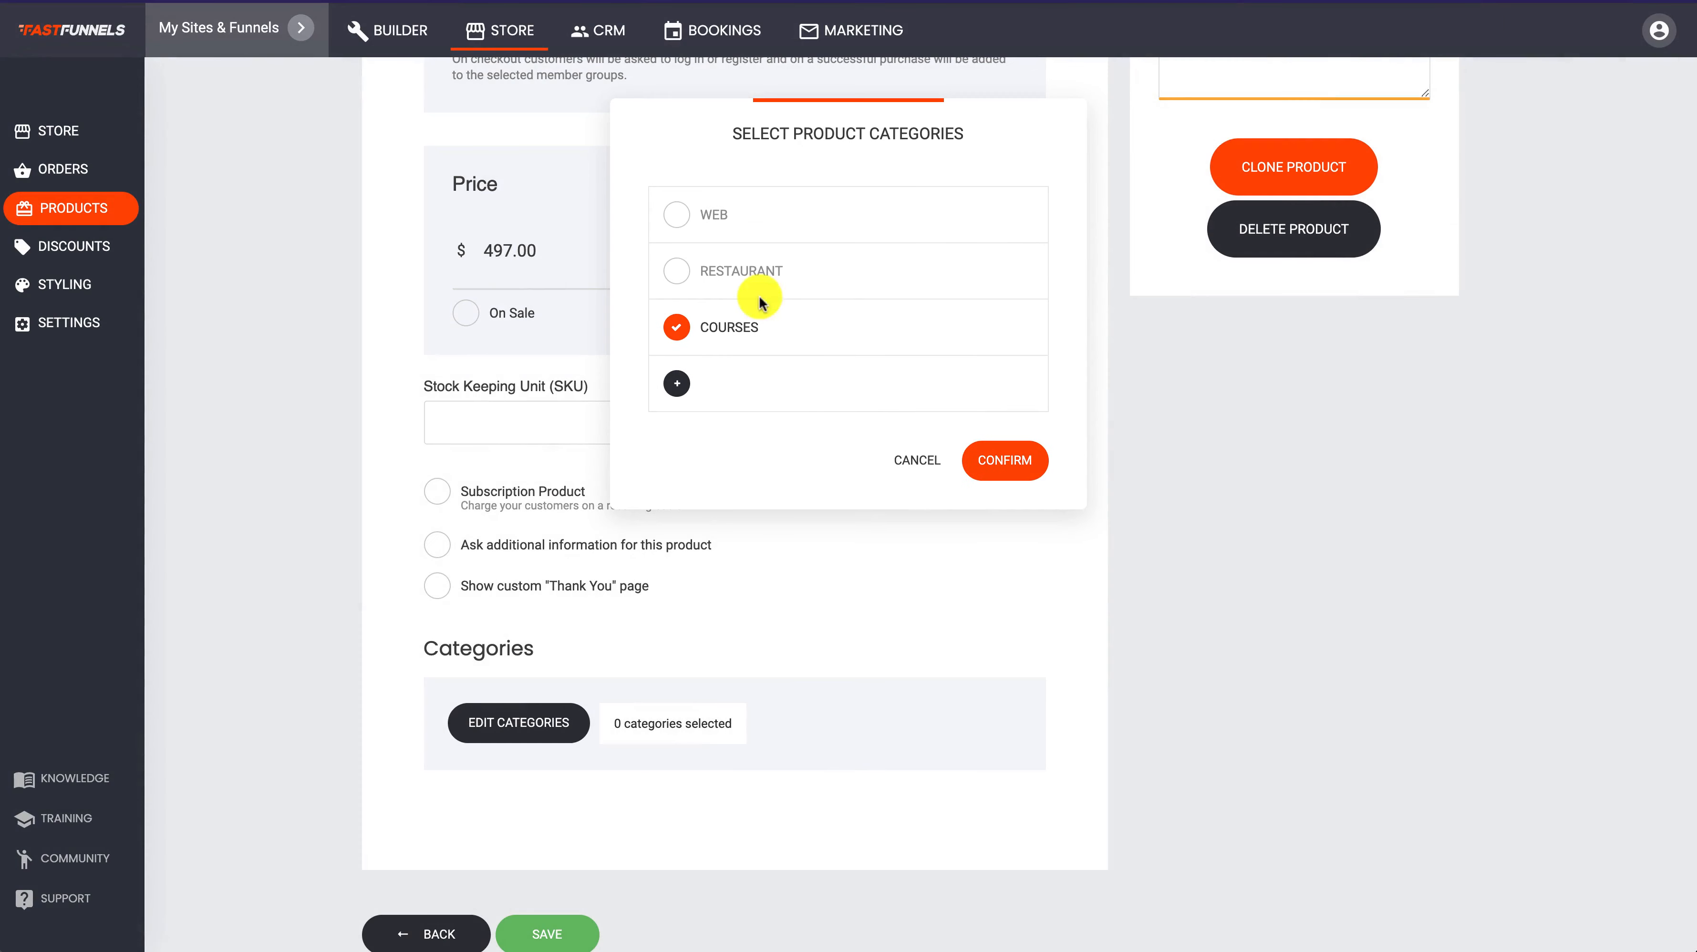
{"action": "left_click", "coordinate": [1008, 476]}
{"action": "scroll", "coordinate": [1312, 566], "scroll_direction": "up", "scroll_amount": 9}
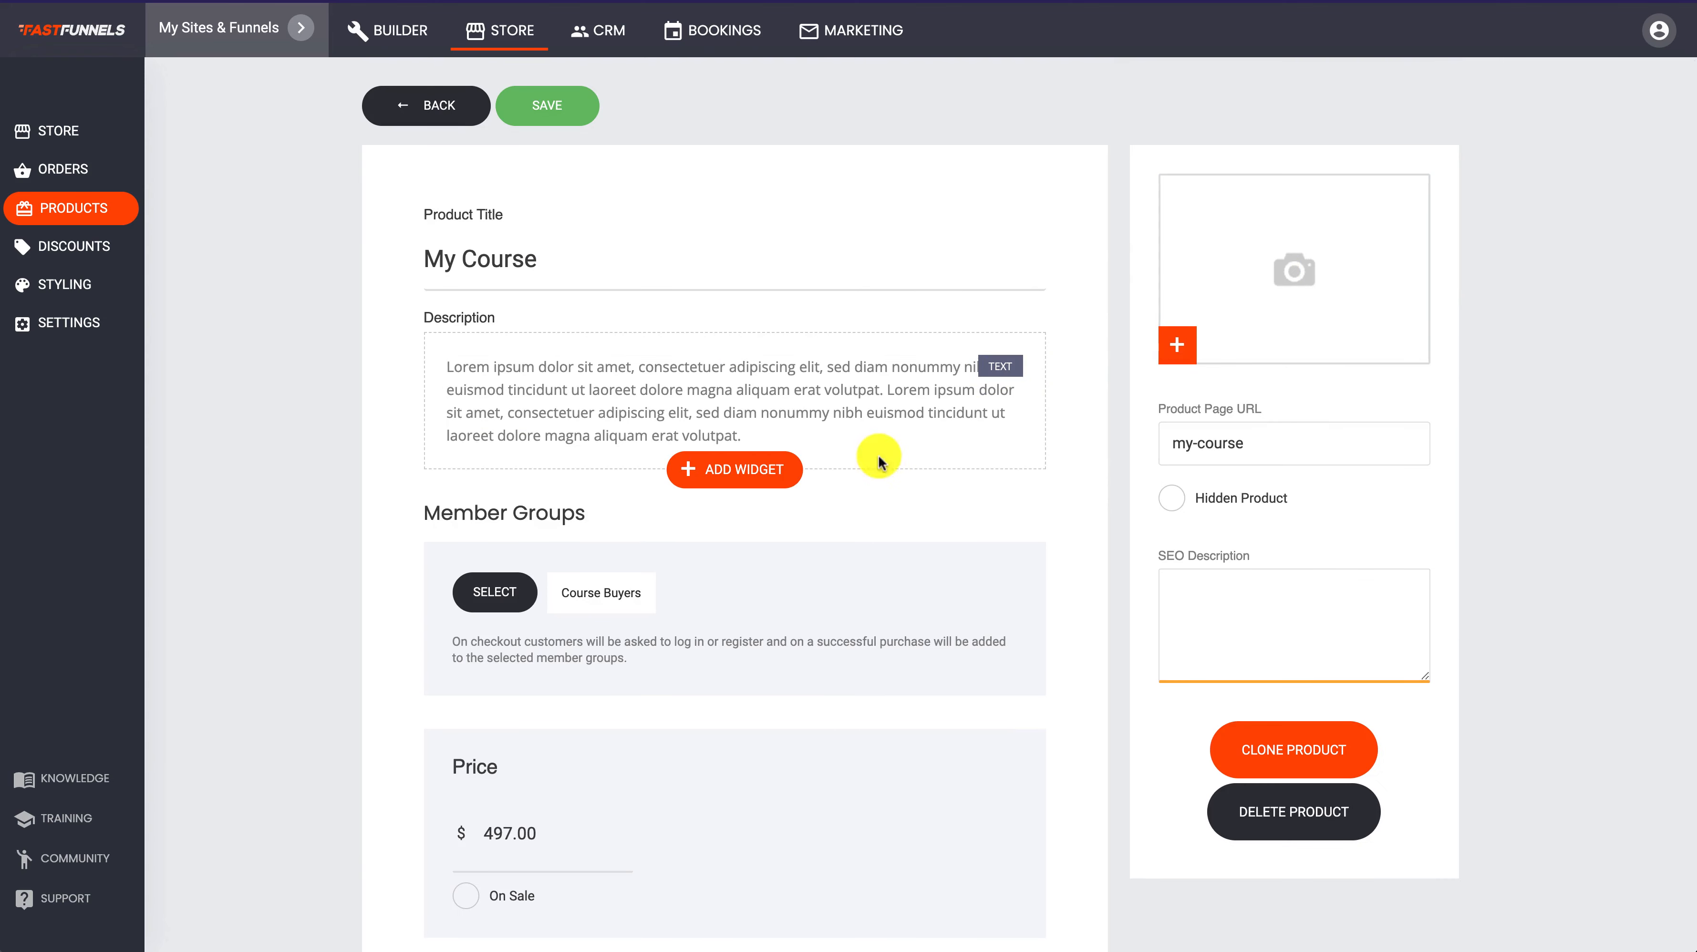
{"action": "left_click", "coordinate": [561, 102]}
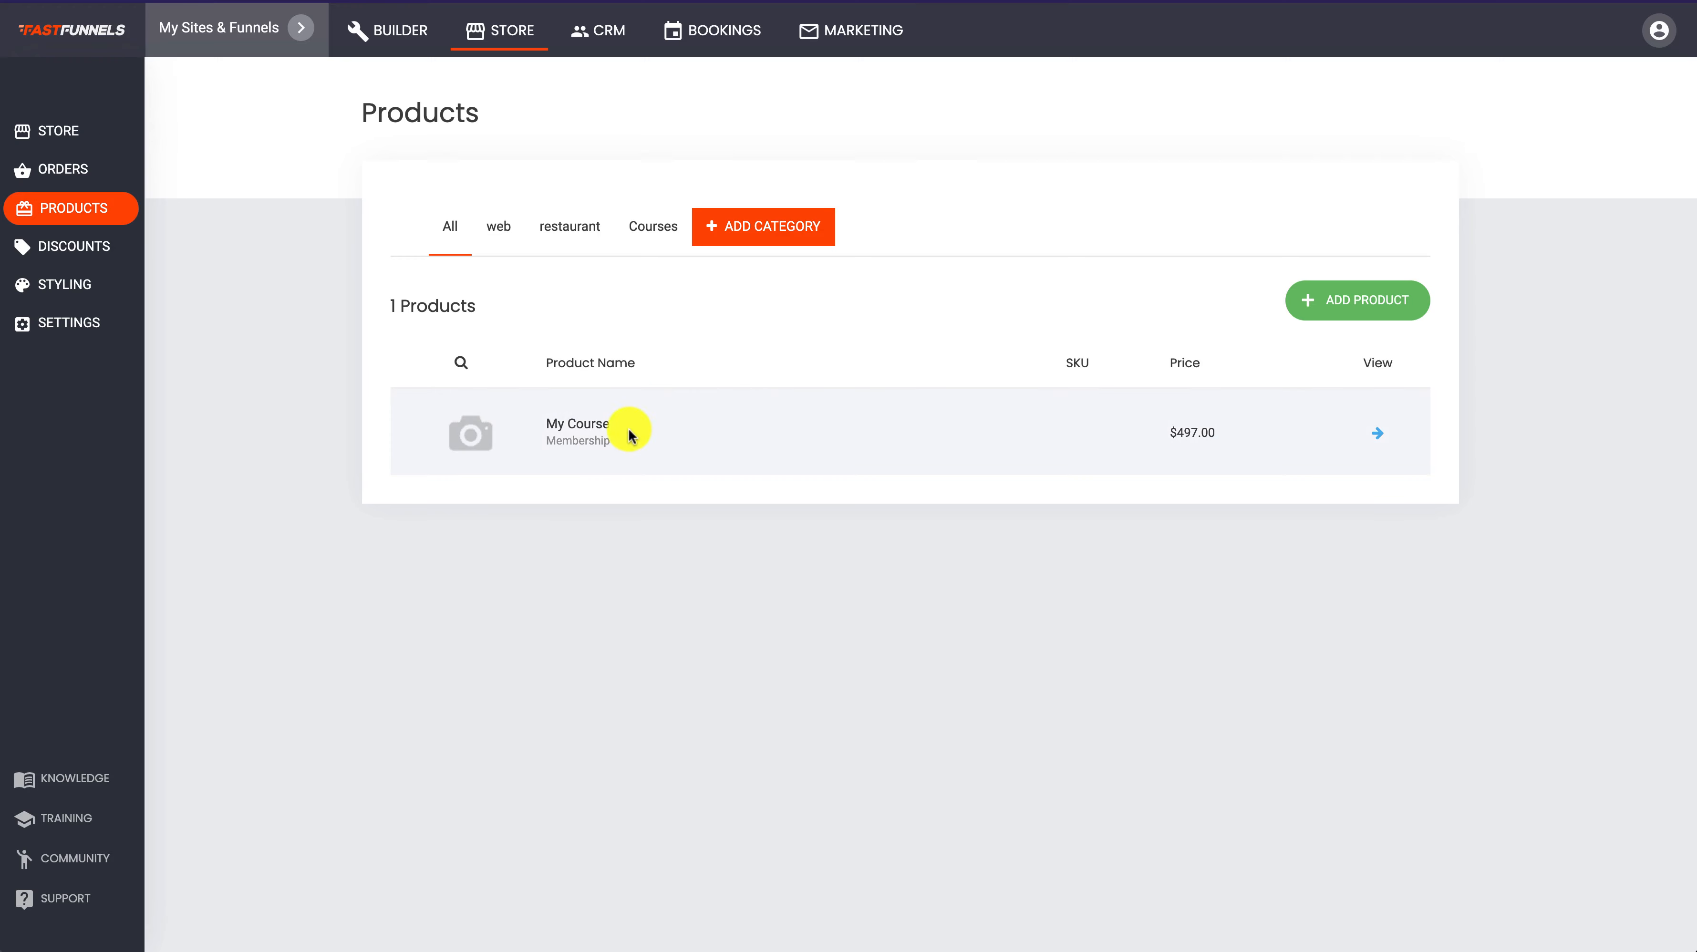
Open the saved My Course product to review its details and return to the product list
{"action": "left_click", "coordinate": [1378, 440]}
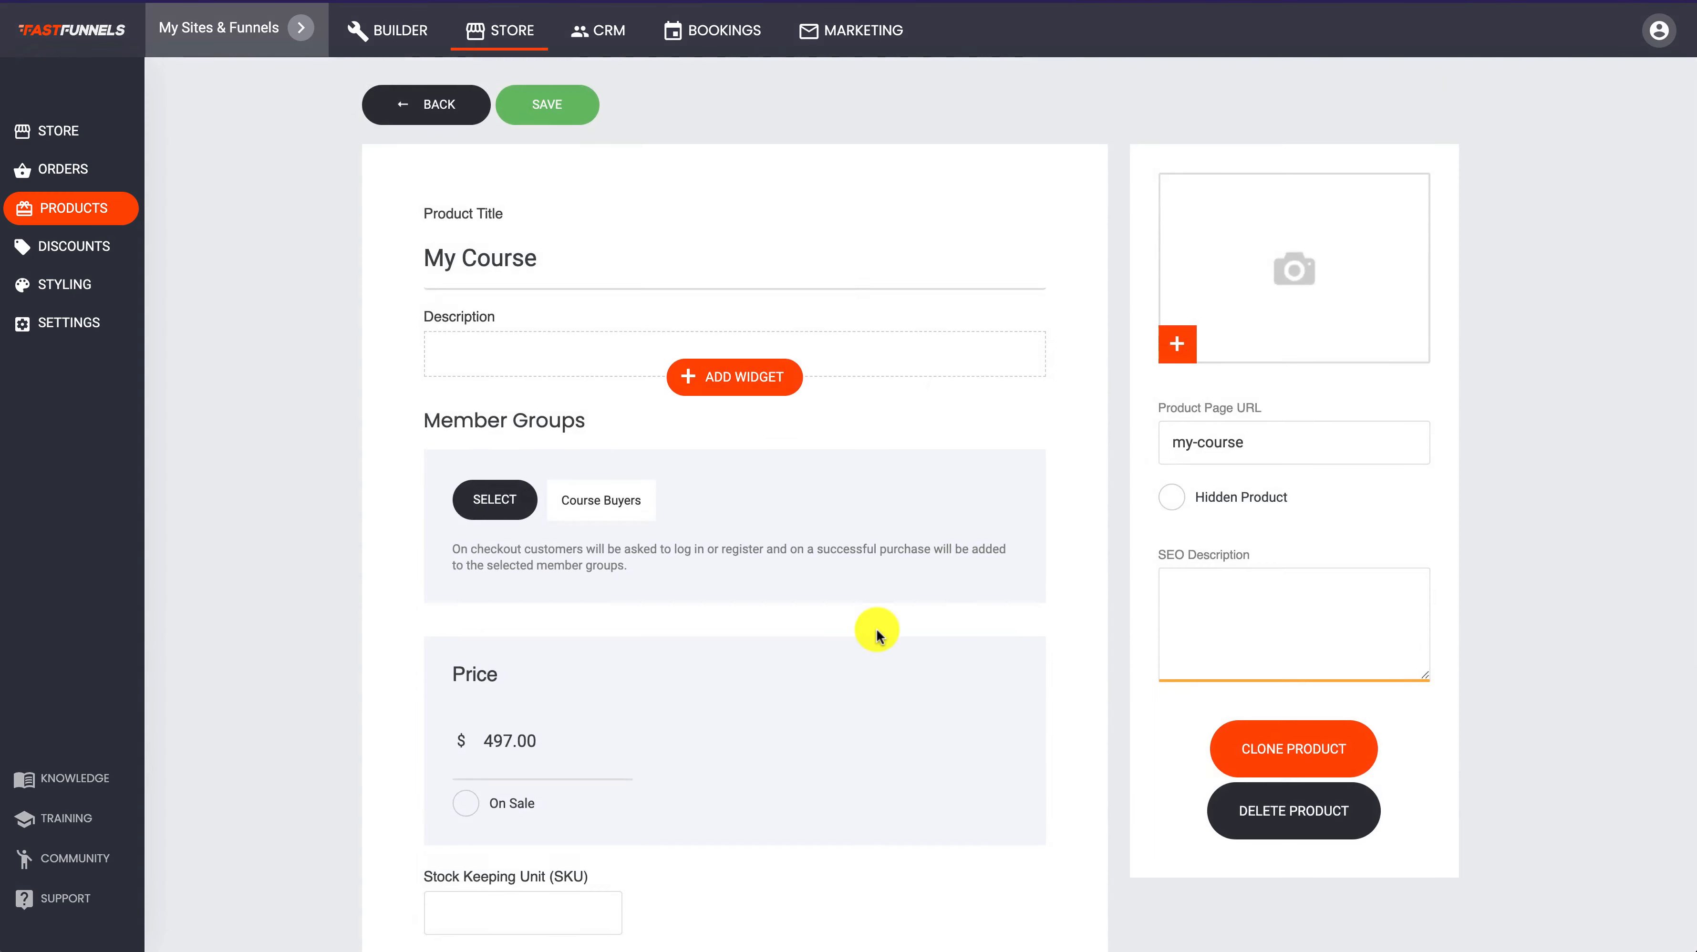
{"action": "scroll", "coordinate": [560, 382], "scroll_direction": "up", "scroll_amount": 3}
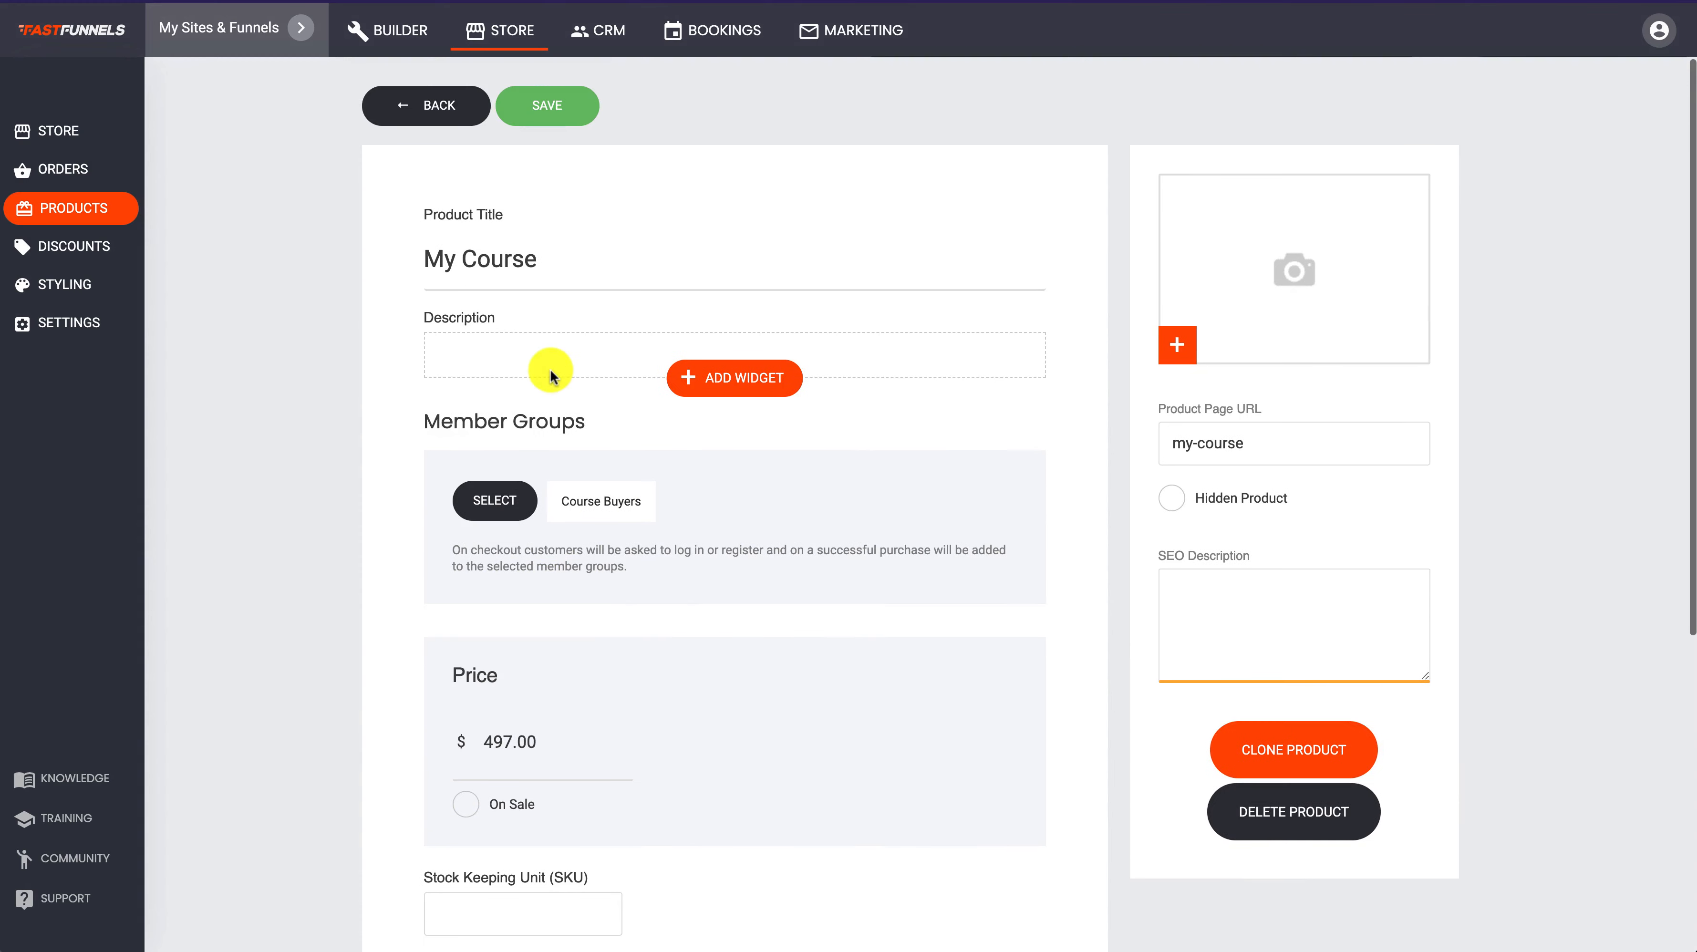
{"action": "left_click", "coordinate": [443, 100]}
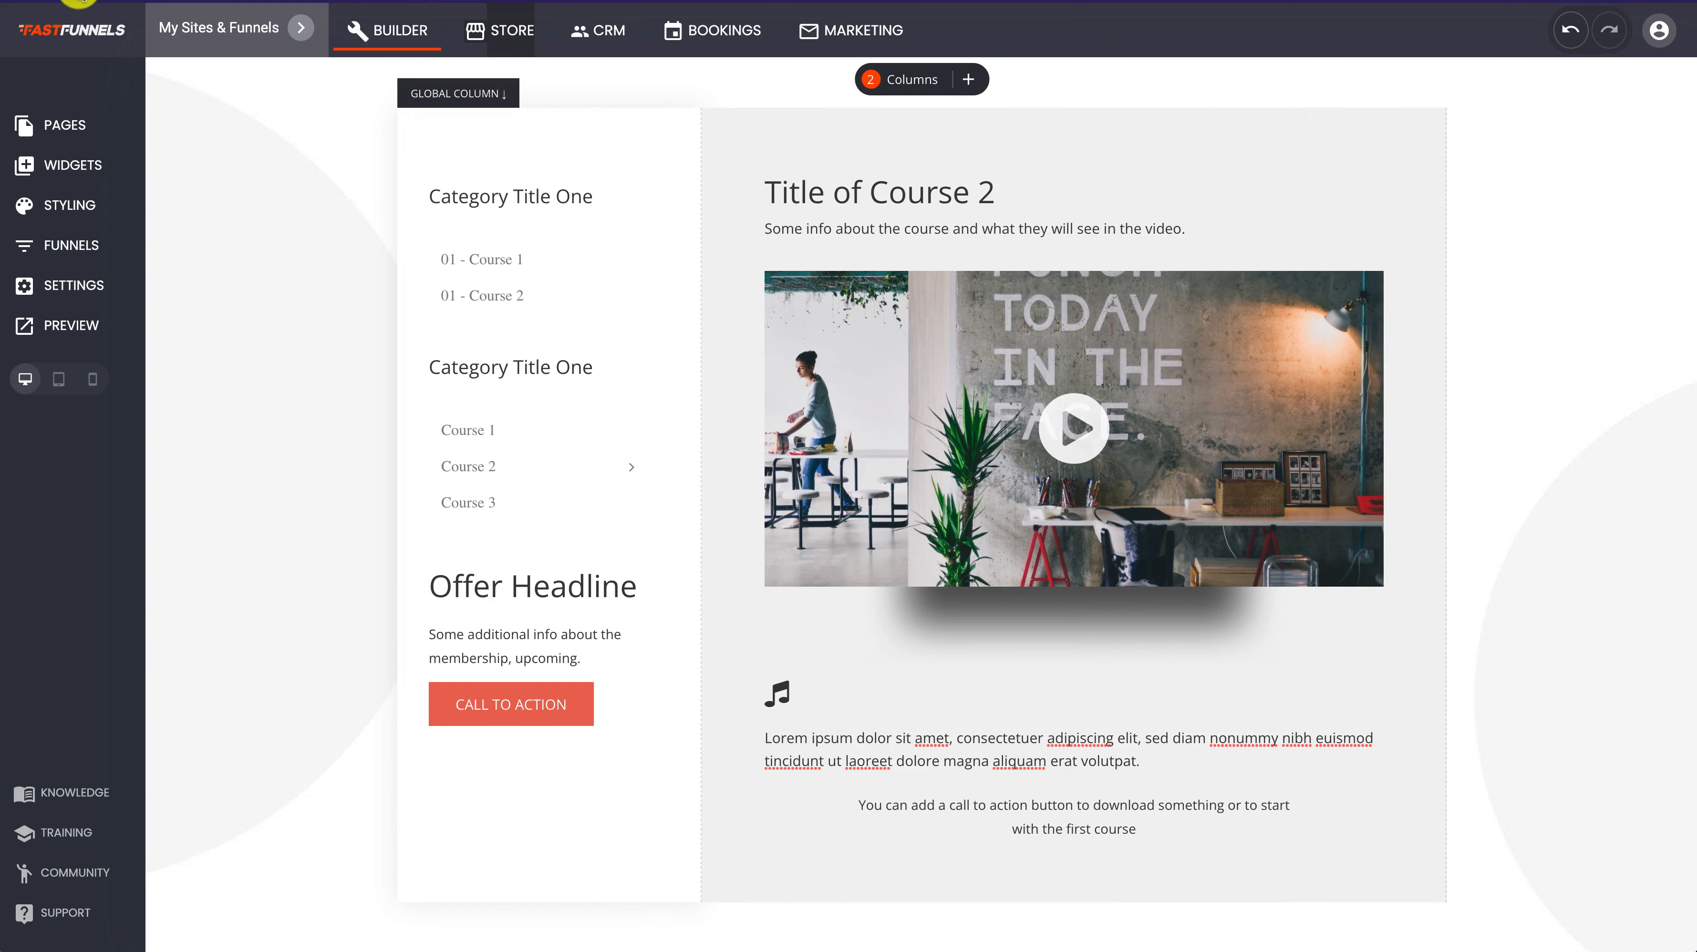
Give the Course Buyers member group access to the members-only 01 - Course 1 page and save its page settings
{"action": "left_click", "coordinate": [79, 0]}
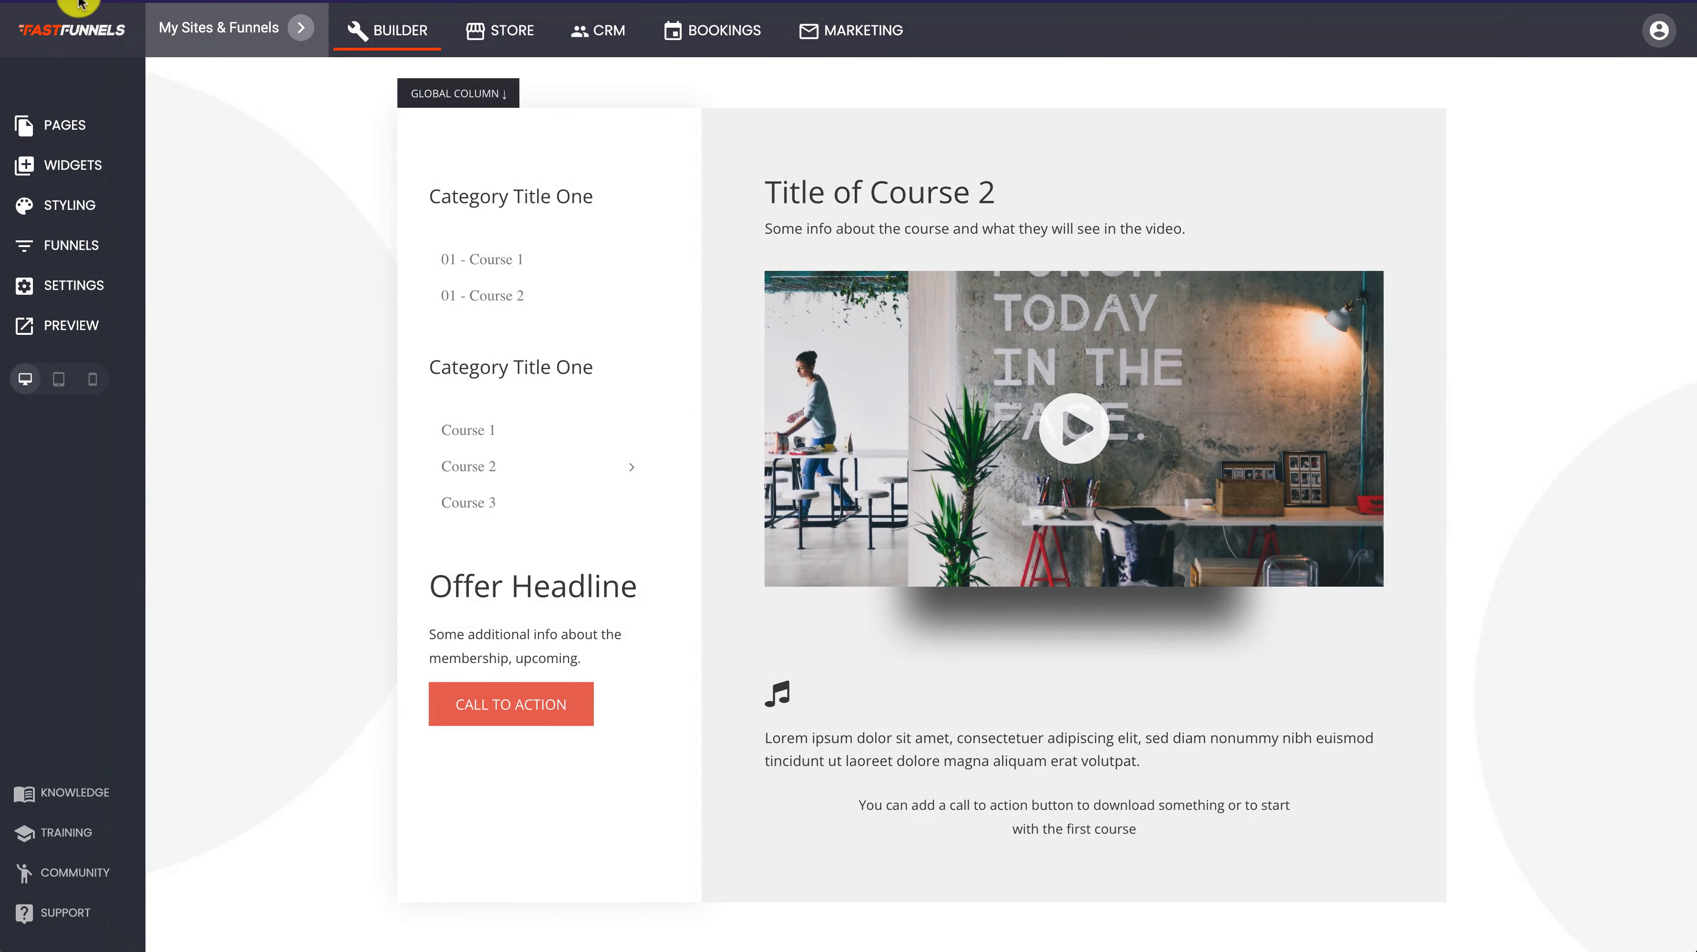
{"action": "left_click", "coordinate": [65, 124]}
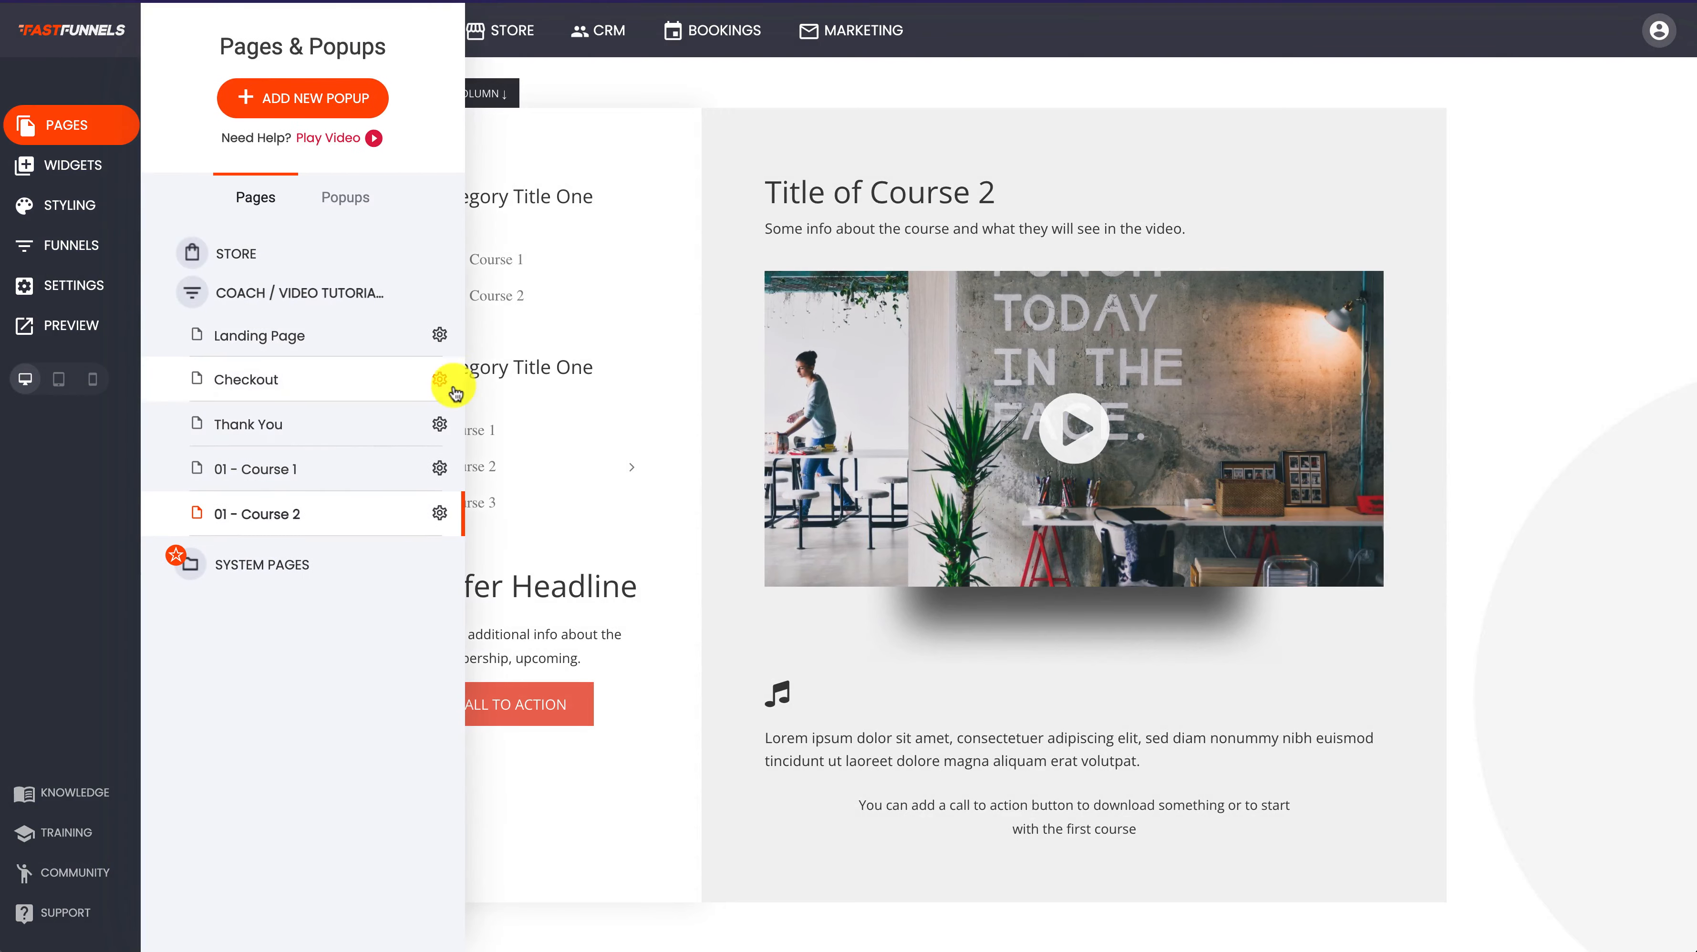
{"action": "left_click", "coordinate": [436, 470]}
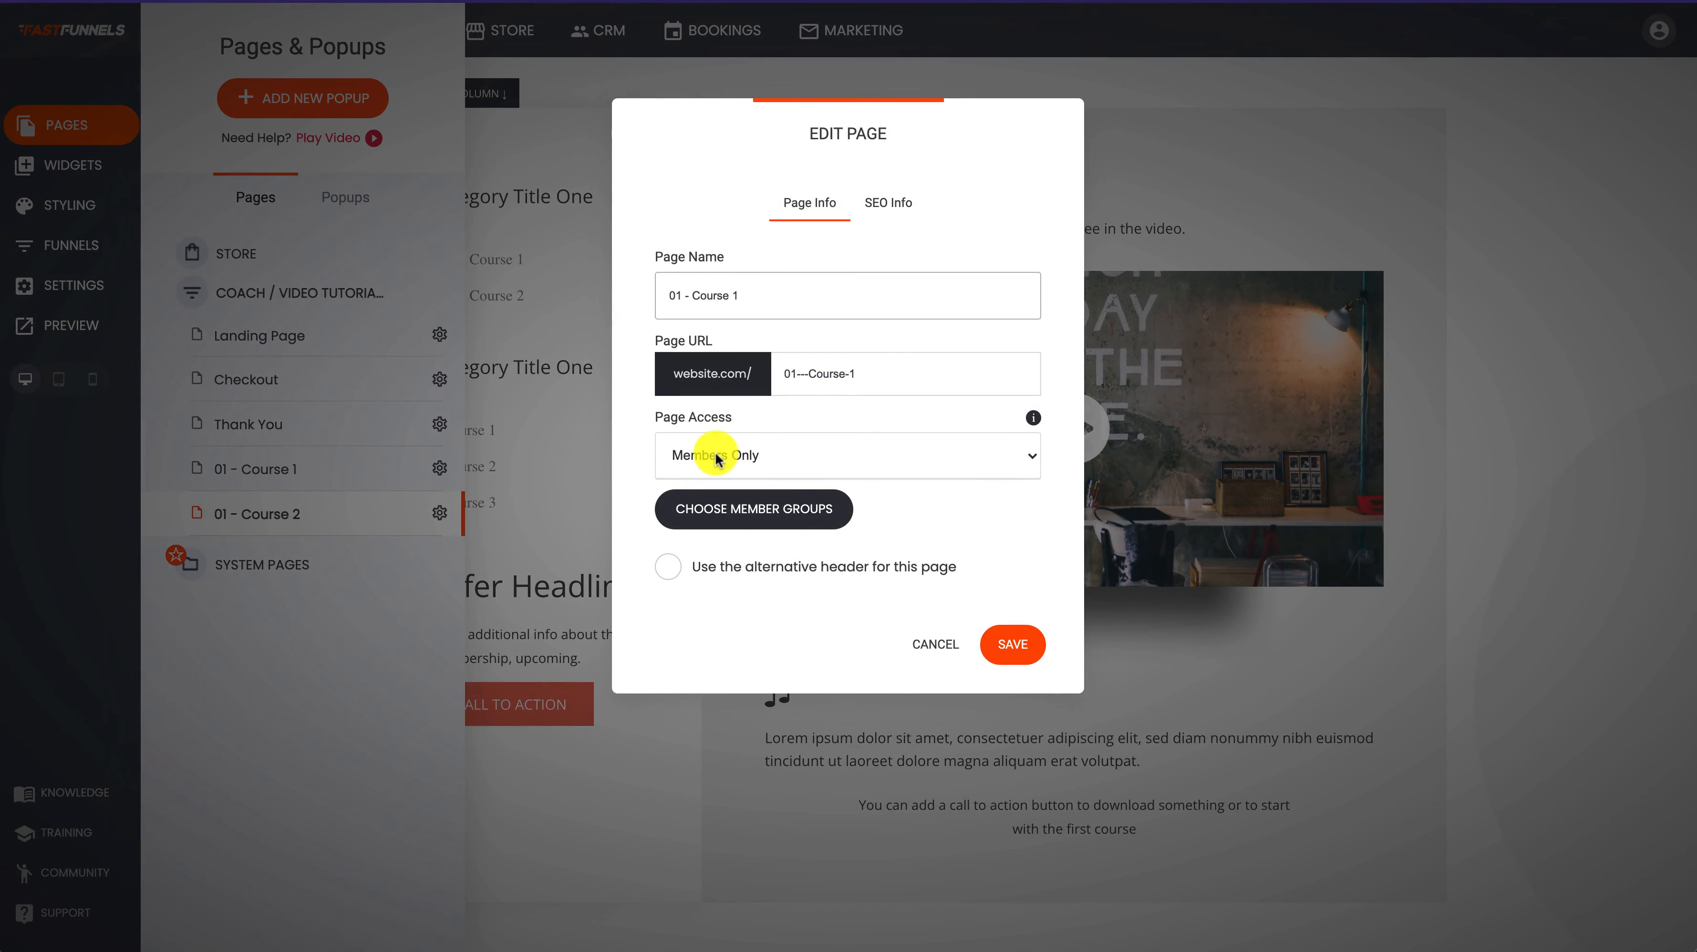
{"action": "left_click", "coordinate": [781, 513]}
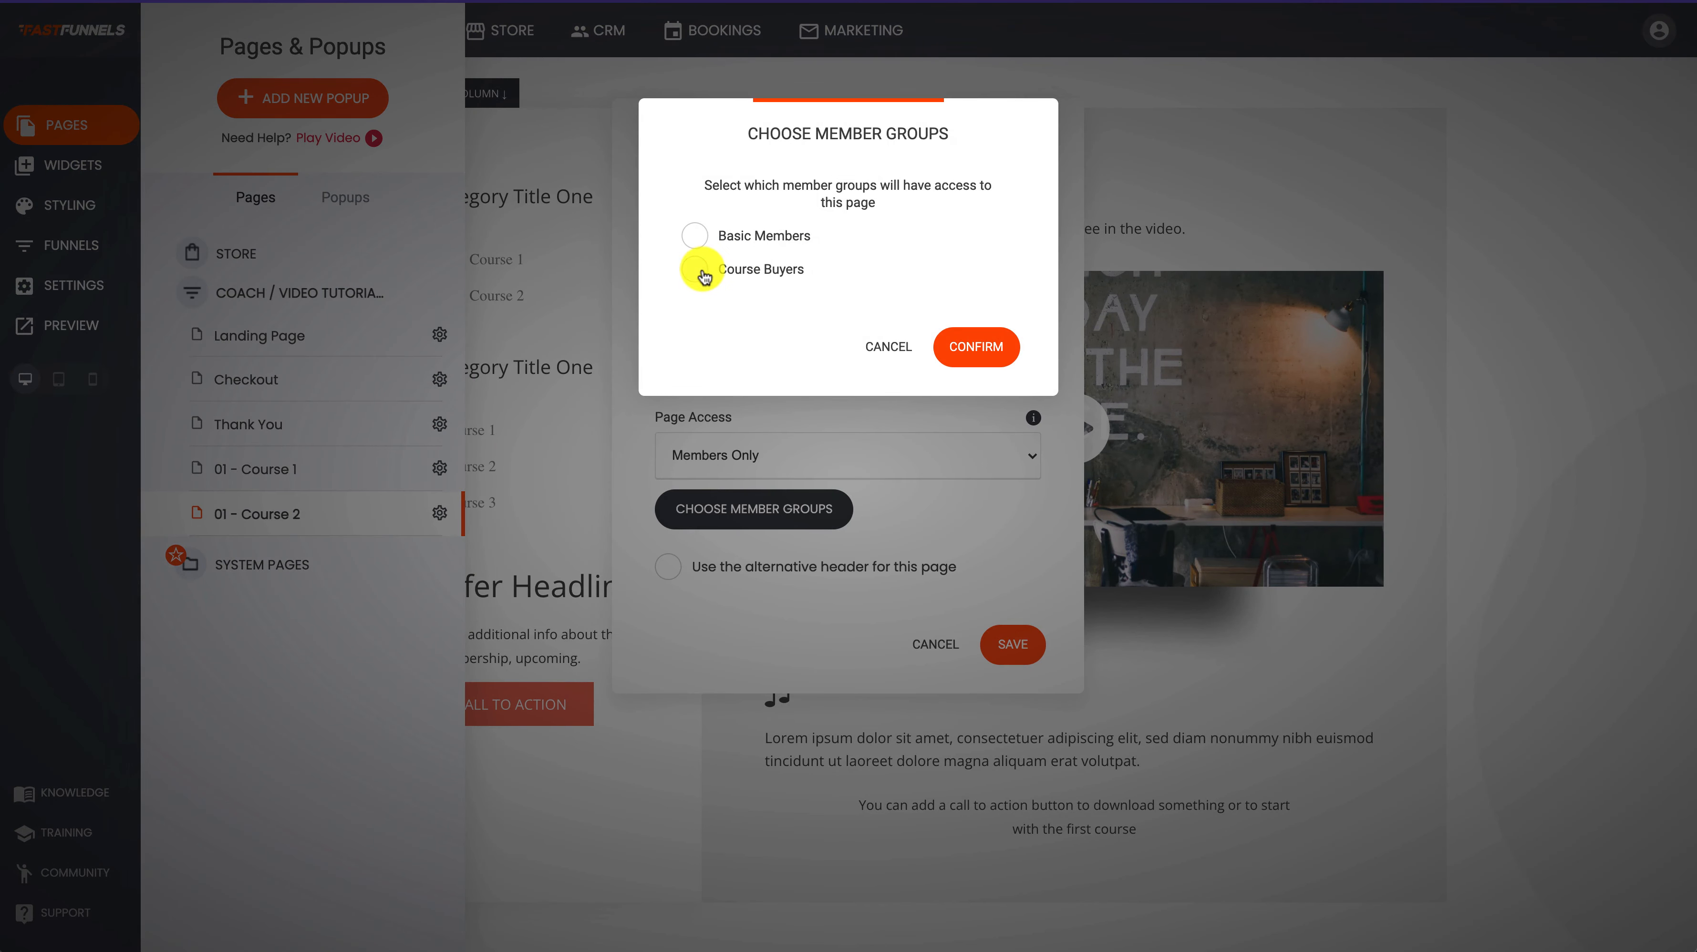
{"action": "left_click", "coordinate": [996, 349]}
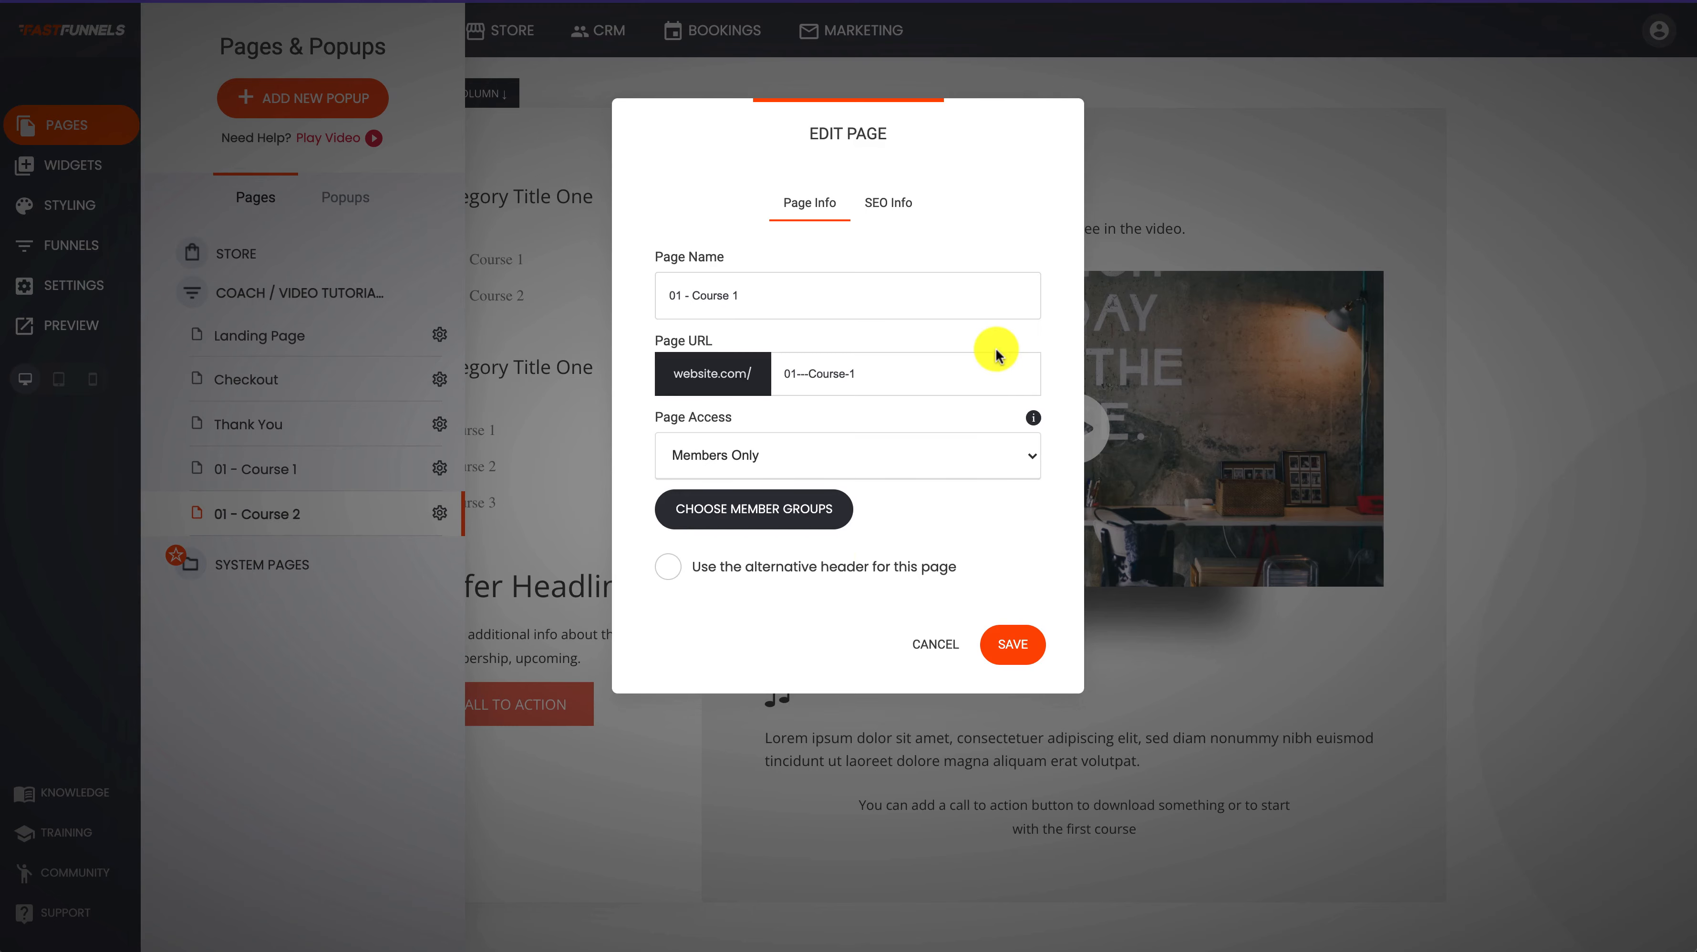
{"action": "left_click", "coordinate": [1012, 644]}
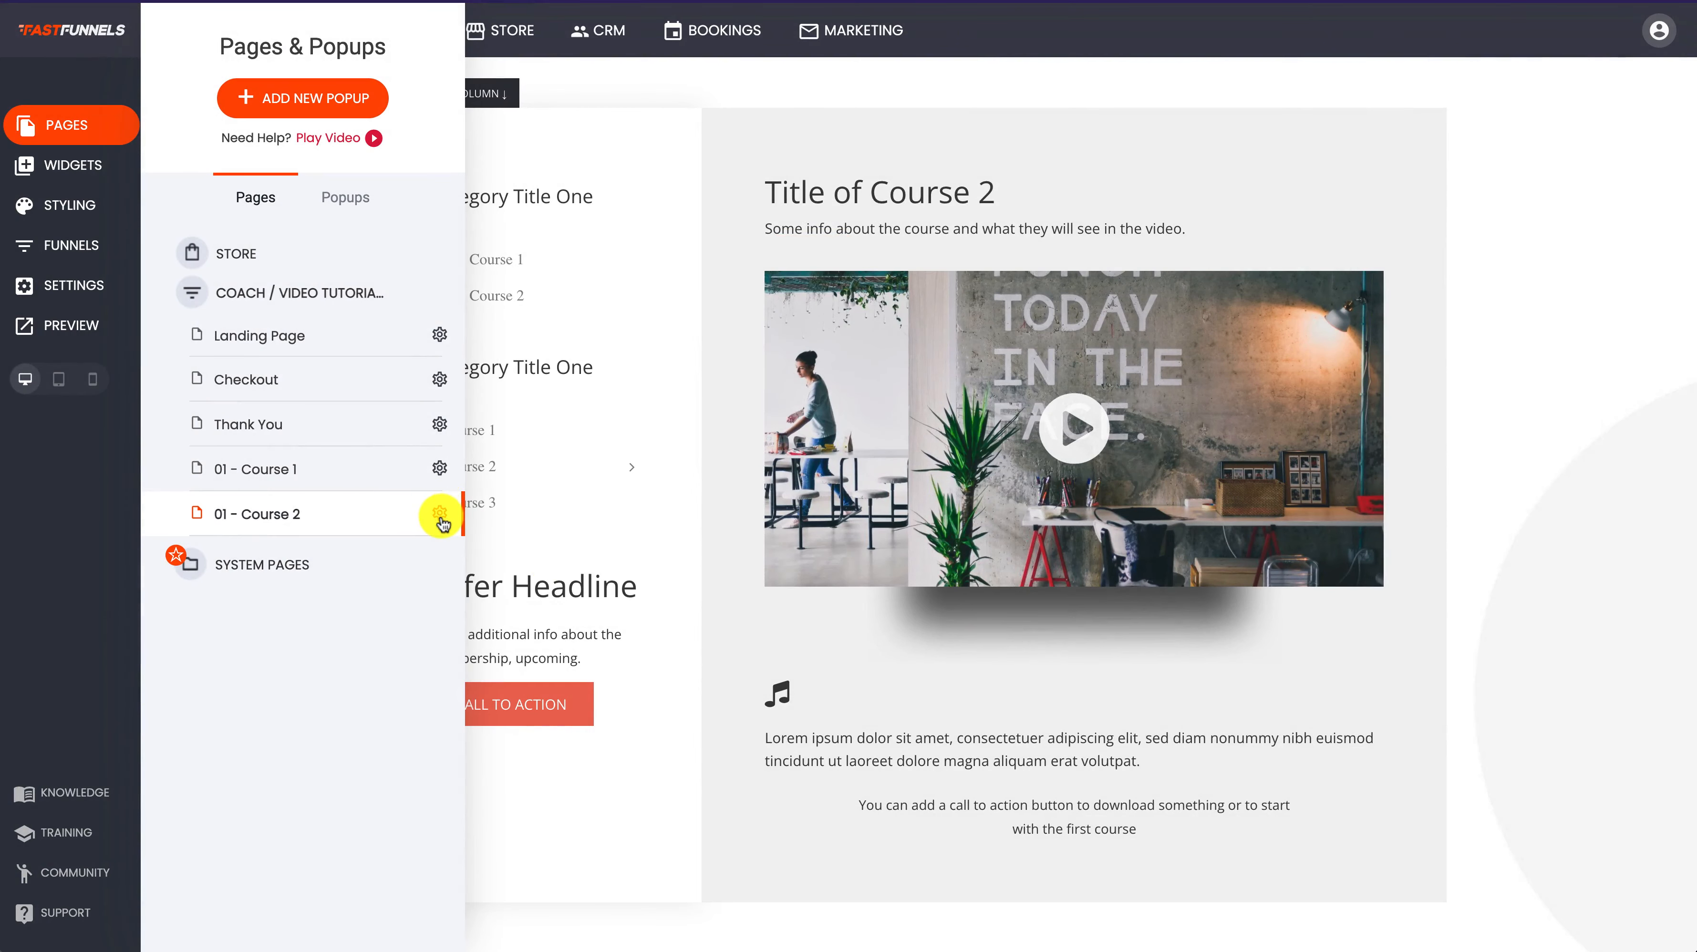
Set the 01 - Course 2 page access to Members Only for the Course Buyers group and save it
{"action": "left_click", "coordinate": [440, 513]}
{"action": "left_click", "coordinate": [781, 457]}
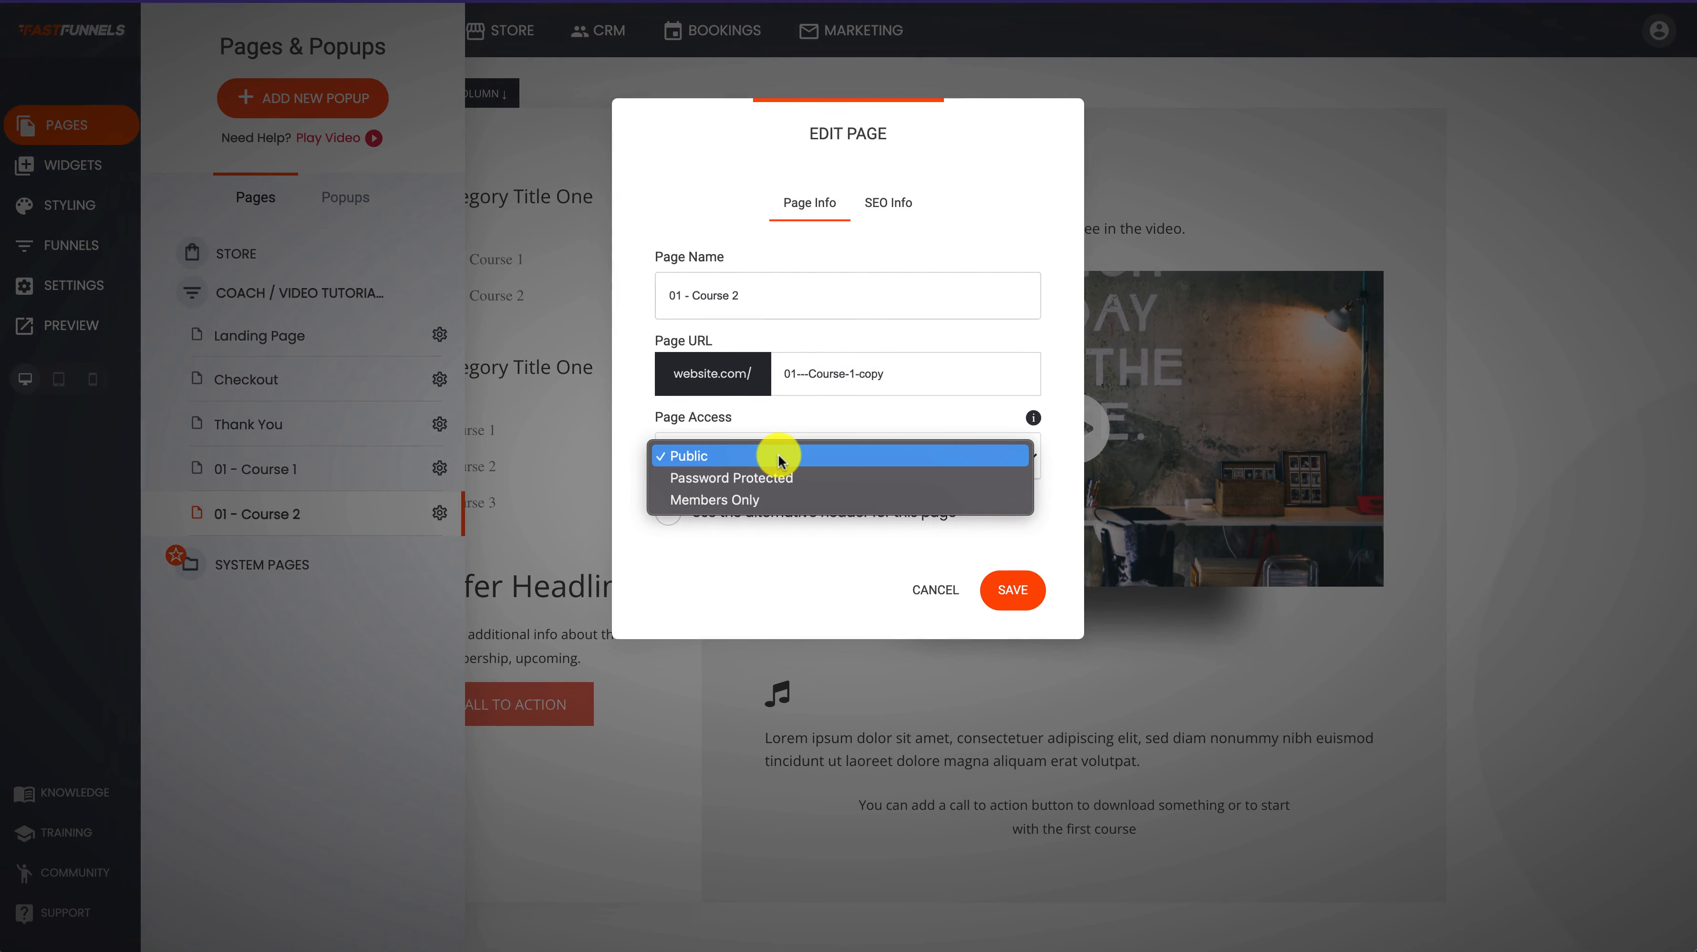
{"action": "left_click", "coordinate": [727, 500]}
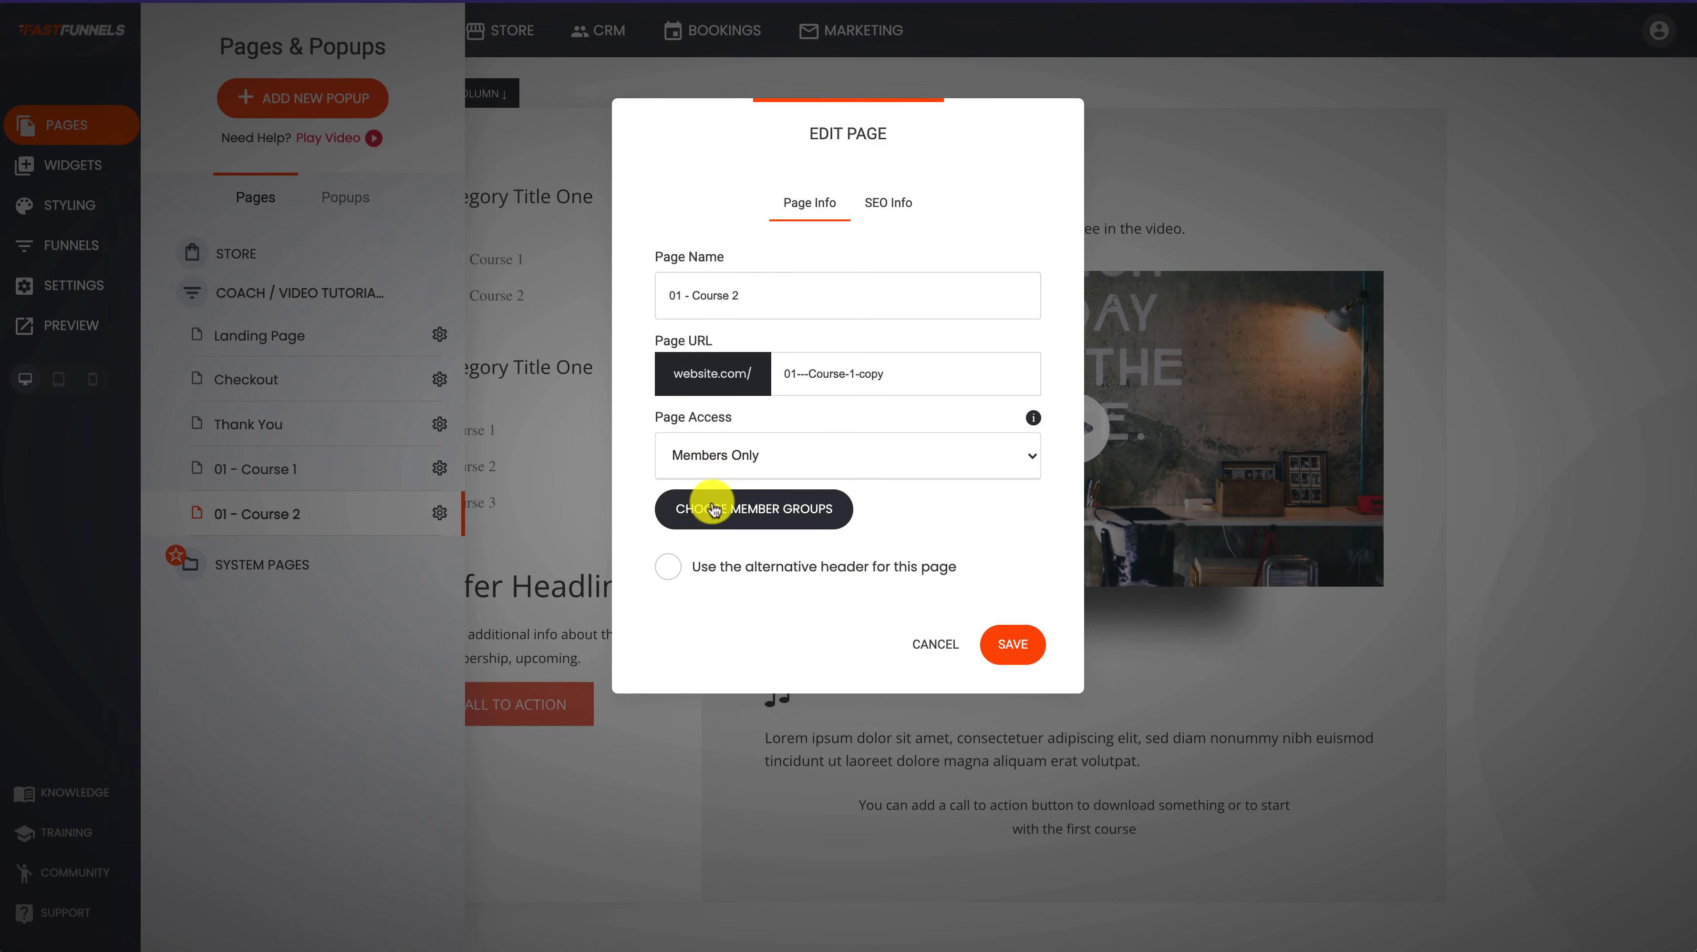
{"action": "left_click", "coordinate": [706, 507]}
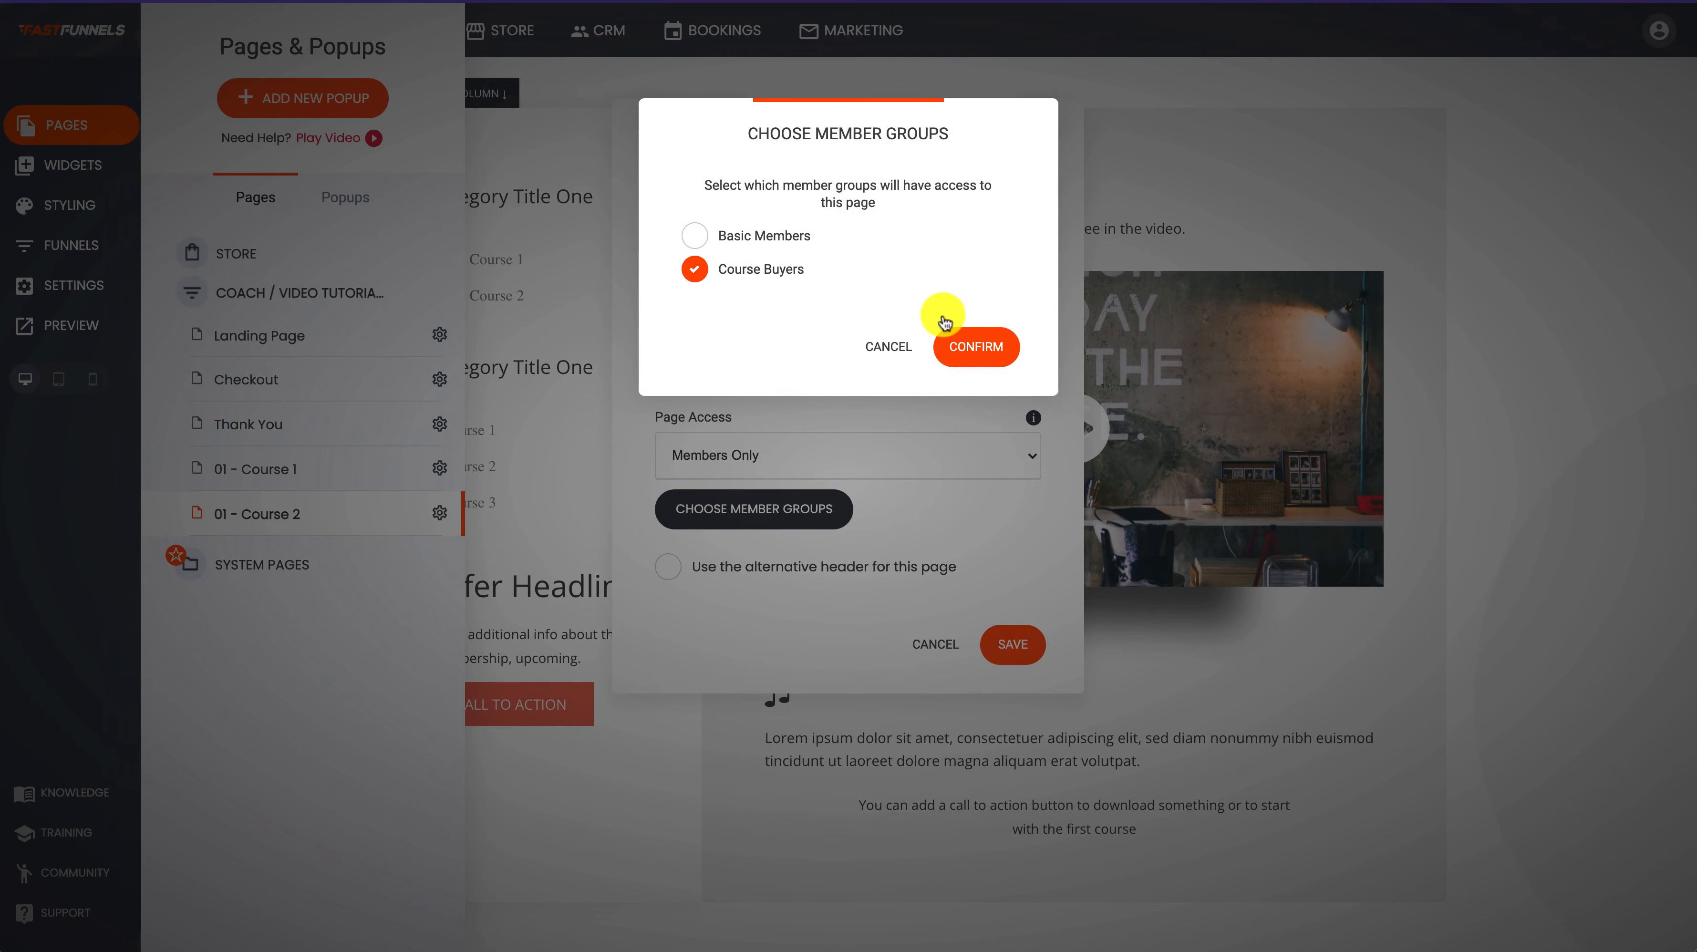
{"action": "left_click", "coordinate": [976, 347]}
{"action": "left_click", "coordinate": [1012, 643]}
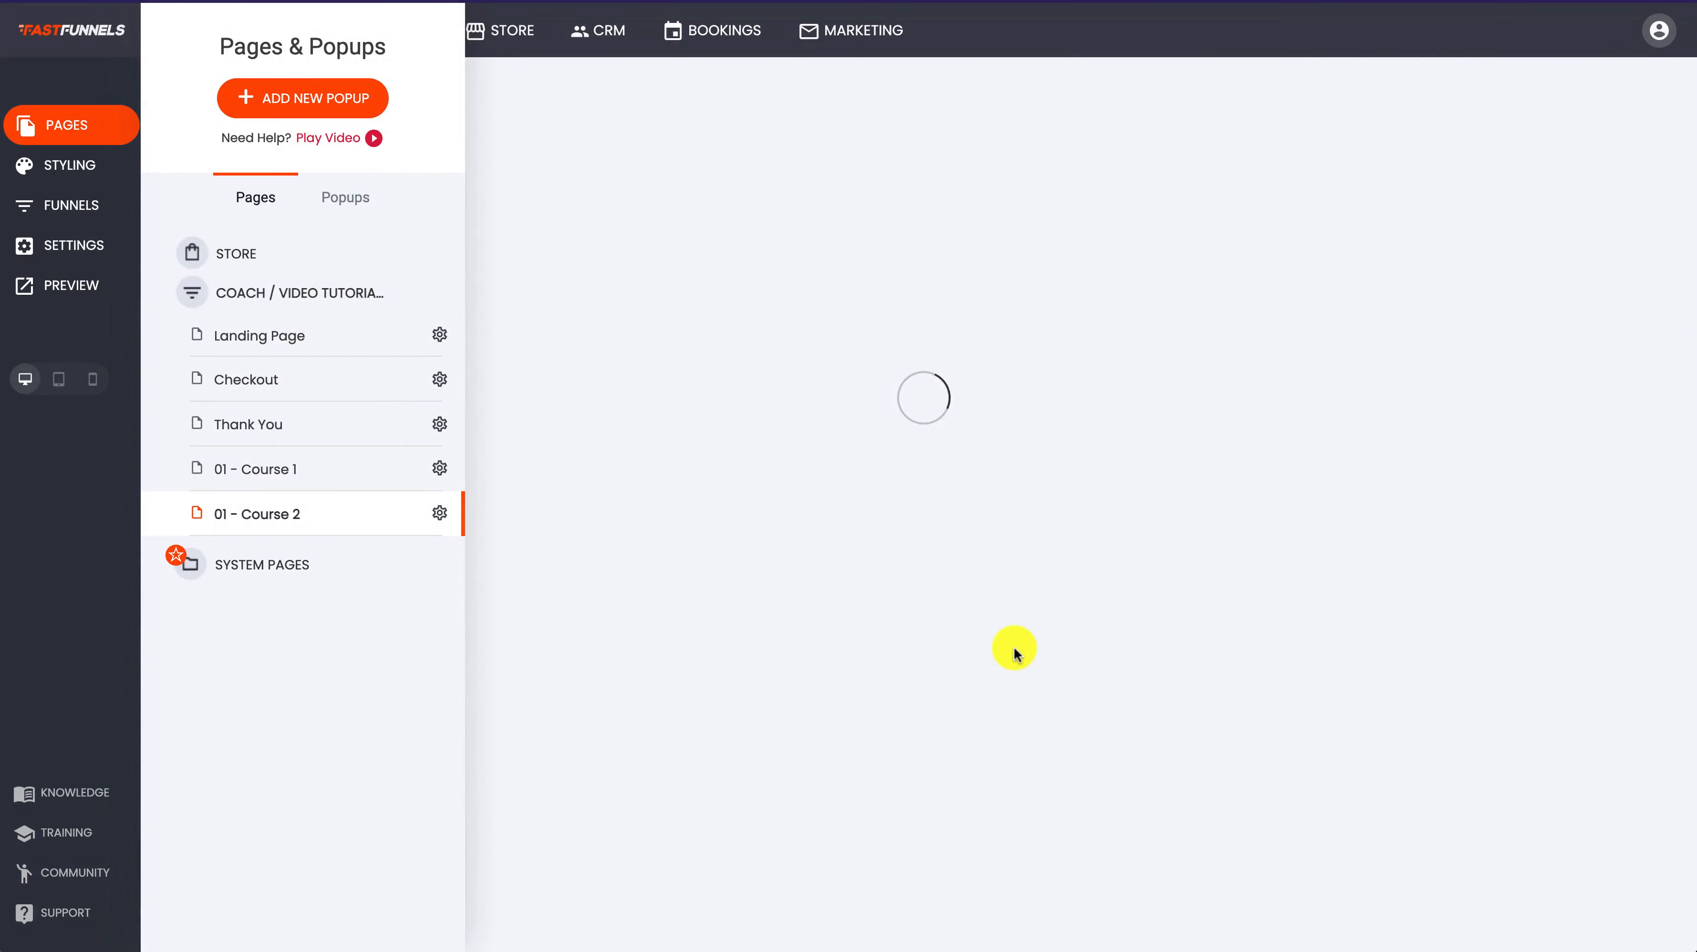
{"action": "left_click", "coordinate": [650, 809]}
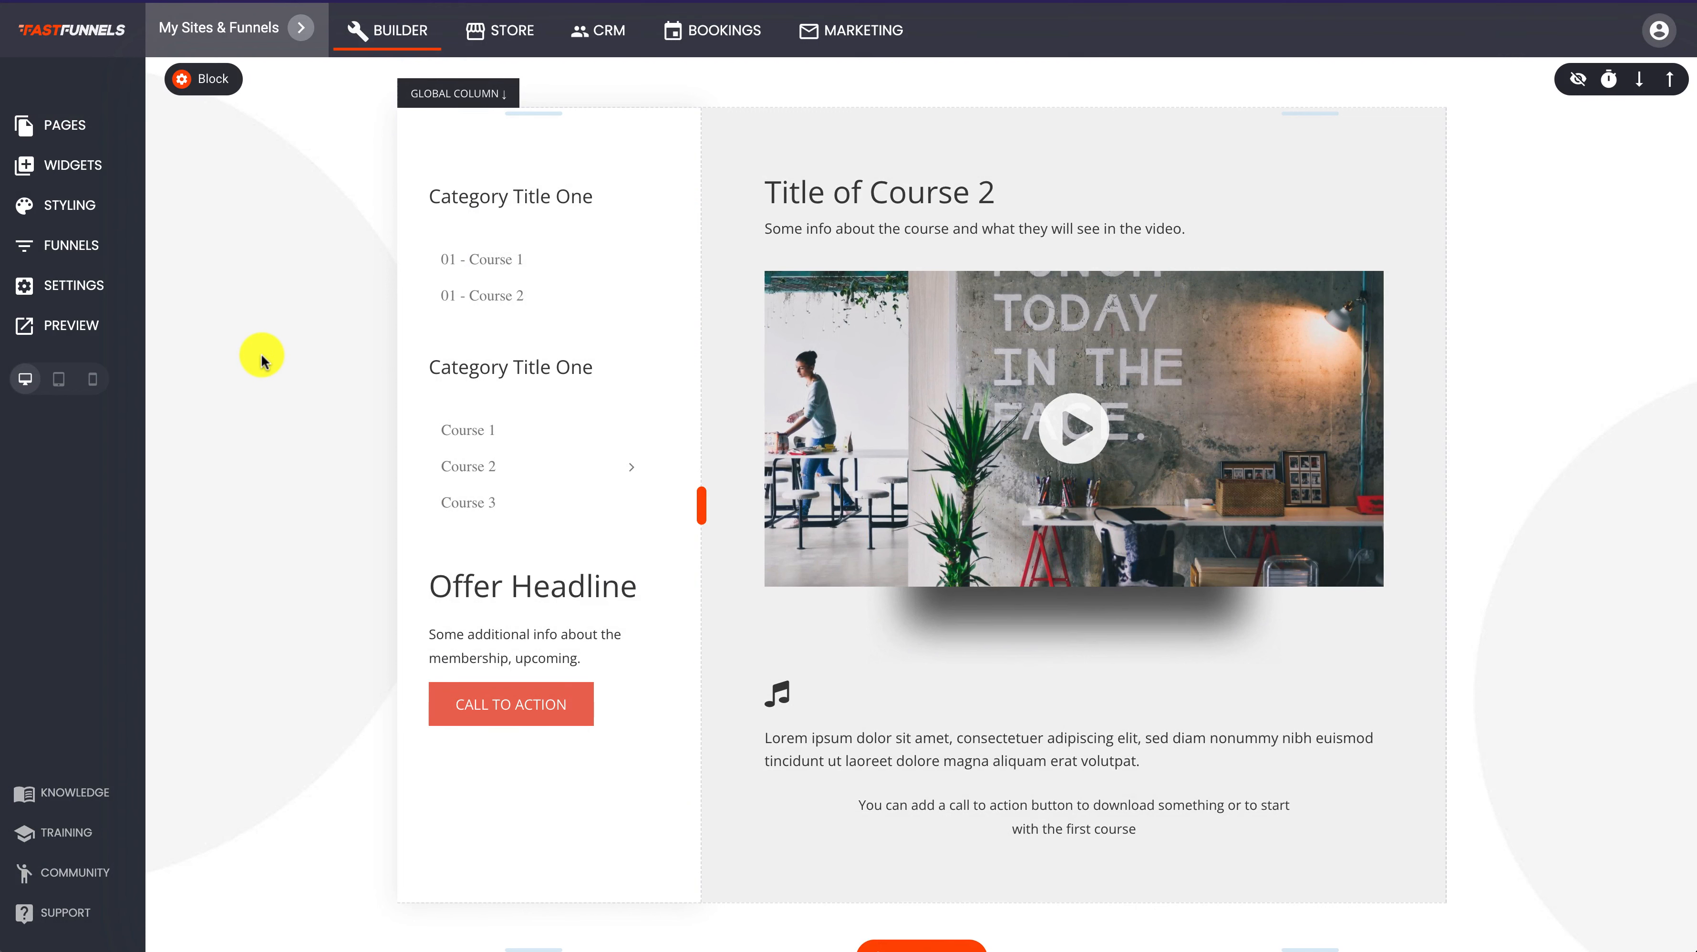
Open the funnel's Checkout page, select My Course as the checkout form's main product and save the page
{"action": "left_click", "coordinate": [85, 250]}
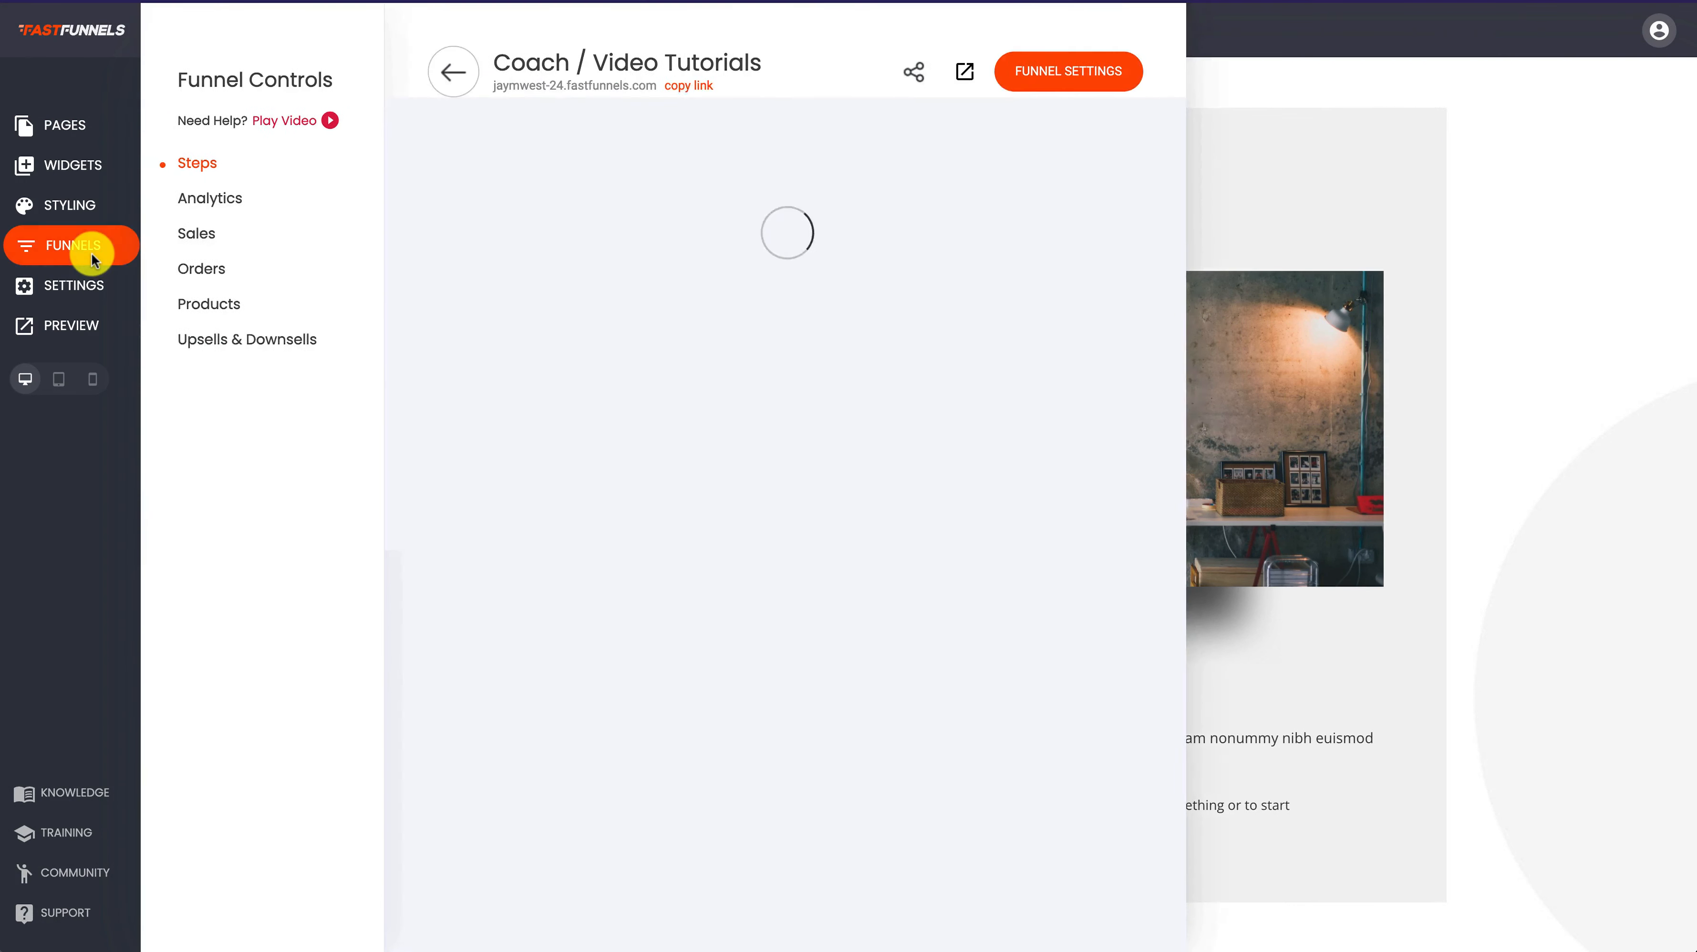
{"action": "left_click", "coordinate": [574, 433]}
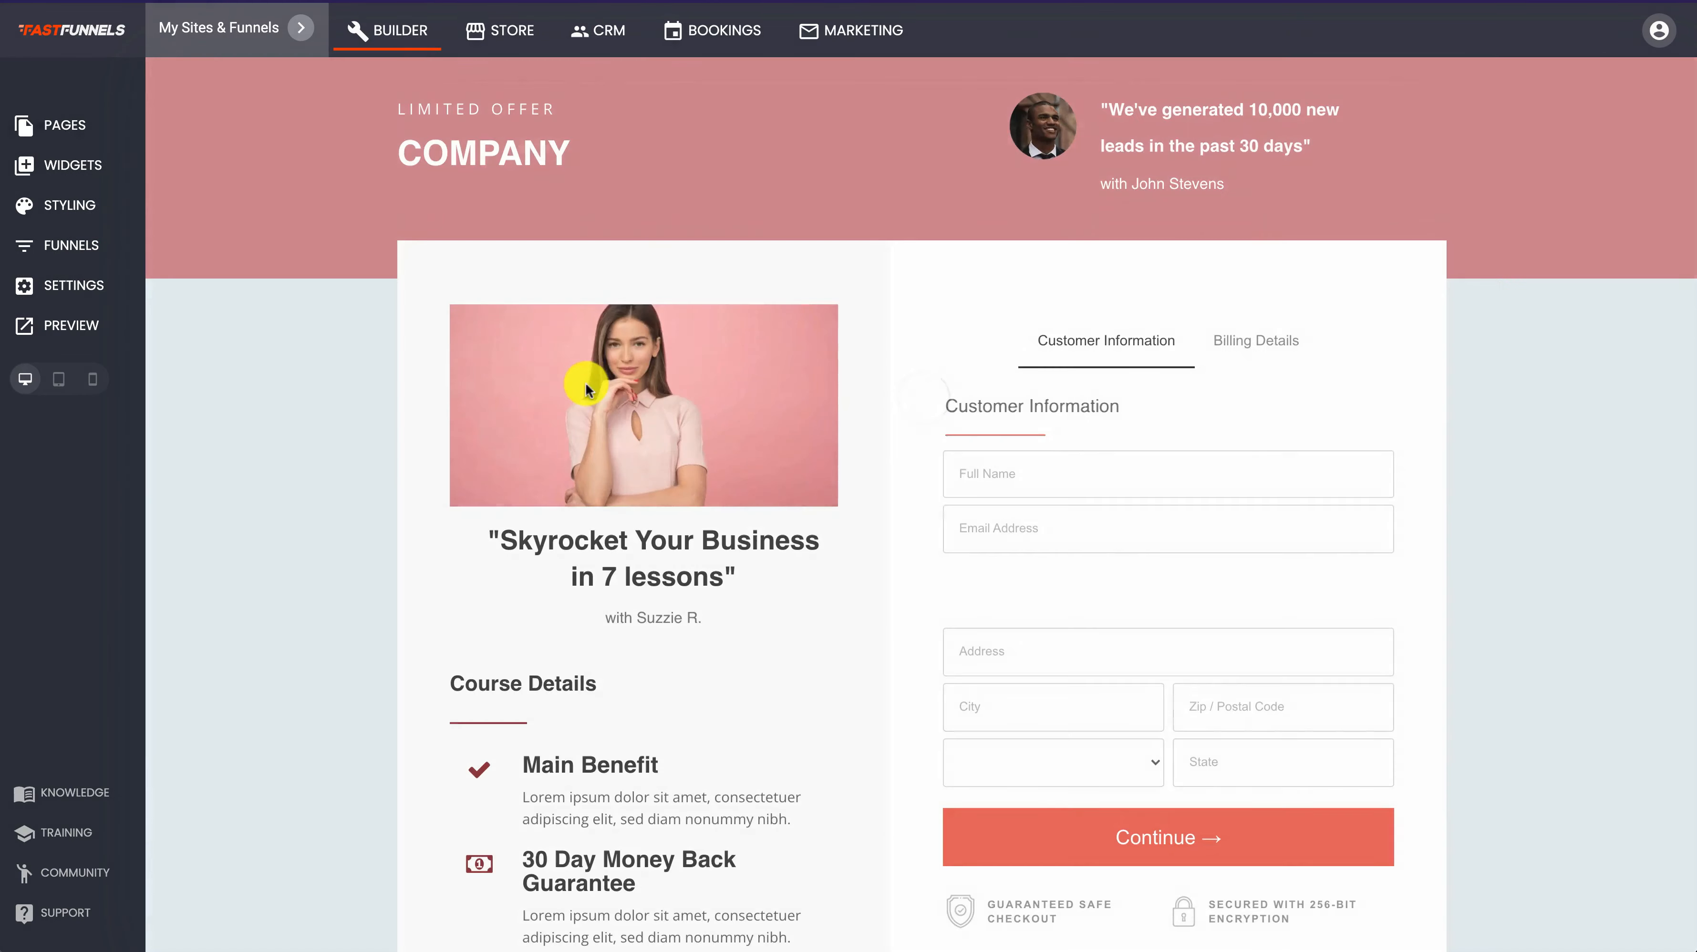
{"action": "left_click", "coordinate": [1150, 582]}
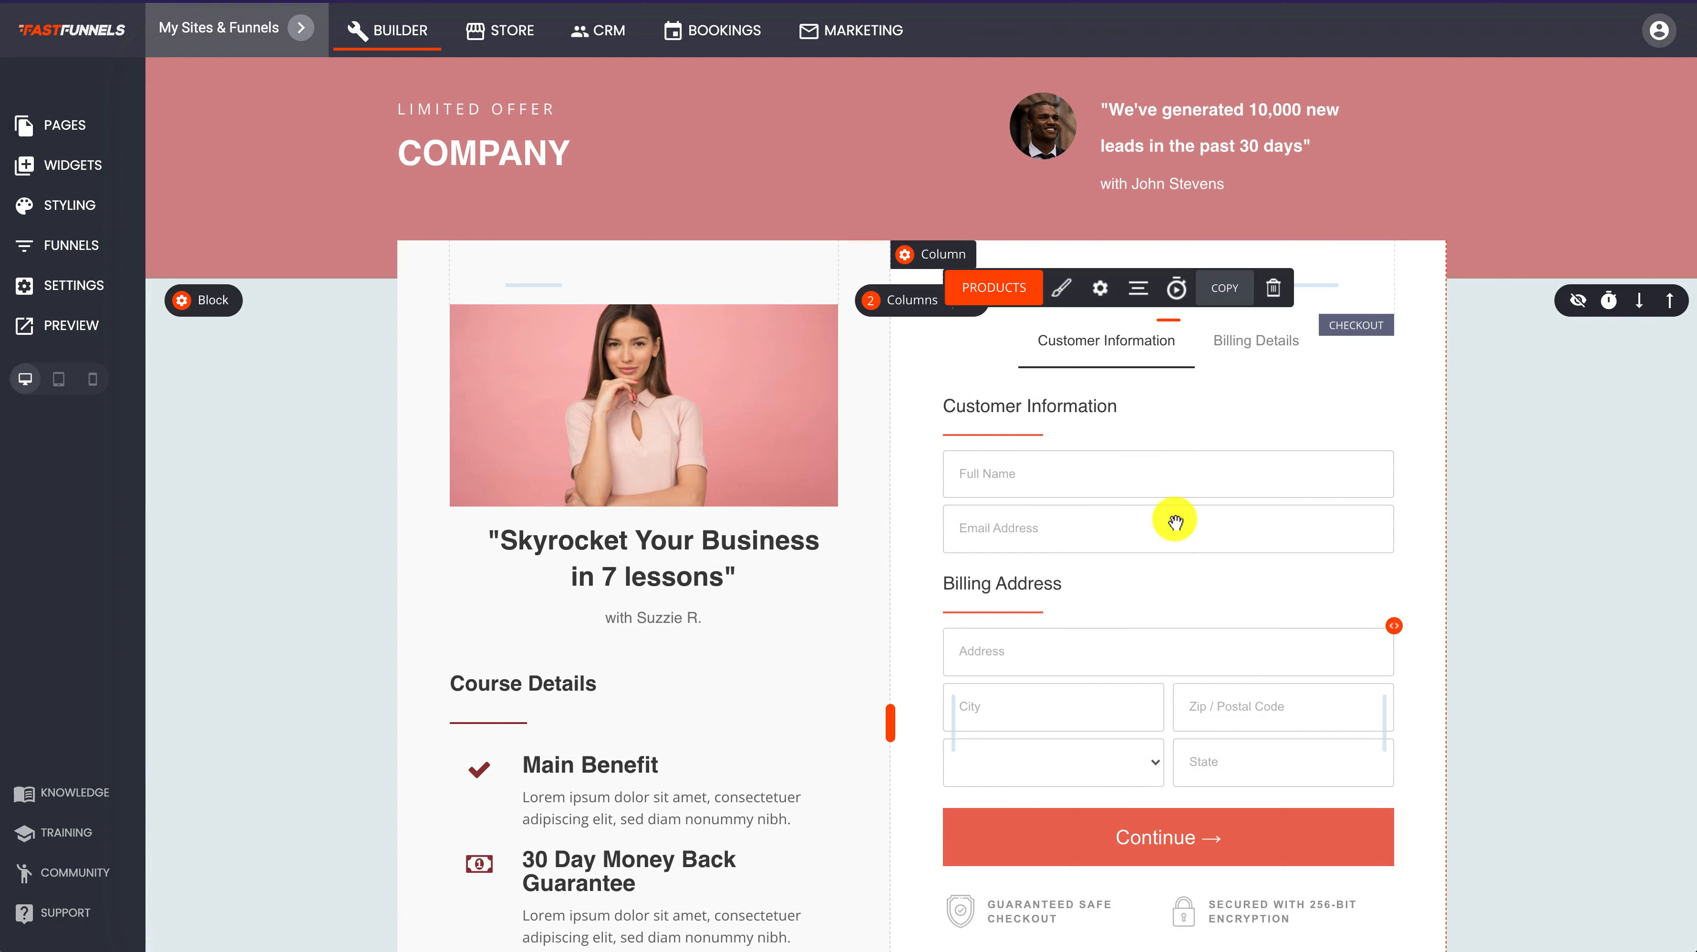
{"action": "left_click", "coordinate": [1013, 290]}
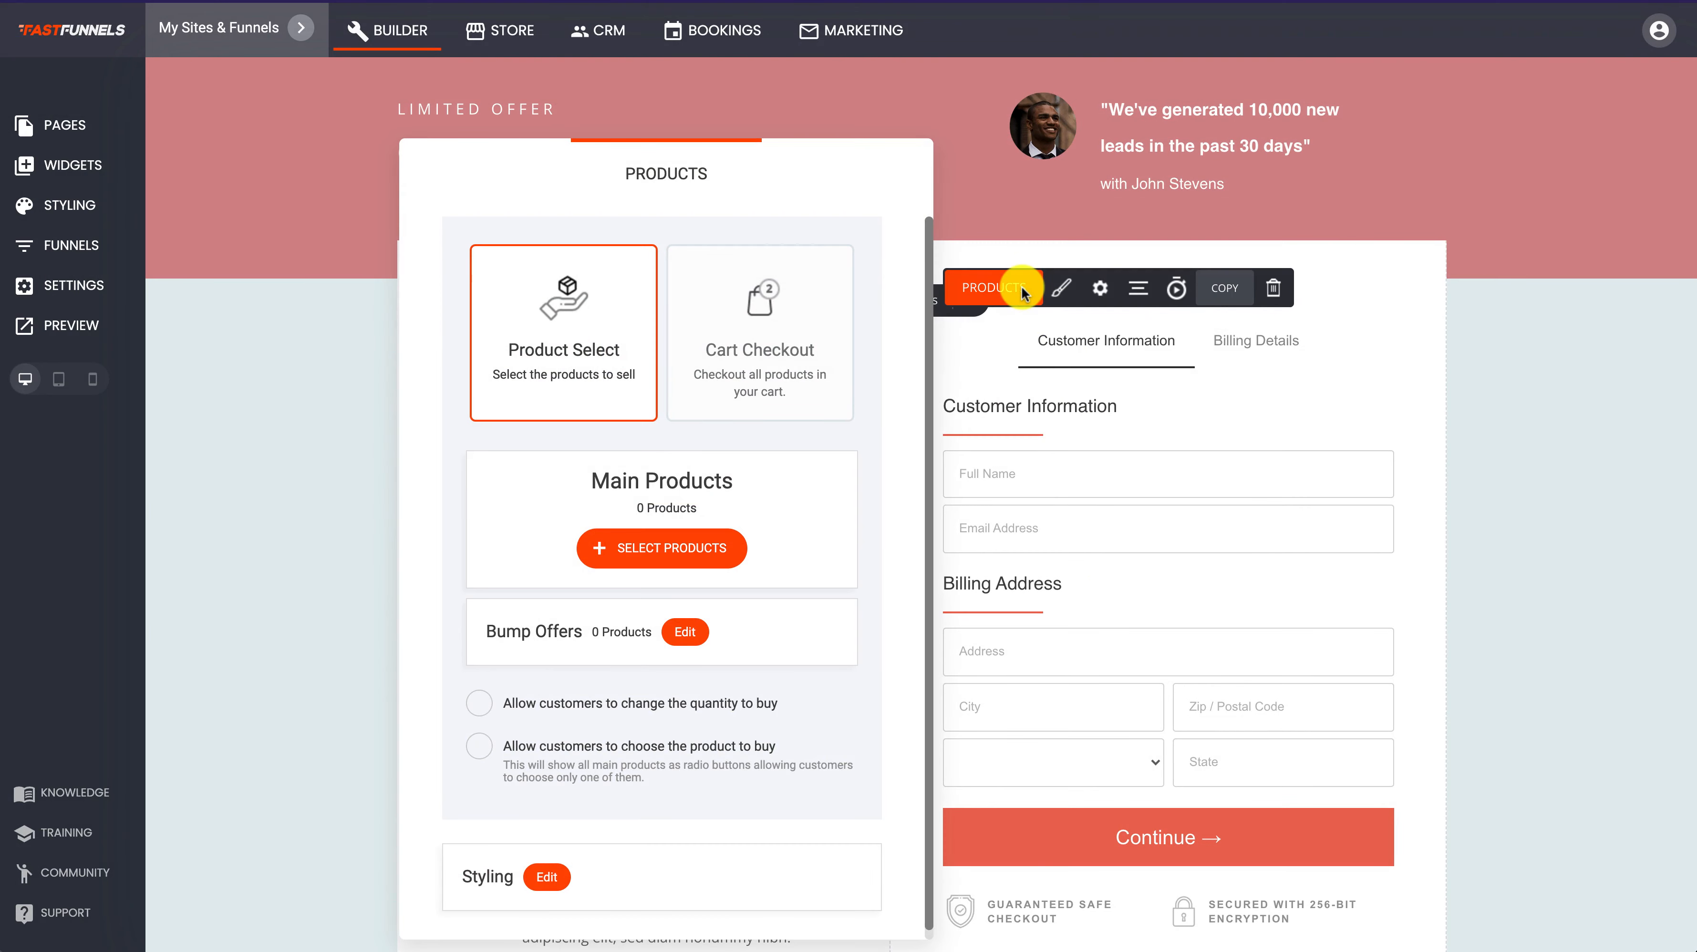
{"action": "left_click", "coordinate": [689, 548]}
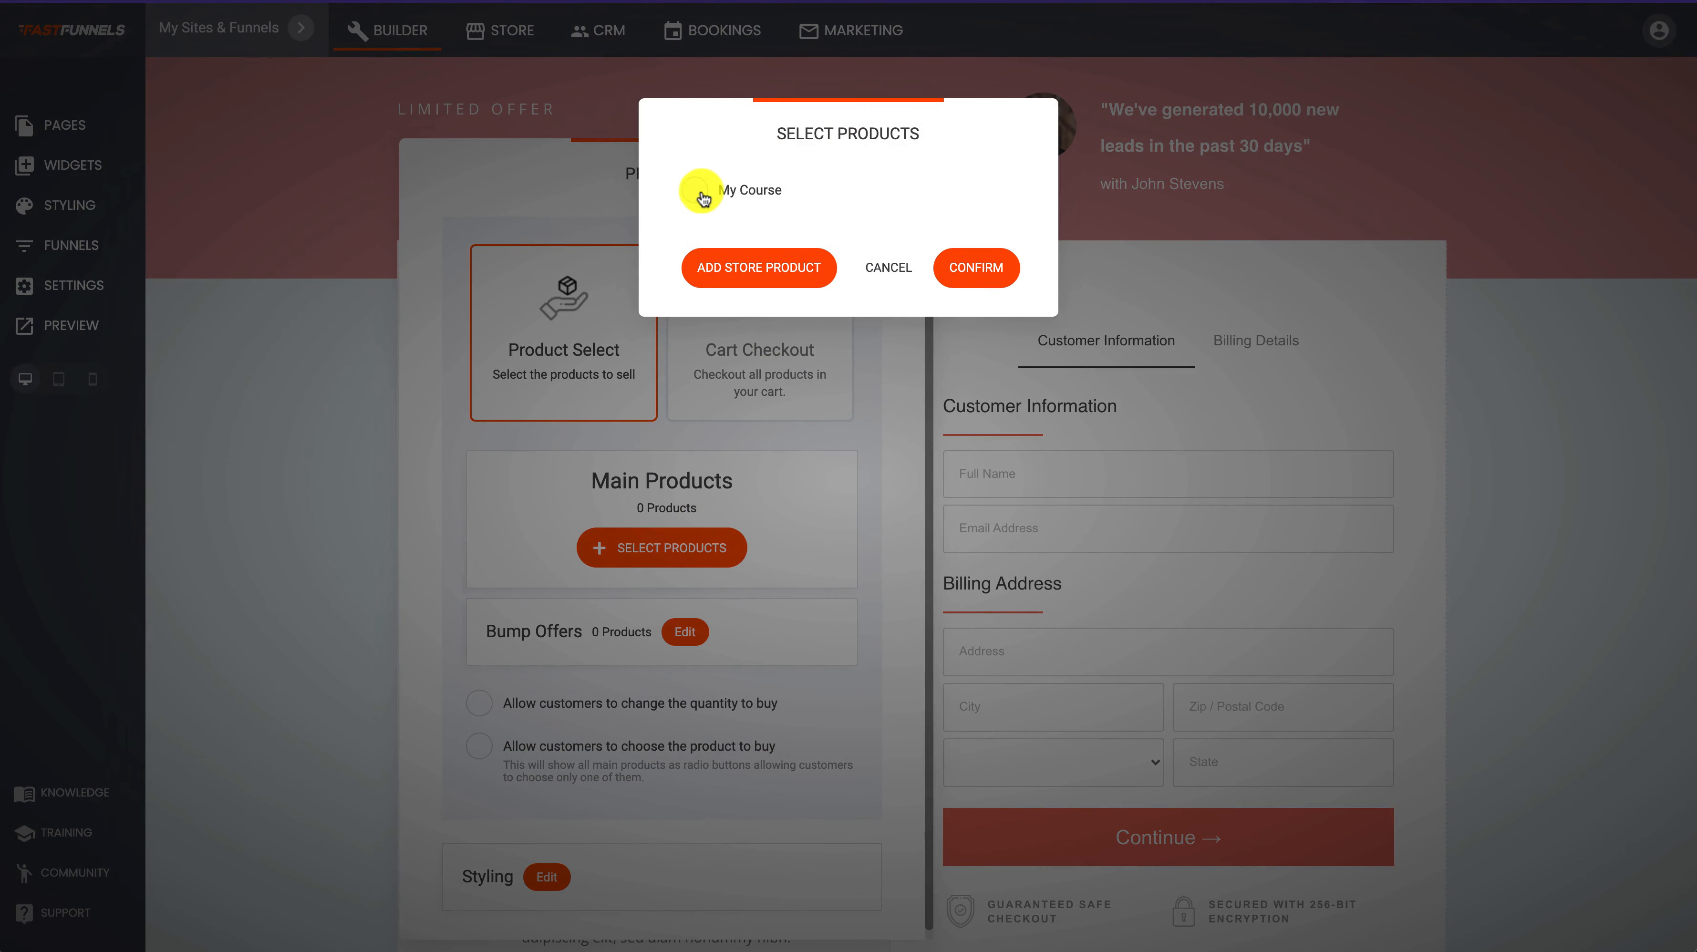
{"action": "left_click", "coordinate": [972, 268]}
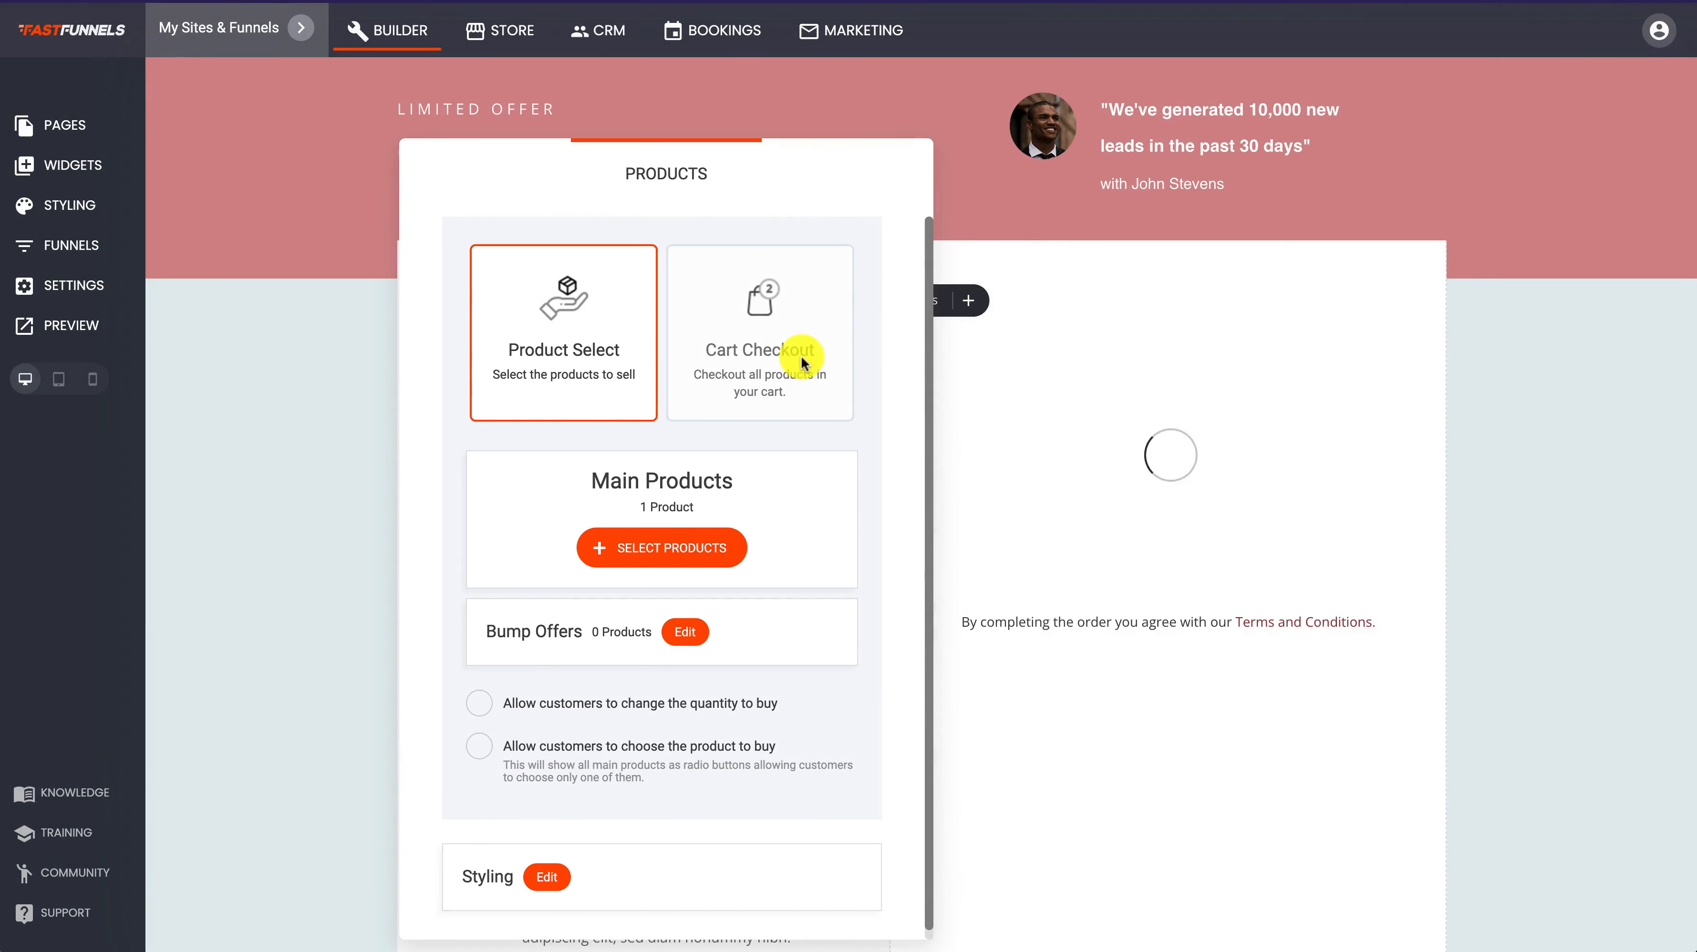
{"action": "scroll", "coordinate": [843, 627], "scroll_direction": "down", "scroll_amount": 1}
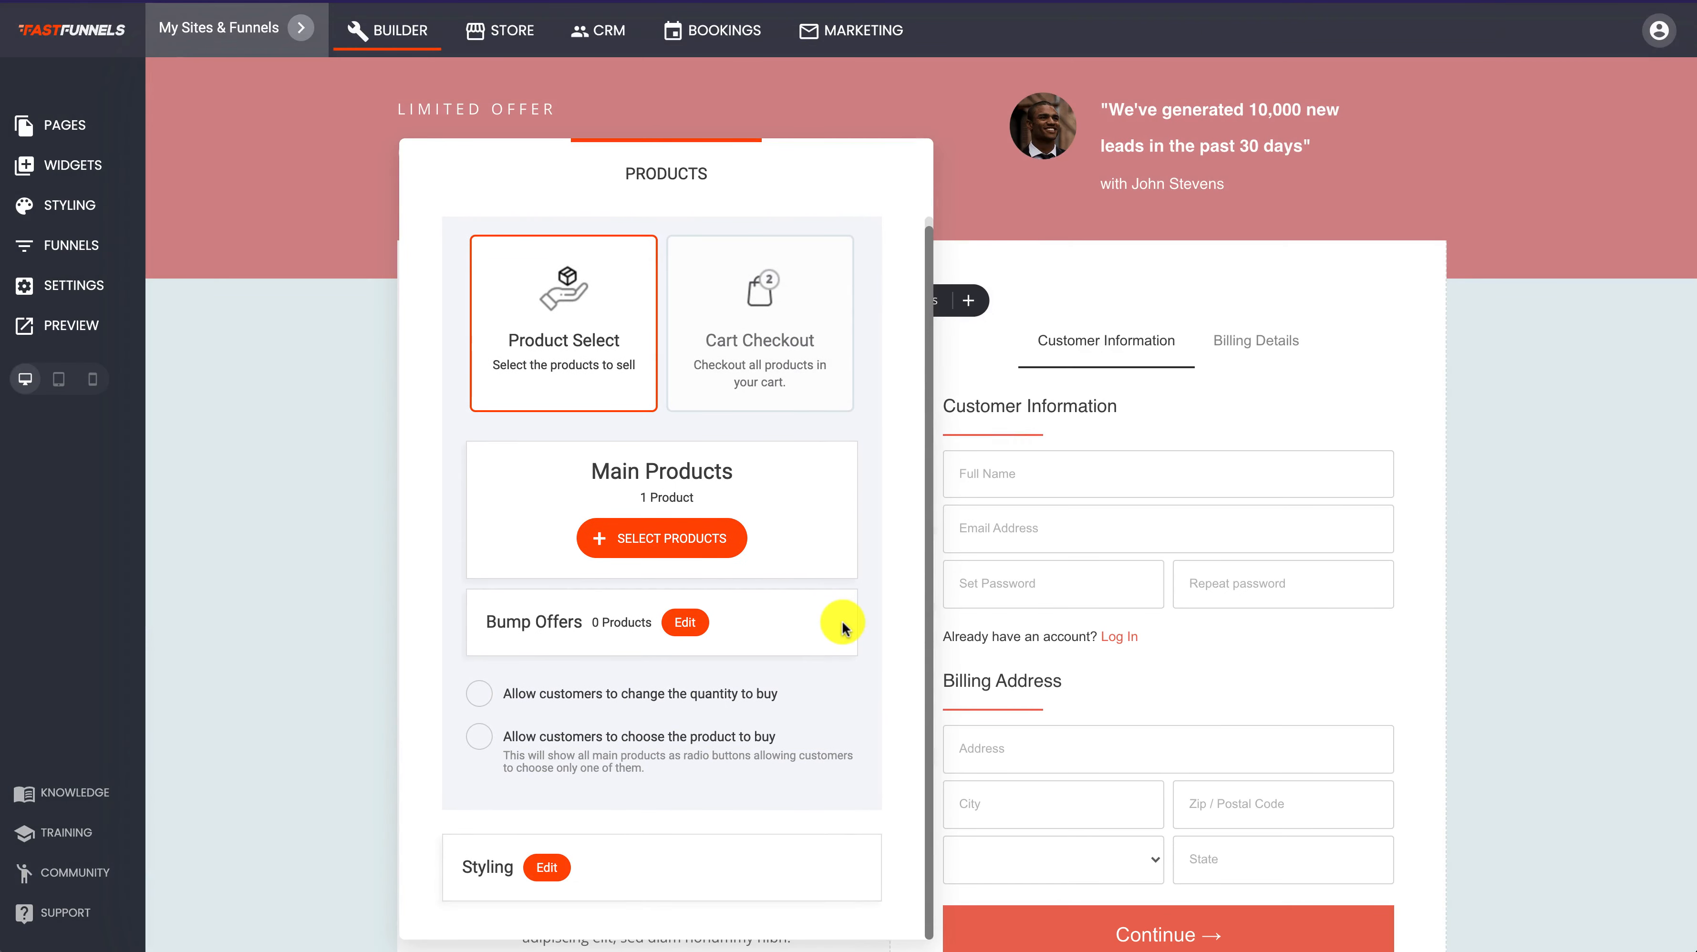
{"action": "left_click", "coordinate": [386, 629]}
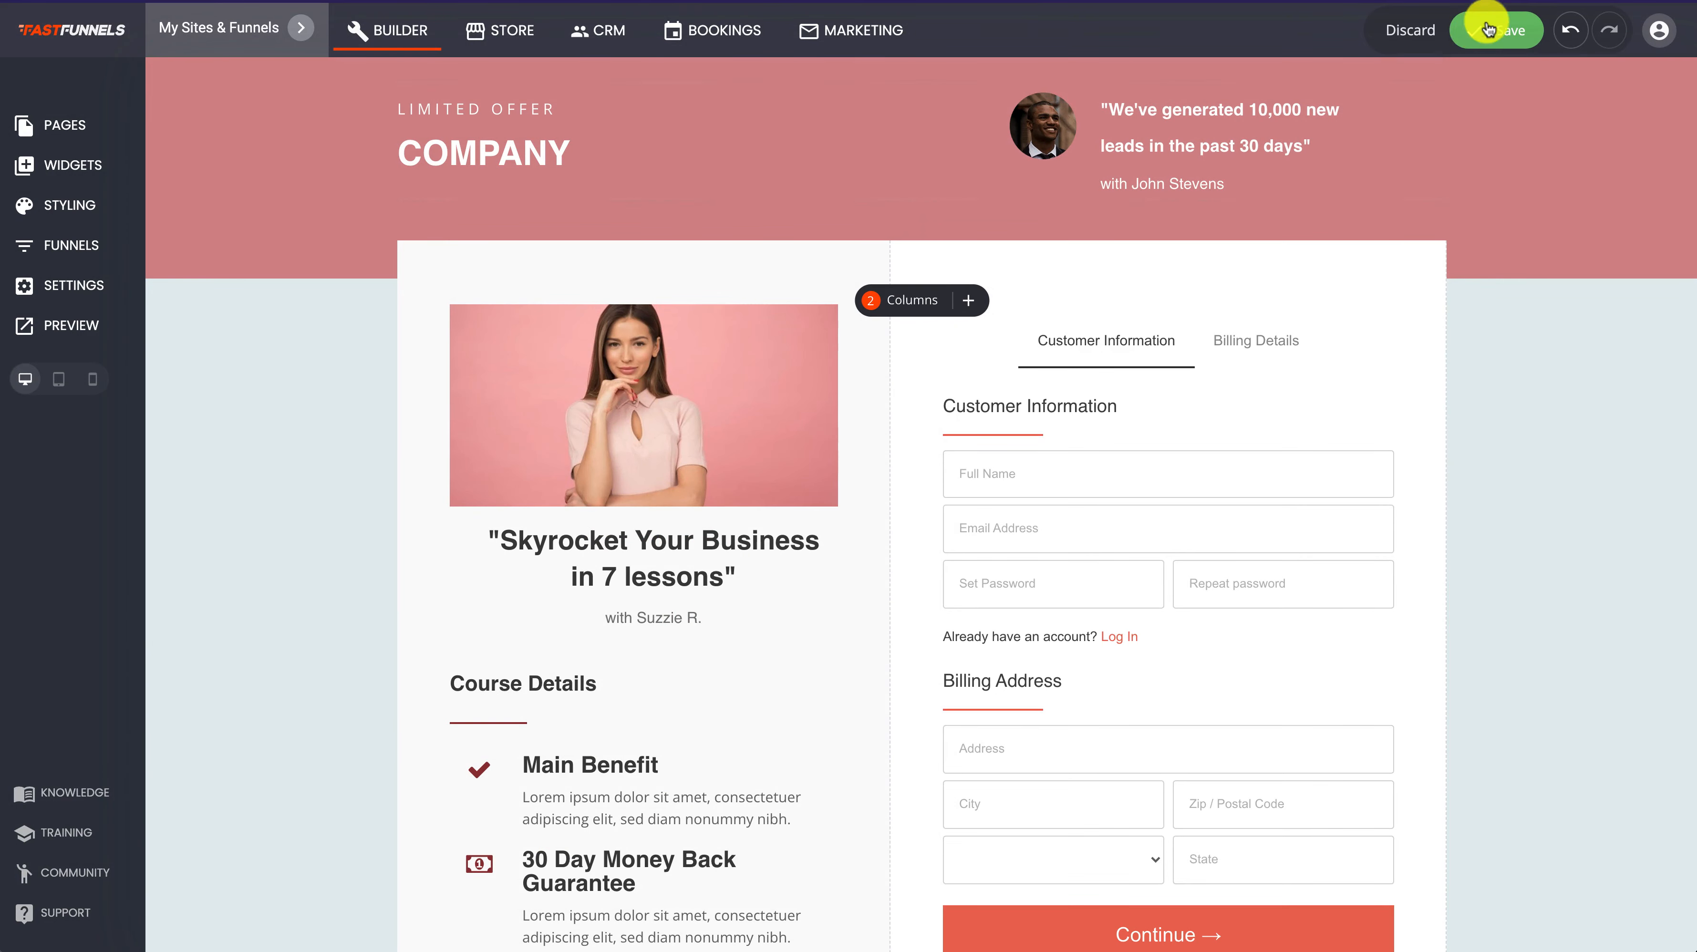
{"action": "left_click", "coordinate": [1491, 30]}
Change the checkout form's style to 1-Step Checkout, review the resulting form and save the page
{"action": "left_click", "coordinate": [1156, 496]}
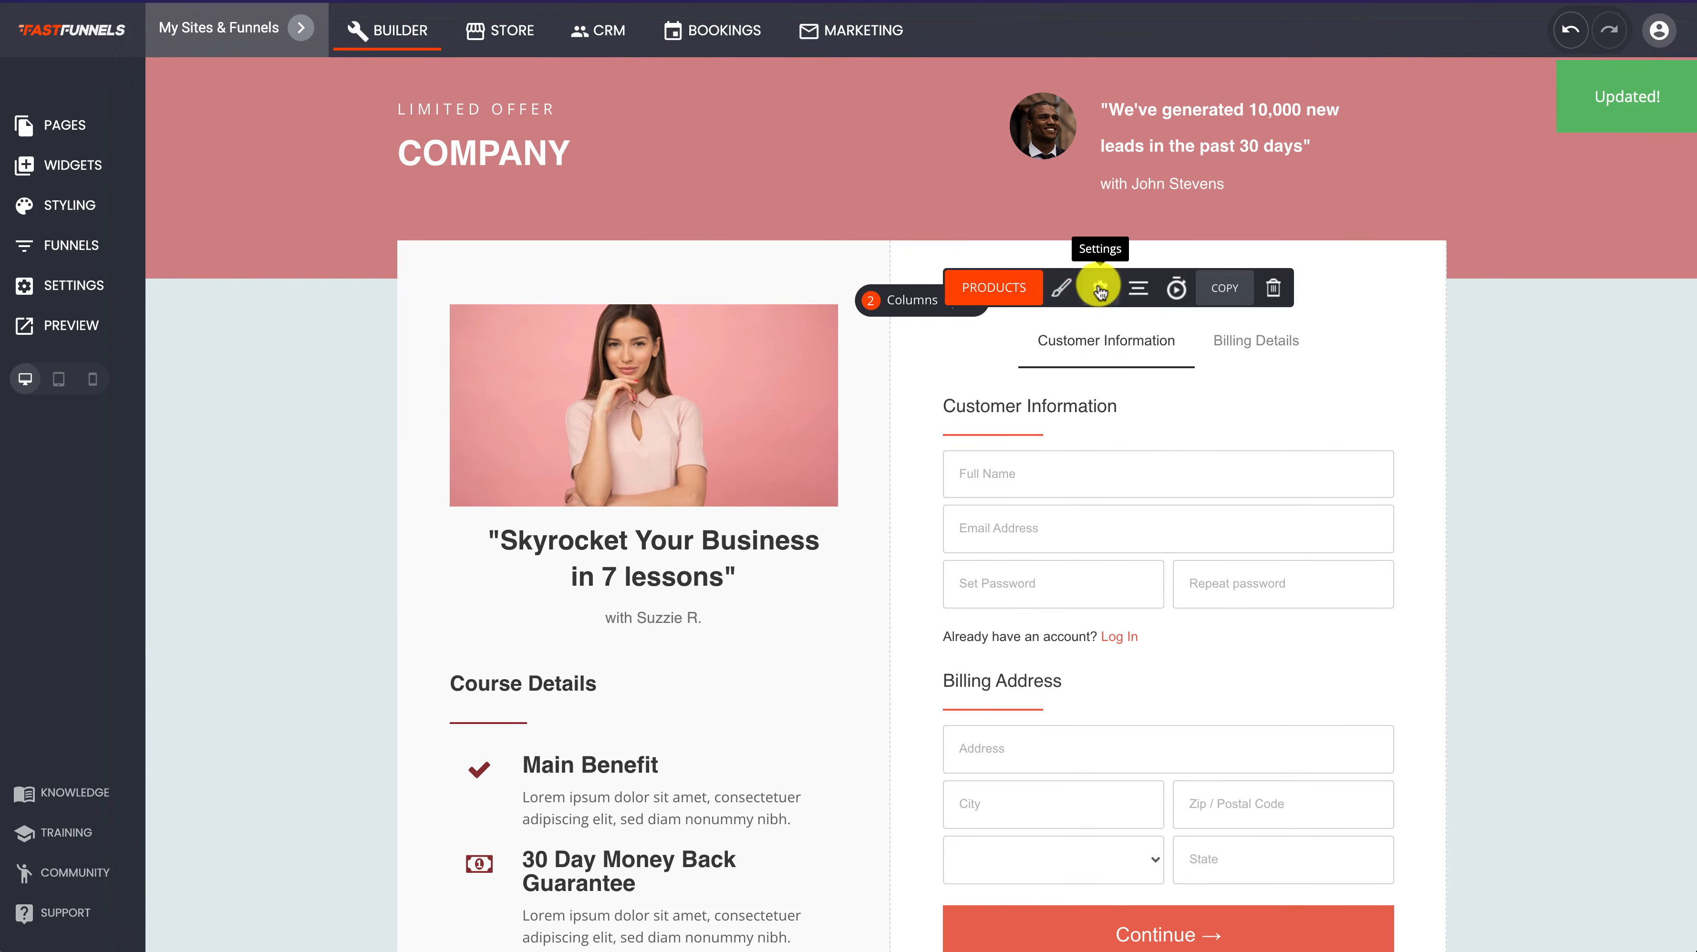
{"action": "left_click", "coordinate": [1066, 290]}
{"action": "left_click", "coordinate": [549, 319]}
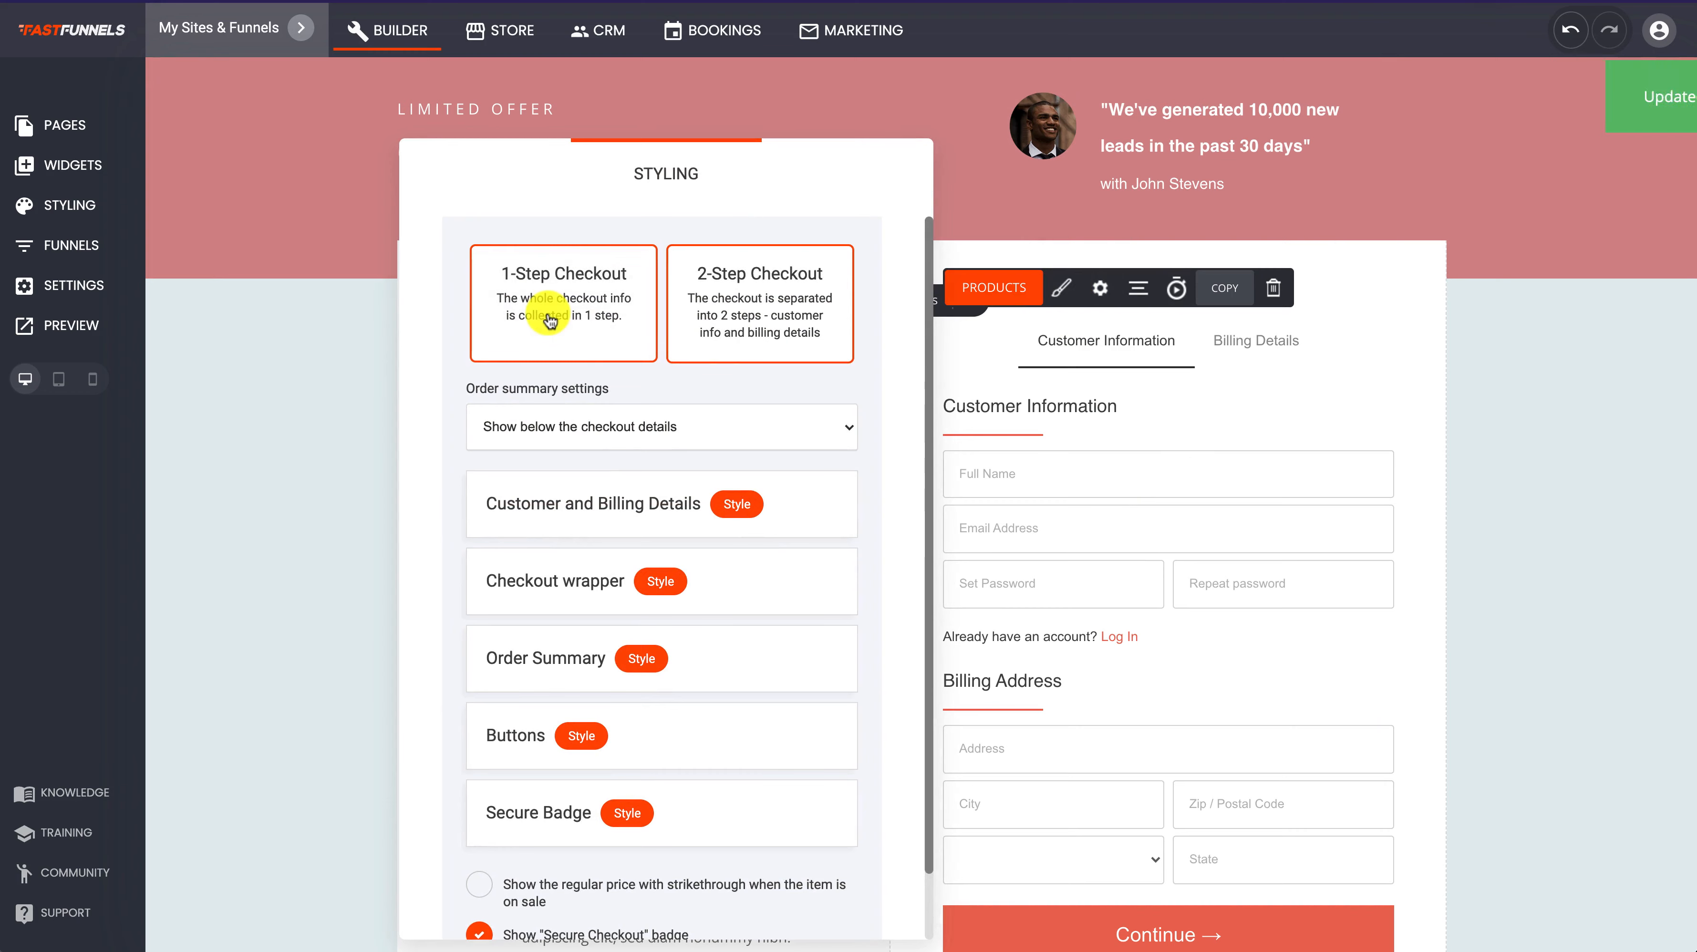
{"action": "left_click", "coordinate": [329, 459]}
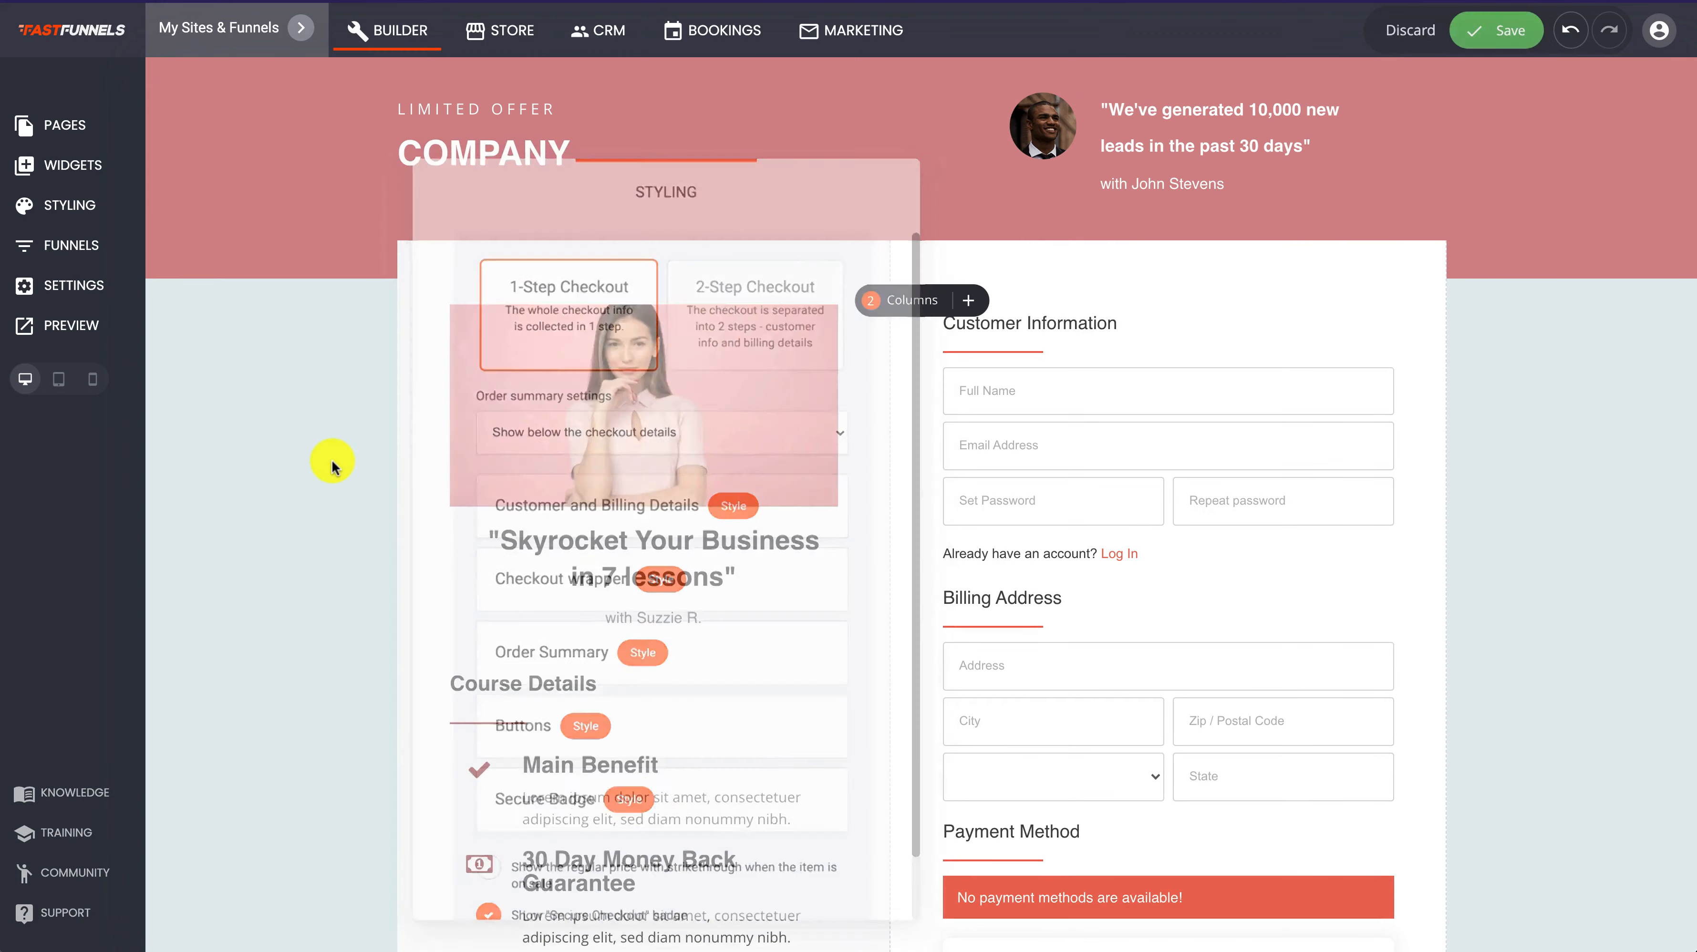
{"action": "scroll", "coordinate": [1120, 362], "scroll_direction": "down", "scroll_amount": 7}
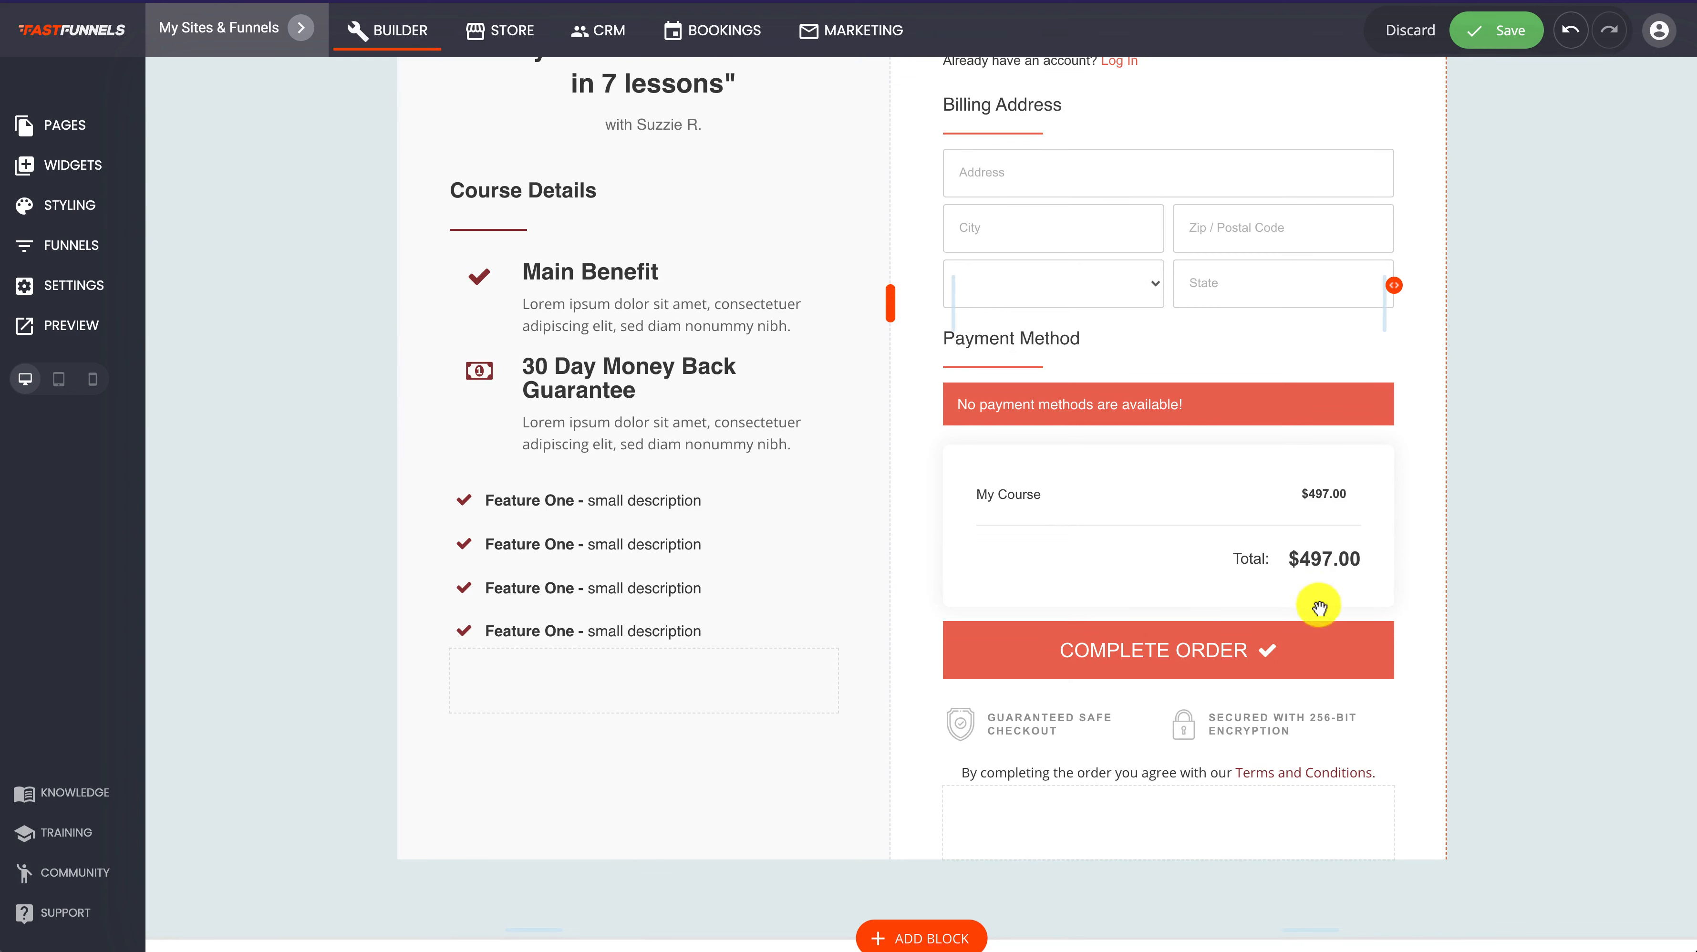
{"action": "scroll", "coordinate": [1086, 367], "scroll_direction": "up", "scroll_amount": 3}
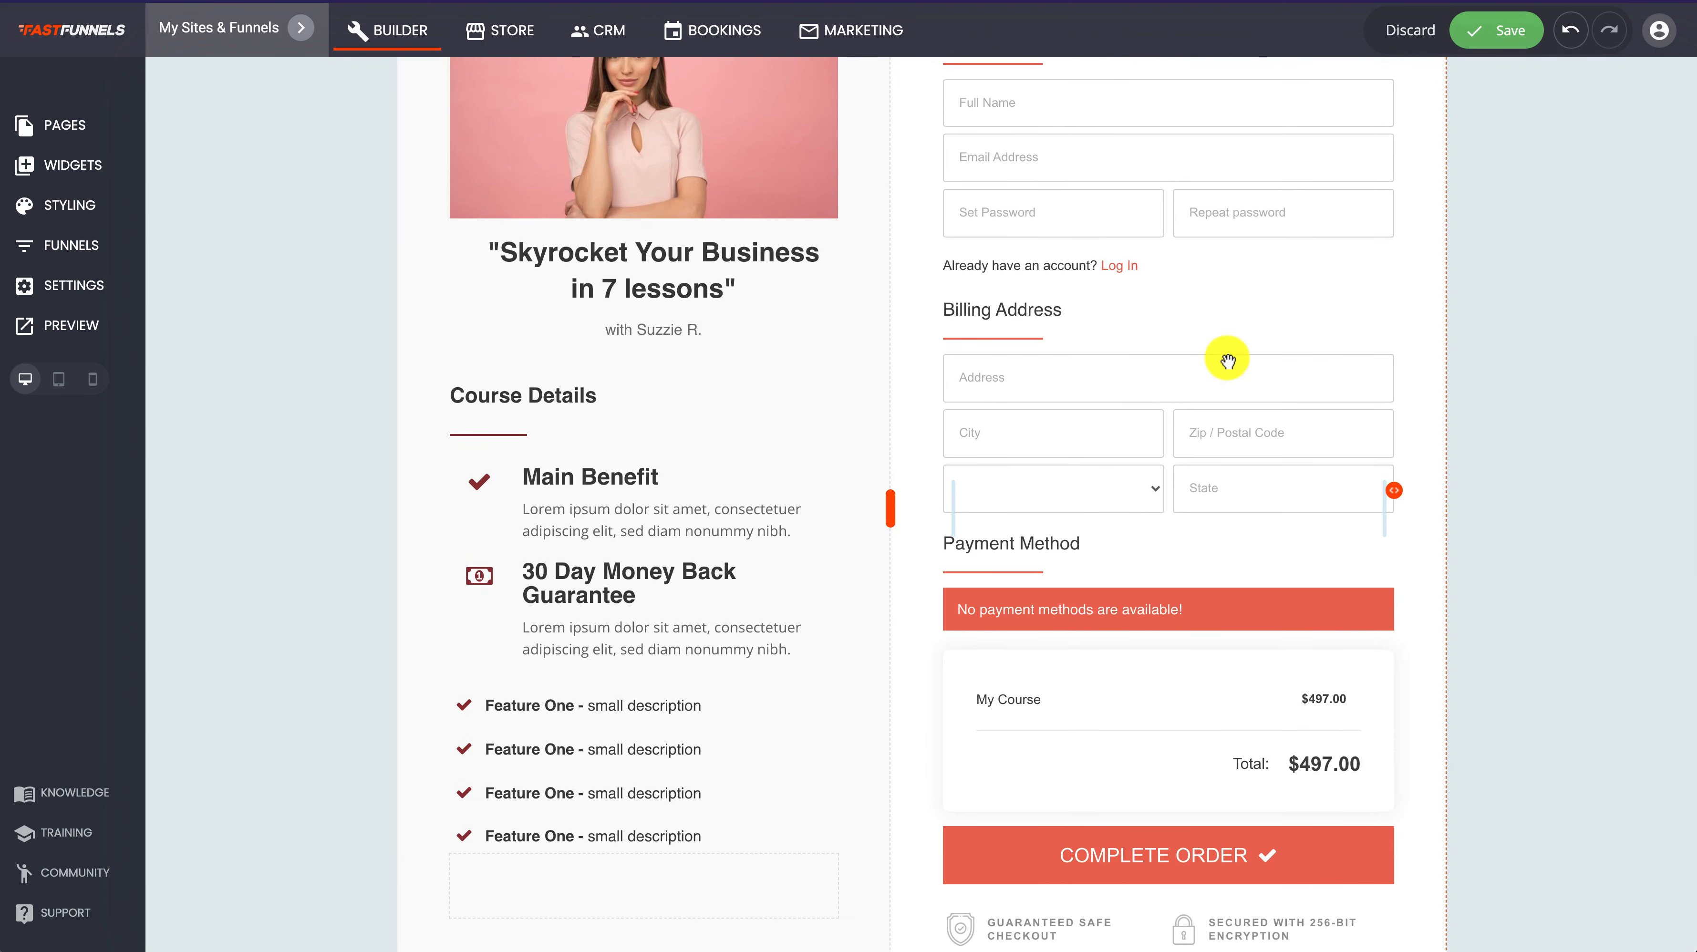
{"action": "scroll", "coordinate": [1227, 360], "scroll_direction": "up", "scroll_amount": 4}
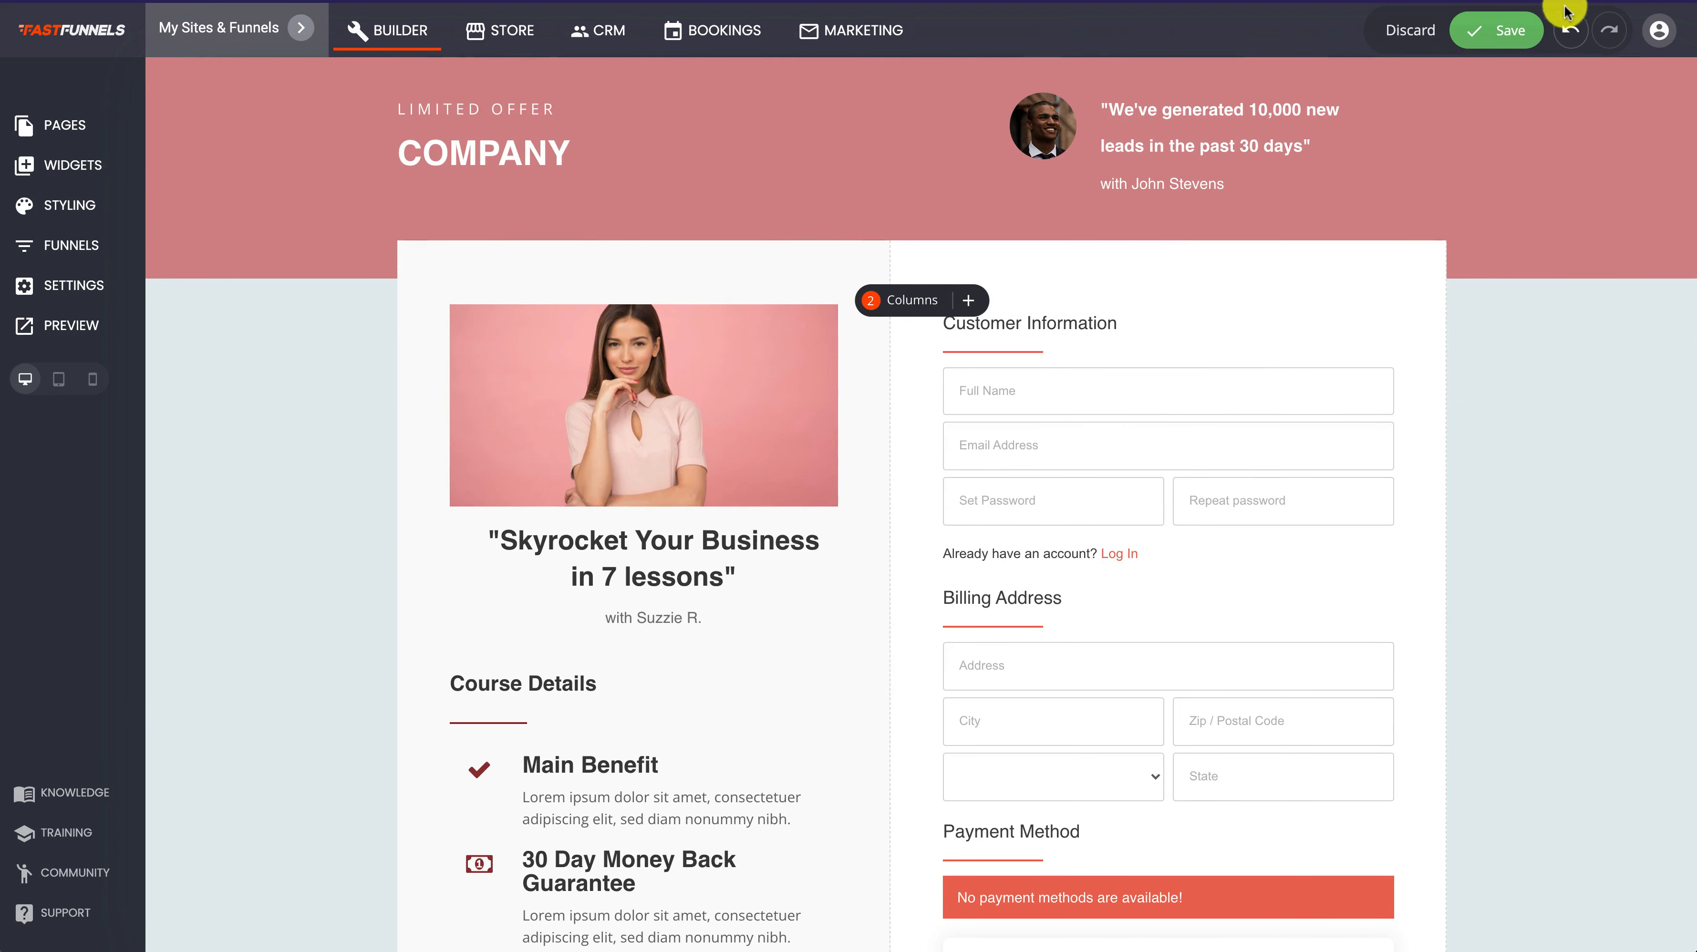
{"action": "left_click", "coordinate": [1519, 32]}
{"action": "scroll", "coordinate": [814, 442], "scroll_direction": "down", "scroll_amount": 2}
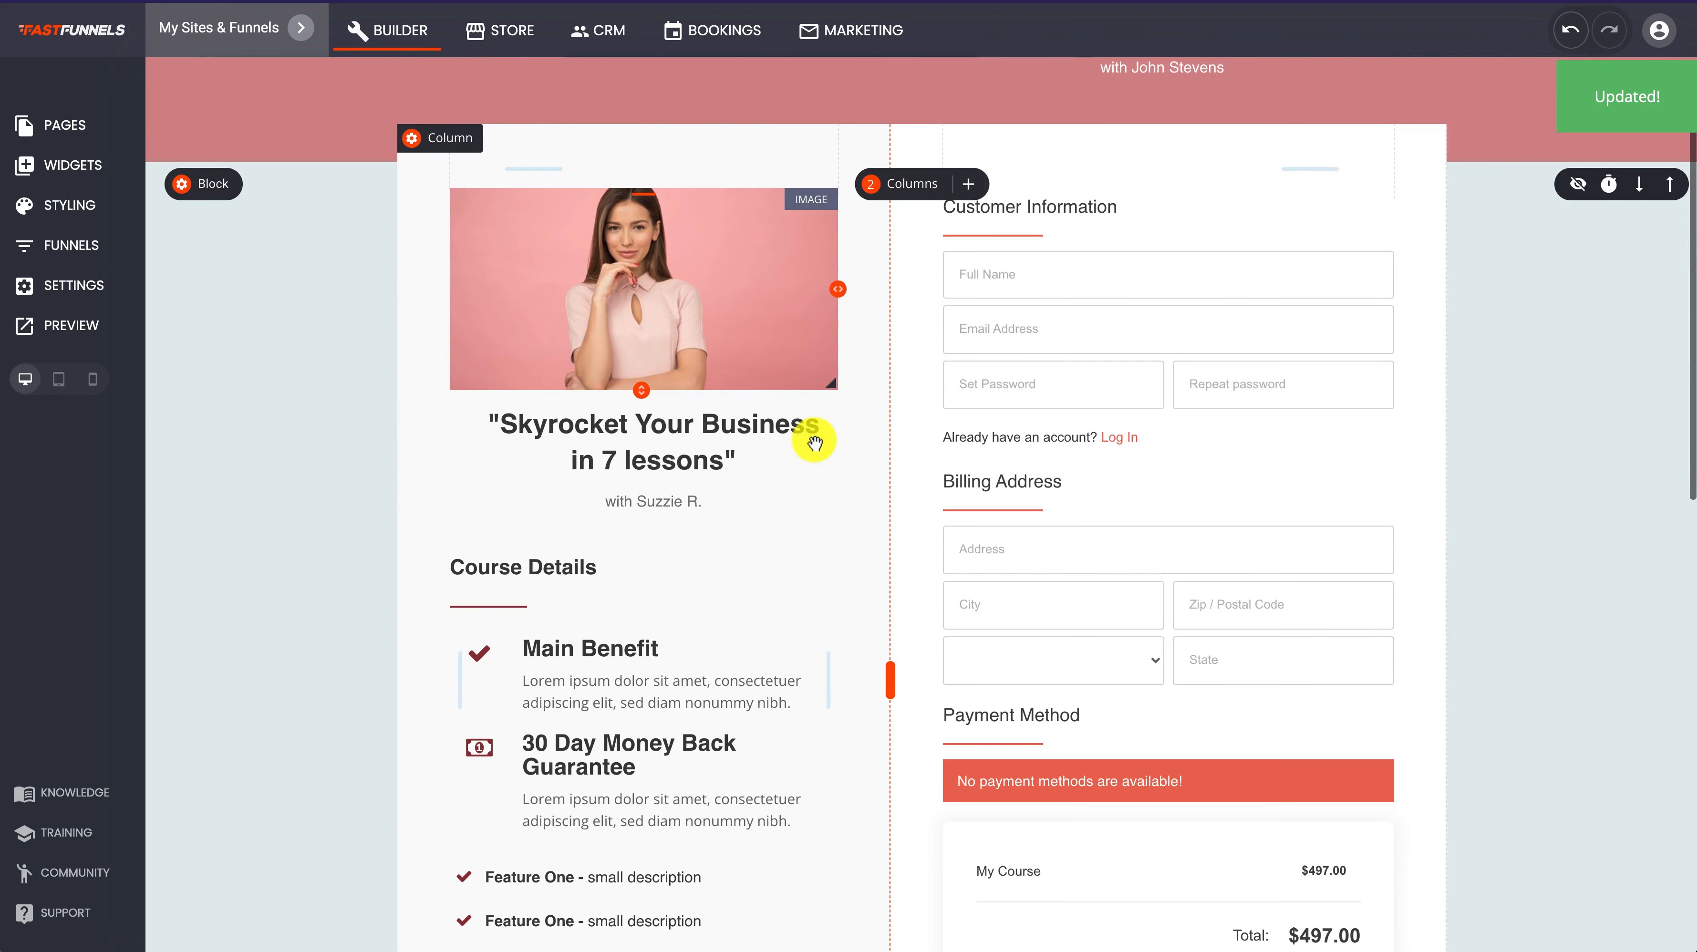
Add a section label named Course Content to the funnel steps and place it directly above 01 - Course 1
{"action": "left_click", "coordinate": [87, 245]}
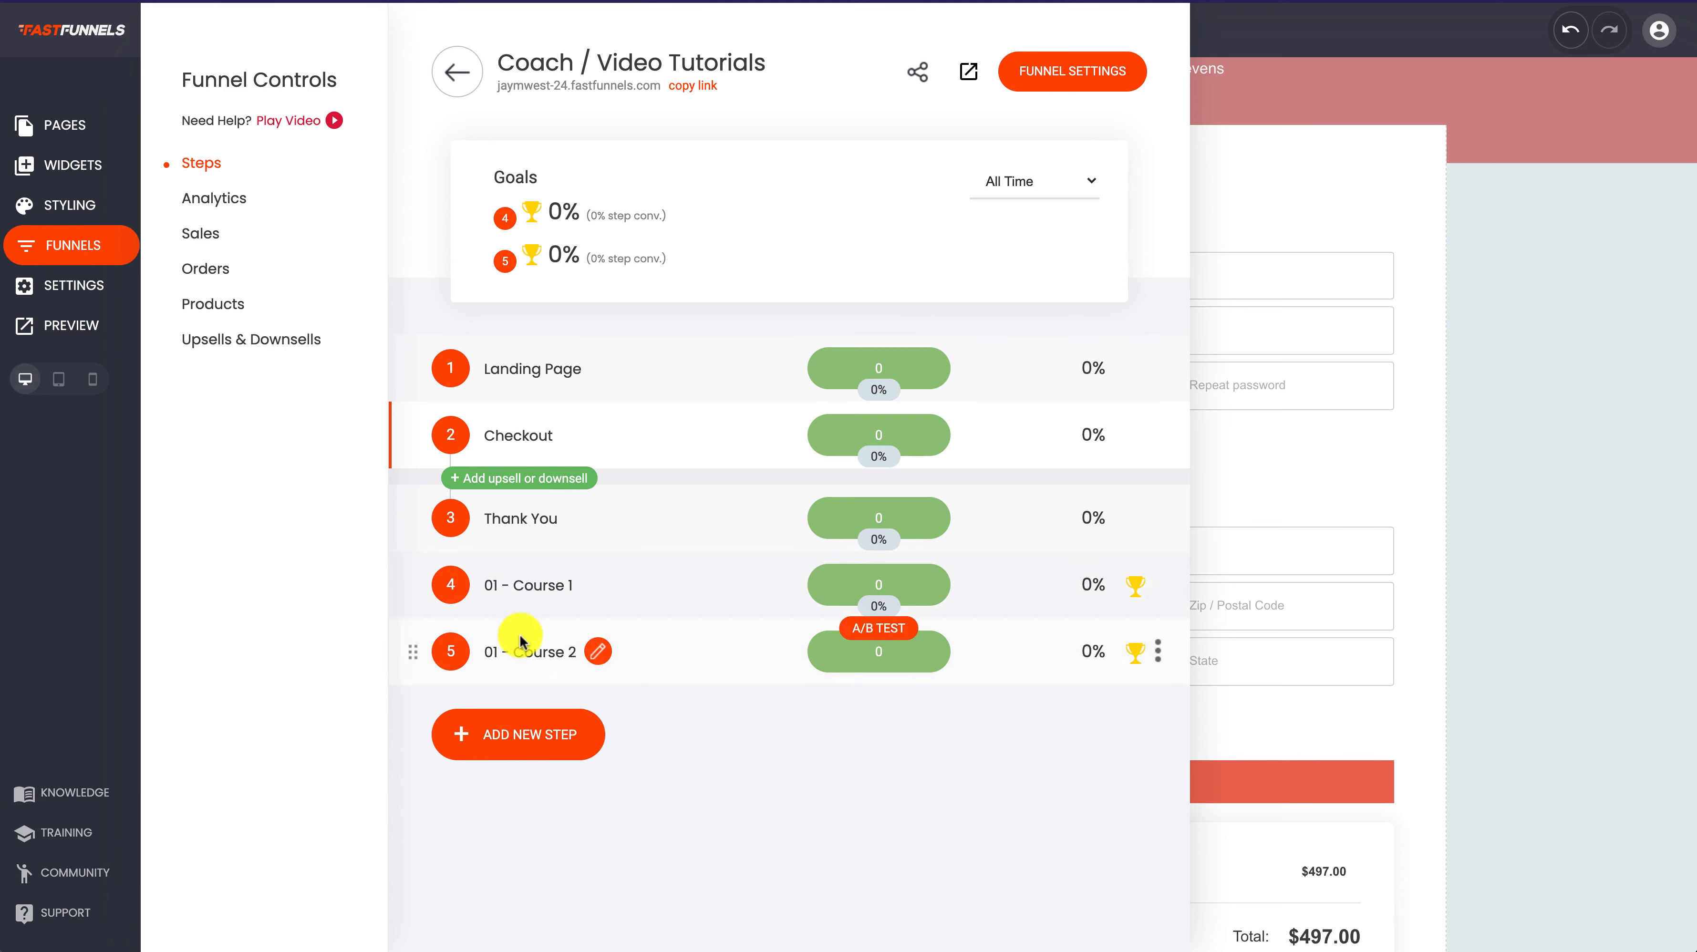
{"action": "left_click", "coordinate": [1158, 648]}
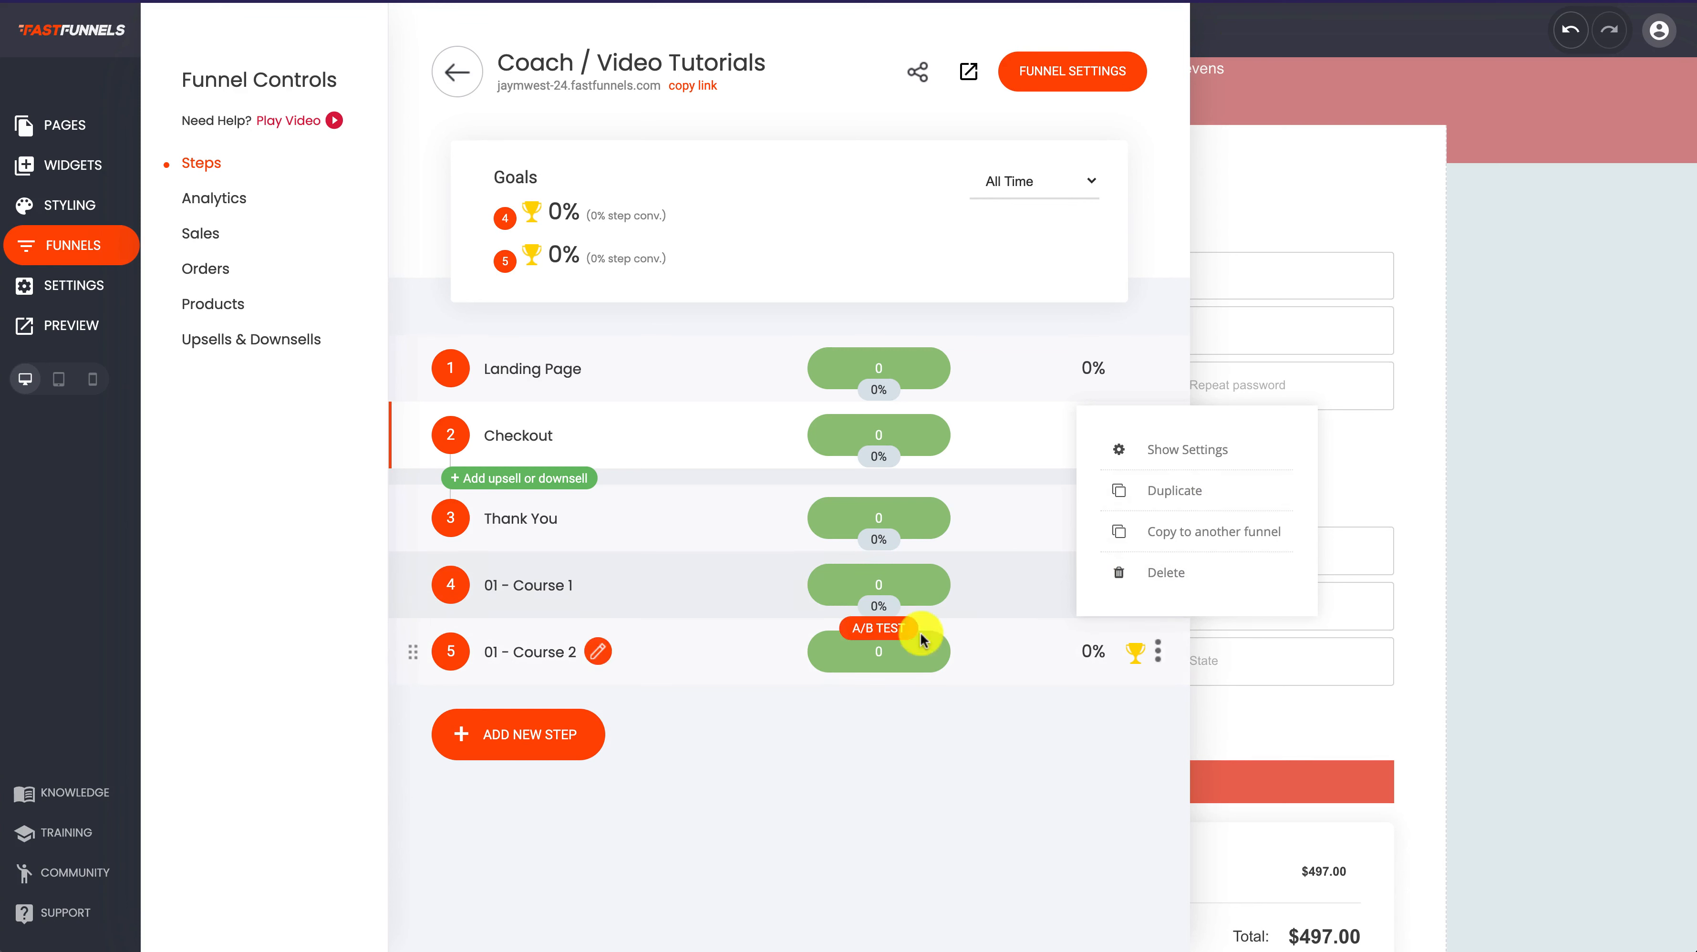
{"action": "left_click", "coordinate": [922, 803]}
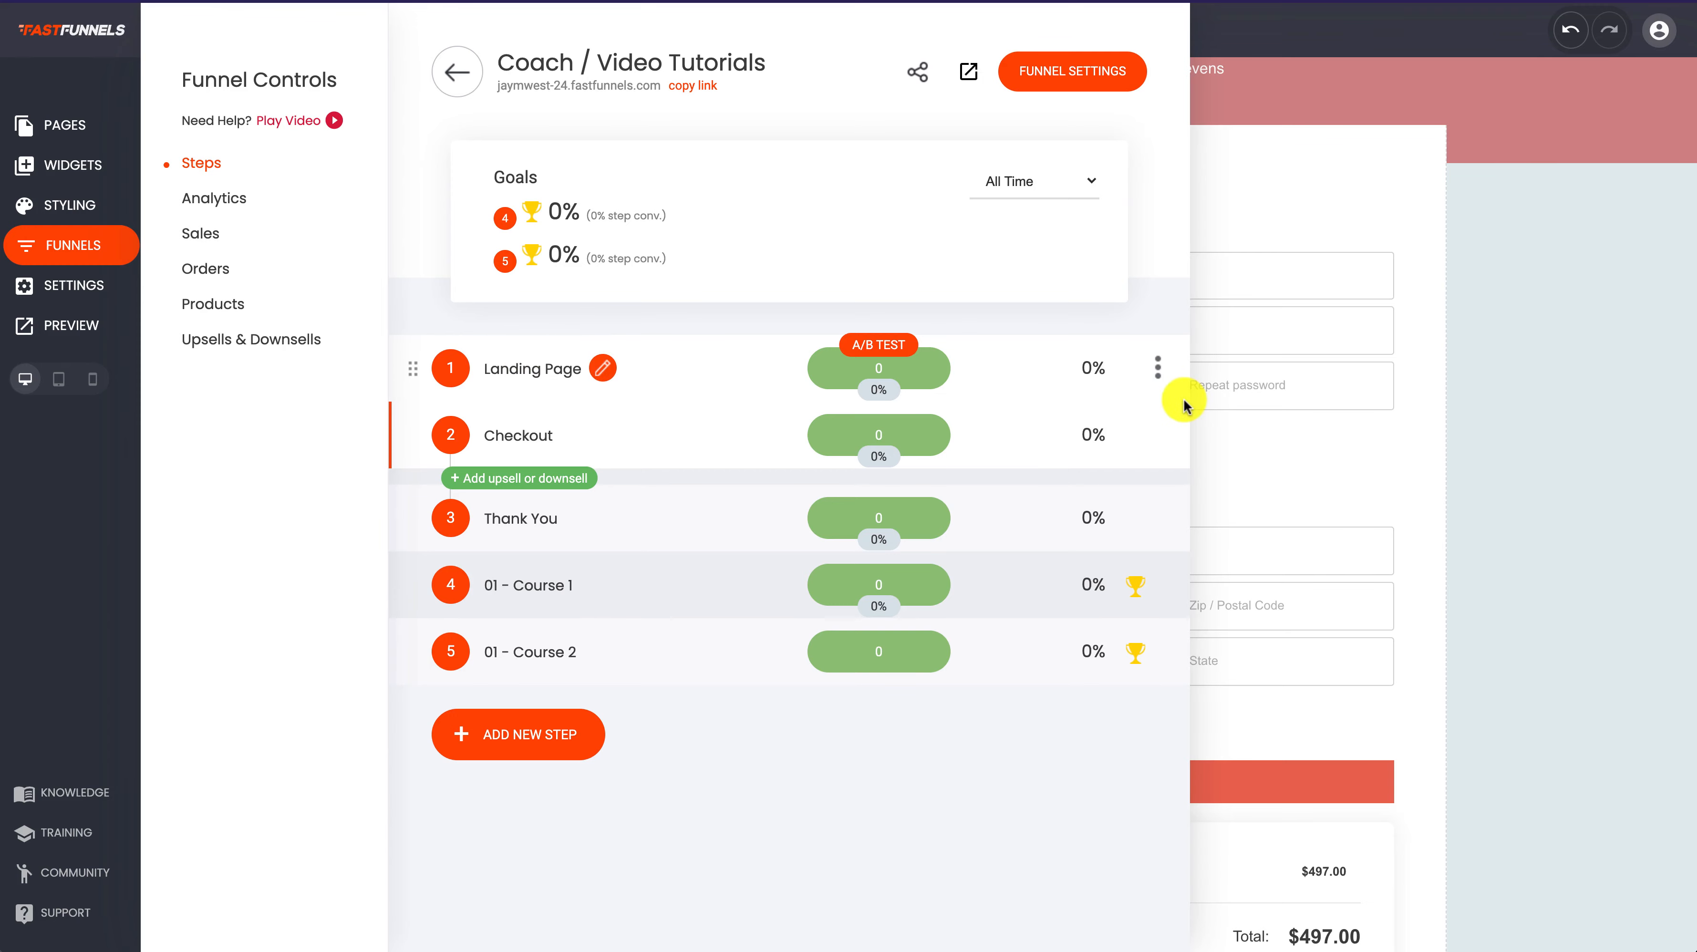
{"action": "left_click", "coordinate": [568, 740]}
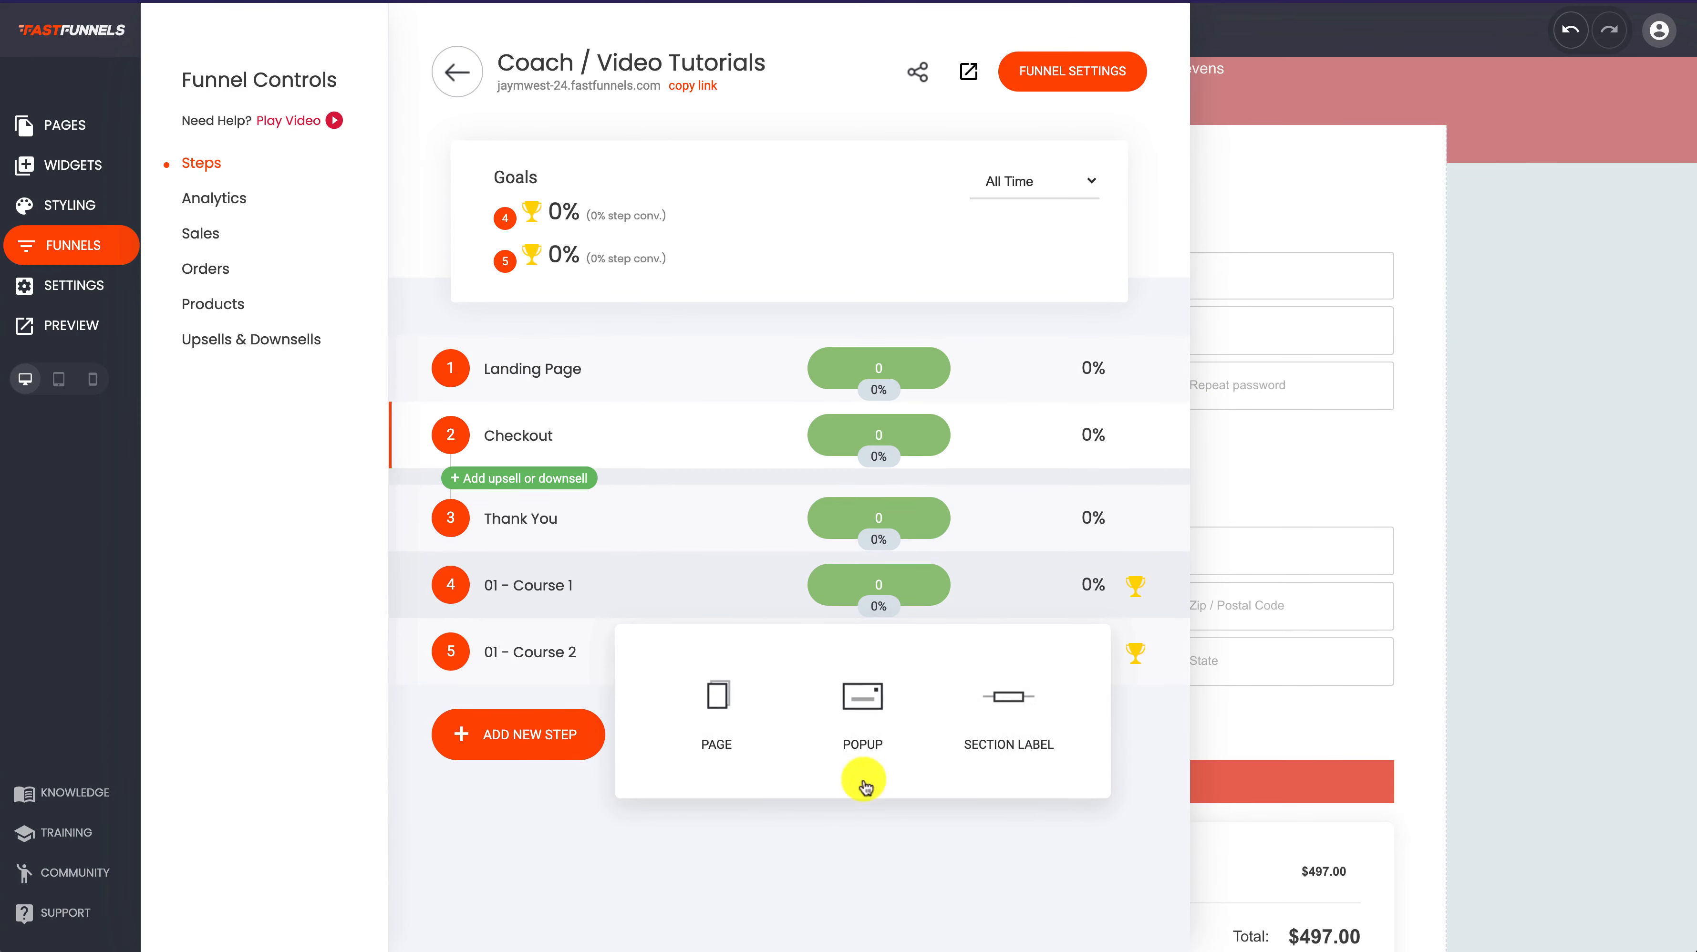
{"action": "left_click", "coordinate": [998, 705]}
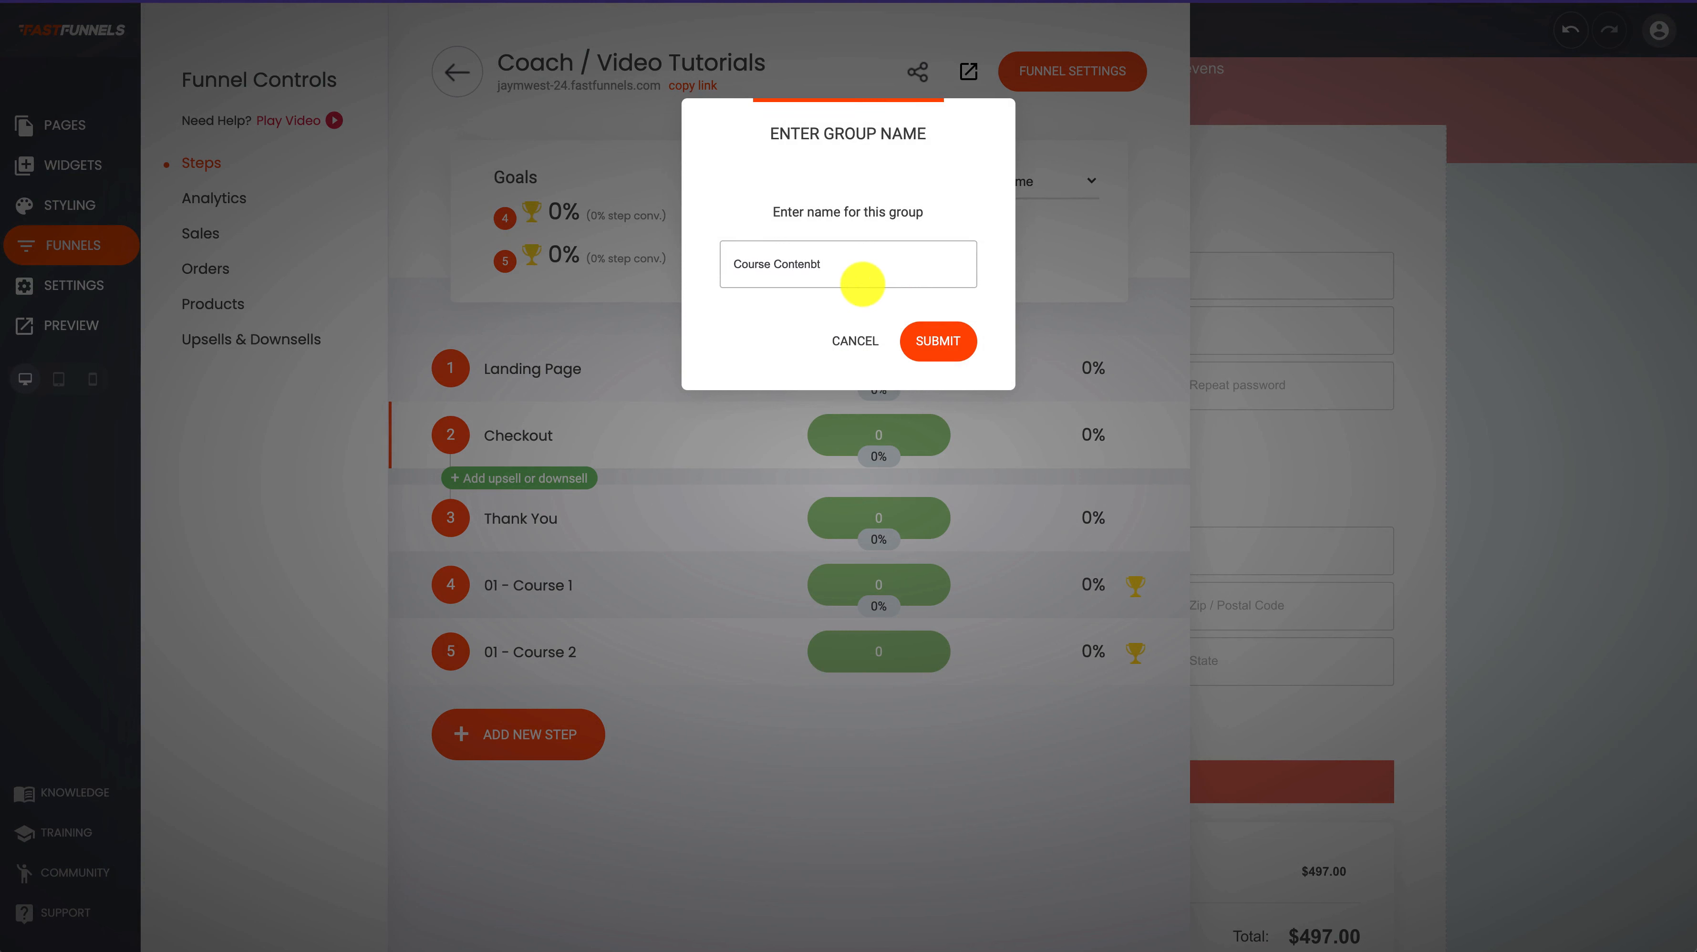
{"action": "left_click", "coordinate": [946, 338]}
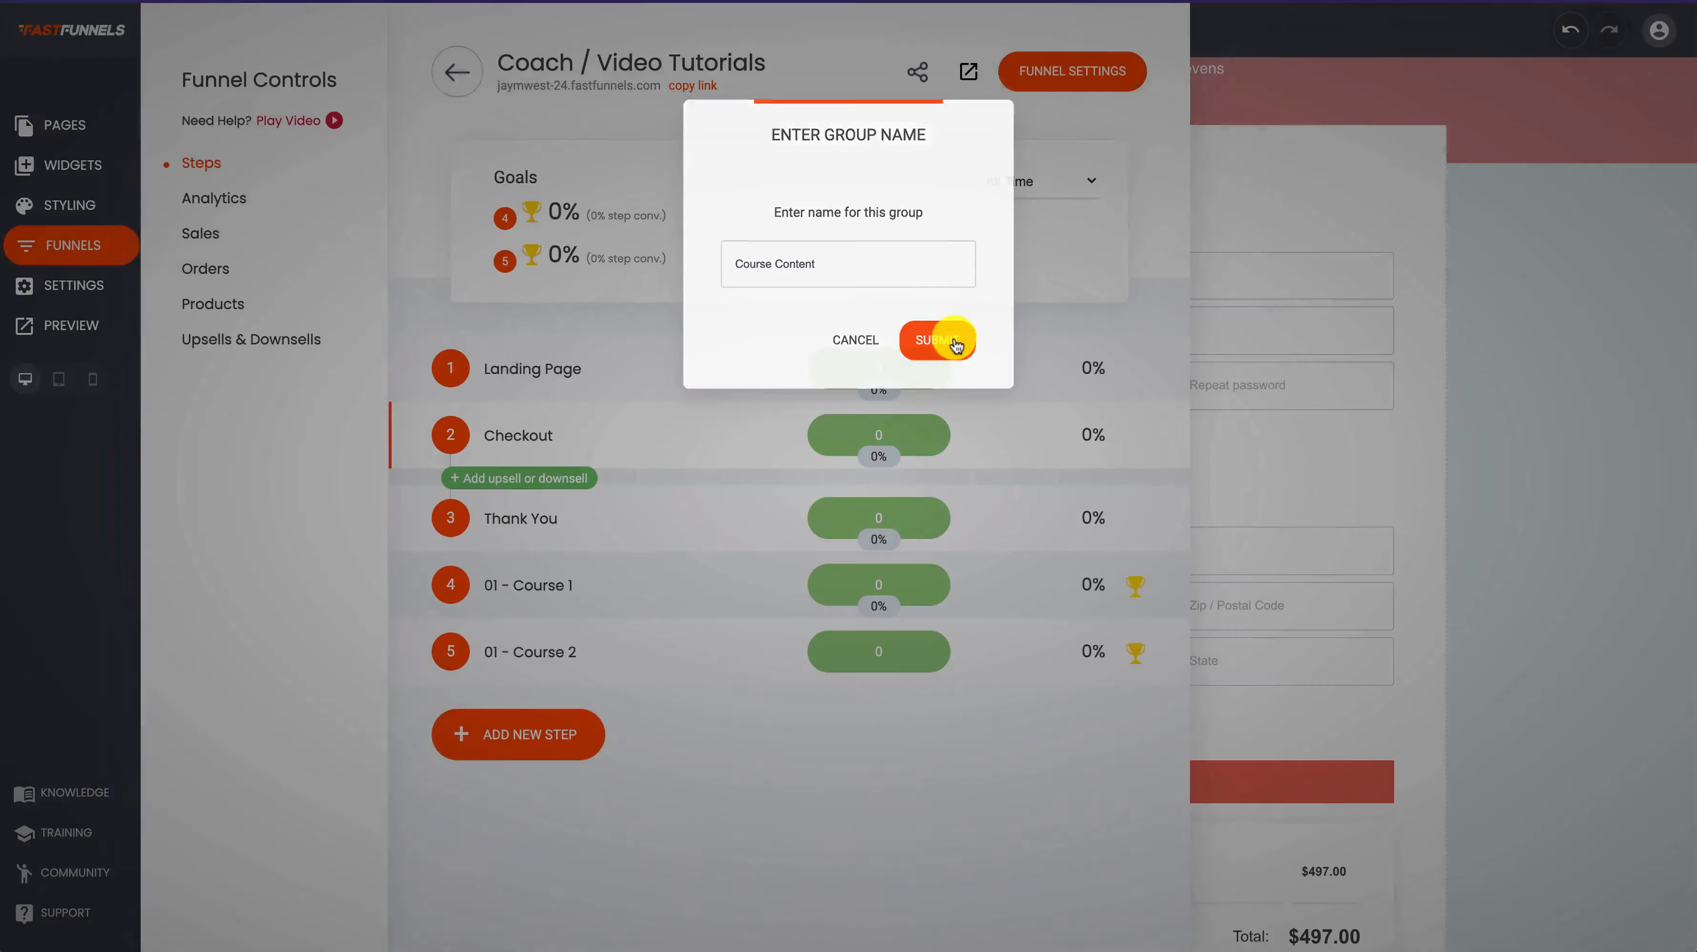
{"action": "left_click_drag", "start_coordinate": [409, 707], "coordinate": [391, 585]}
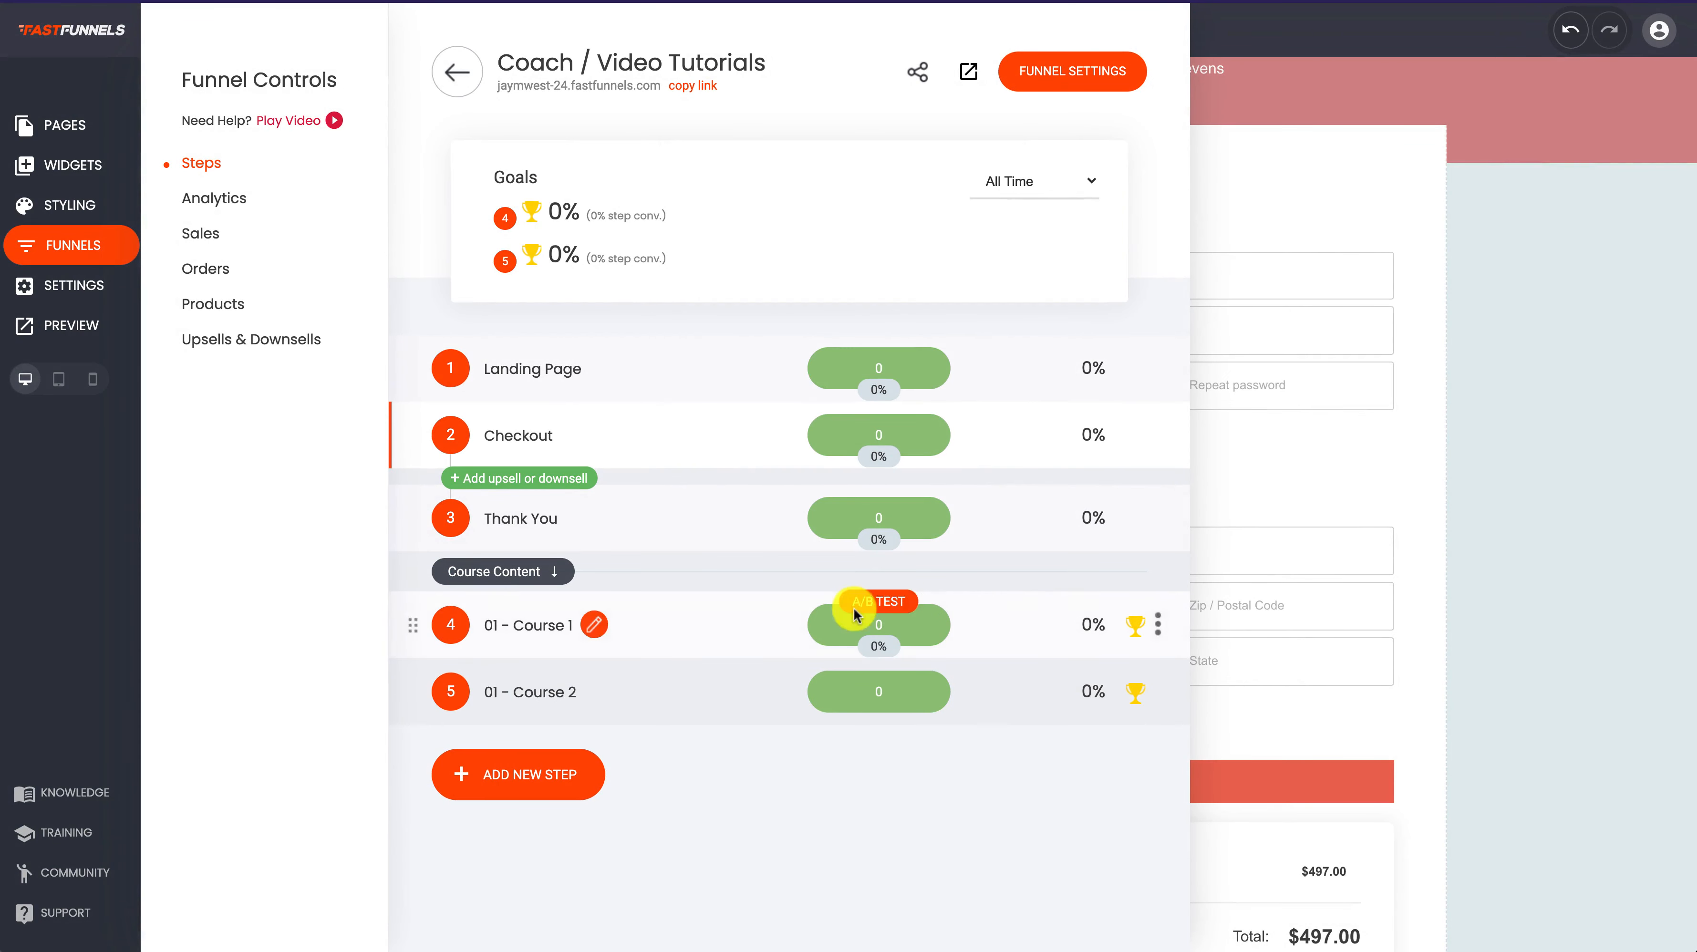
Add a section label named Sales Process to the funnel steps and place it directly above Landing Page
{"action": "left_click", "coordinate": [490, 765]}
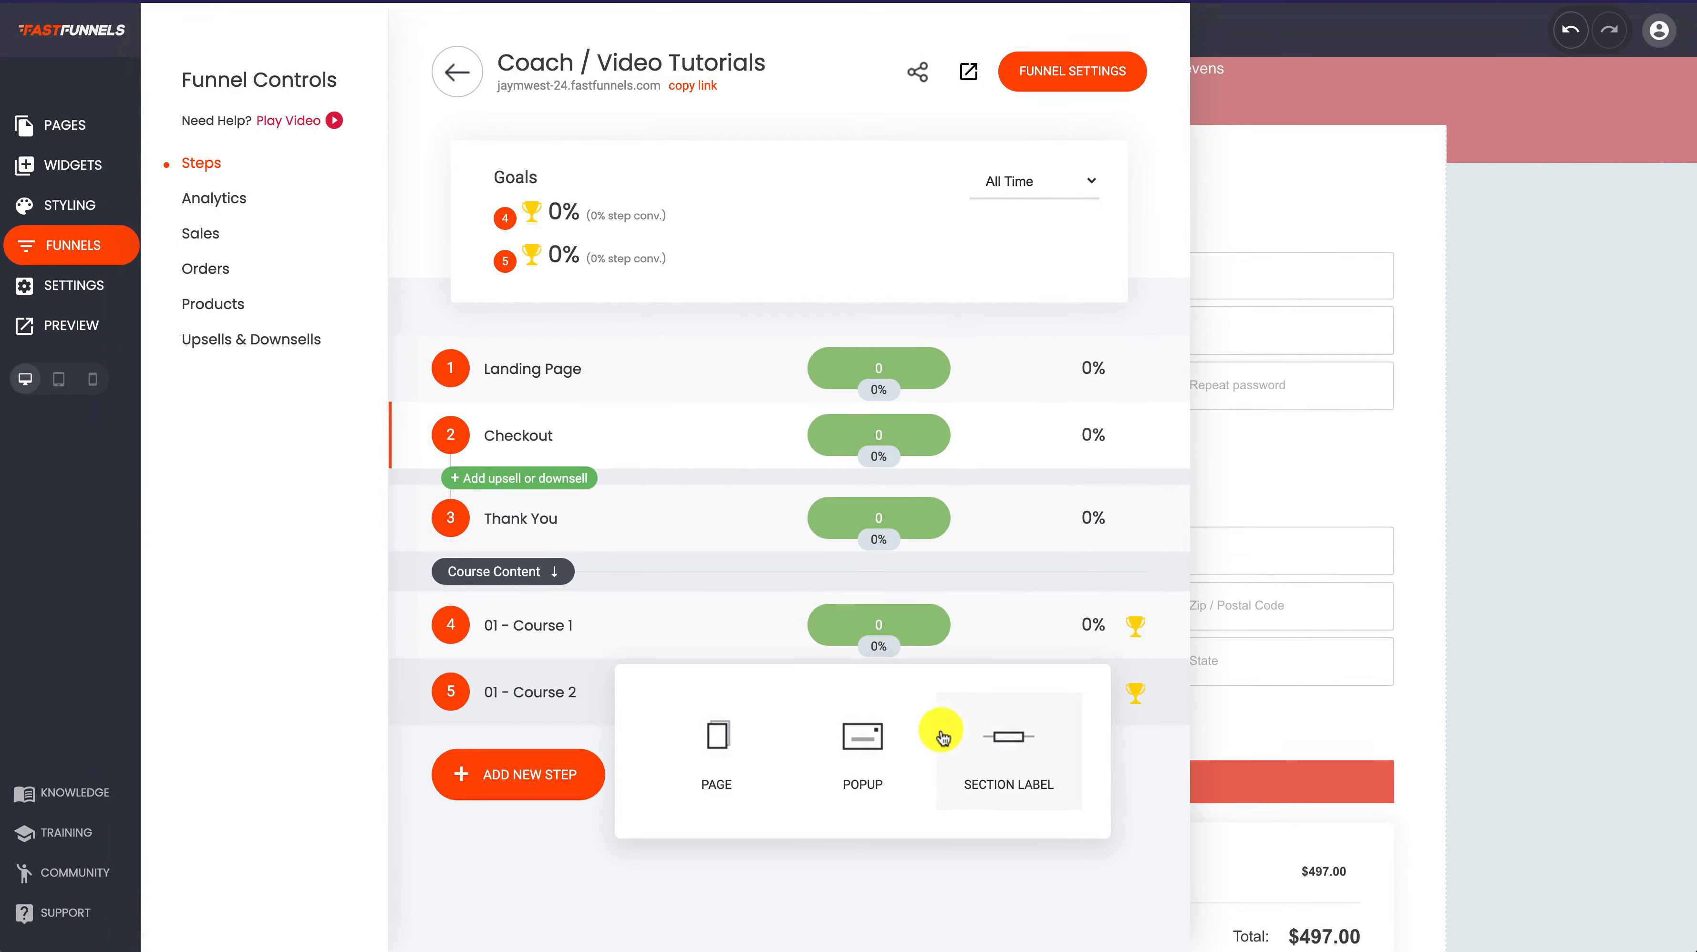
{"action": "left_click", "coordinate": [1008, 734]}
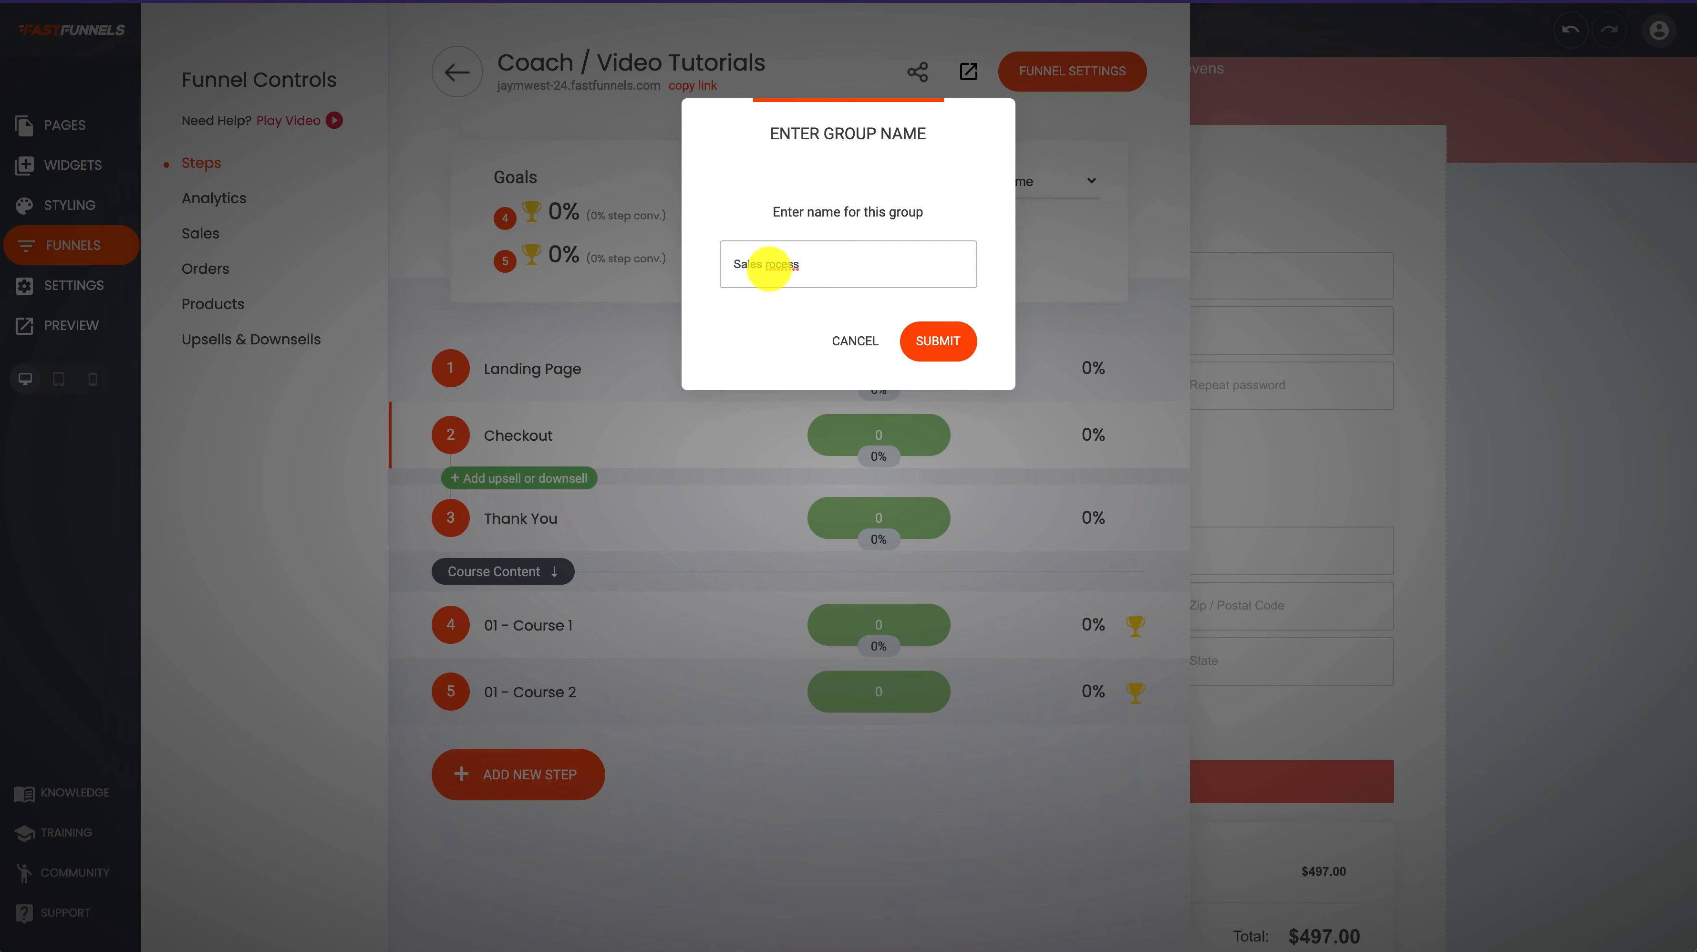
{"action": "left_click", "coordinate": [932, 342]}
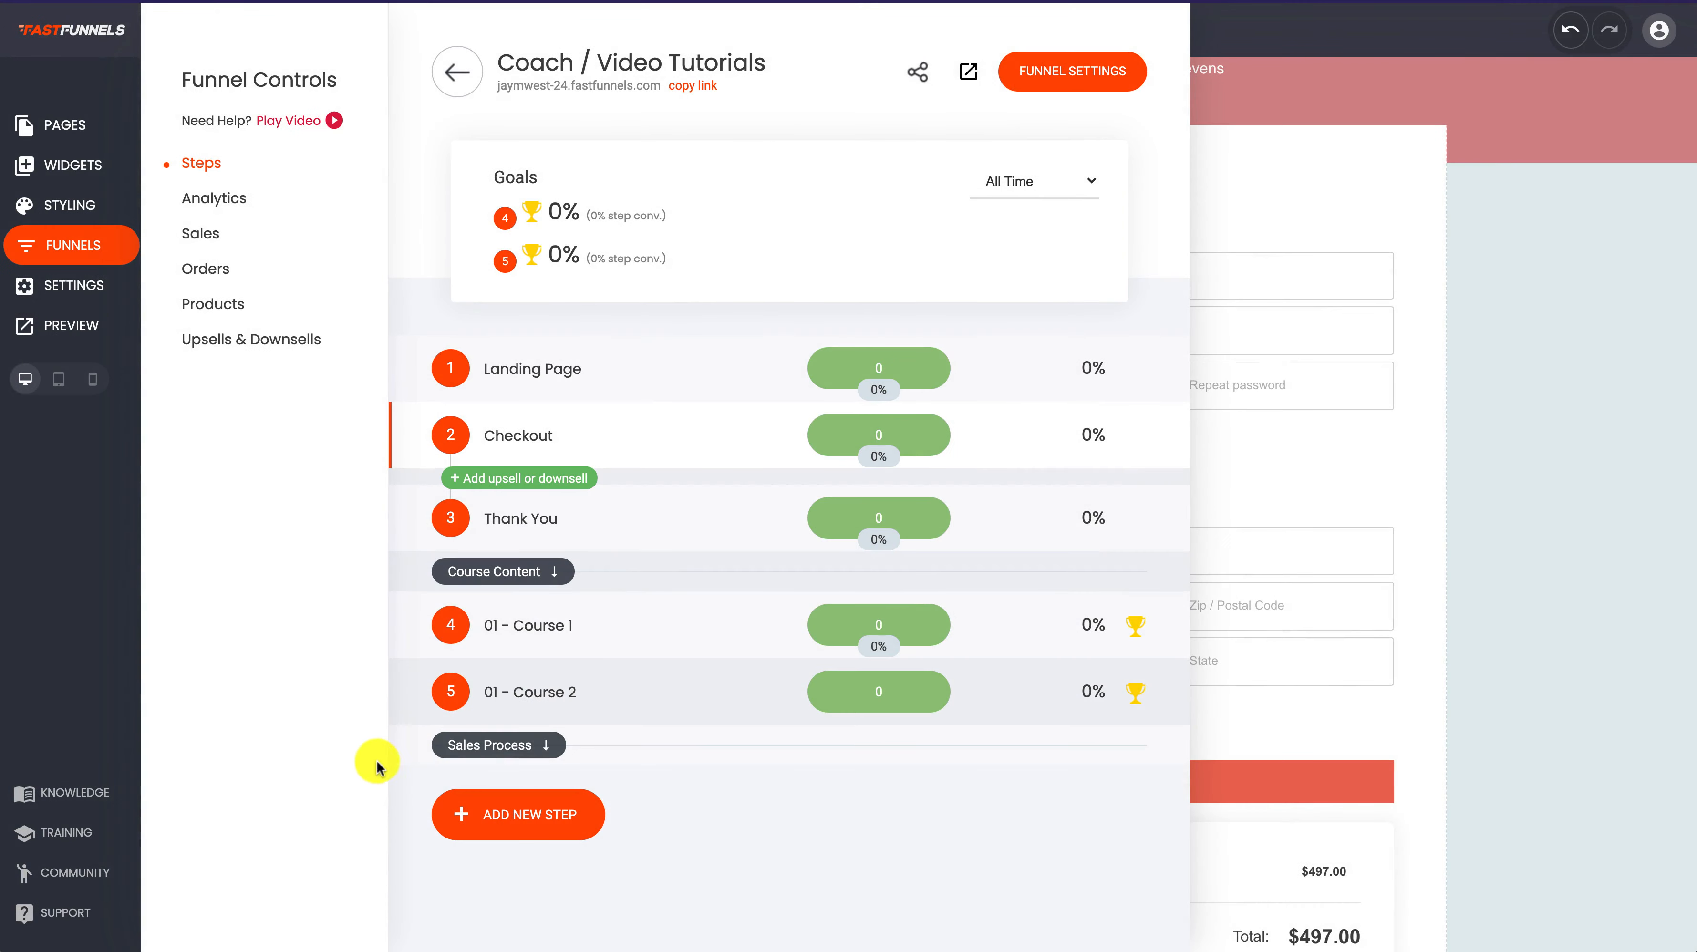
{"action": "left_click_drag", "start_coordinate": [409, 748], "coordinate": [396, 351]}
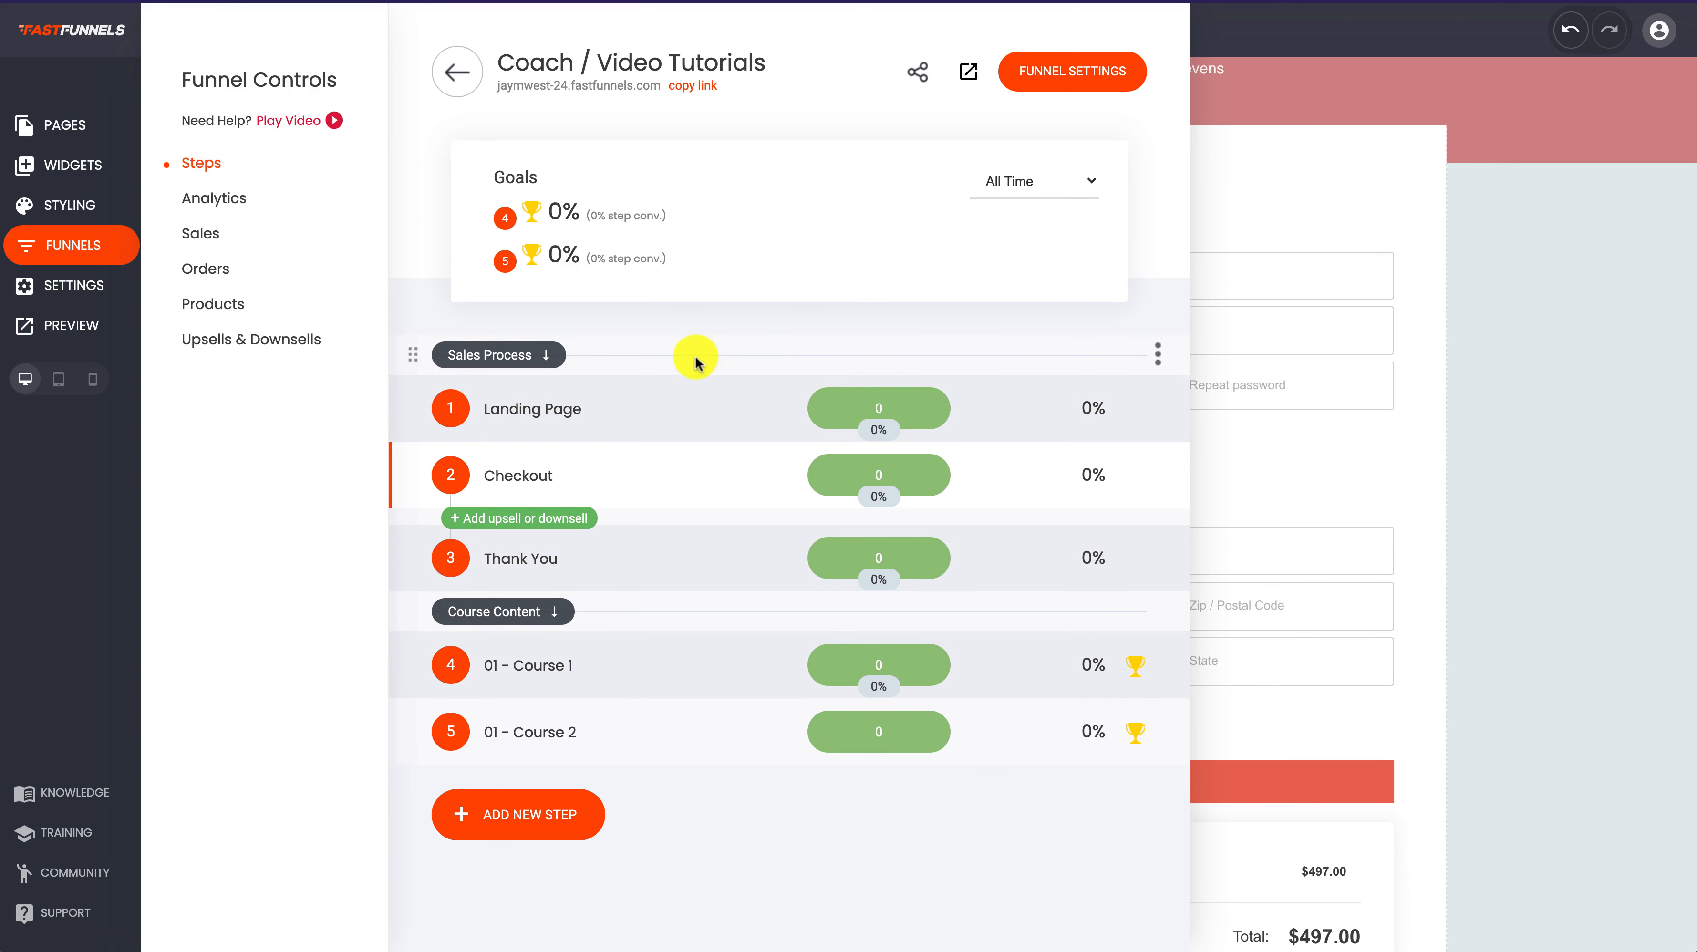
Review the funnel's orders and its sales statistics
{"action": "left_click", "coordinate": [214, 269]}
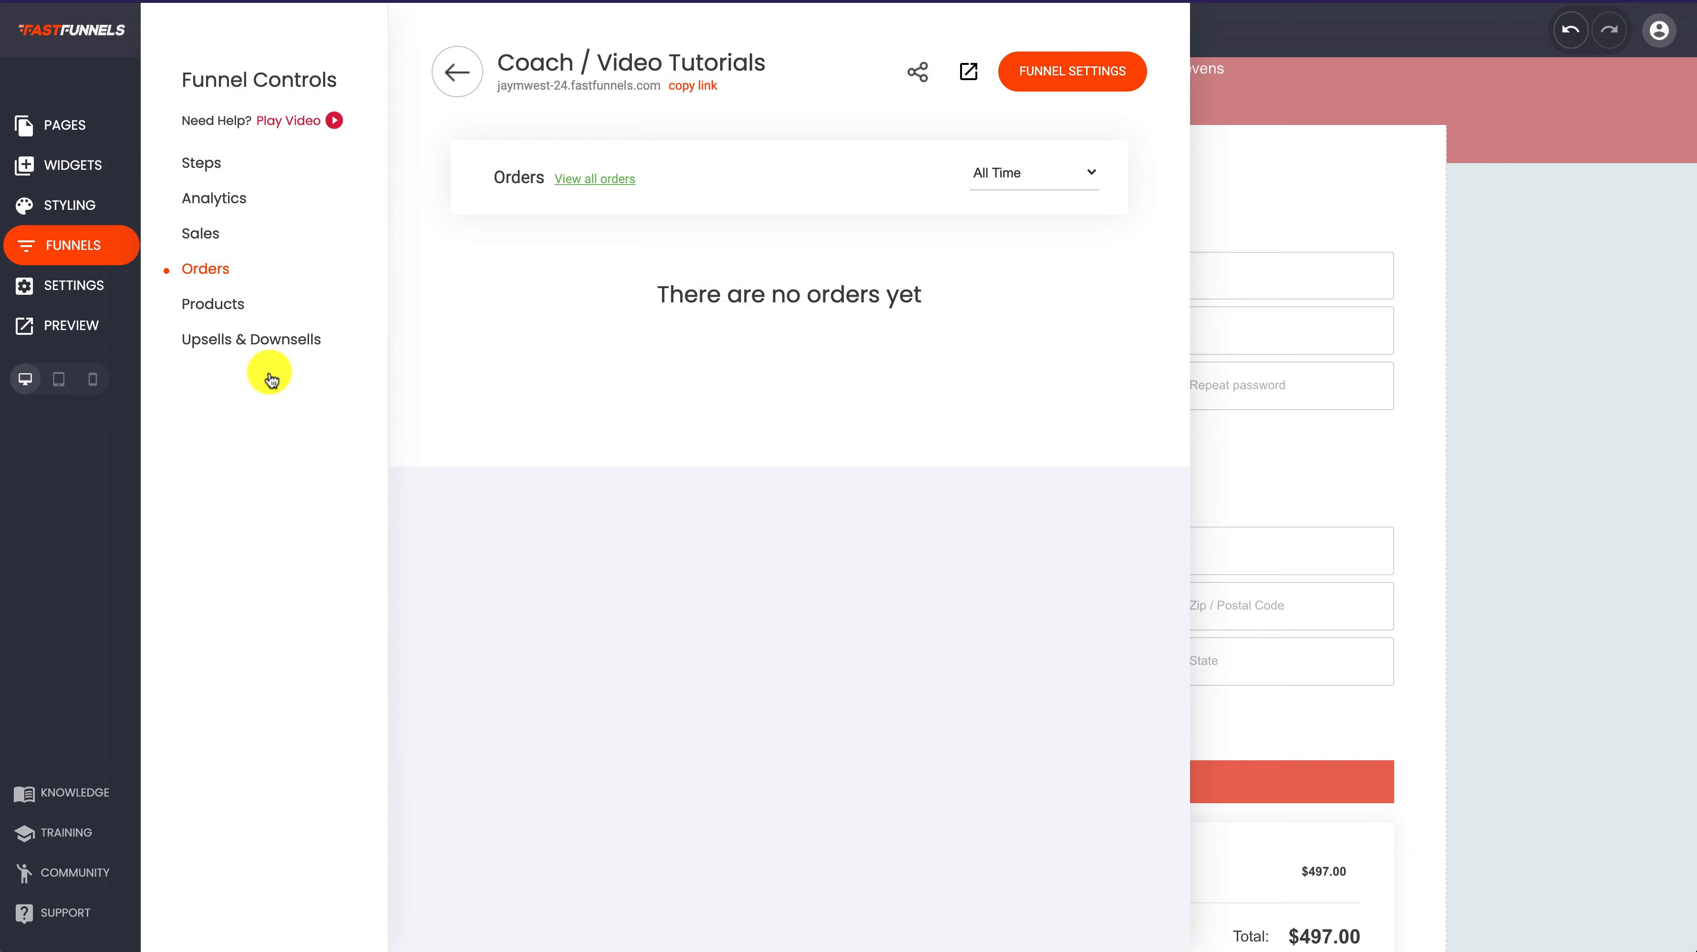
{"action": "left_click", "coordinate": [222, 212]}
{"action": "left_click", "coordinate": [208, 234]}
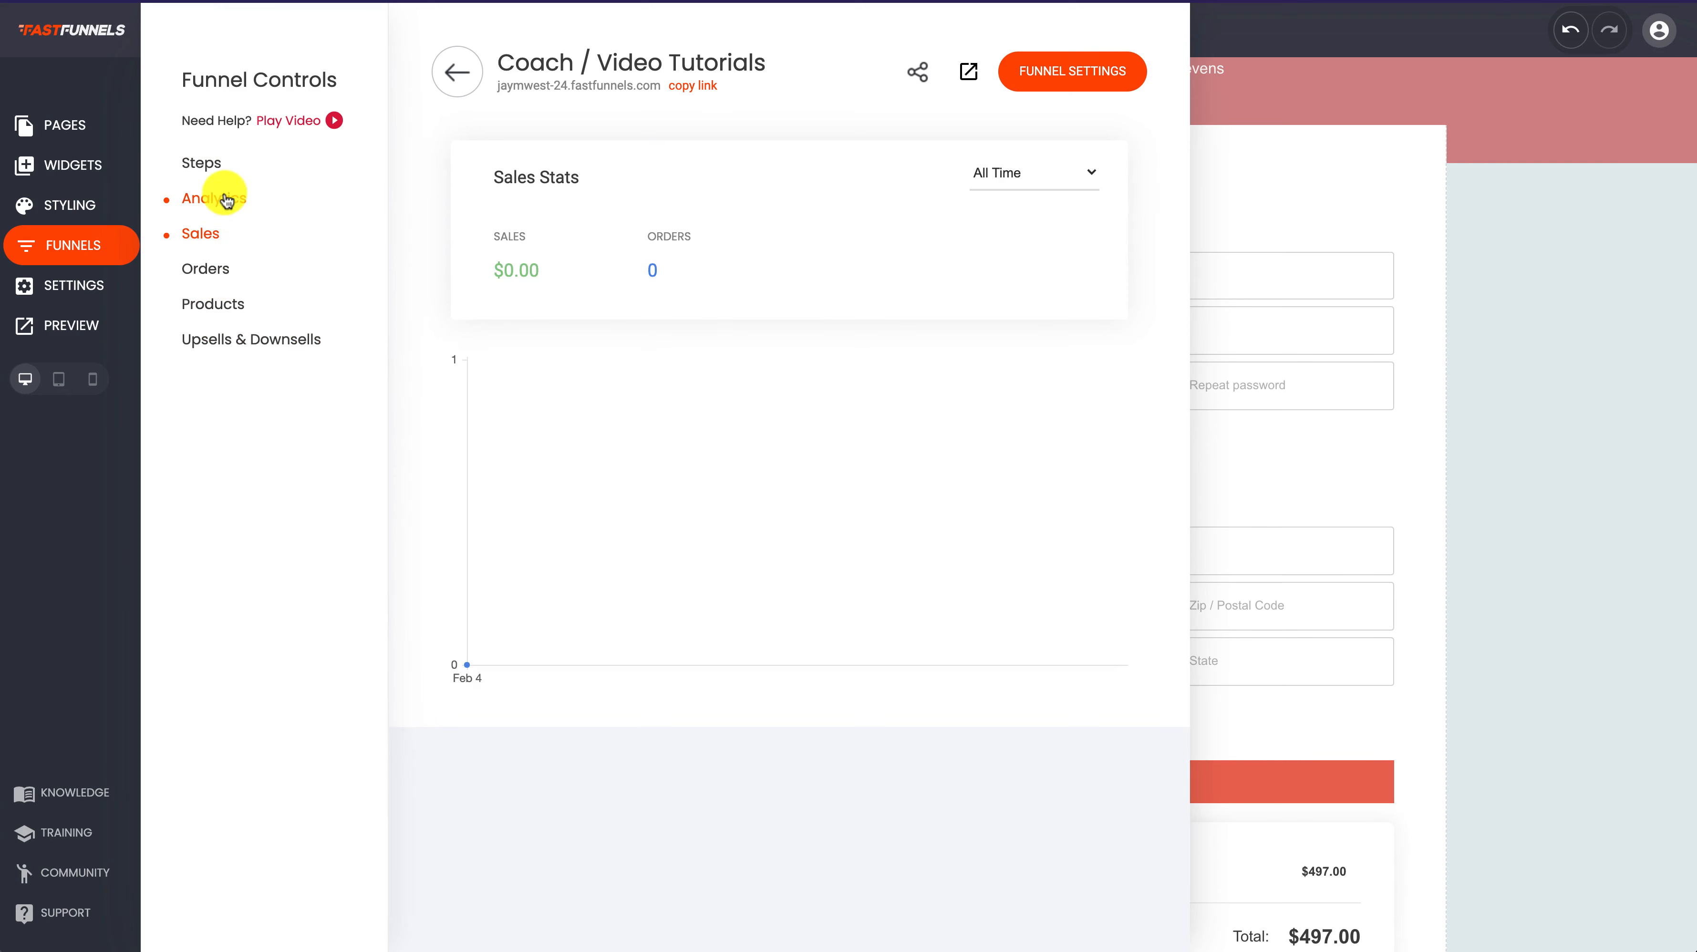
In the funnel steps, set Thank You as a goal and remove the goal from 01 - Course 1
{"action": "left_click", "coordinate": [203, 164]}
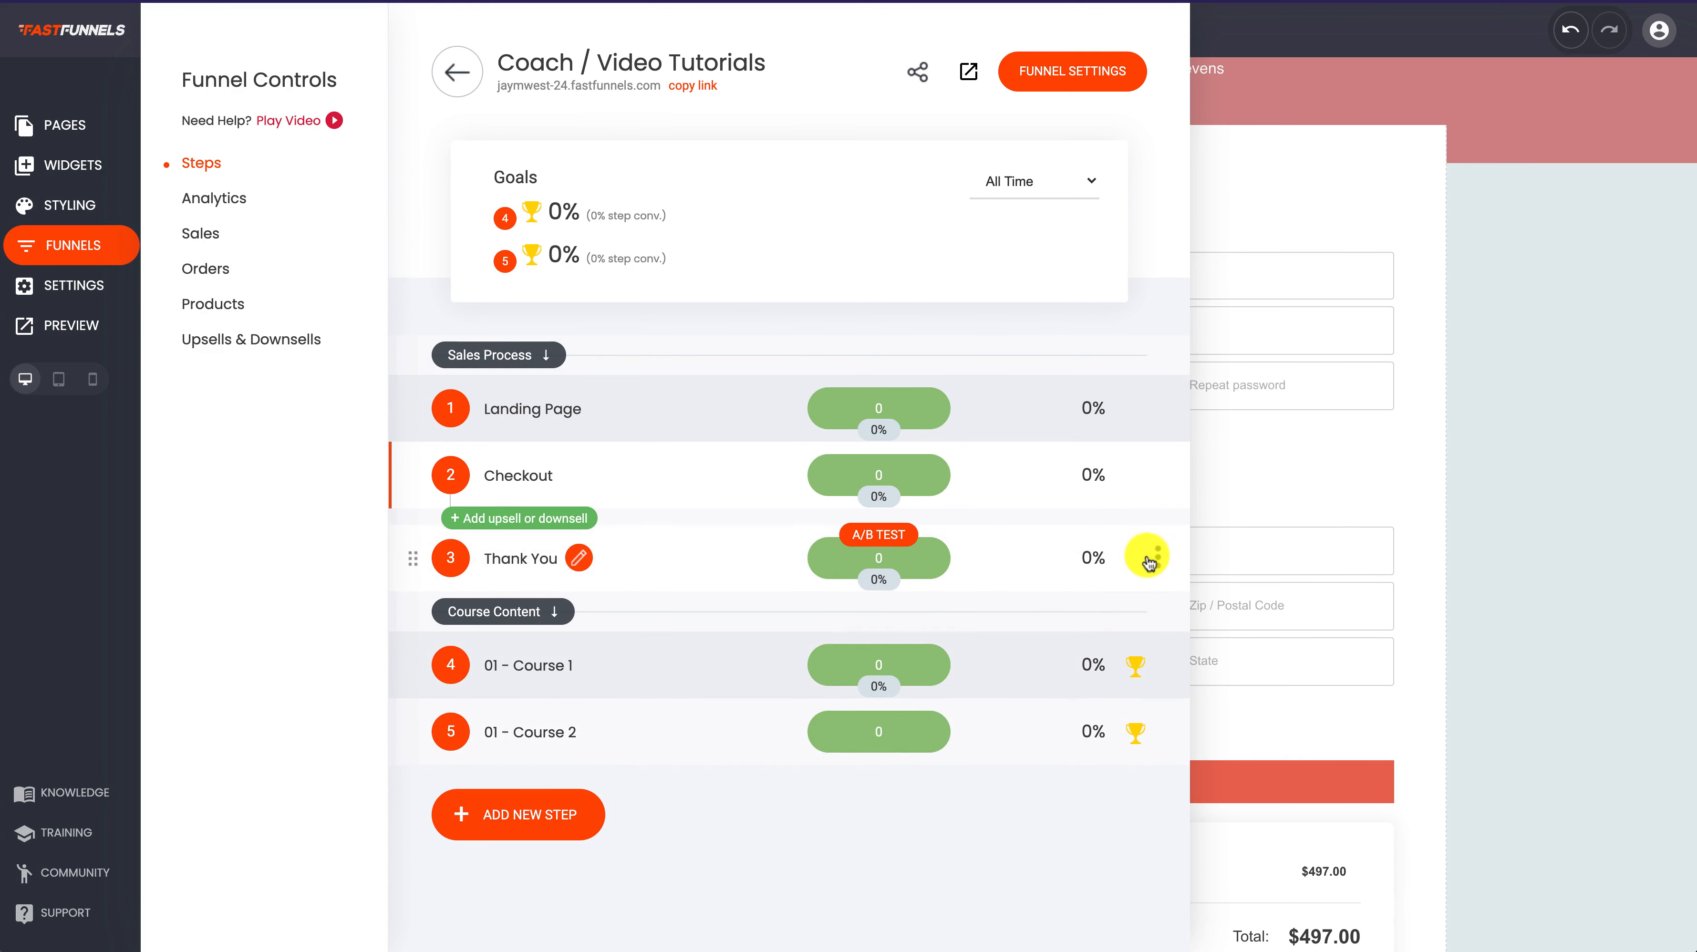
{"action": "left_click", "coordinate": [1157, 560]}
{"action": "left_click", "coordinate": [1181, 327]}
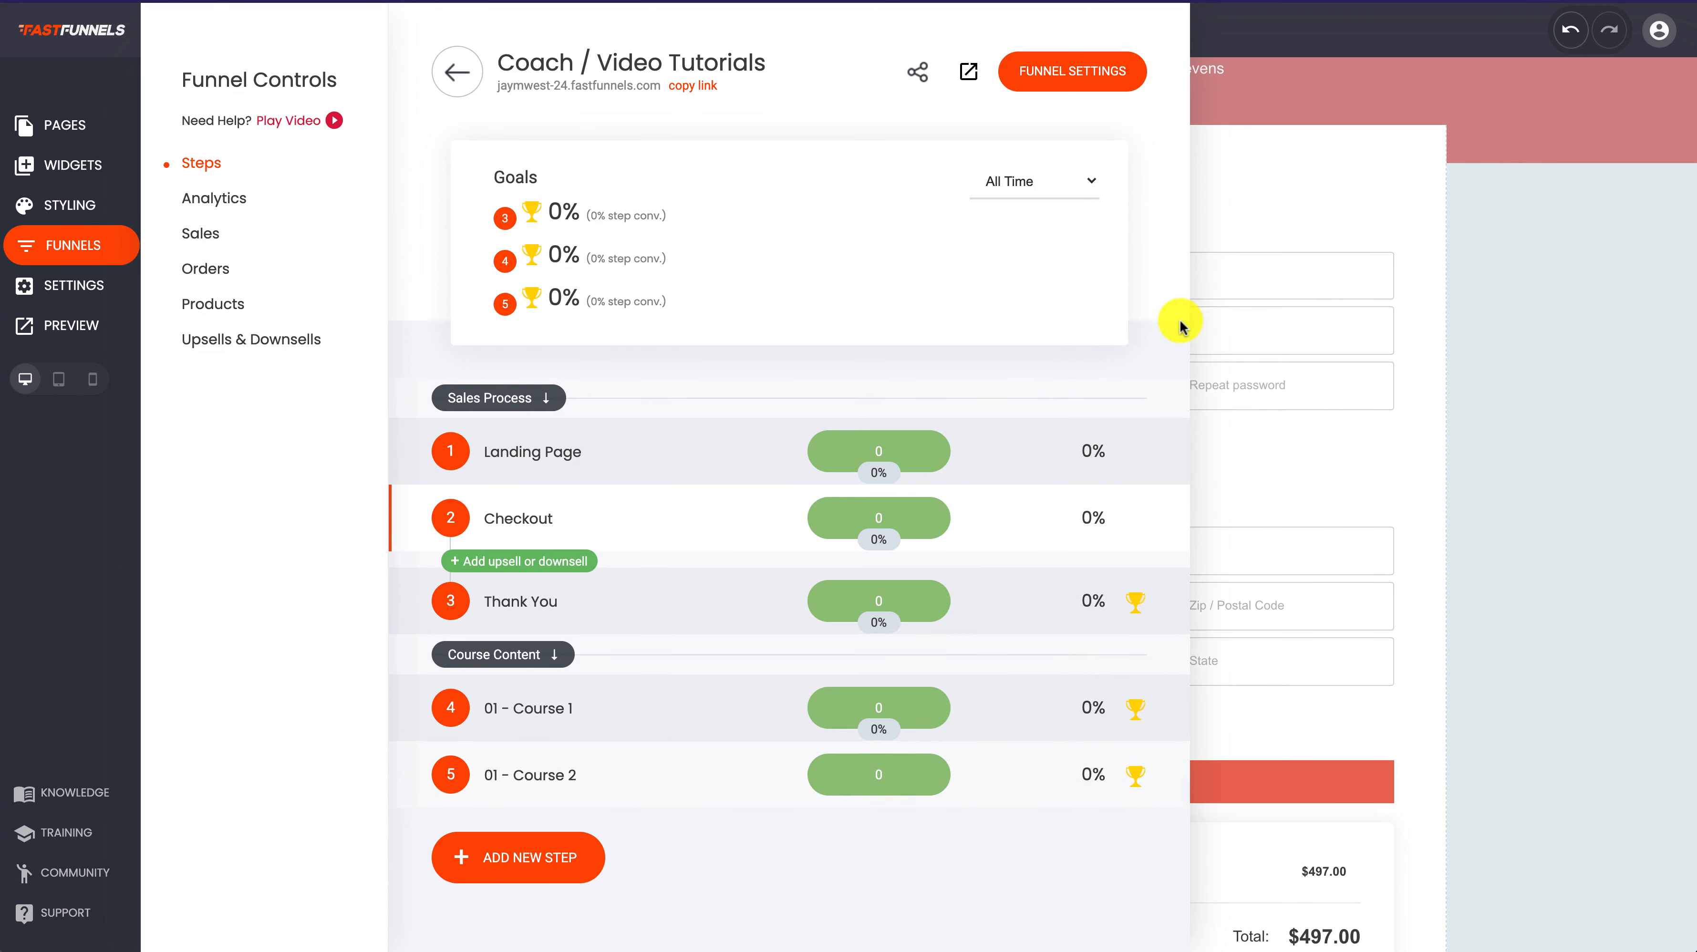
{"action": "left_click", "coordinate": [1157, 707]}
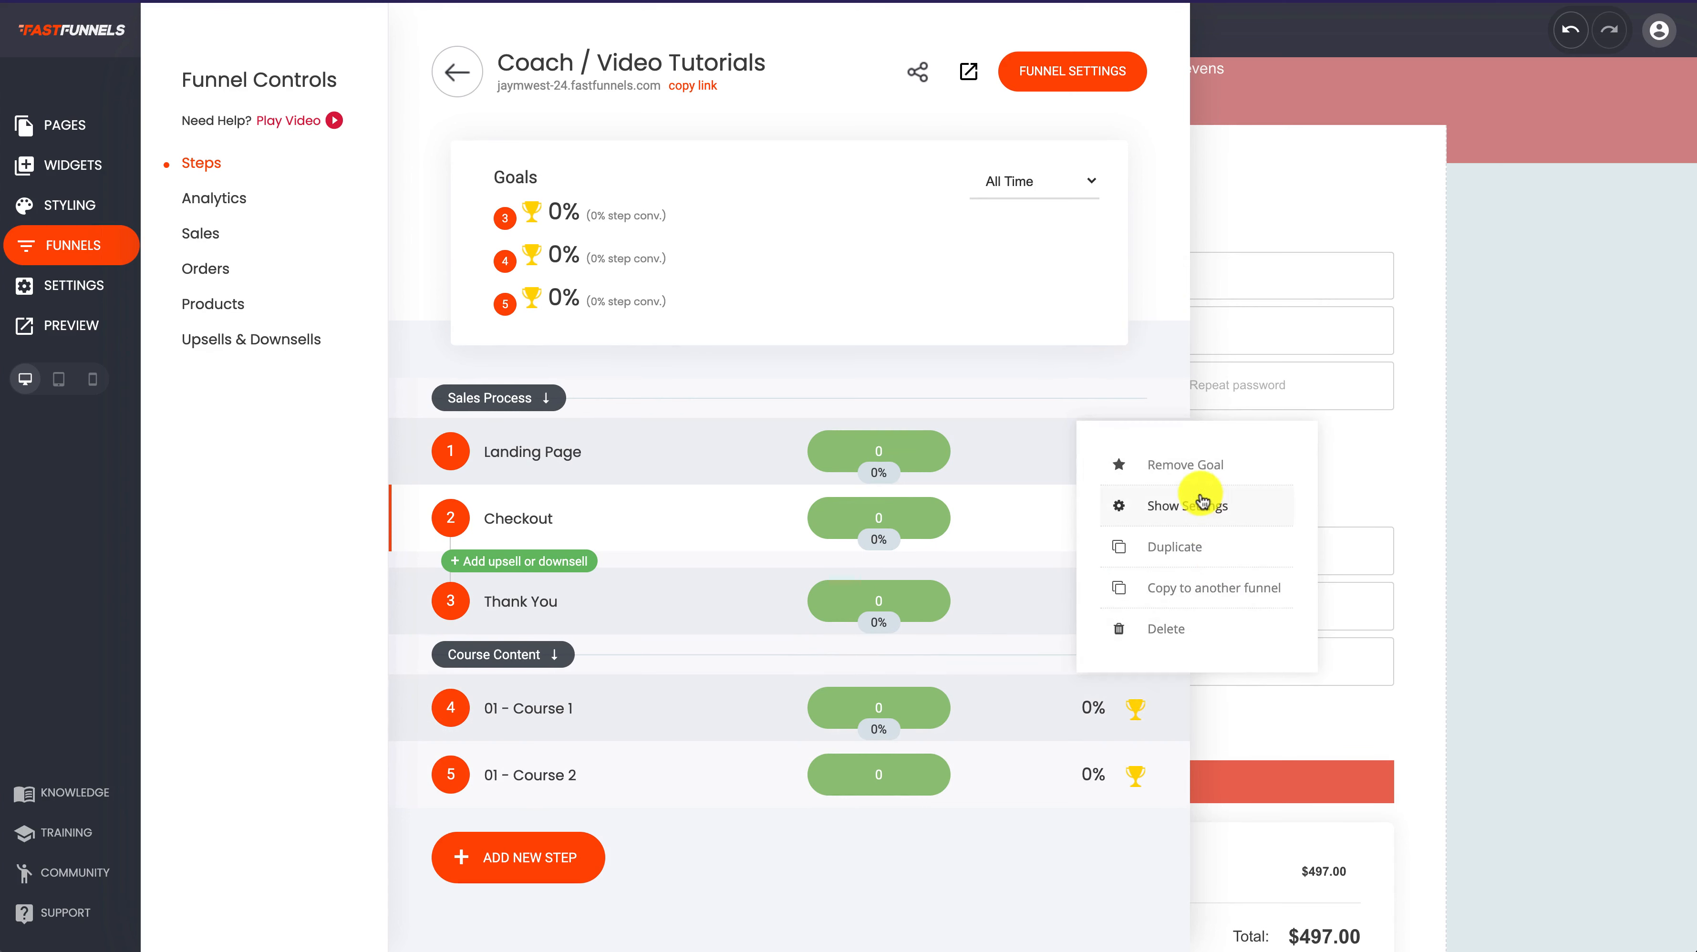
{"action": "left_click", "coordinate": [1195, 467]}
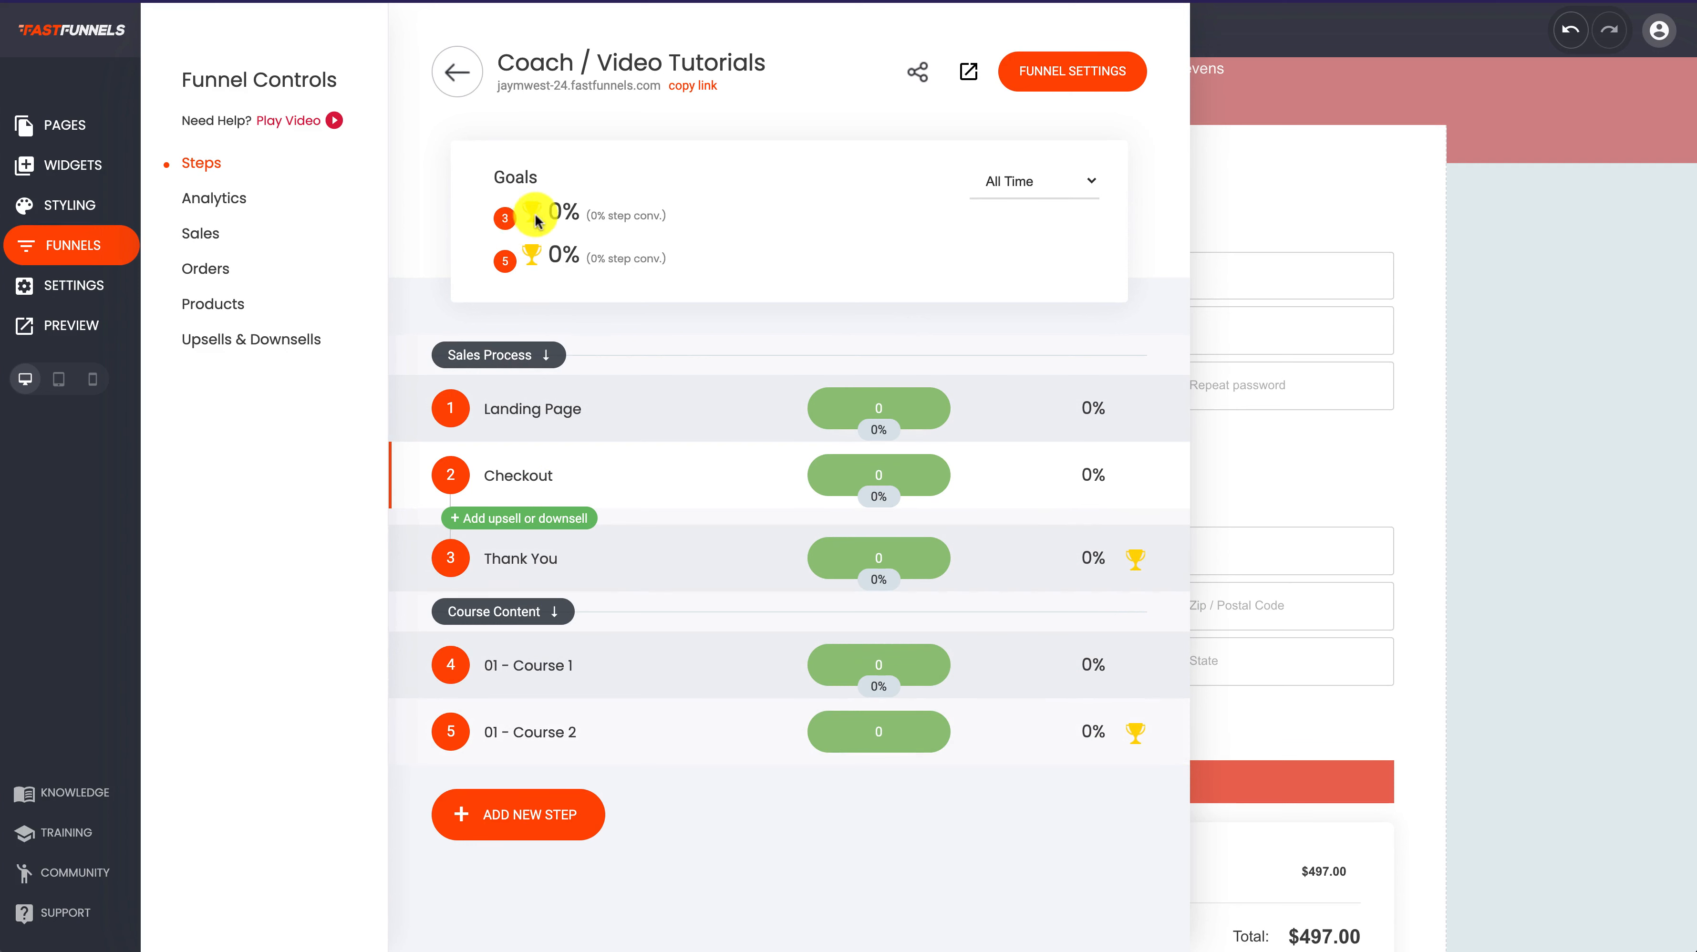
{"action": "left_click_drag", "start_coordinate": [553, 209], "coordinate": [669, 220]}
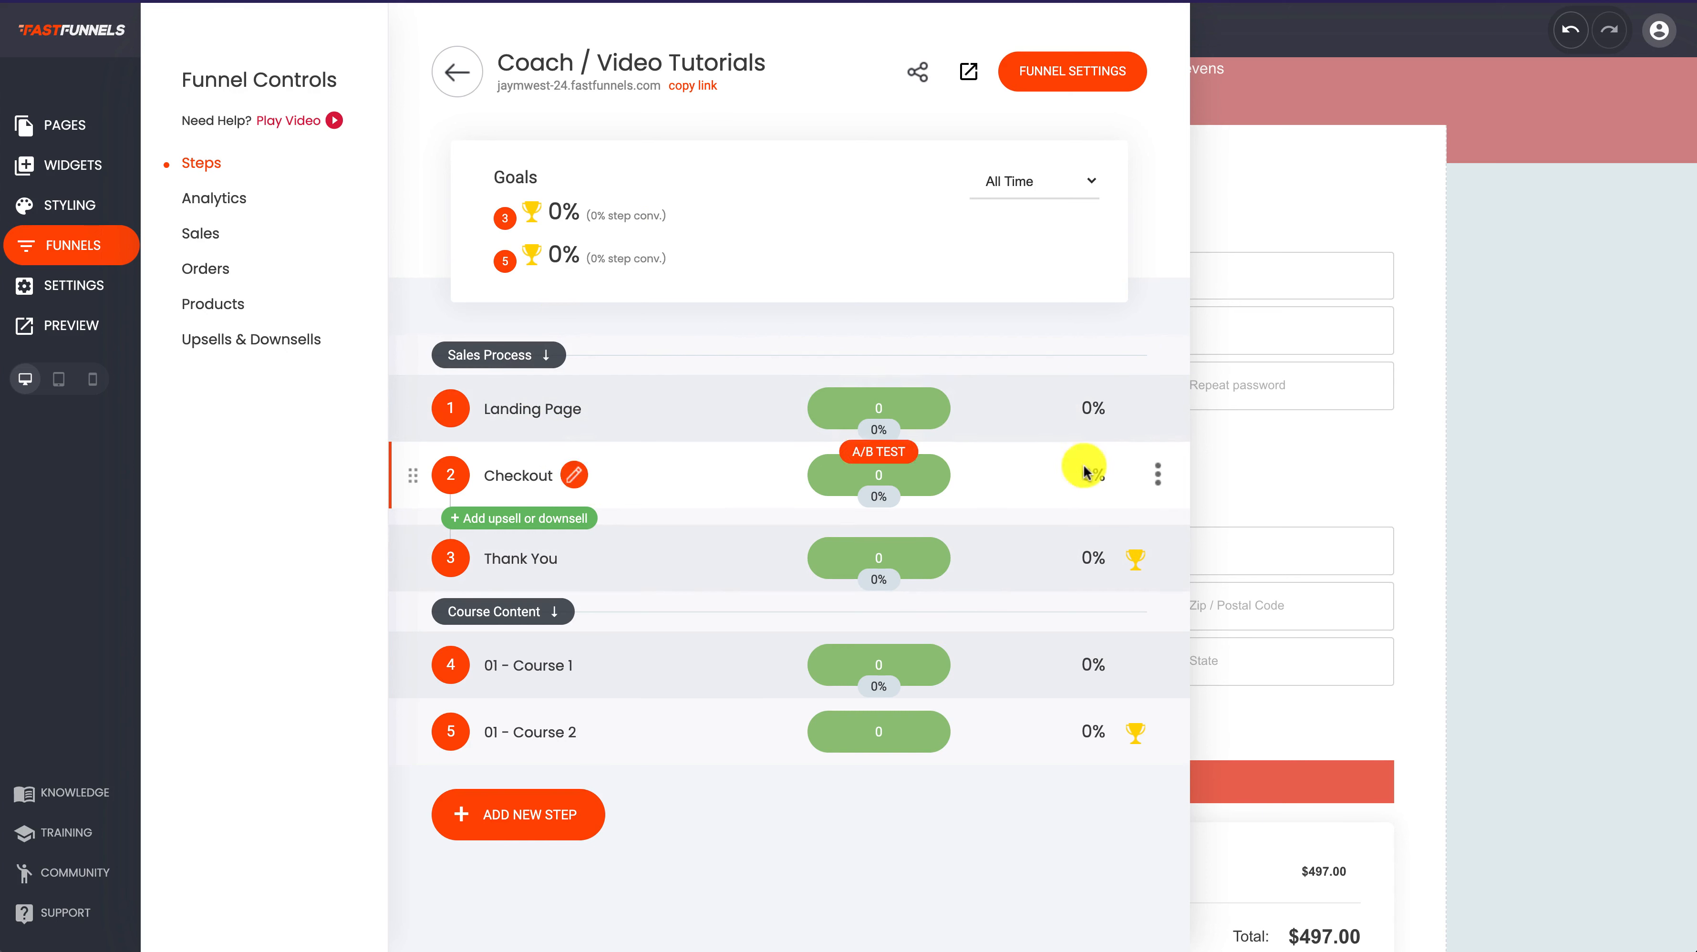
Open the funnel settings and examine the general and domain options, including connecting an existing domain
{"action": "left_click", "coordinate": [1105, 80]}
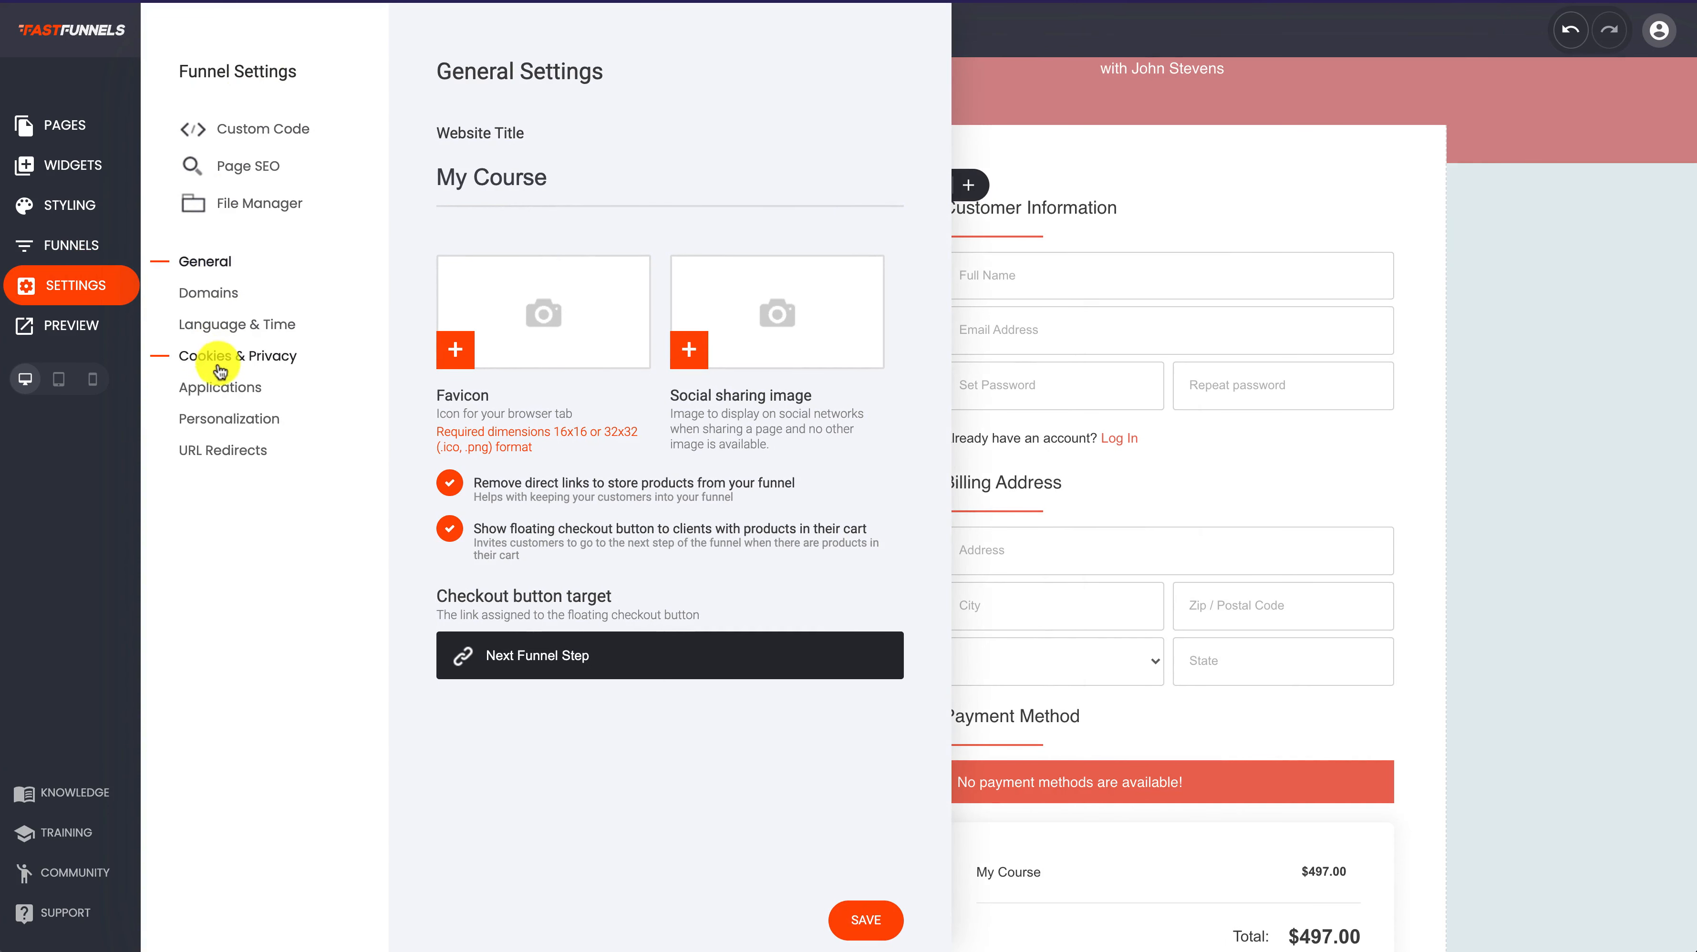
{"action": "left_click", "coordinate": [192, 293]}
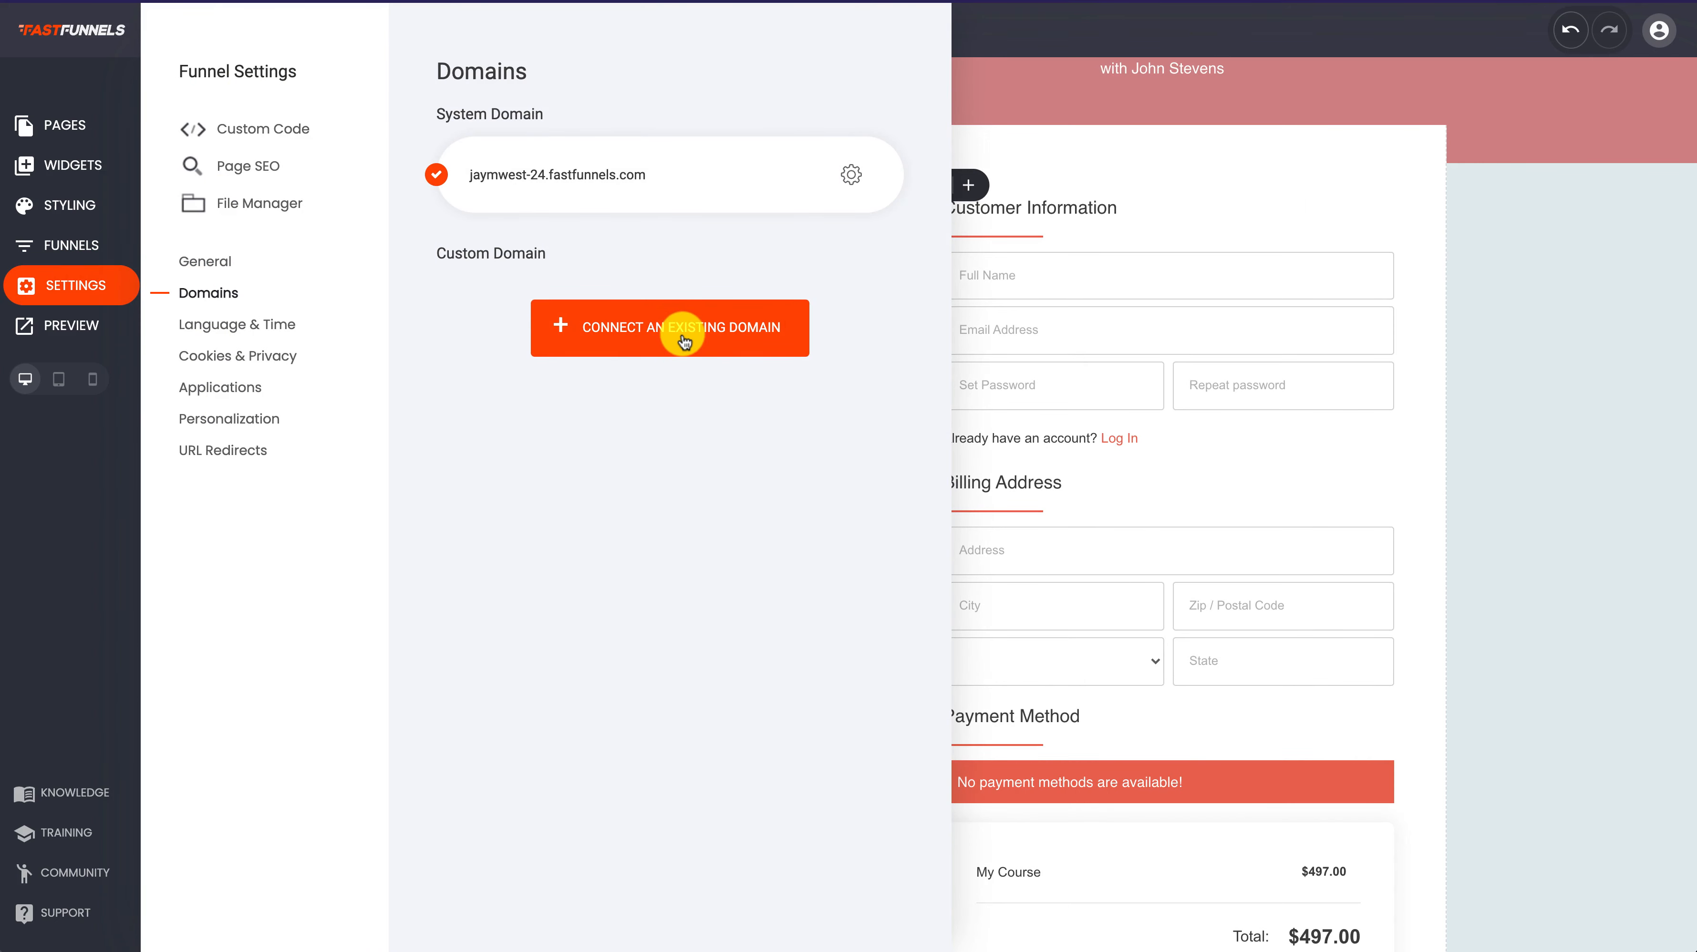
{"action": "left_click", "coordinate": [1306, 200]}
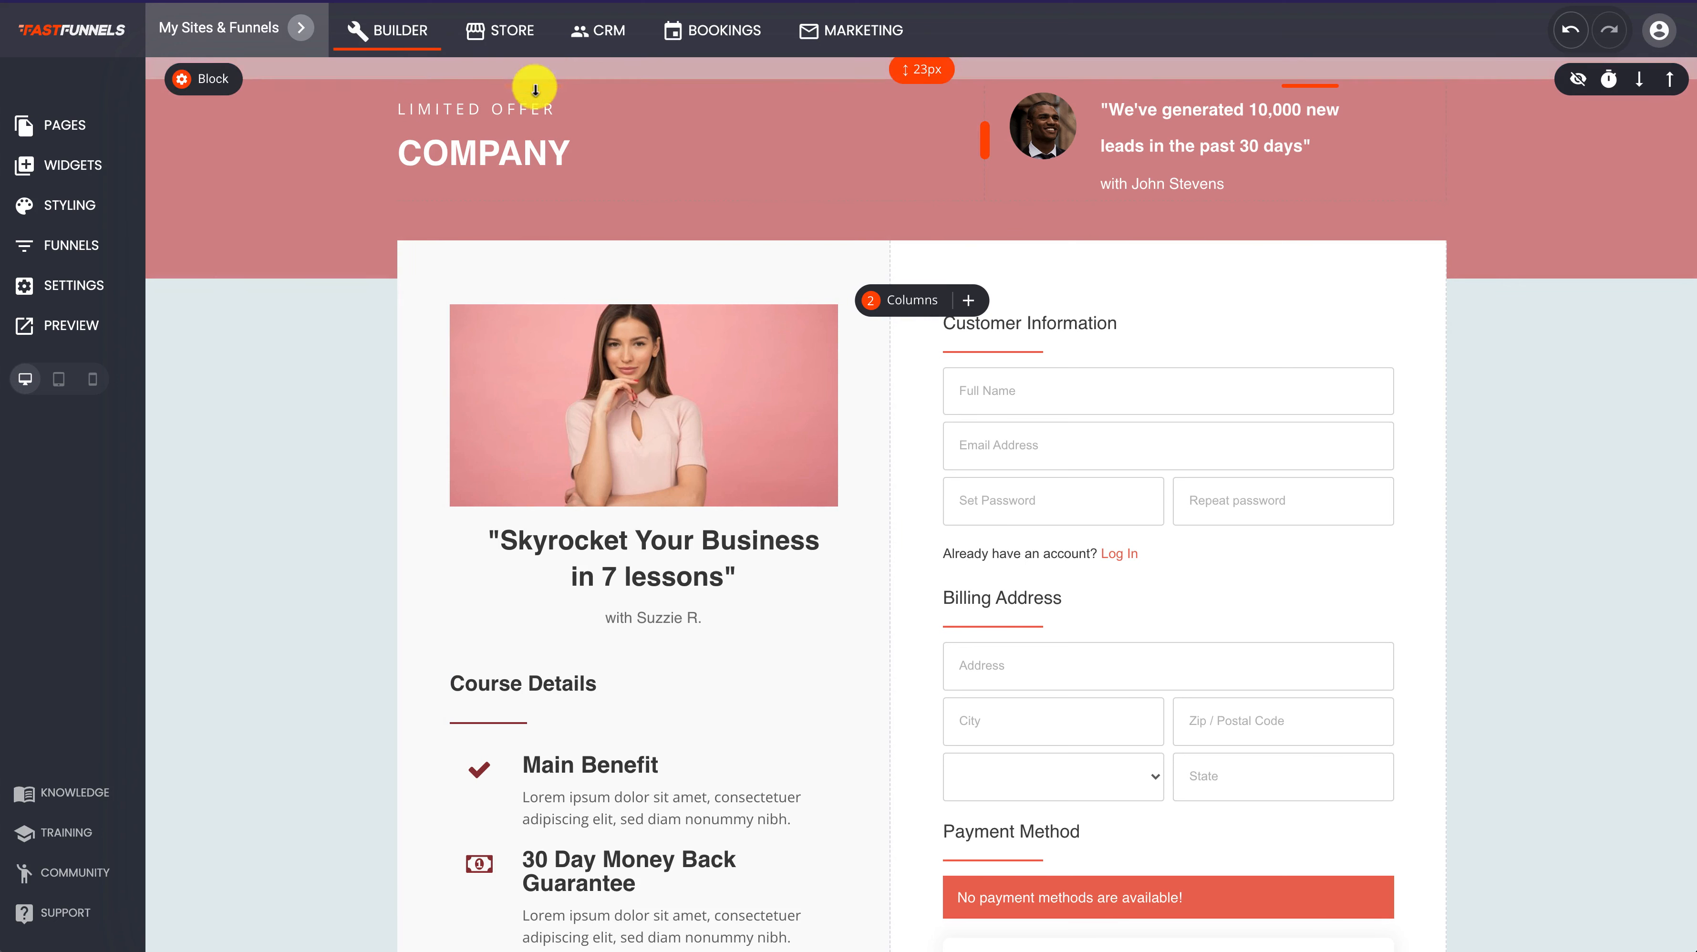
Look over the CRM contacts and the store dashboard, and return to the builder to examine the landing page's content
{"action": "left_click", "coordinate": [597, 45]}
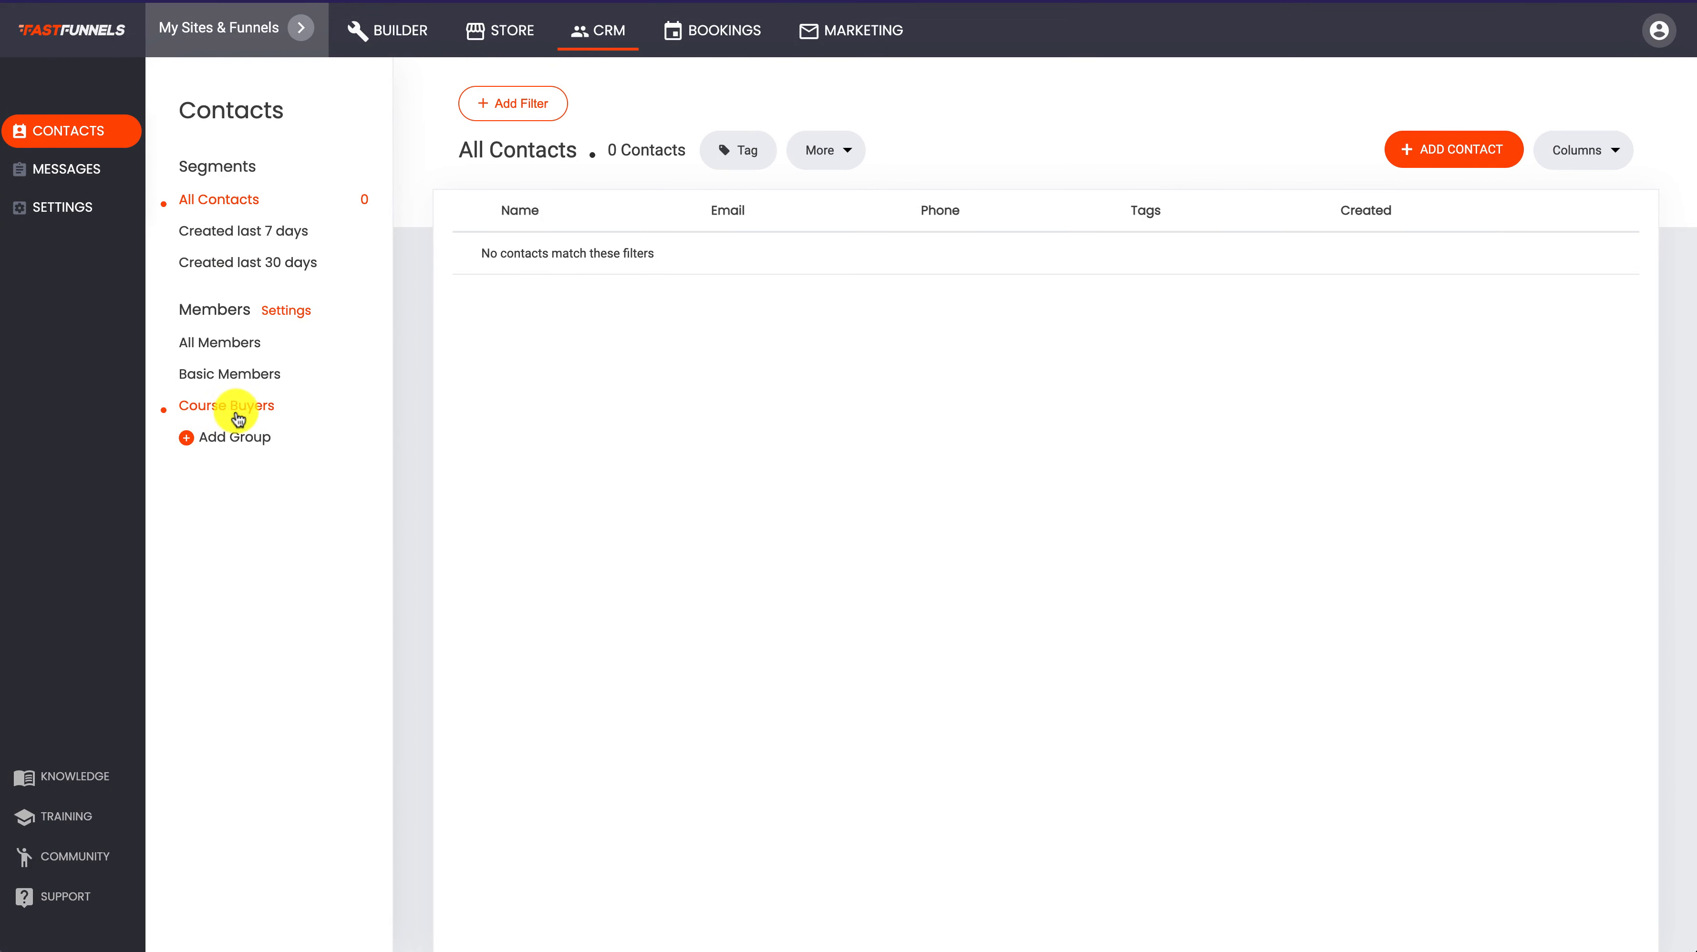
{"action": "left_click", "coordinate": [525, 34]}
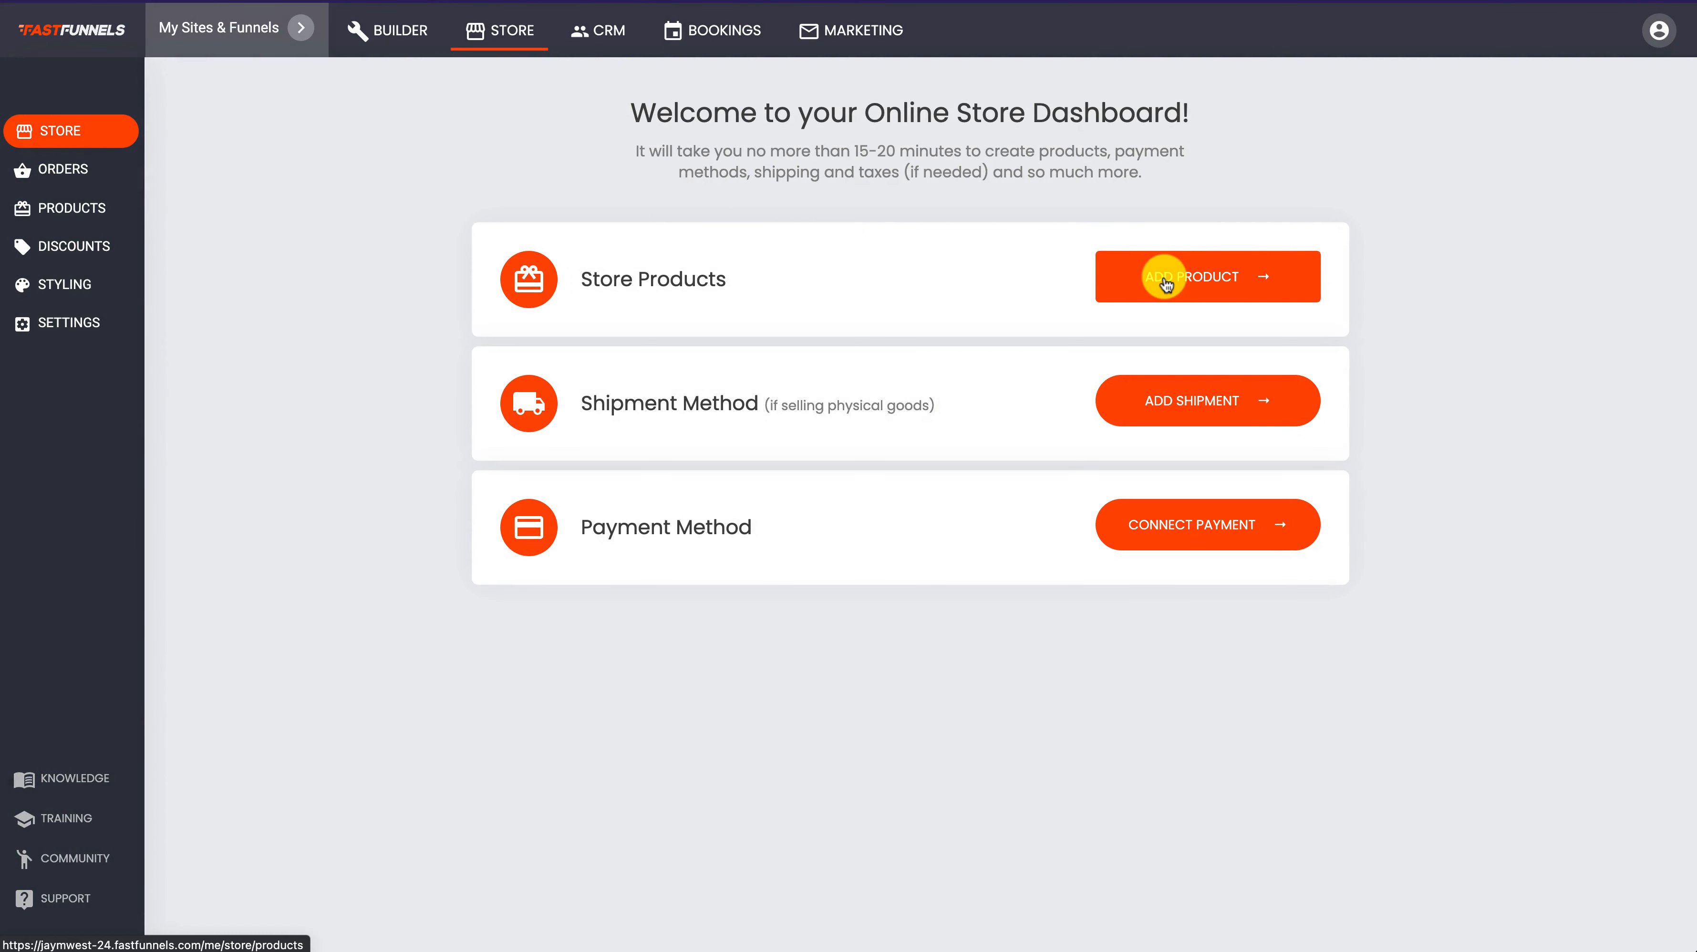
{"action": "left_click", "coordinate": [429, 37]}
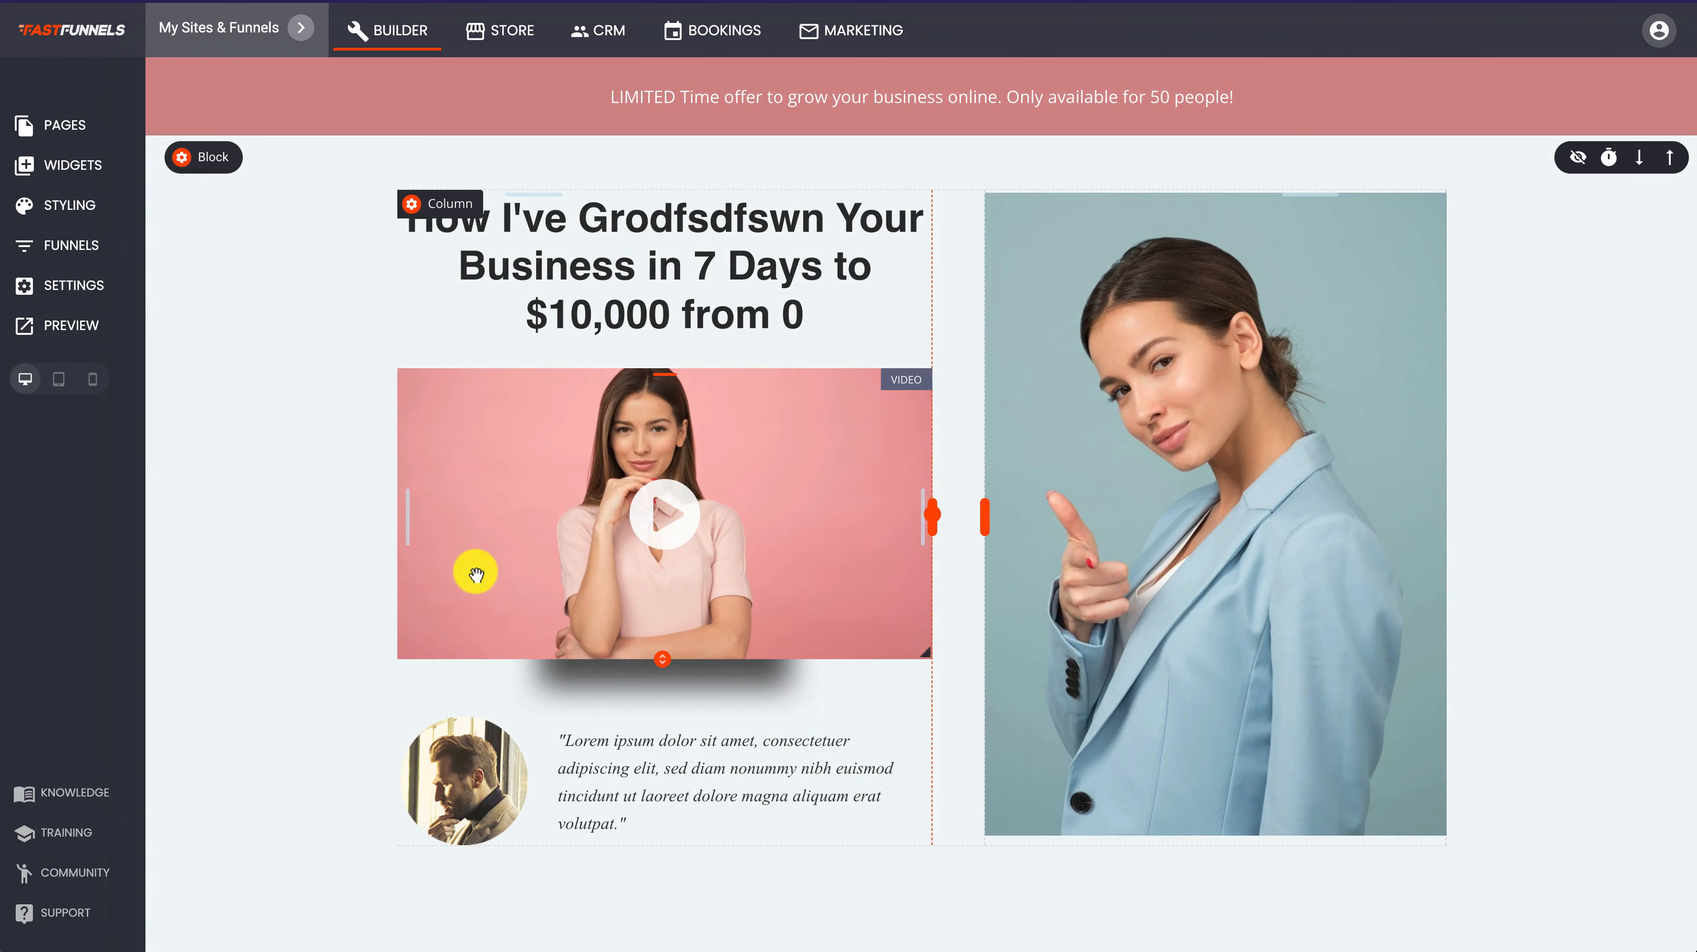
{"action": "scroll", "coordinate": [526, 453], "scroll_direction": "down", "scroll_amount": 5}
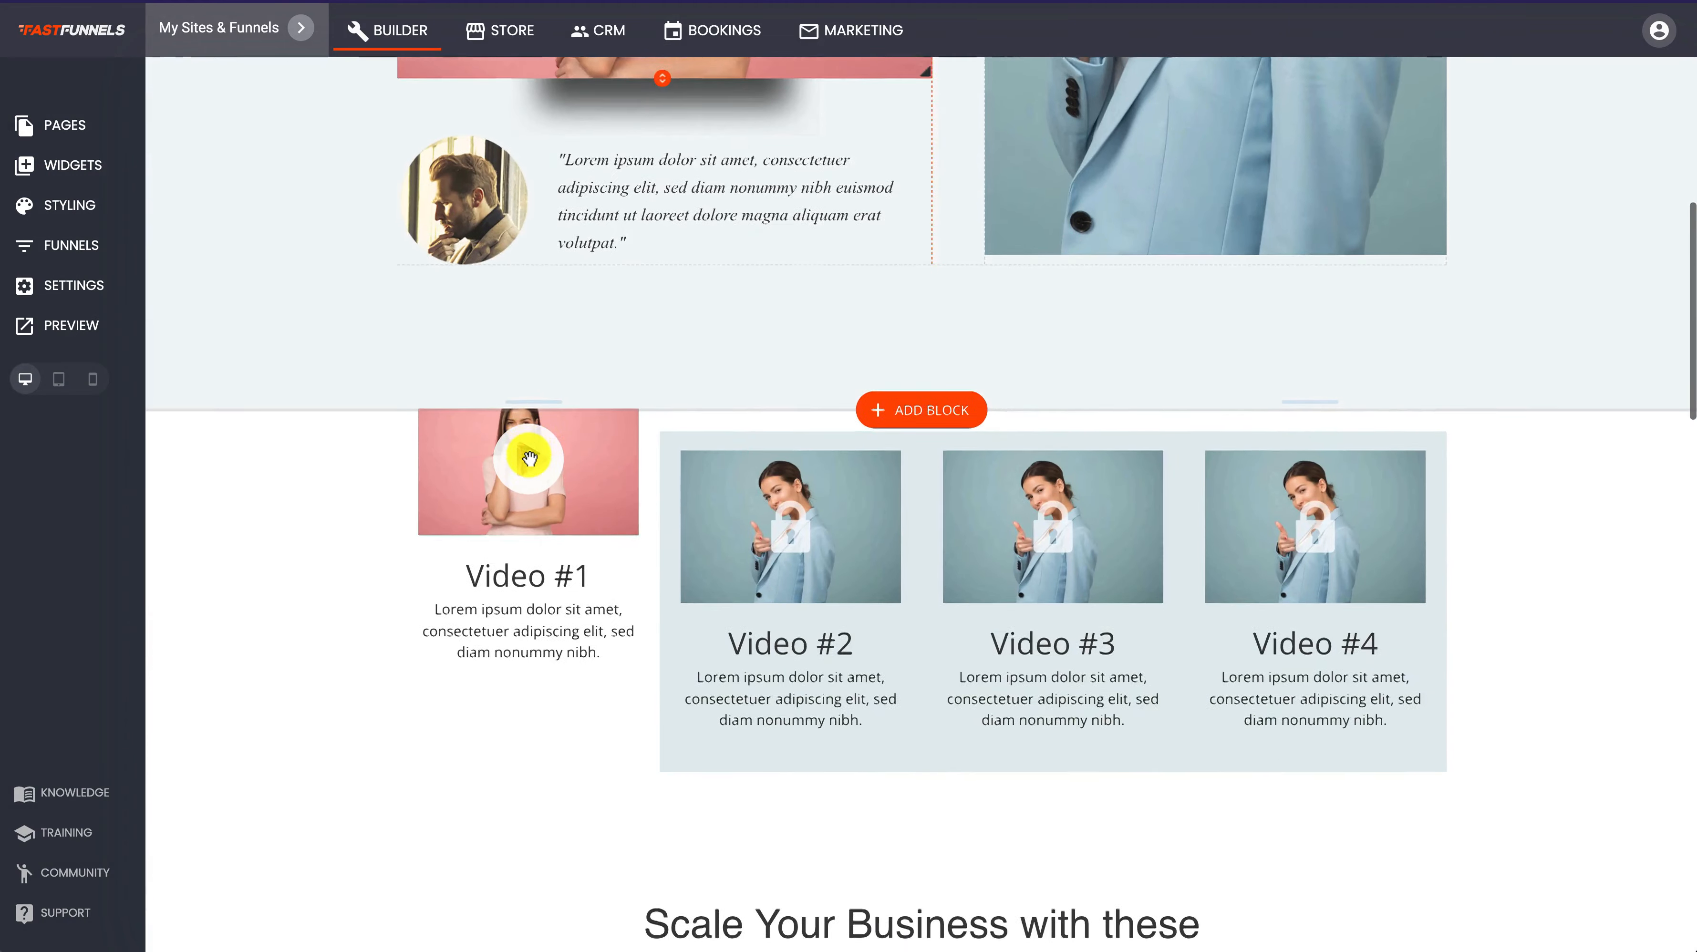
{"action": "scroll", "coordinate": [528, 457], "scroll_direction": "down", "scroll_amount": 10}
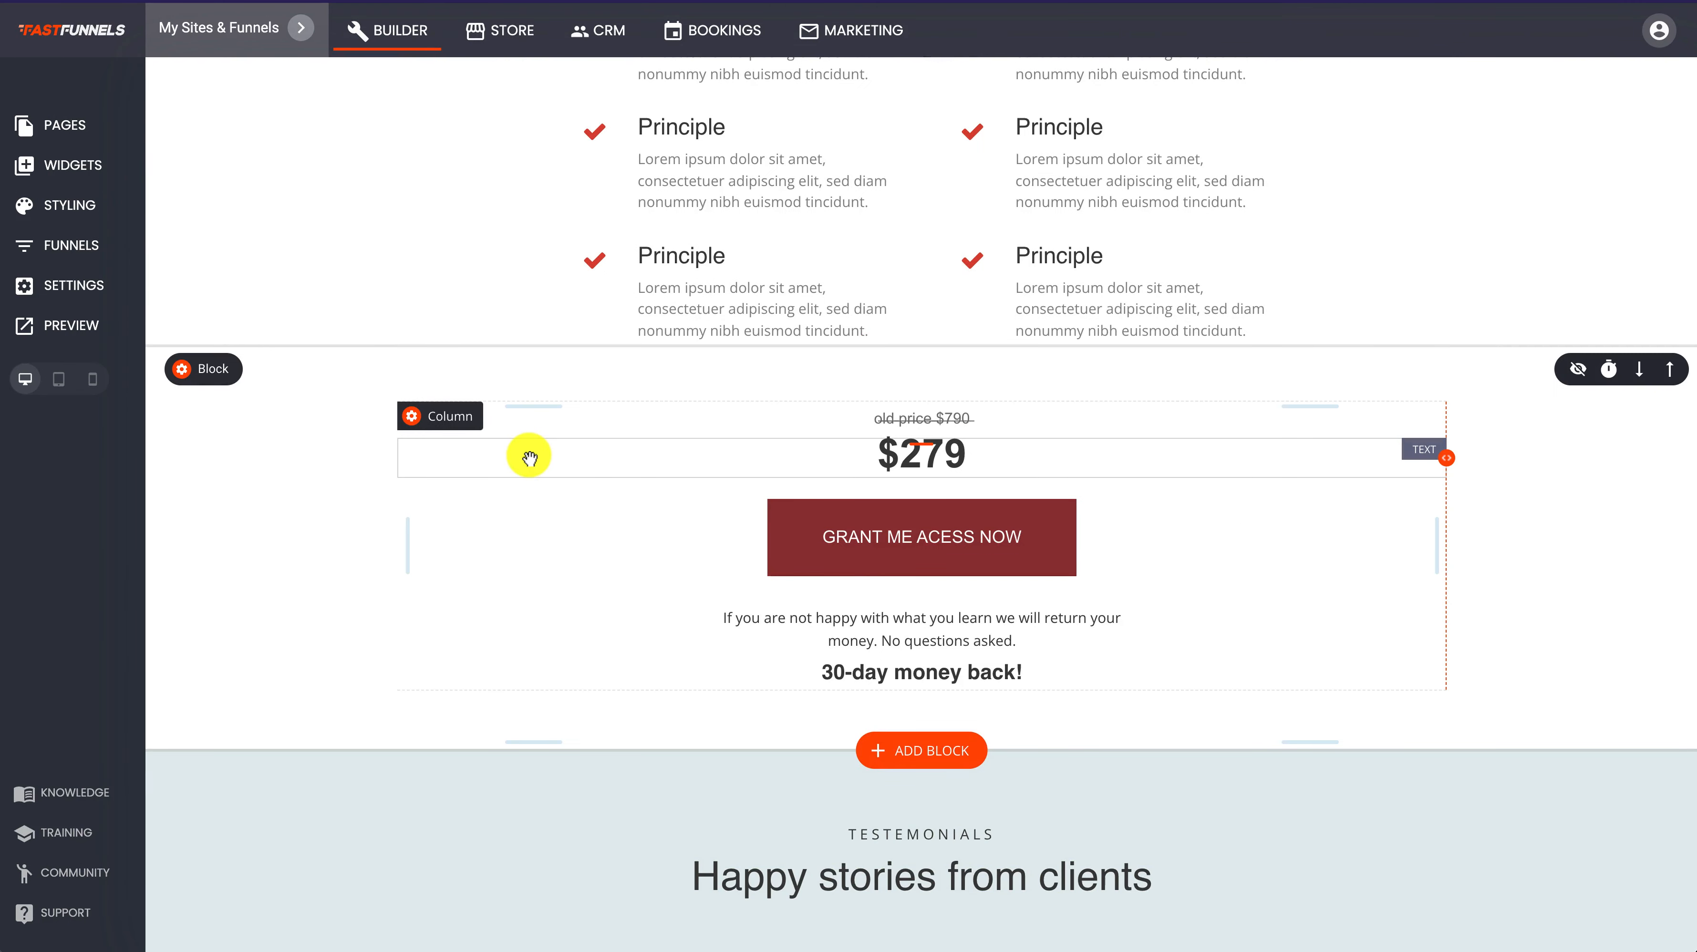
{"action": "scroll", "coordinate": [528, 457], "scroll_direction": "down", "scroll_amount": 5}
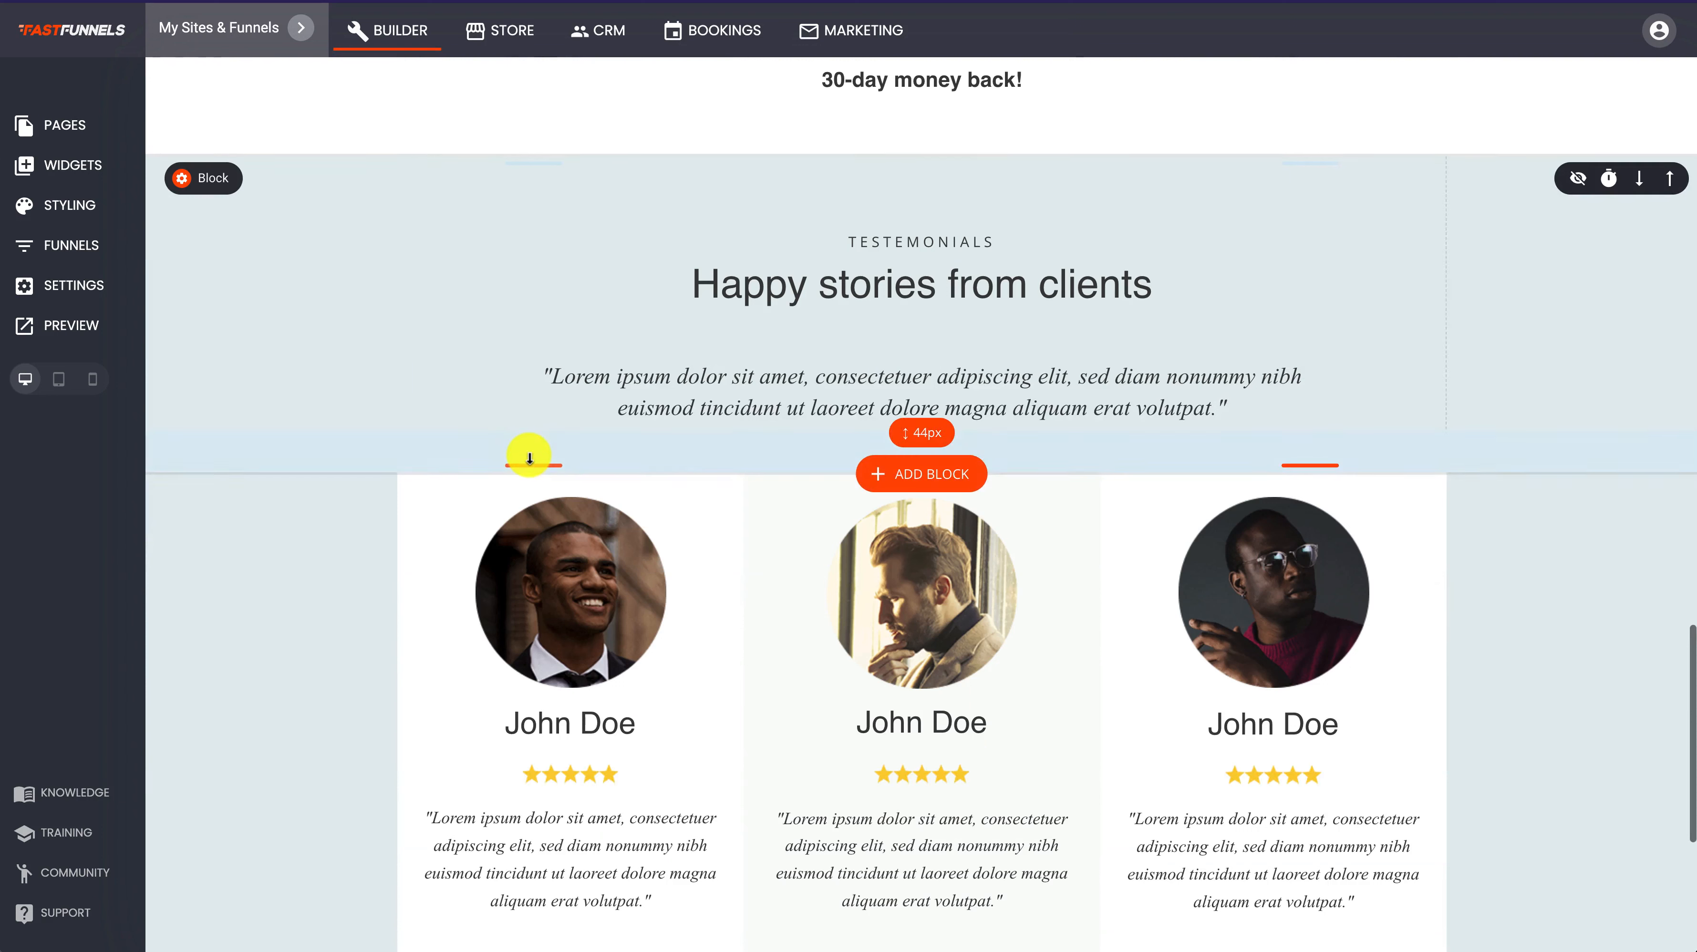
Open the 01 - Course 1 page from the funnel steps, try adding a source code widget above its video, and save the page
{"action": "left_click", "coordinate": [89, 248]}
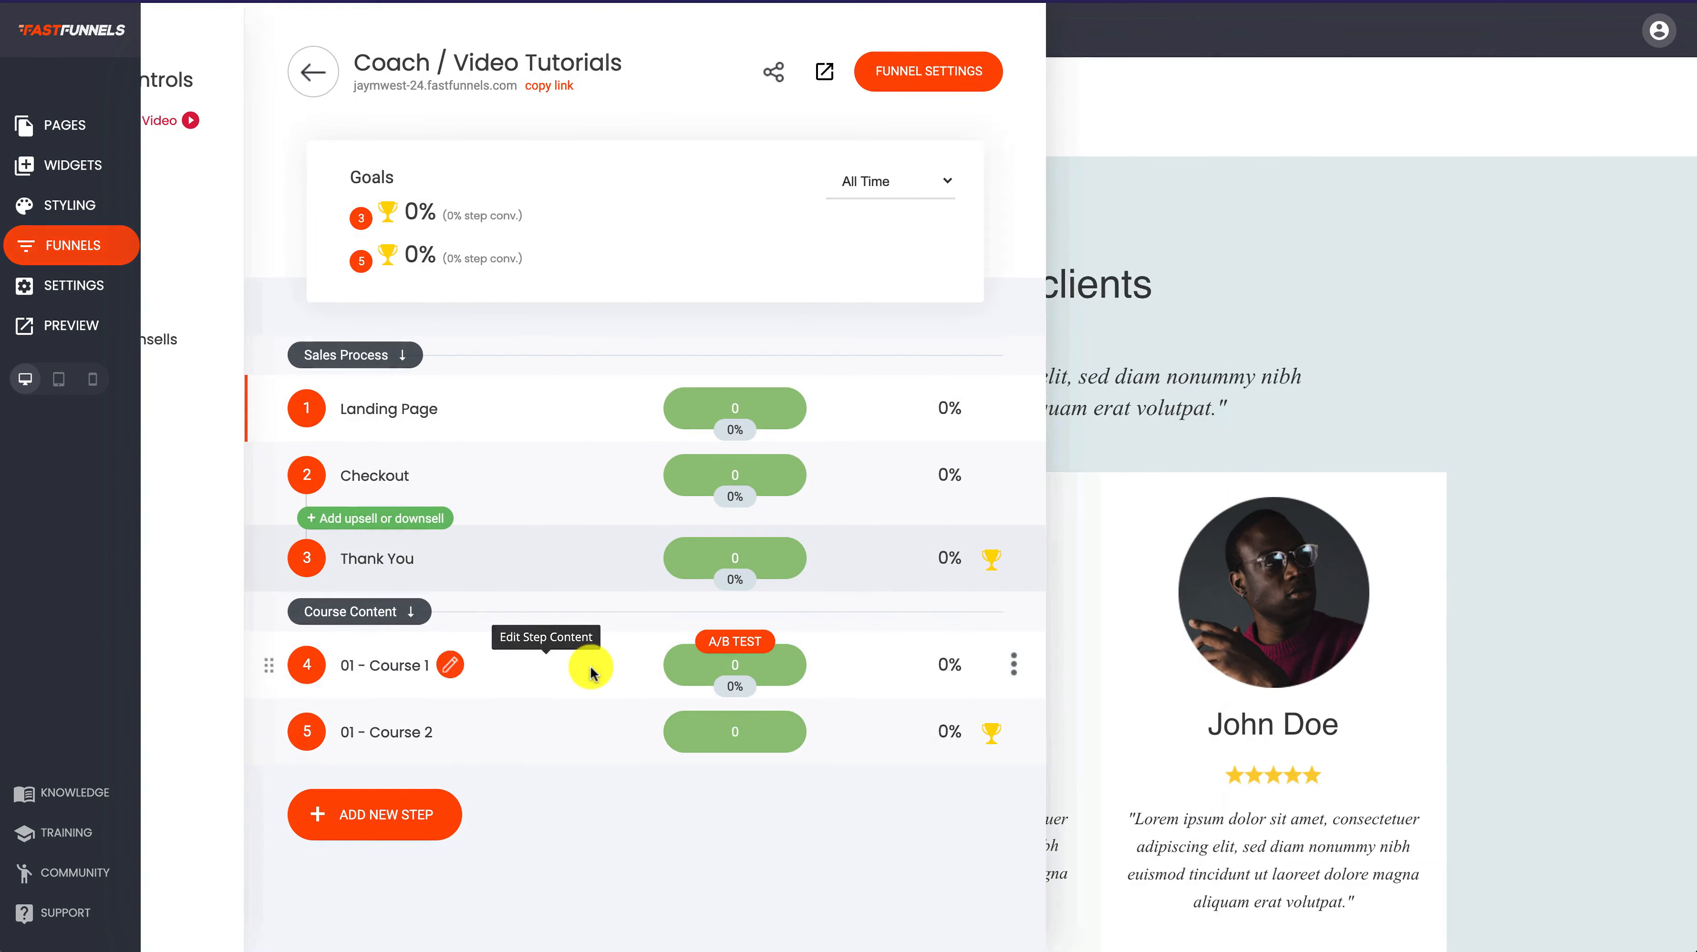
{"action": "left_click", "coordinate": [594, 665]}
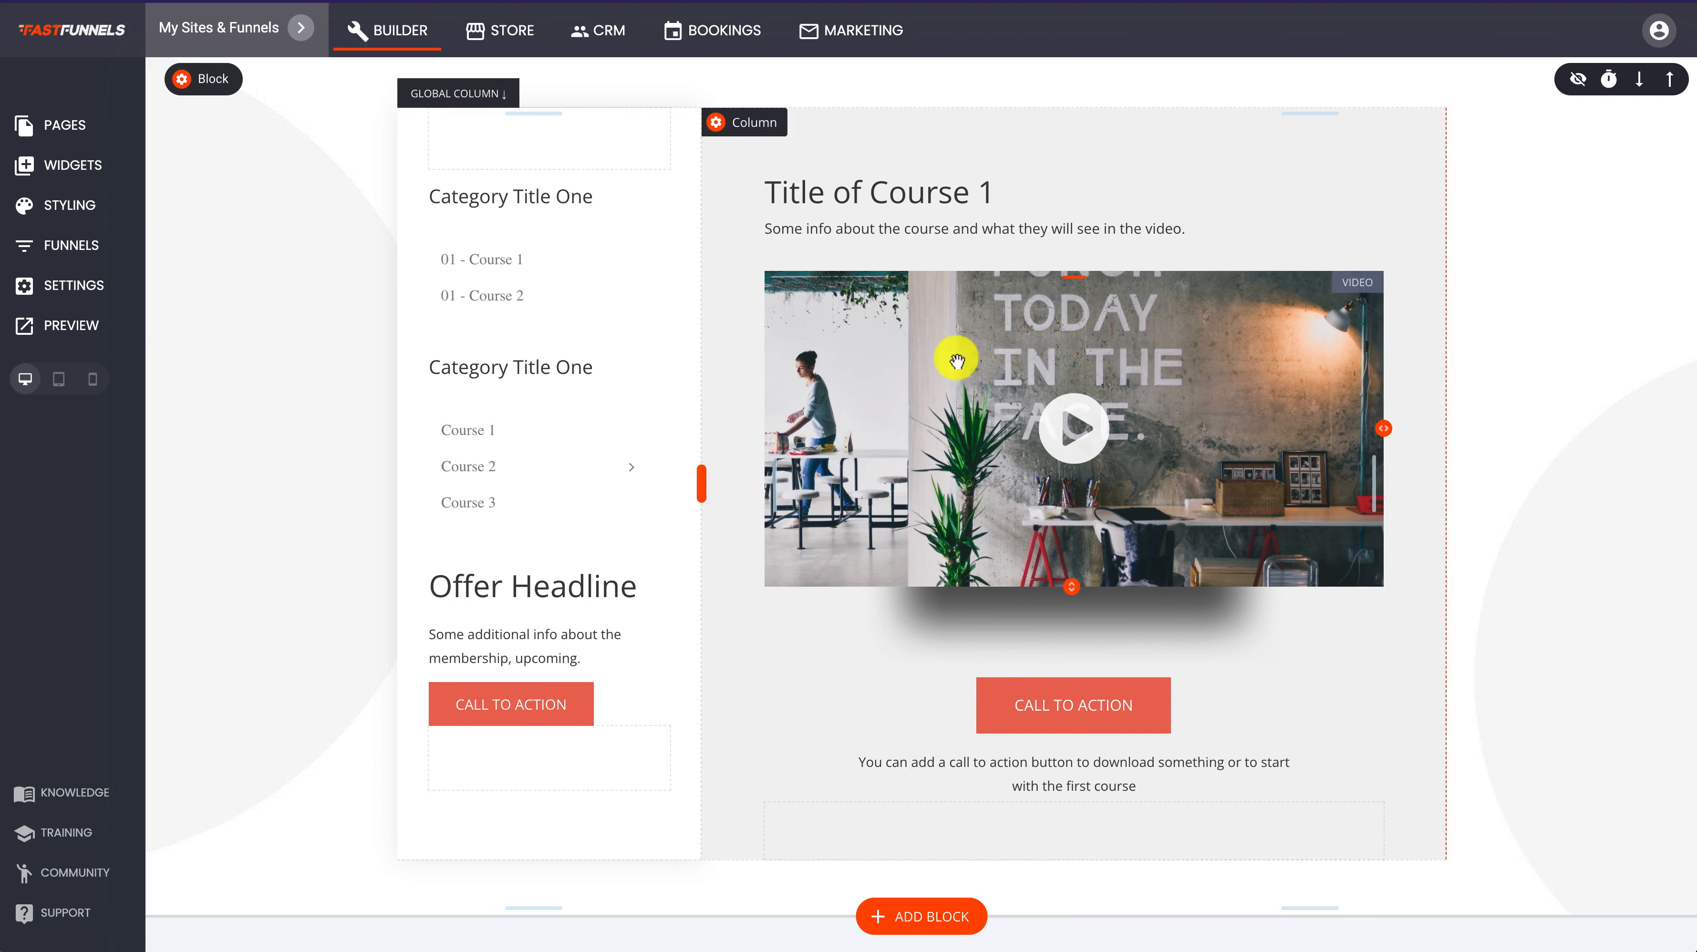
{"action": "left_click", "coordinate": [69, 163]}
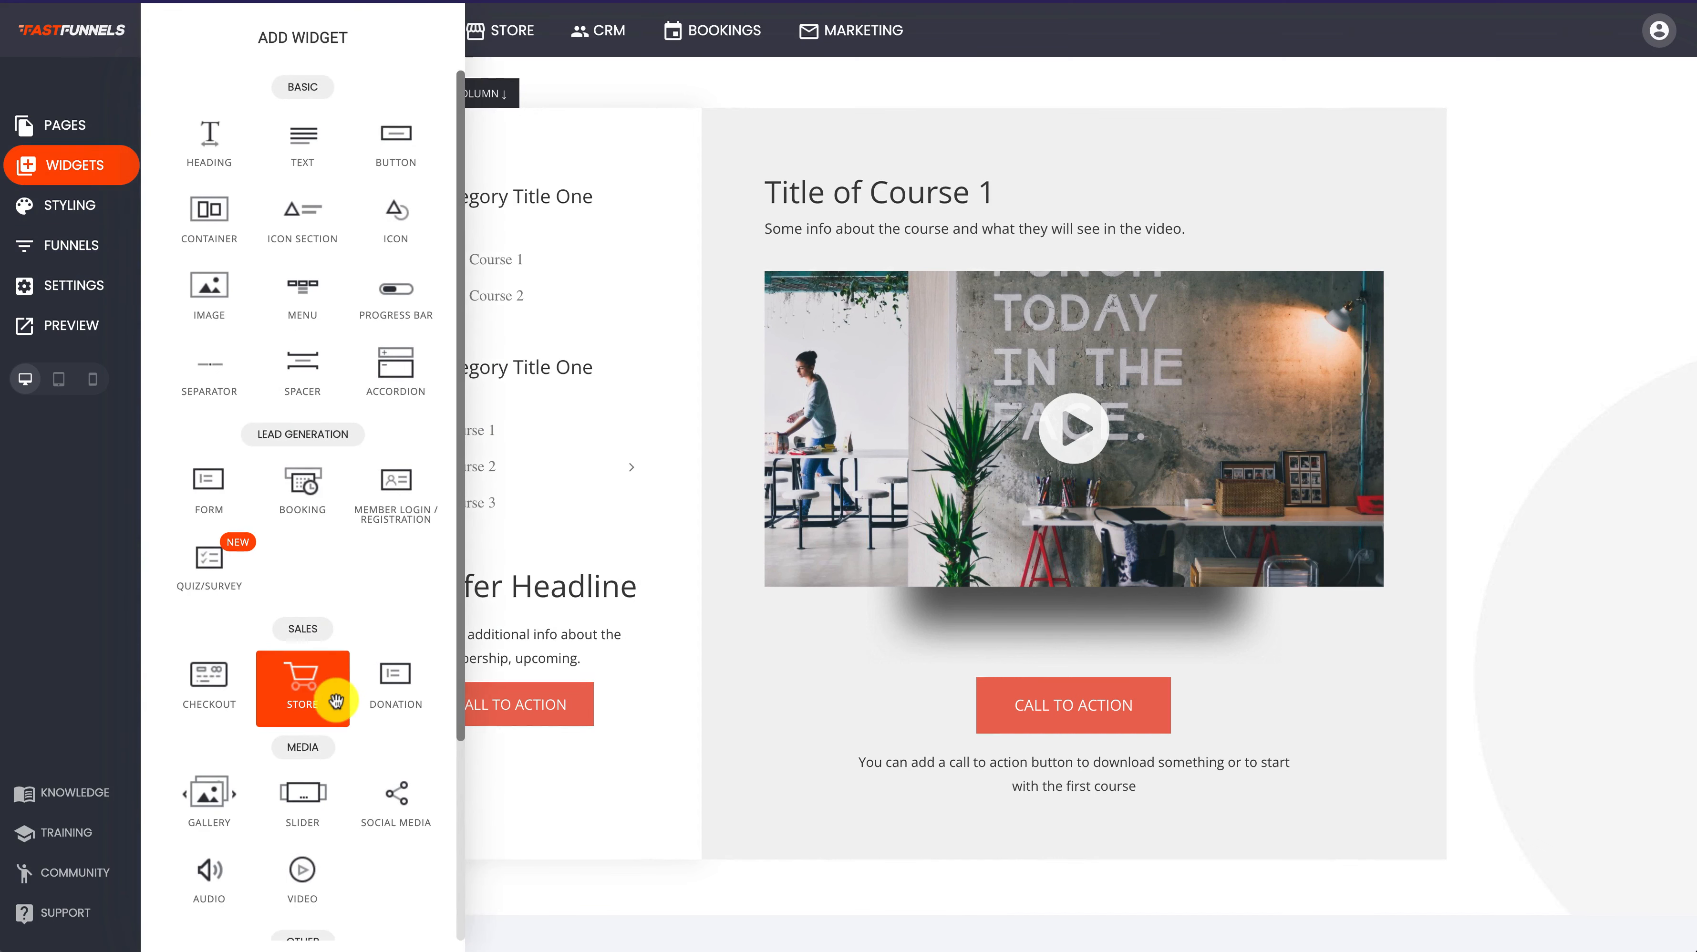
{"action": "scroll", "coordinate": [330, 694], "scroll_direction": "down", "scroll_amount": 4}
{"action": "left_click_drag", "start_coordinate": [293, 739], "coordinate": [1022, 259]}
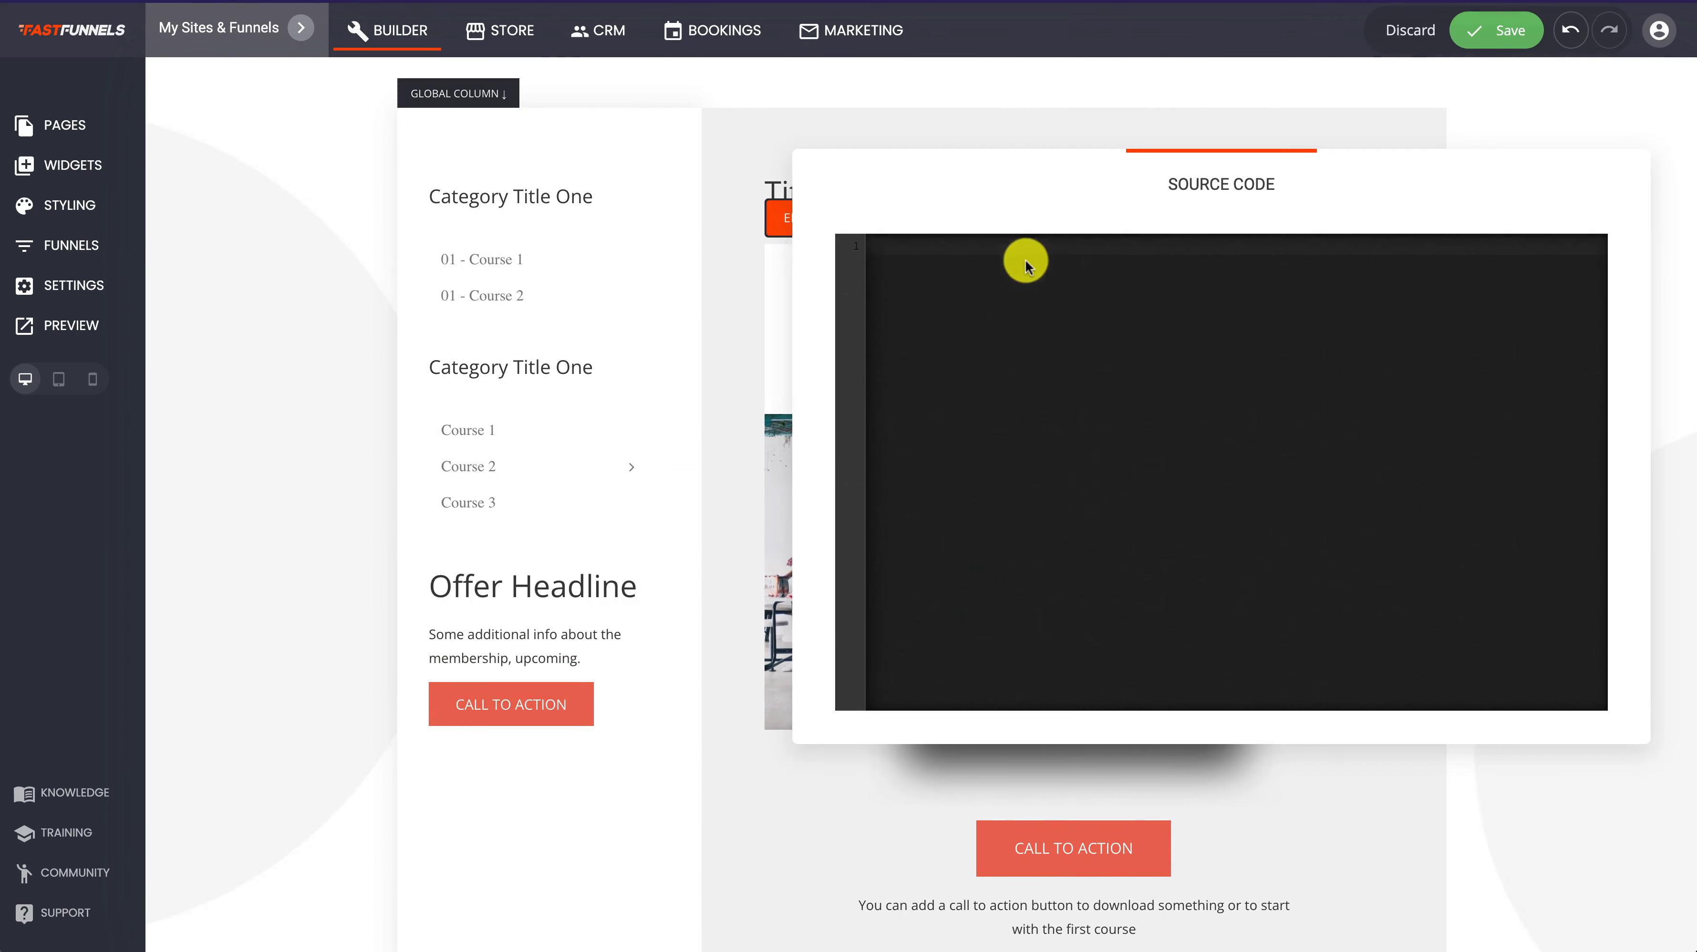
{"action": "left_click", "coordinate": [1103, 114]}
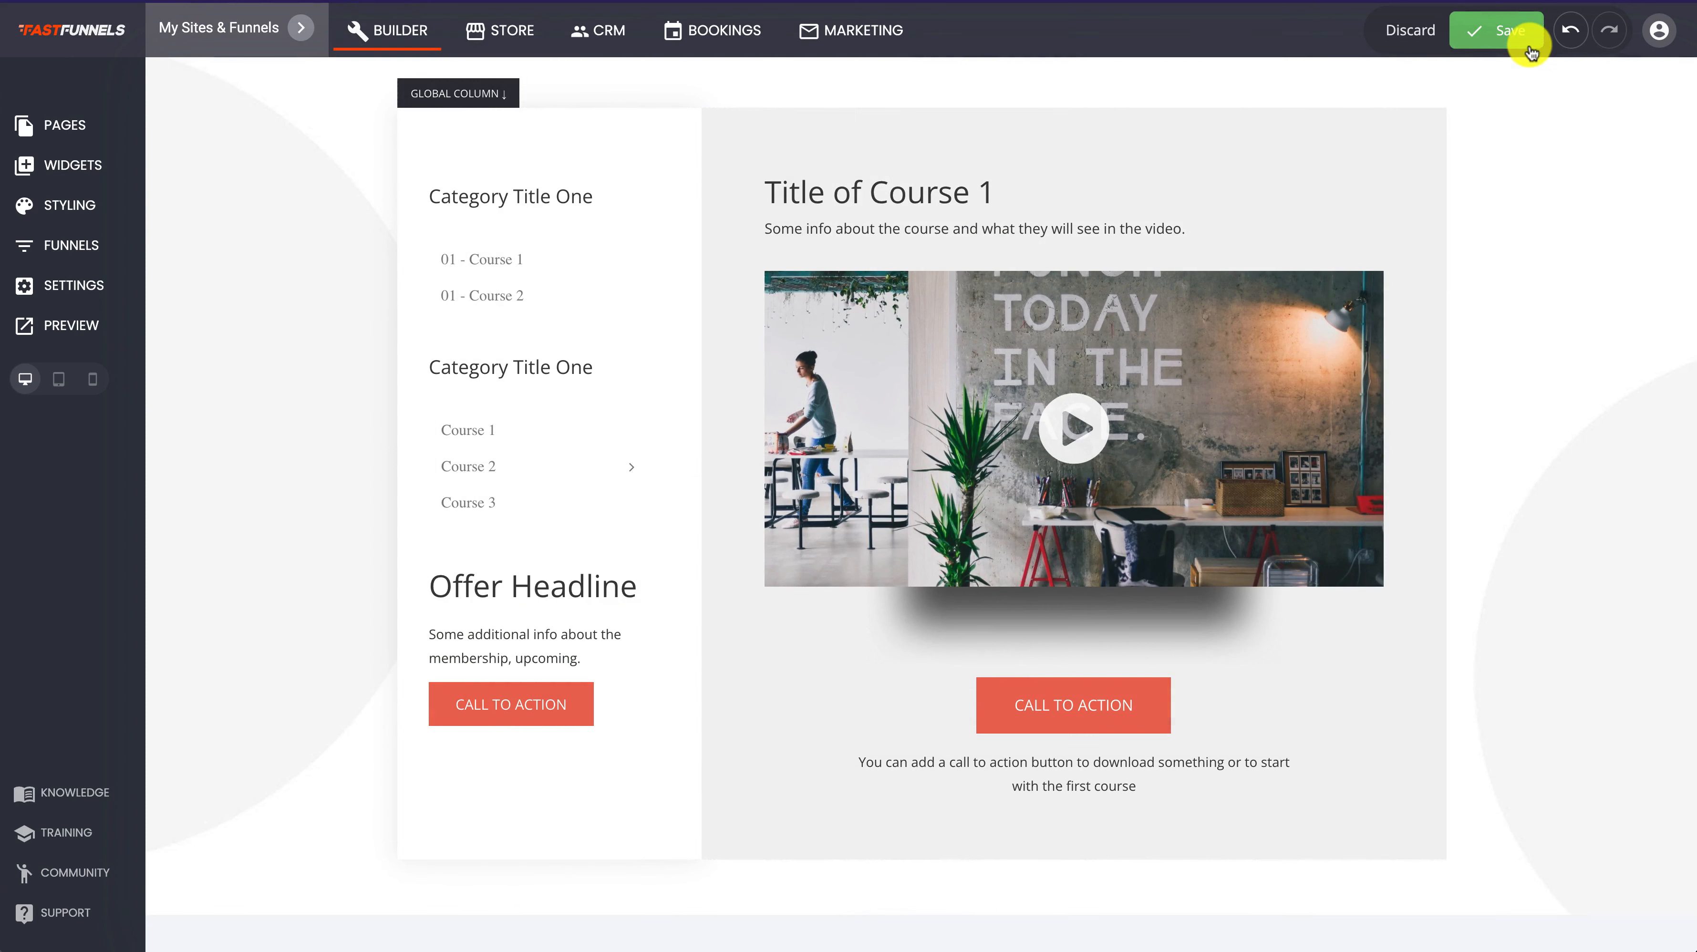
{"action": "left_click", "coordinate": [1472, 31]}
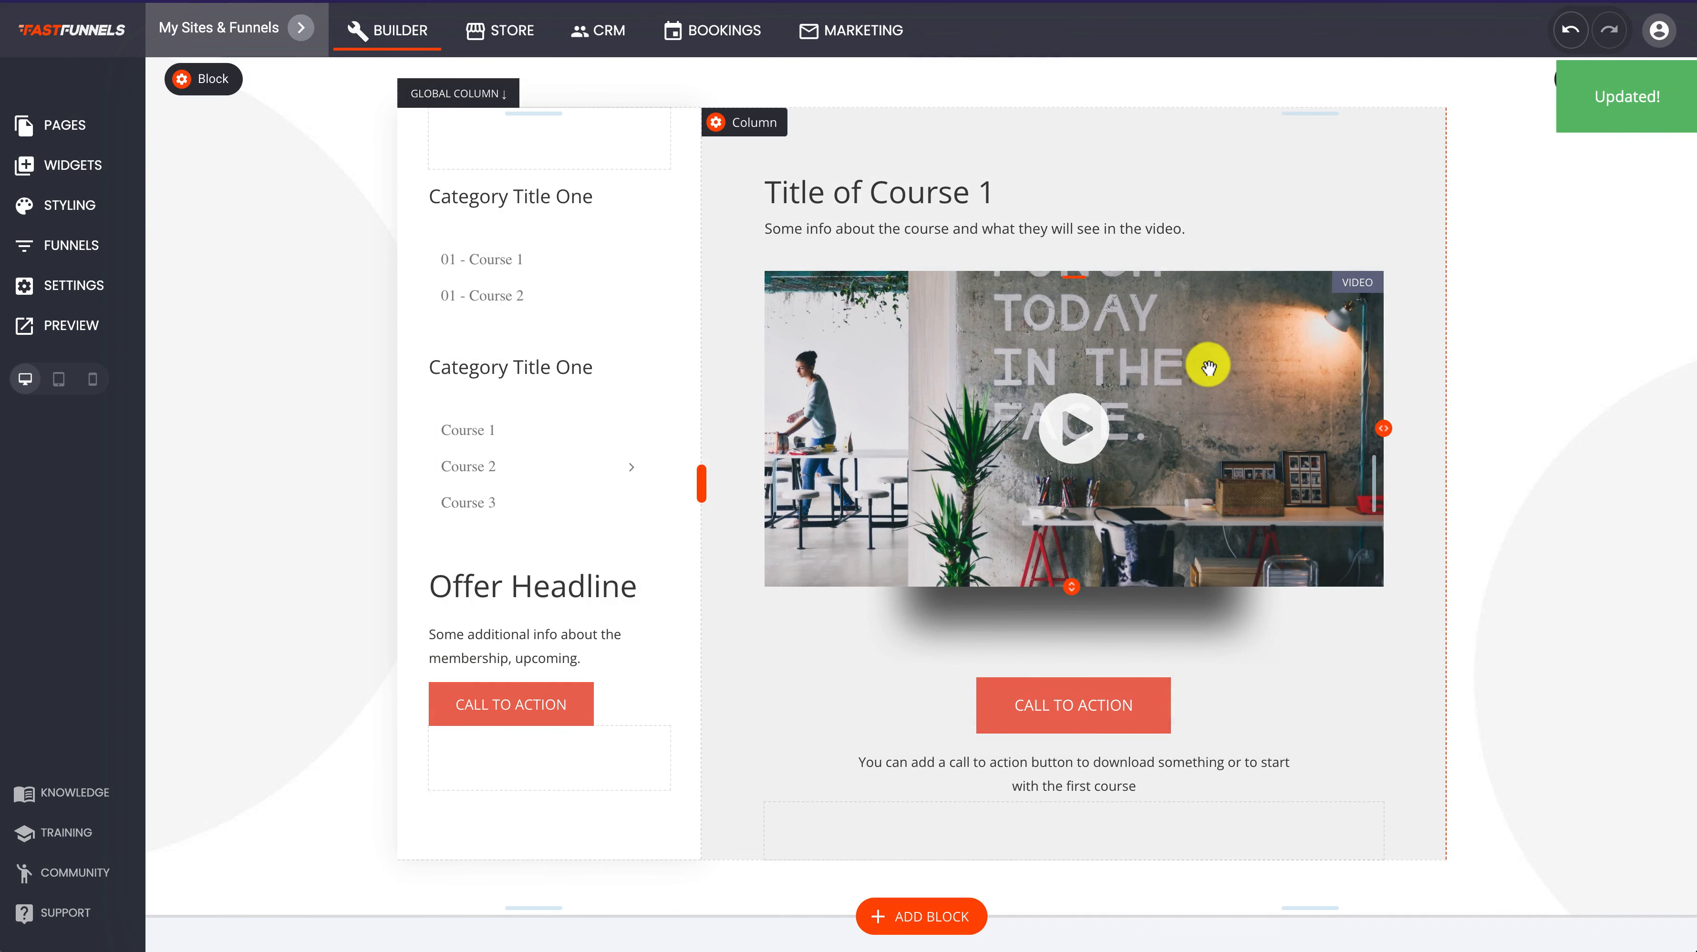